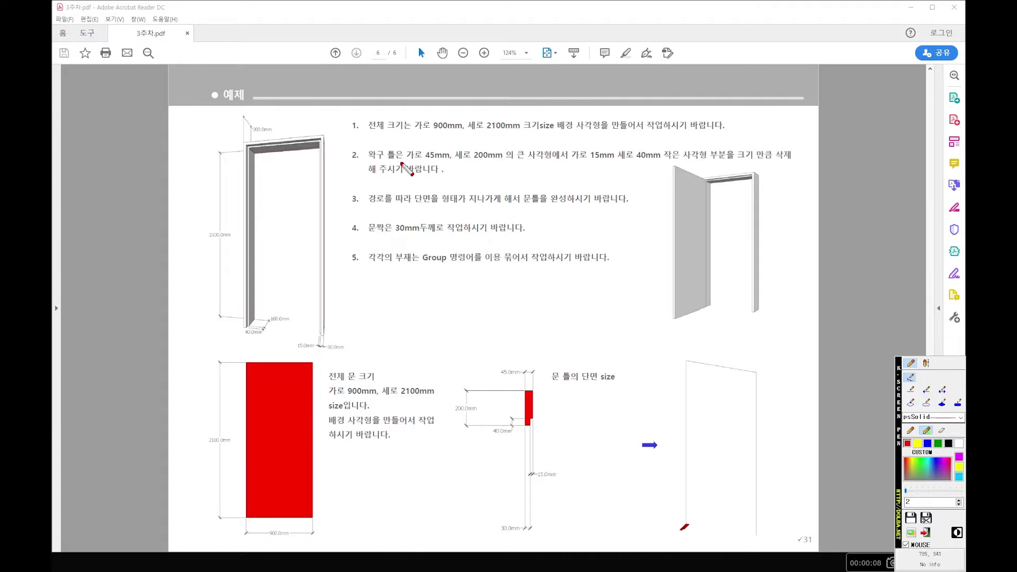
- Mark the 900mm and 2100mm sizes in item 1 in red, along with the width and height of the door frame drawing
{"action": "mouse_move", "coordinate": [434, 133]}
{"action": "left_mouse_down"}
{"action": "mouse_move", "coordinate": [522, 132]}
{"action": "mouse_move", "coordinate": [443, 136]}
{"action": "mouse_move", "coordinate": [465, 130]}
{"action": "left_mouse_up"}
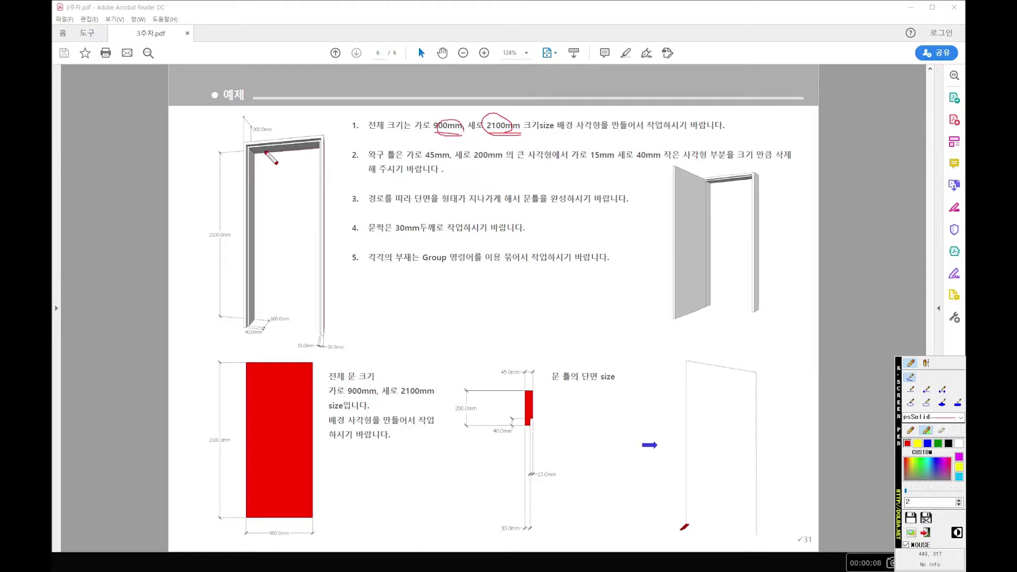
{"action": "mouse_move", "coordinate": [246, 143]}
{"action": "left_mouse_down"}
{"action": "mouse_move", "coordinate": [272, 125]}
{"action": "mouse_move", "coordinate": [314, 135]}
{"action": "left_mouse_up"}
{"action": "mouse_move", "coordinate": [236, 162]}
{"action": "left_mouse_down"}
{"action": "mouse_move", "coordinate": [209, 204]}
{"action": "mouse_move", "coordinate": [215, 271]}
{"action": "mouse_move", "coordinate": [236, 307]}
{"action": "left_mouse_up"}
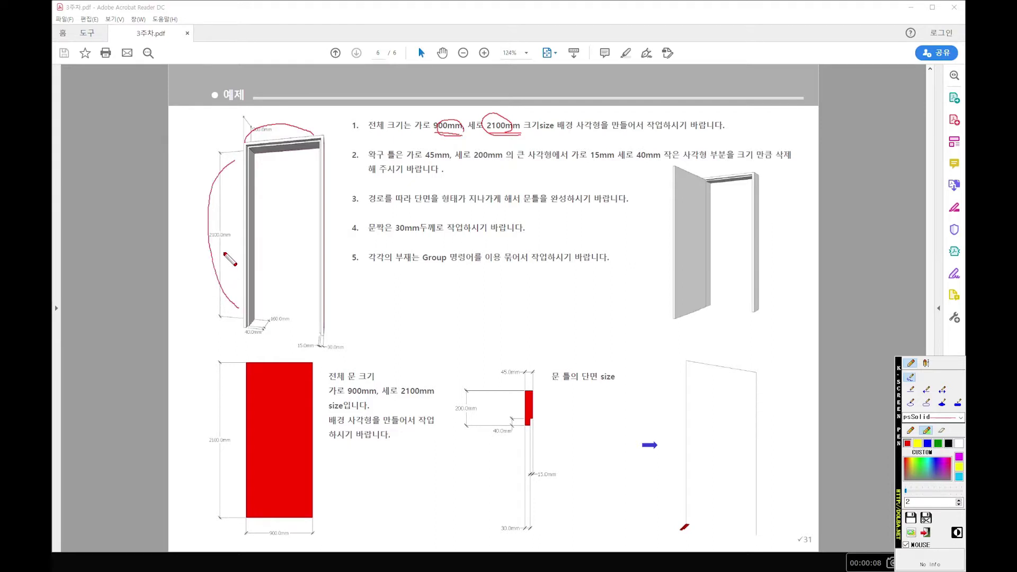
{"action": "mouse_move", "coordinate": [226, 249]}
{"action": "left_mouse_down"}
{"action": "mouse_move", "coordinate": [208, 227]}
{"action": "mouse_move", "coordinate": [227, 240]}
{"action": "left_mouse_up"}
- Hatch the red door rectangle with blue strokes and trace its side and top edges with straight blue lines
{"action": "left_click", "coordinate": [927, 443]}
{"action": "mouse_move", "coordinate": [247, 383]}
{"action": "left_mouse_down"}
{"action": "mouse_move", "coordinate": [277, 370]}
{"action": "mouse_move", "coordinate": [258, 439]}
{"action": "mouse_move", "coordinate": [270, 459]}
{"action": "left_mouse_up"}
{"action": "mouse_move", "coordinate": [306, 443]}
{"action": "left_mouse_down"}
{"action": "mouse_move", "coordinate": [272, 476]}
{"action": "mouse_move", "coordinate": [290, 493]}
{"action": "left_mouse_up"}
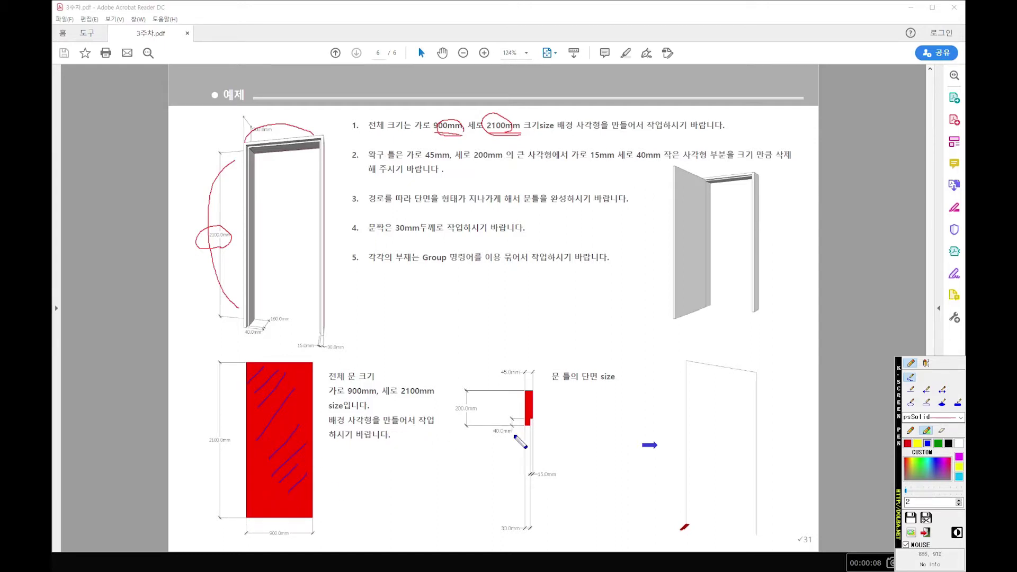
{"action": "left_click", "coordinate": [914, 391]}
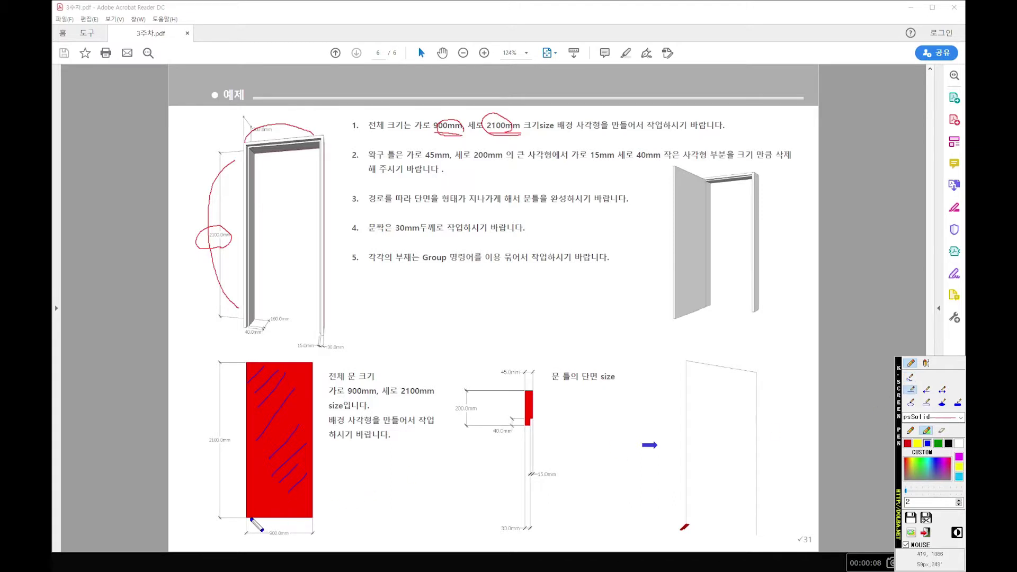
{"action": "left_click_drag", "start_coordinate": [248, 363], "coordinate": [247, 517]}
{"action": "left_click_drag", "start_coordinate": [247, 365], "coordinate": [312, 516]}
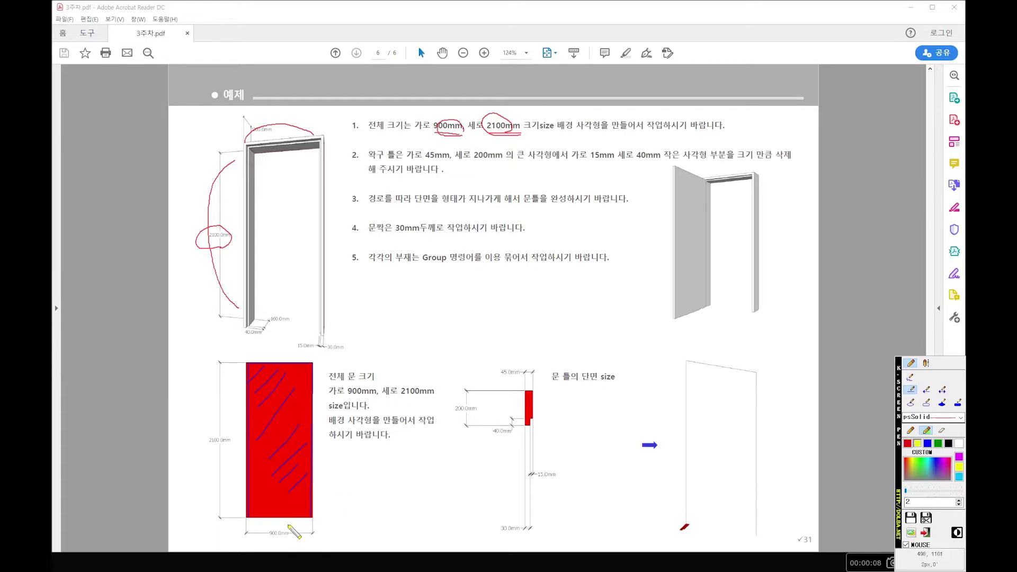
- Mark the red rectangle's lower edge and face in yellow and trace the three-sided path in the path drawing
{"action": "left_click_drag", "start_coordinate": [290, 525], "coordinate": [288, 416]}
{"action": "left_click", "coordinate": [911, 377]}
{"action": "mouse_move", "coordinate": [304, 536]}
{"action": "left_mouse_down"}
{"action": "mouse_move", "coordinate": [271, 490]}
{"action": "mouse_move", "coordinate": [312, 505]}
{"action": "mouse_move", "coordinate": [286, 530]}
{"action": "mouse_move", "coordinate": [269, 516]}
{"action": "mouse_move", "coordinate": [279, 522]}
{"action": "mouse_move", "coordinate": [283, 476]}
{"action": "left_mouse_up"}
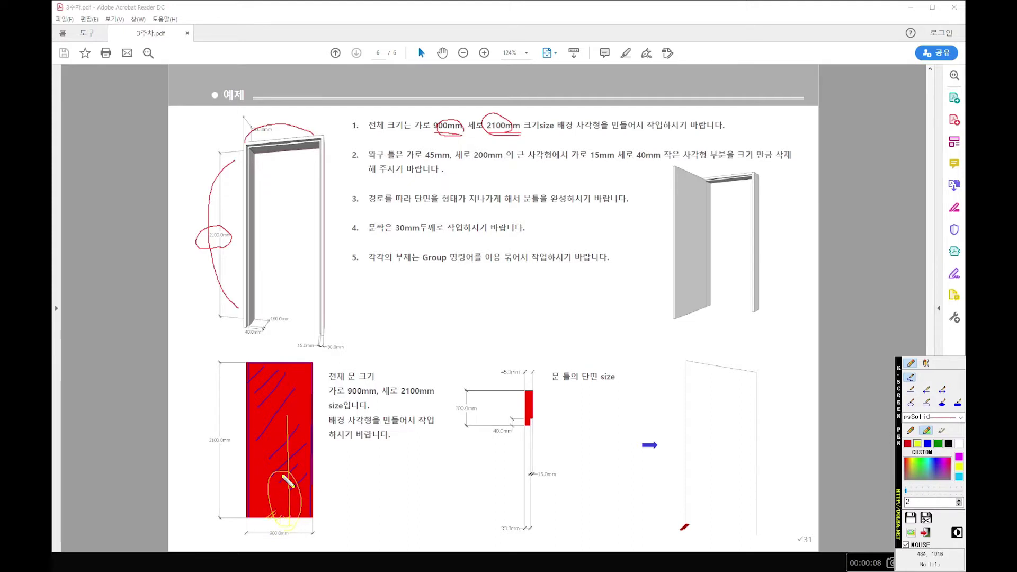
{"action": "left_click_drag", "start_coordinate": [287, 442], "coordinate": [276, 457]}
{"action": "mouse_move", "coordinate": [687, 521]}
{"action": "left_mouse_down"}
{"action": "mouse_move", "coordinate": [686, 361]}
{"action": "mouse_move", "coordinate": [749, 364]}
{"action": "mouse_move", "coordinate": [755, 511]}
{"action": "left_mouse_up"}
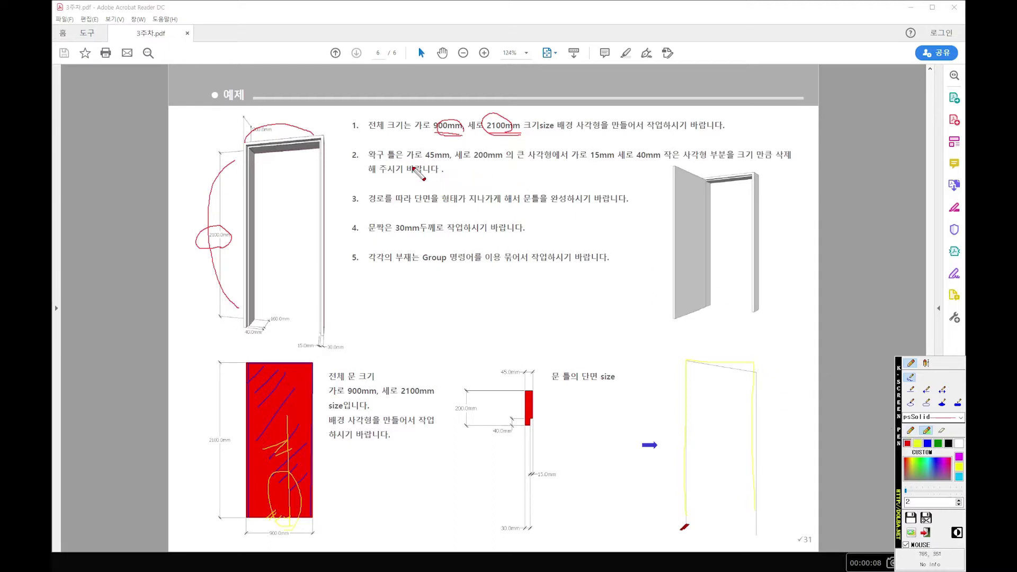
- Mark the 45mm frame width in item 2 in red, box the frame section drawing, and clear all the markings
{"action": "left_click_drag", "start_coordinate": [393, 160], "coordinate": [454, 161]}
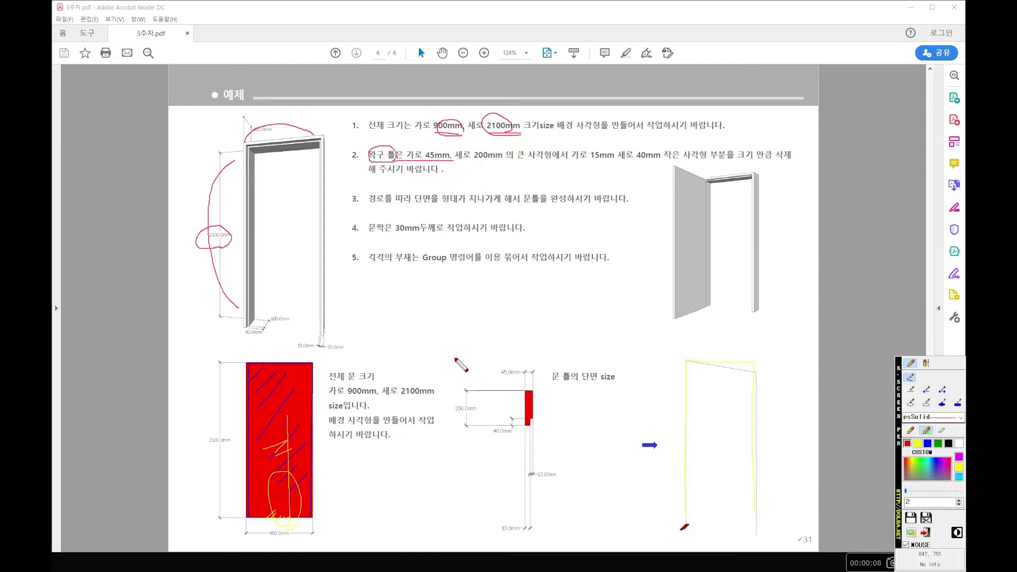
{"action": "left_click", "coordinate": [927, 403]}
{"action": "left_click_drag", "start_coordinate": [456, 359], "coordinate": [620, 539]}
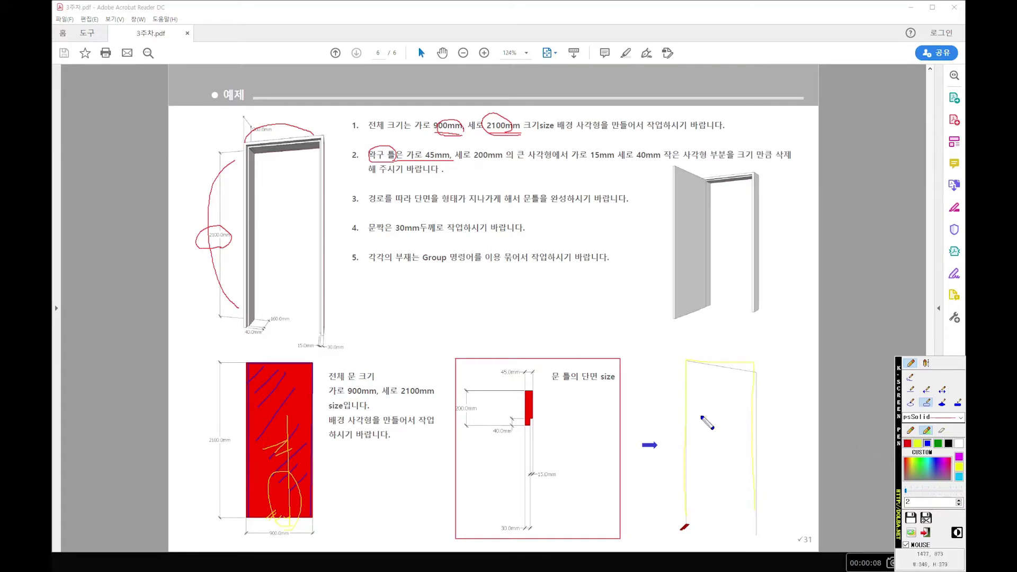
{"action": "left_click_drag", "start_coordinate": [524, 390], "coordinate": [536, 430]}
{"action": "right_click", "coordinate": [549, 440]}
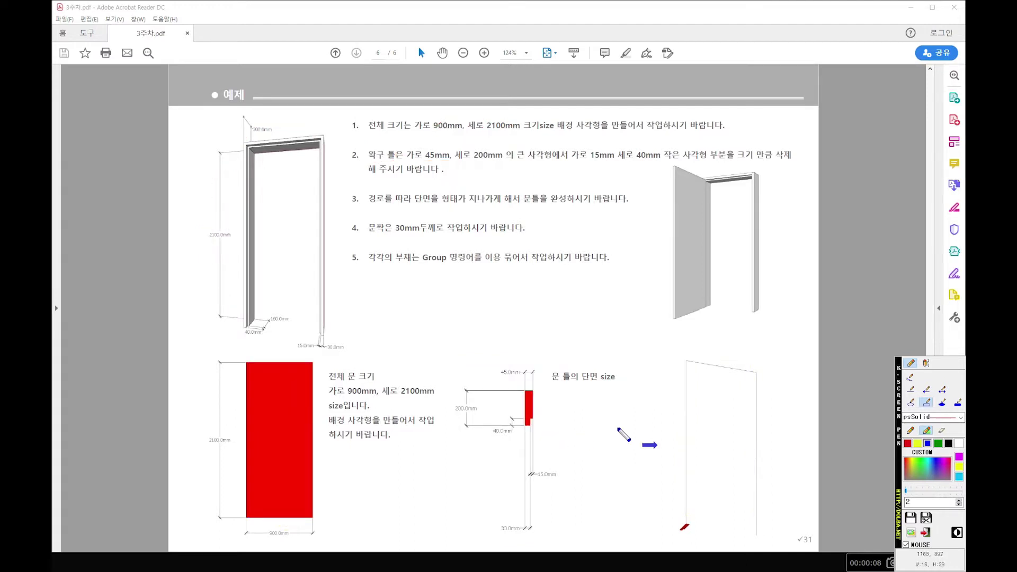
- Outline the two stepped parts of the door frame section with blue rectangles, then close the screen pen
{"action": "left_click_drag", "start_coordinate": [524, 388], "coordinate": [529, 430]}
{"action": "mouse_move", "coordinate": [530, 389]}
{"action": "left_mouse_down"}
{"action": "mouse_move", "coordinate": [537, 427]}
{"action": "mouse_move", "coordinate": [534, 404]}
{"action": "left_mouse_up"}
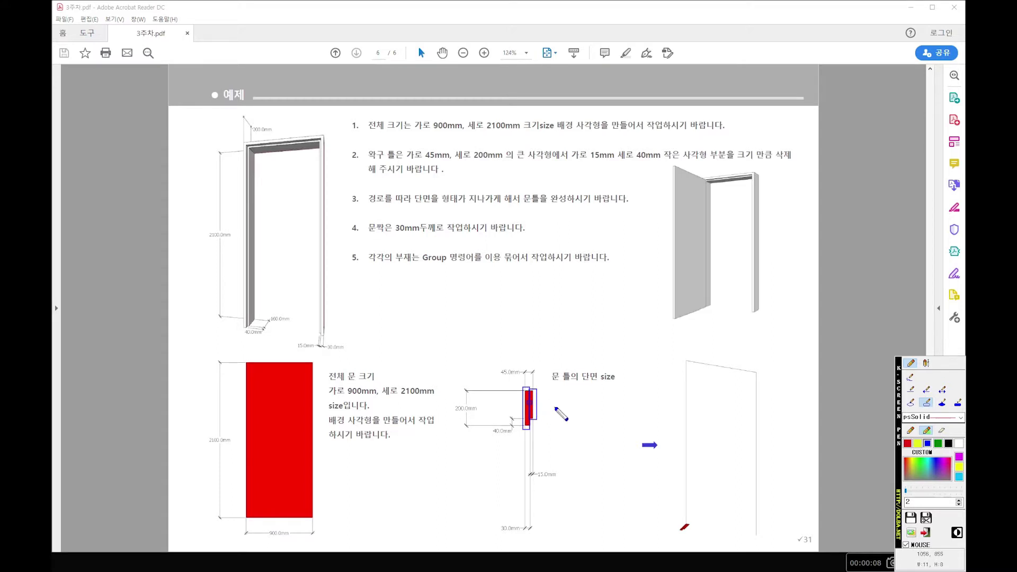
{"action": "key", "text": "Escape"}
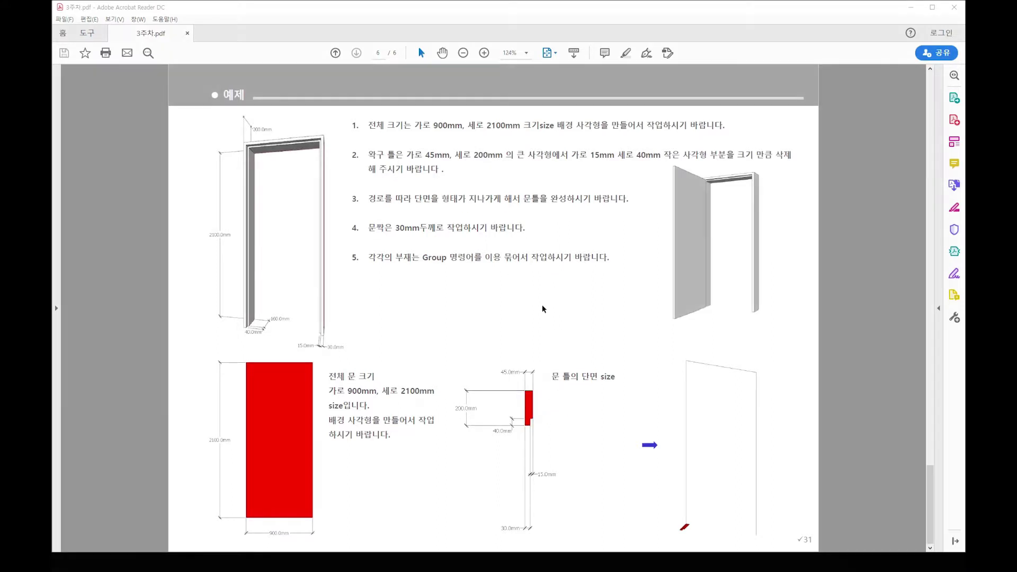
- Underline item 3 in blue, draw an arrow from the frame section to the path start, trace the path, and circle the frame
{"action": "key", "text": "F2"}
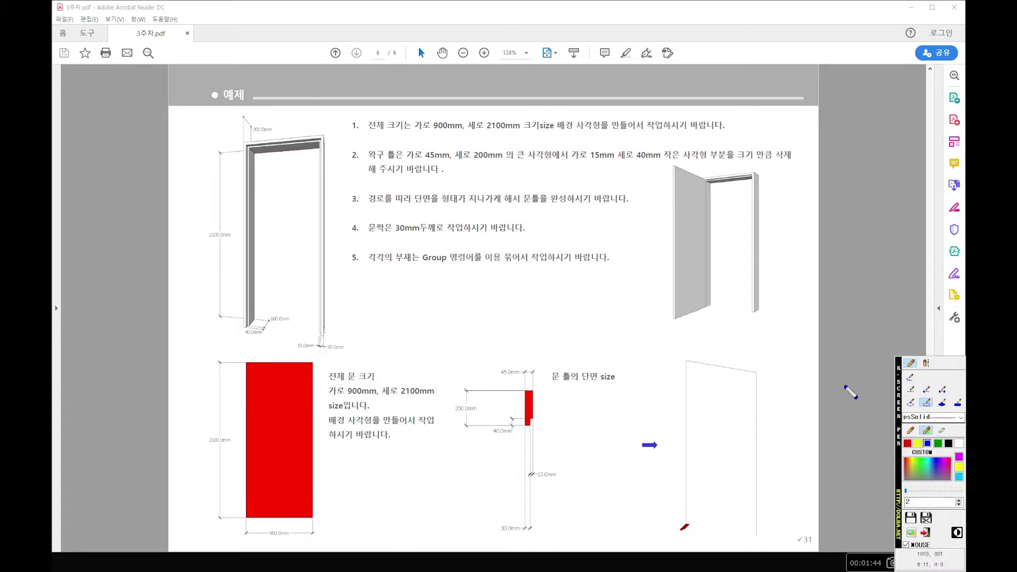
{"action": "left_click", "coordinate": [910, 377]}
{"action": "mouse_move", "coordinate": [377, 204]}
{"action": "left_mouse_down"}
{"action": "mouse_move", "coordinate": [565, 209]}
{"action": "mouse_move", "coordinate": [556, 192]}
{"action": "mouse_move", "coordinate": [549, 214]}
{"action": "left_mouse_up"}
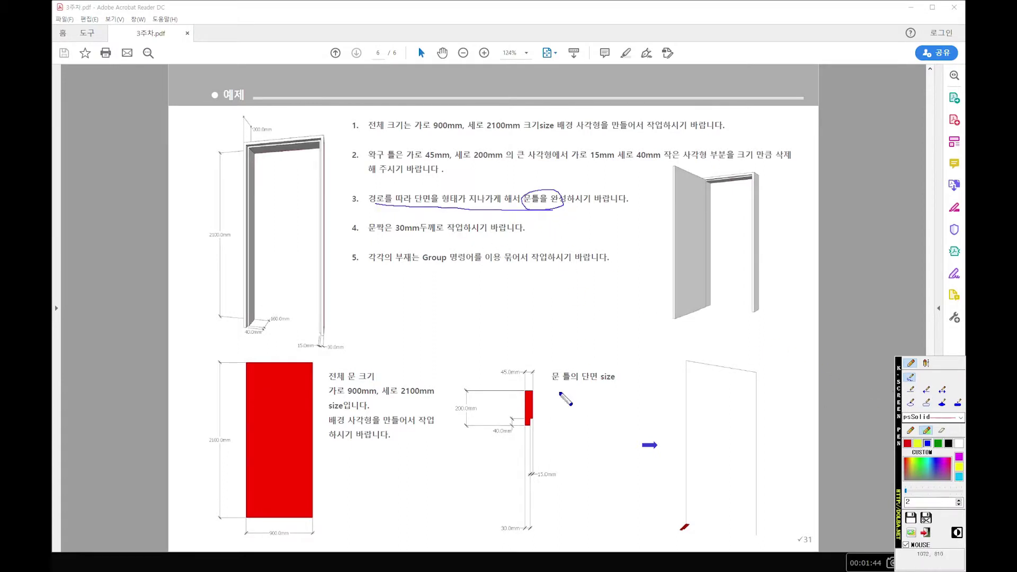
{"action": "mouse_move", "coordinate": [524, 431]}
{"action": "left_mouse_down"}
{"action": "mouse_move", "coordinate": [547, 417]}
{"action": "mouse_move", "coordinate": [561, 447]}
{"action": "mouse_move", "coordinate": [670, 514]}
{"action": "mouse_move", "coordinate": [659, 523]}
{"action": "mouse_move", "coordinate": [684, 527]}
{"action": "left_mouse_up"}
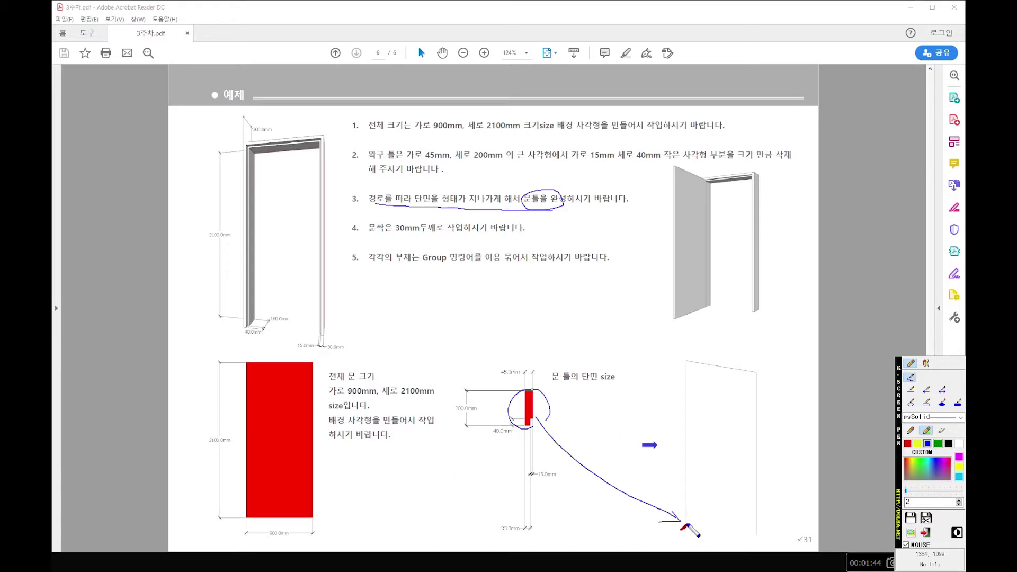
{"action": "mouse_move", "coordinate": [684, 527]}
{"action": "left_mouse_down"}
{"action": "mouse_move", "coordinate": [687, 368]}
{"action": "mouse_move", "coordinate": [768, 384]}
{"action": "mouse_move", "coordinate": [764, 530]}
{"action": "mouse_move", "coordinate": [777, 505]}
{"action": "left_mouse_up"}
{"action": "mouse_move", "coordinate": [333, 275]}
{"action": "left_mouse_down"}
{"action": "mouse_move", "coordinate": [312, 275]}
{"action": "mouse_move", "coordinate": [325, 275]}
{"action": "left_mouse_up"}
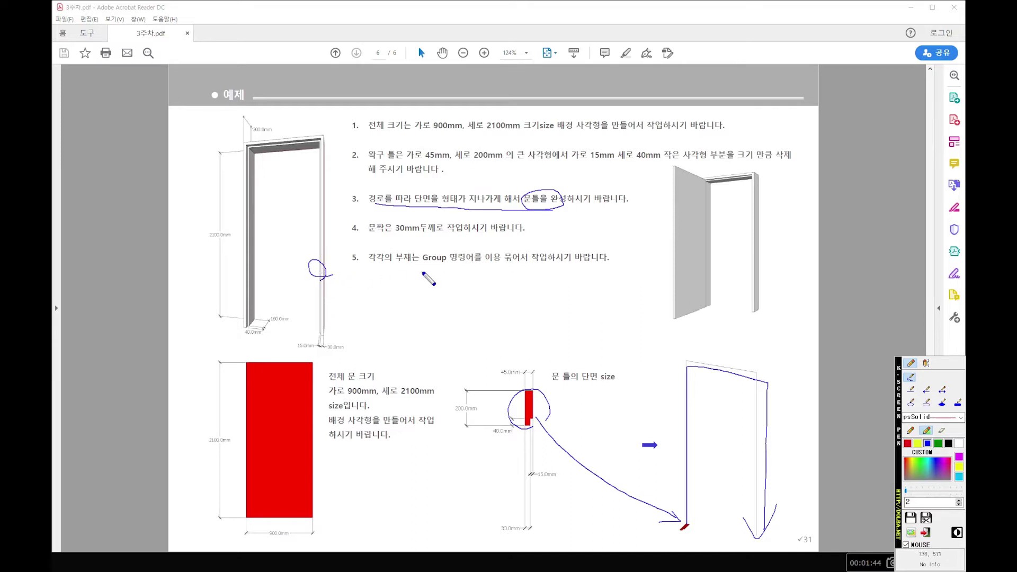
- Mark the Group command in item 5 and the 30mm thickness in item 4, hatch the door leaf drawing, and close the screen pen
{"action": "mouse_move", "coordinate": [447, 271]}
{"action": "left_mouse_down"}
{"action": "mouse_move", "coordinate": [425, 258]}
{"action": "mouse_move", "coordinate": [557, 260]}
{"action": "left_mouse_up"}
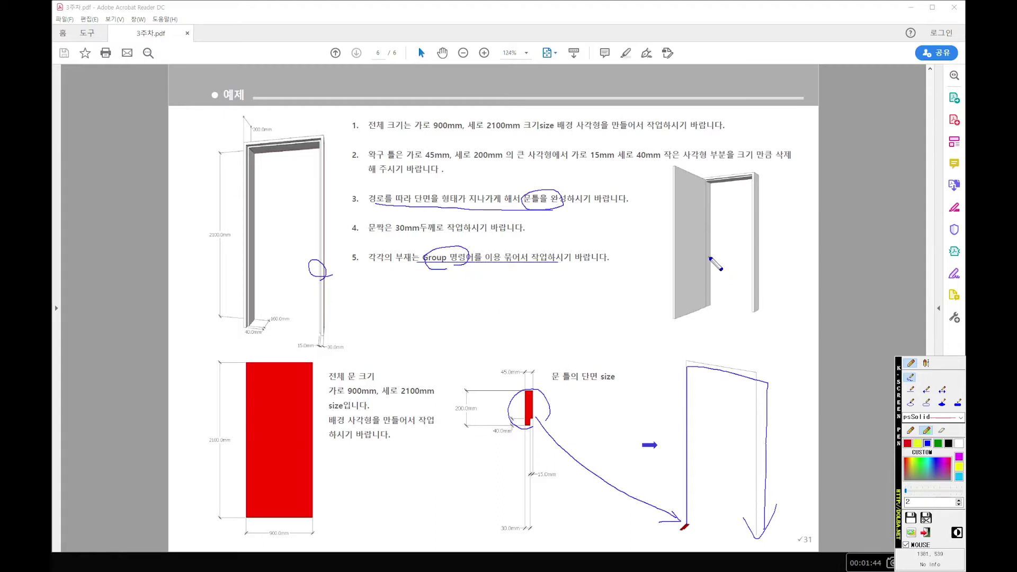
{"action": "mouse_move", "coordinate": [687, 242]}
{"action": "left_mouse_down"}
{"action": "mouse_move", "coordinate": [670, 251]}
{"action": "mouse_move", "coordinate": [692, 252]}
{"action": "left_mouse_up"}
{"action": "mouse_move", "coordinate": [428, 236]}
{"action": "left_mouse_down"}
{"action": "mouse_move", "coordinate": [418, 217]}
{"action": "mouse_move", "coordinate": [396, 235]}
{"action": "mouse_move", "coordinate": [486, 232]}
{"action": "left_mouse_up"}
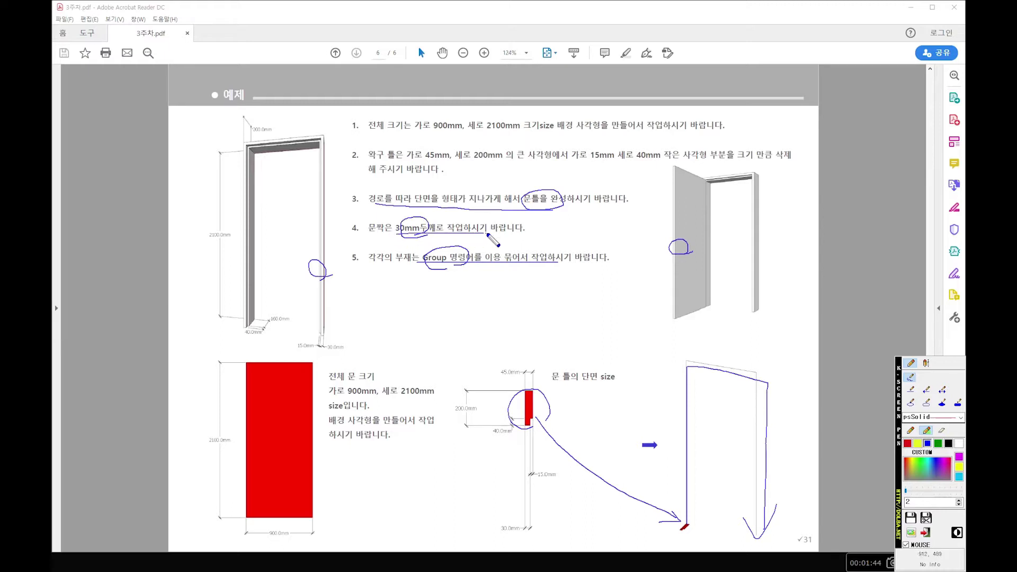
{"action": "mouse_move", "coordinate": [683, 177]}
{"action": "left_mouse_down"}
{"action": "mouse_move", "coordinate": [675, 189]}
{"action": "mouse_move", "coordinate": [683, 301]}
{"action": "left_mouse_up"}
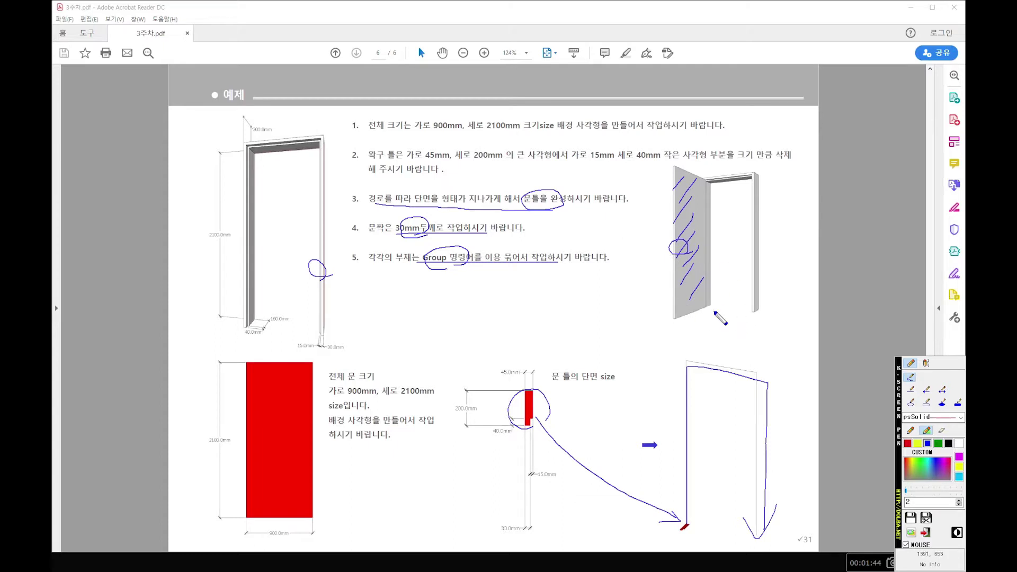
{"action": "key", "text": "Escape"}
- Switch to SketchUp and set the camera to Parallel Projection
{"action": "key", "text": "alt+Tab"}
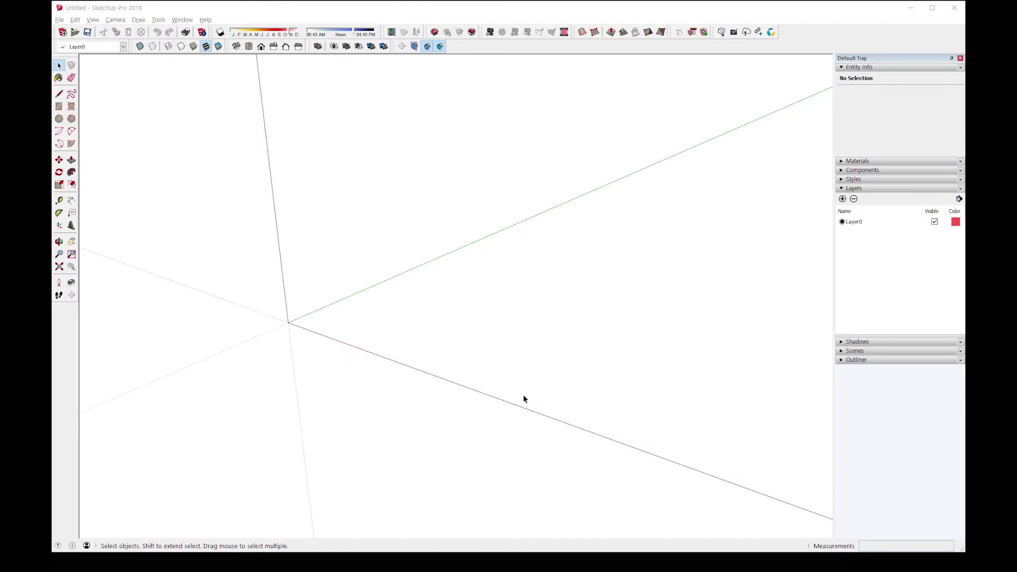
{"action": "left_click", "coordinate": [447, 12]}
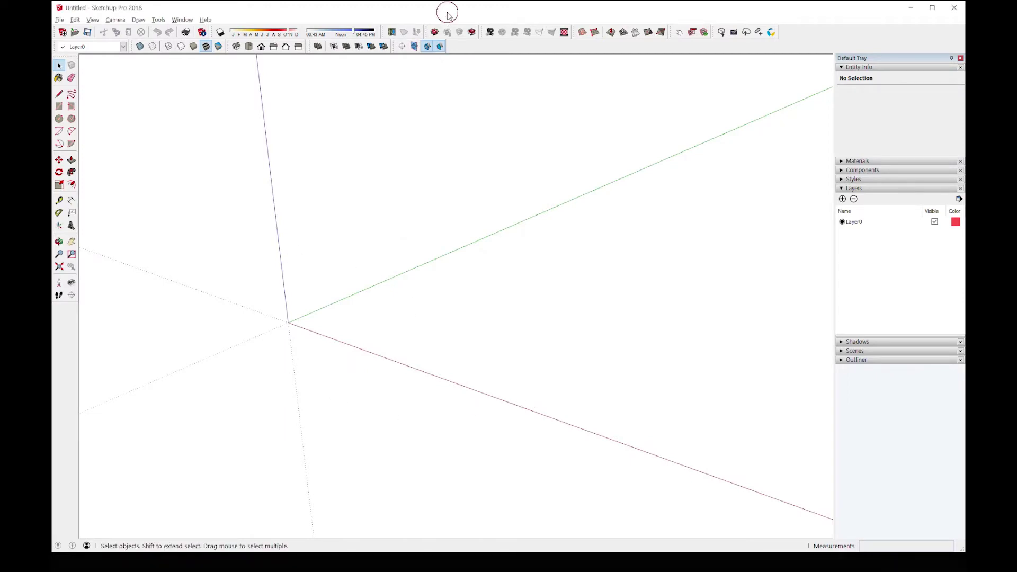
{"action": "left_click", "coordinate": [116, 20]}
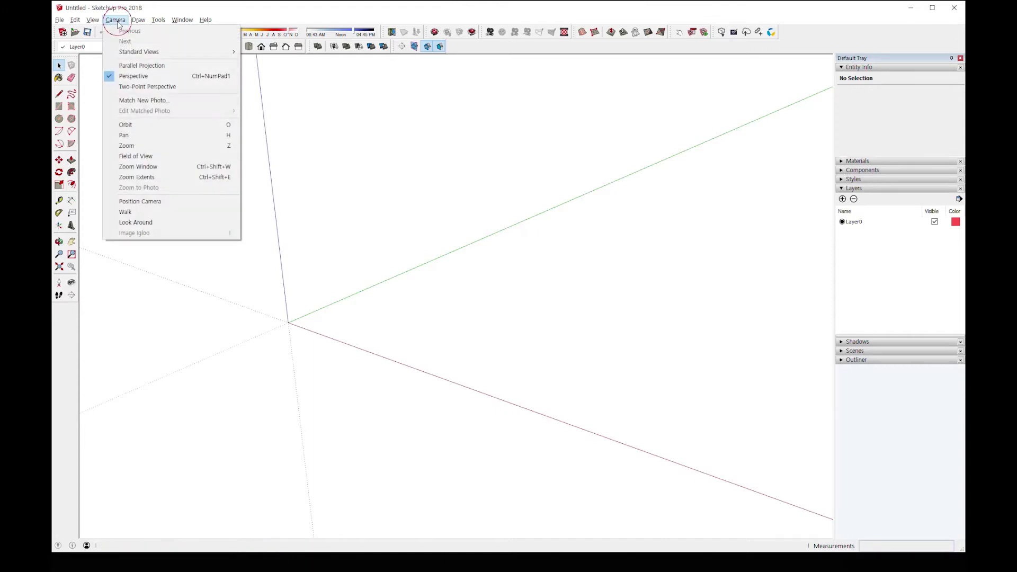
{"action": "left_click", "coordinate": [170, 66]}
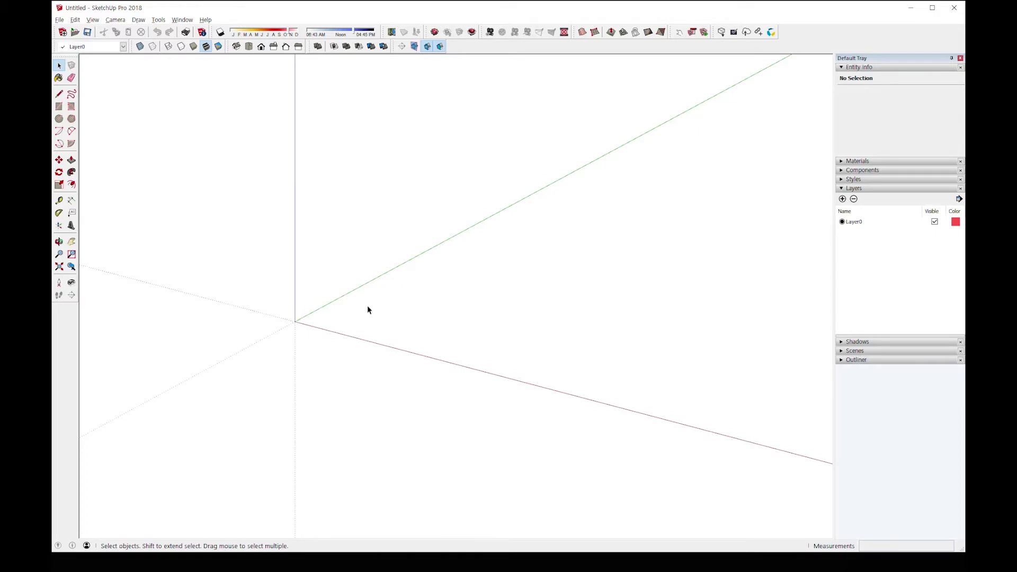
{"action": "middle_click_drag", "start_coordinate": [368, 310], "coordinate": [352, 314]}
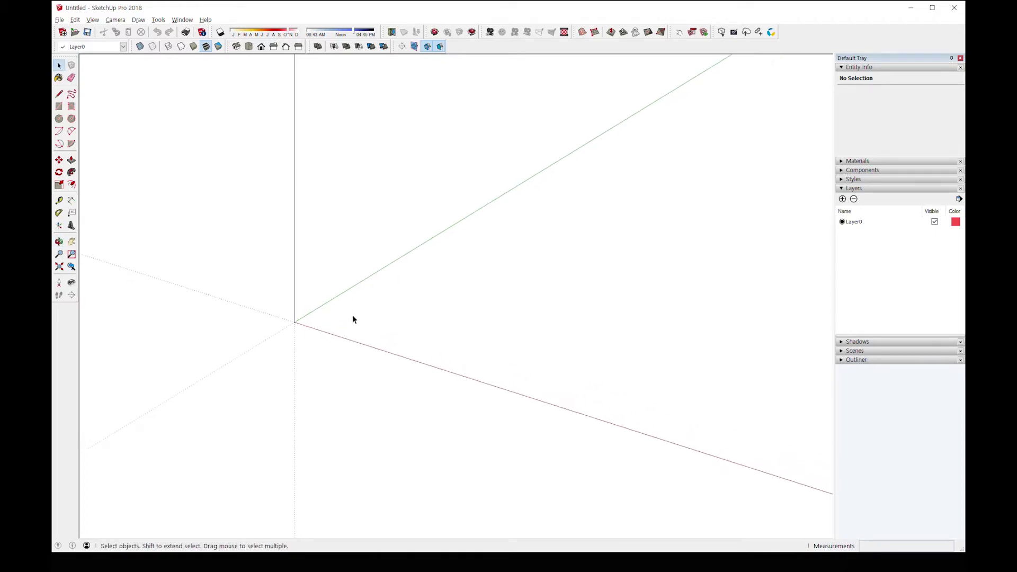
{"action": "left_click", "coordinate": [59, 107]}
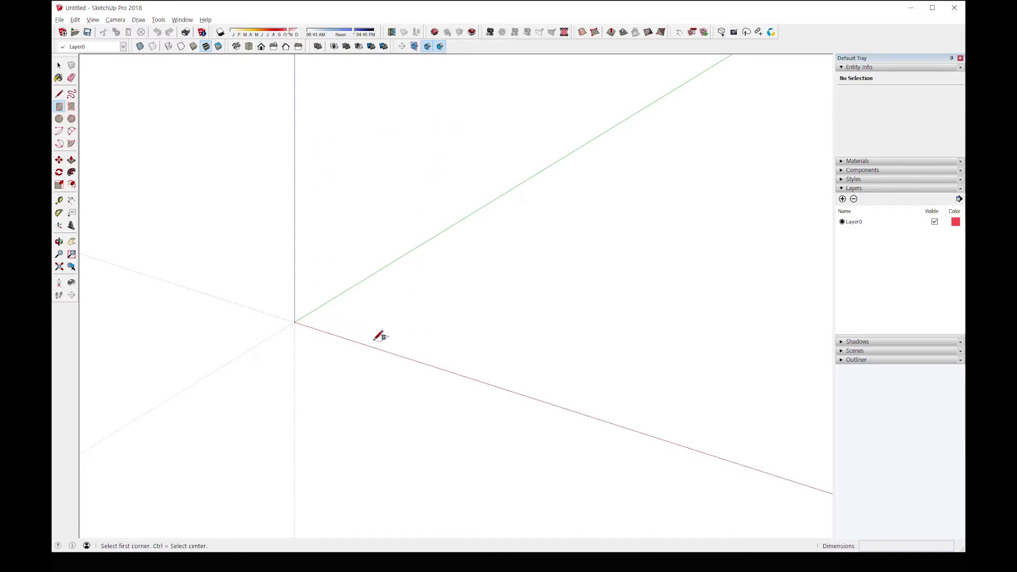
{"action": "left_click", "coordinate": [385, 327]}
{"action": "left_click", "coordinate": [631, 249]}
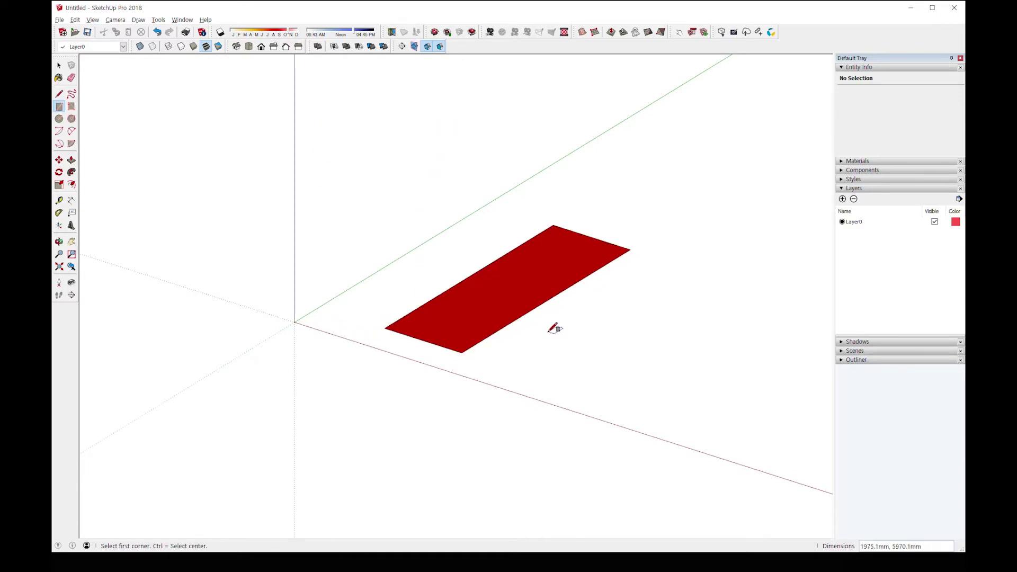
{"action": "key", "text": "ctrl+z"}
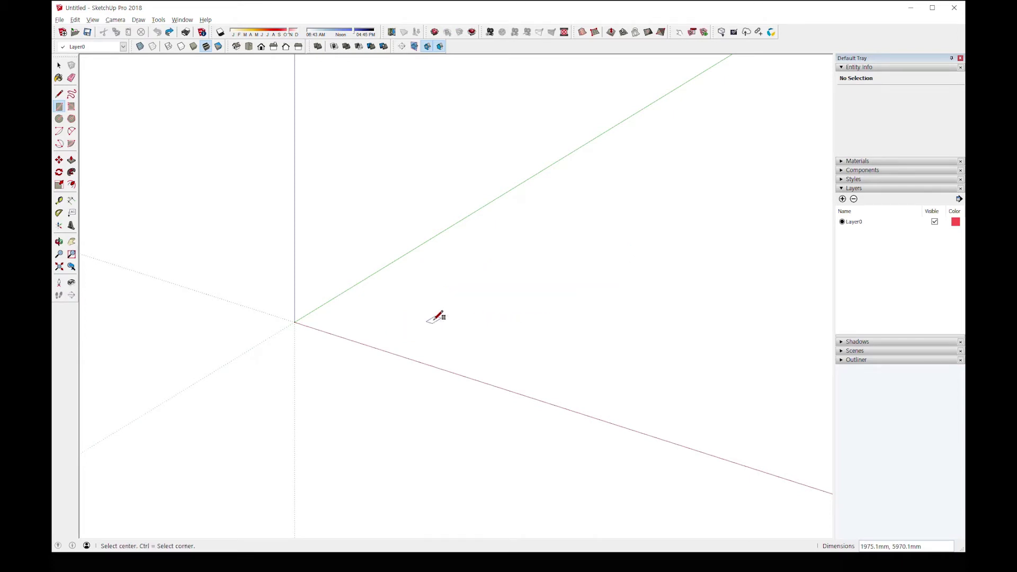
- Draw an upright 900 by 2100 mm rectangle parallel to the red axis, between the red and green axes
{"action": "key", "text": "ctrl"}
{"action": "left_click", "coordinate": [421, 321]}
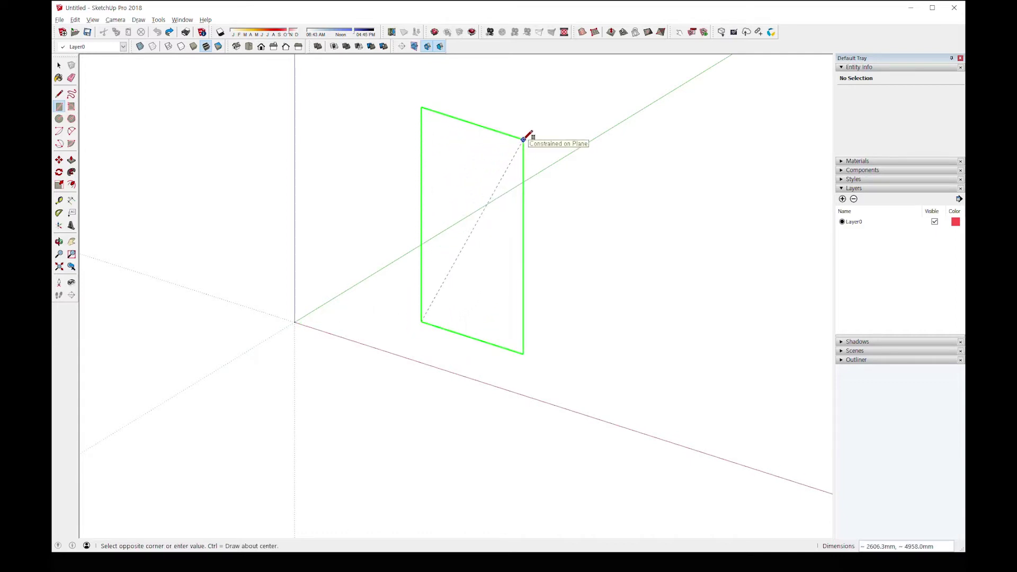
{"action": "type", "text": "900,2100"}
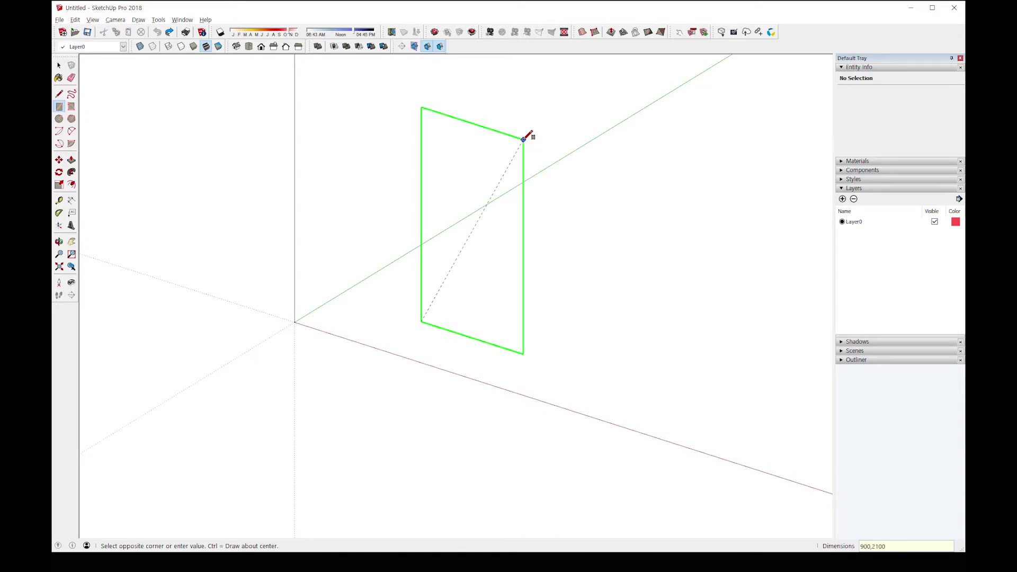
{"action": "key", "text": "Return"}
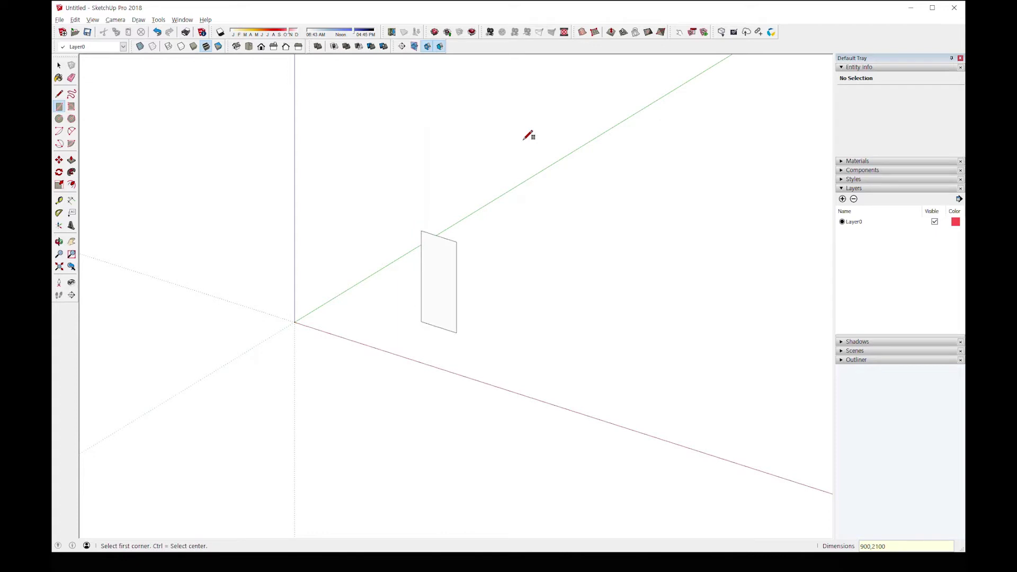
- Show the Measurements toolbar as a floating box
{"action": "right_click", "coordinate": [538, 45]}
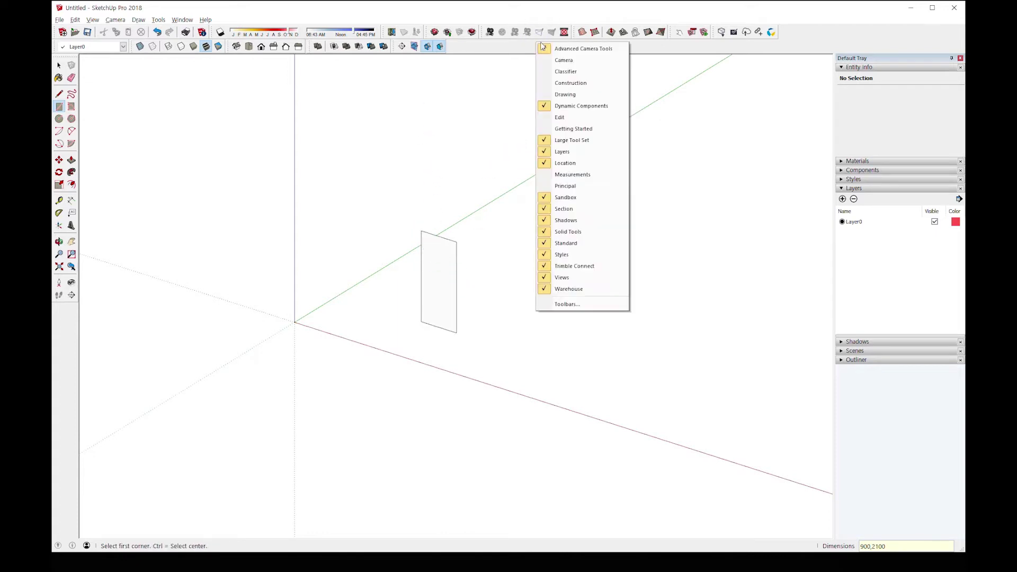
{"action": "left_click", "coordinate": [562, 177]}
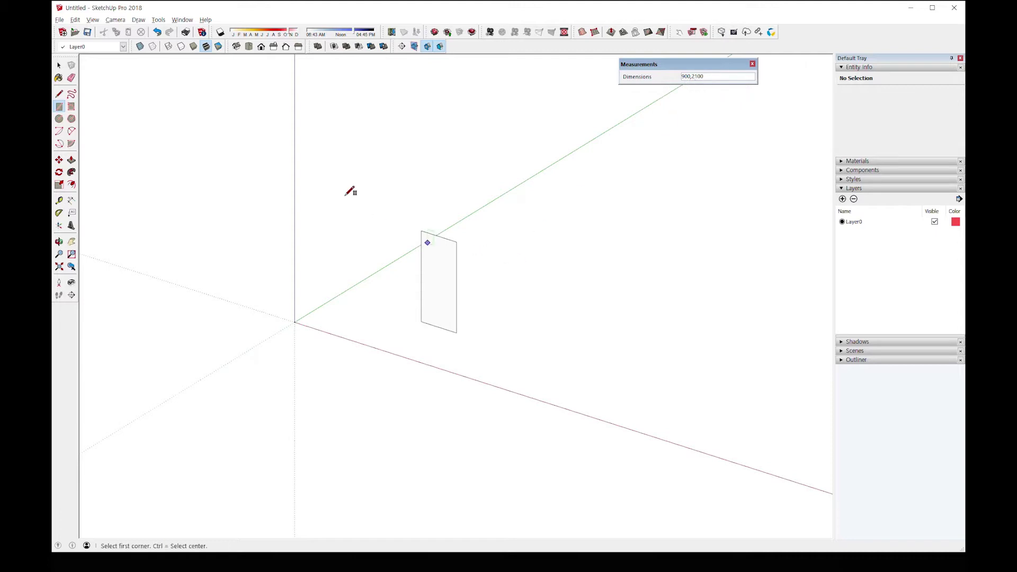
- Delete the bottom edge and the face of the upright rectangle
{"action": "left_click", "coordinate": [59, 65]}
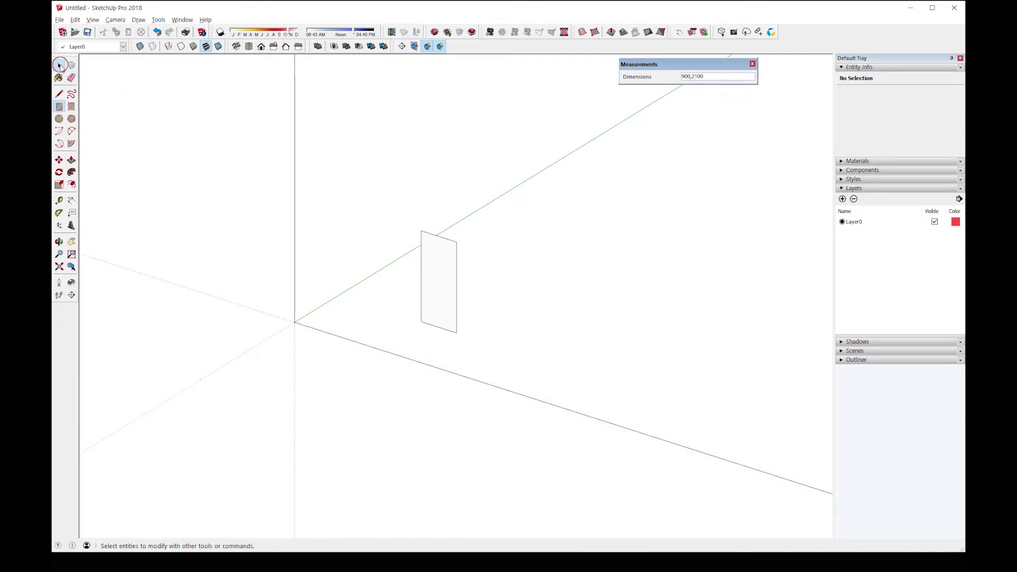
{"action": "left_click", "coordinate": [438, 327]}
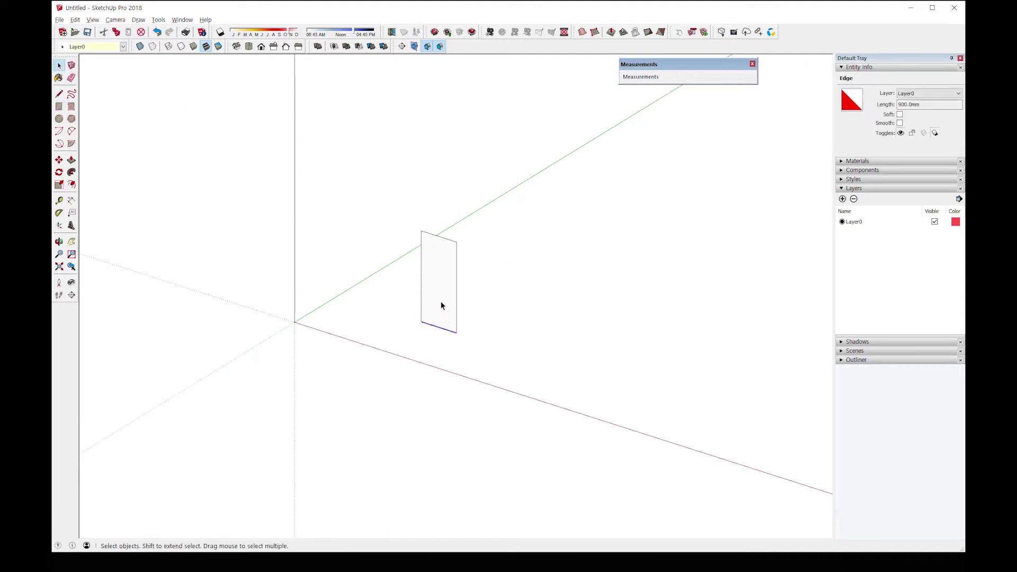
{"action": "left_click", "coordinate": [441, 304], "text": "shift"}
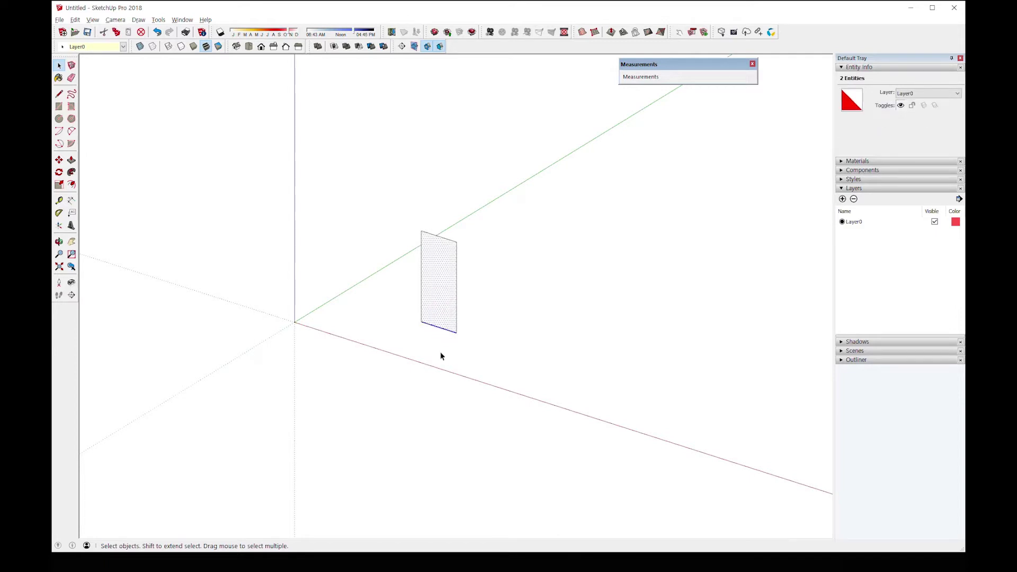
{"action": "key", "text": "Delete"}
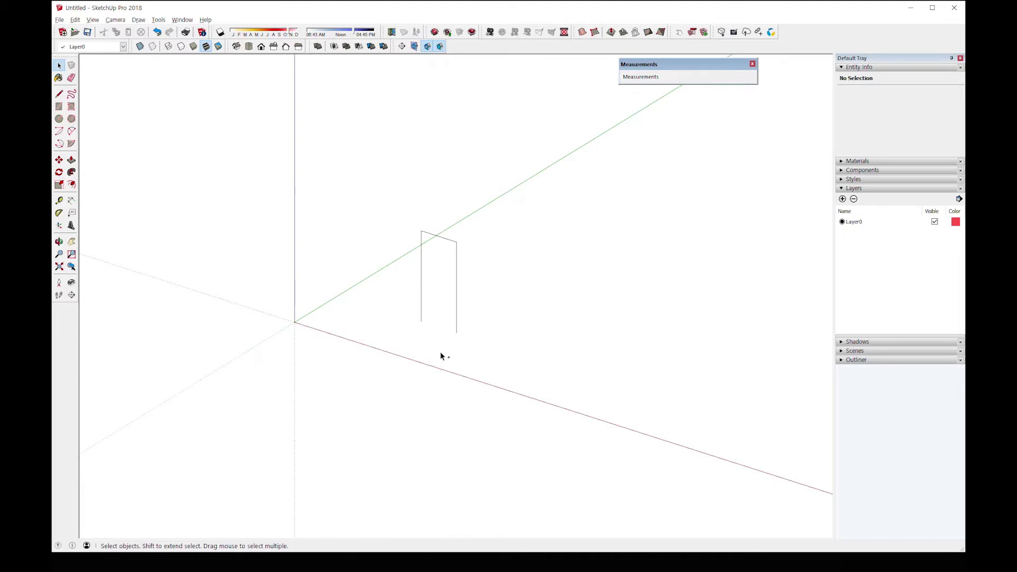
- Erase the rectangle's bottom edge with the Eraser to leave a three-edge path, and check the path by selecting it
{"action": "left_click", "coordinate": [71, 77]}
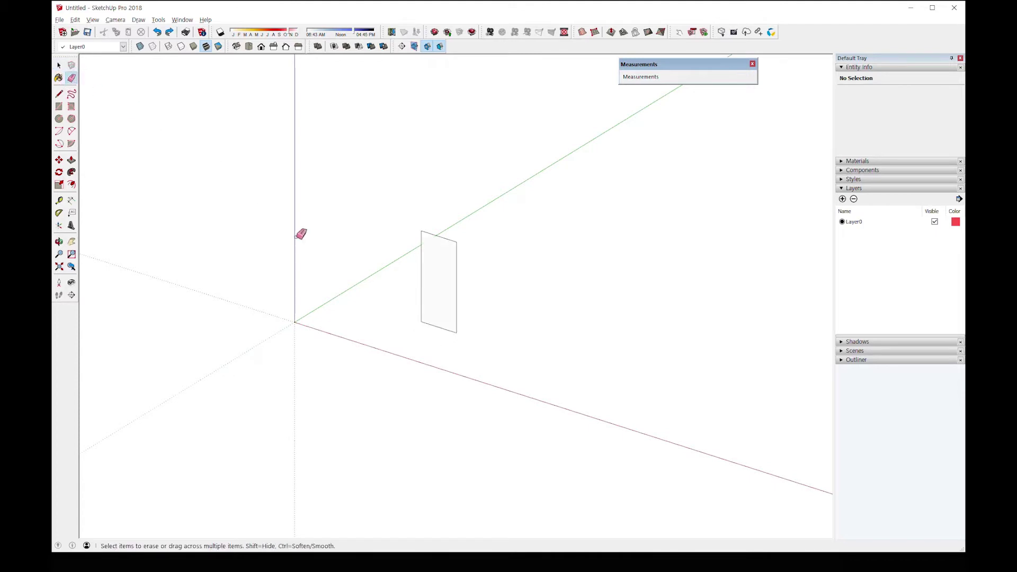
{"action": "left_click_drag", "start_coordinate": [438, 320], "coordinate": [445, 299]}
{"action": "scroll", "coordinate": [437, 326], "scroll_direction": "up", "scroll_amount": 2}
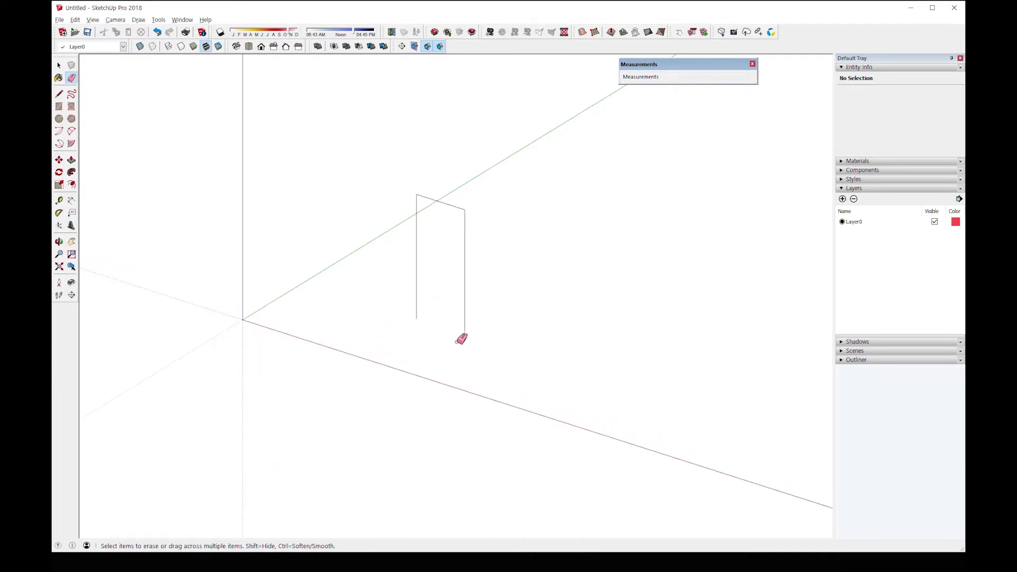
{"action": "key", "text": "space"}
{"action": "left_click_drag", "start_coordinate": [380, 163], "coordinate": [379, 162]}
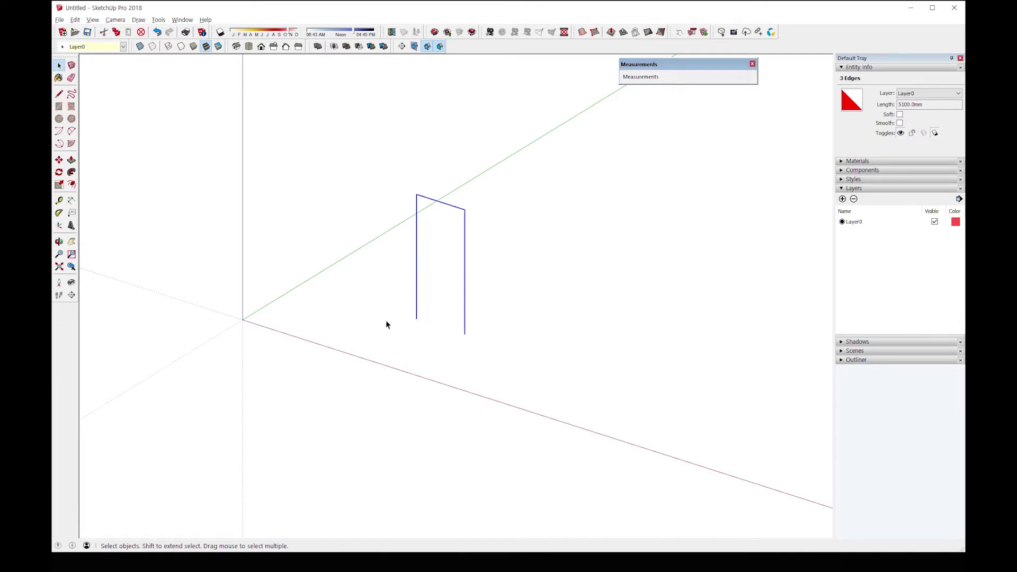
{"action": "scroll", "coordinate": [413, 331], "scroll_direction": "up", "scroll_amount": 5}
{"action": "left_click", "coordinate": [428, 325]}
{"action": "scroll", "coordinate": [429, 325], "scroll_direction": "down", "scroll_amount": 3}
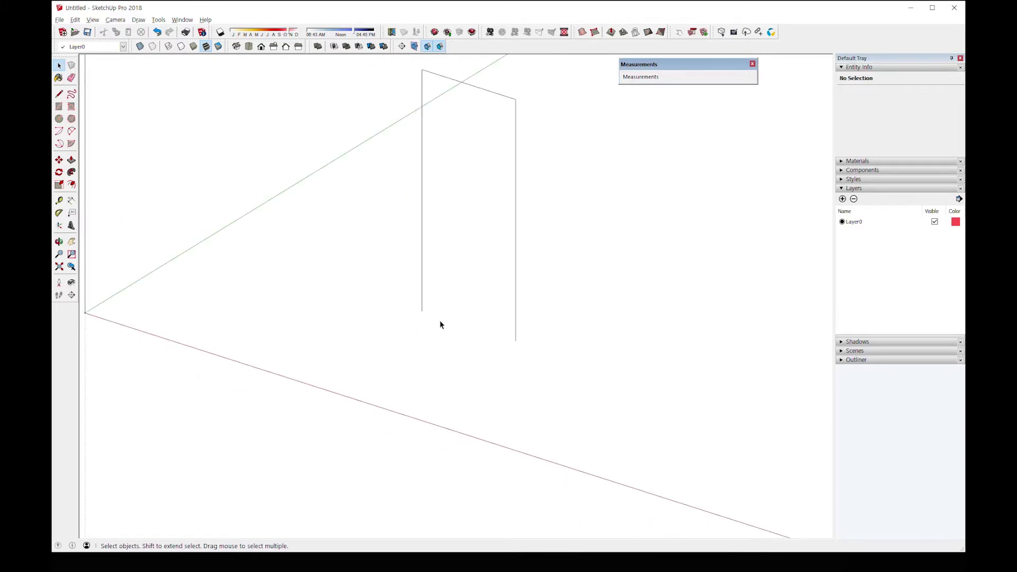
- Draw a horizontal 45 by 200 mm rectangle starting at the lower end of the path's left vertical edge
{"action": "scroll", "coordinate": [423, 335], "scroll_direction": "up", "scroll_amount": 5}
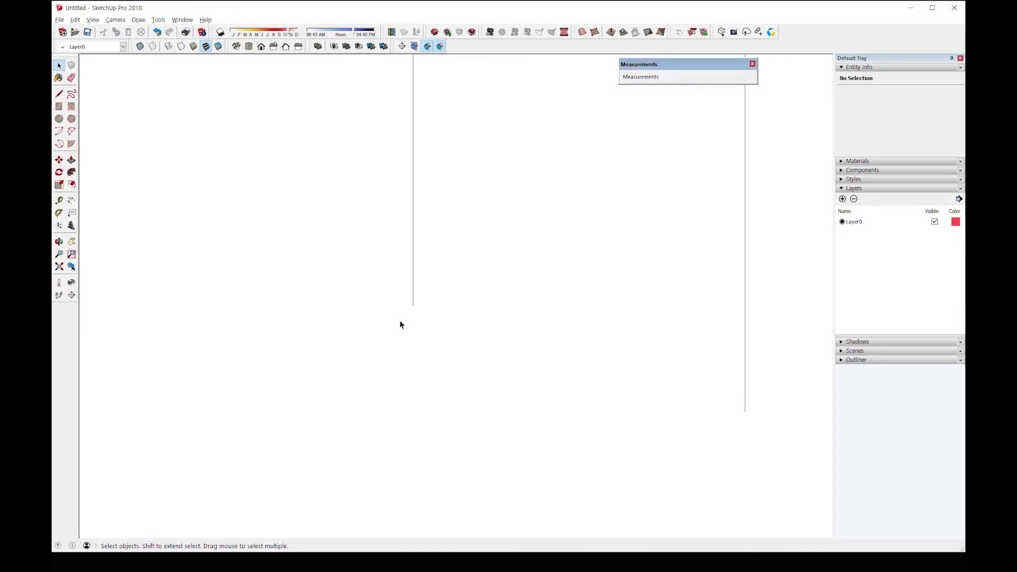
{"action": "left_click", "coordinate": [59, 106]}
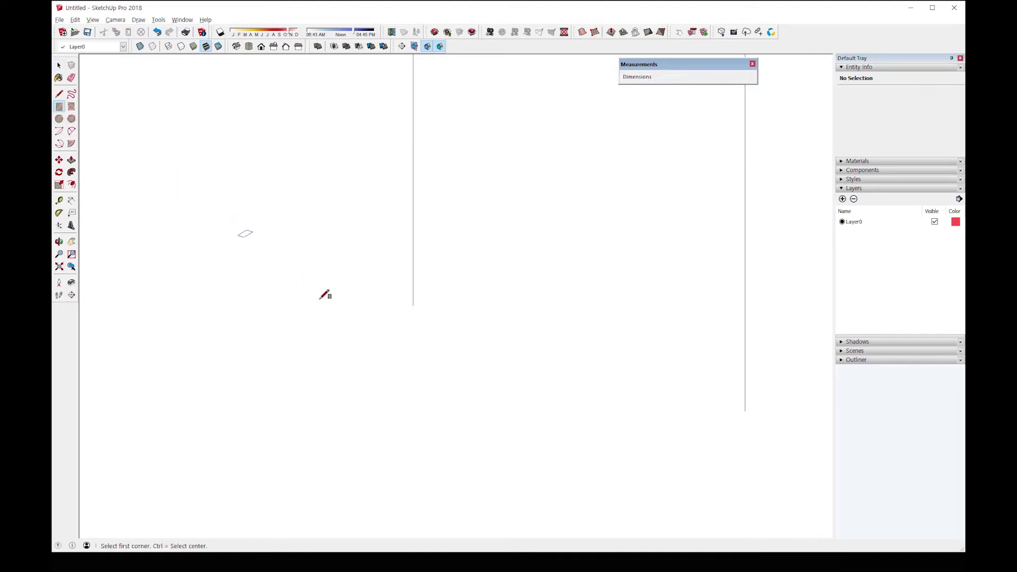
{"action": "left_click", "coordinate": [413, 305]}
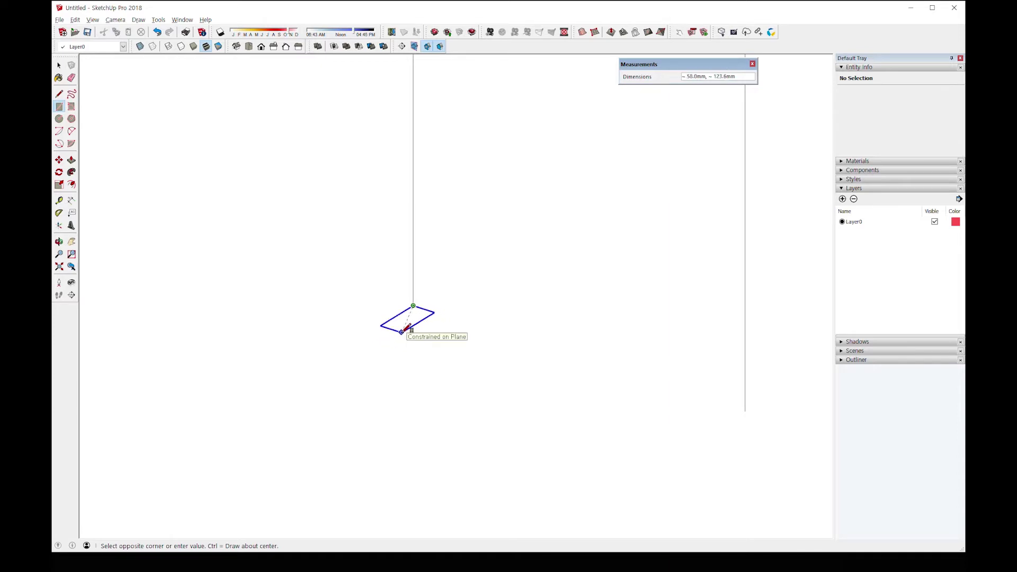
{"action": "type", "text": "45,200"}
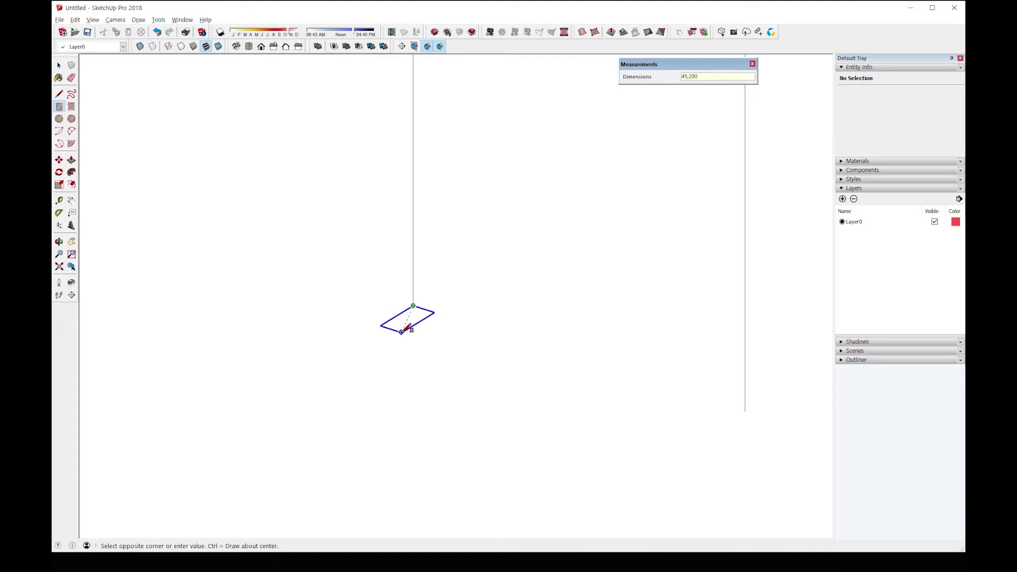
{"action": "key", "text": "Return"}
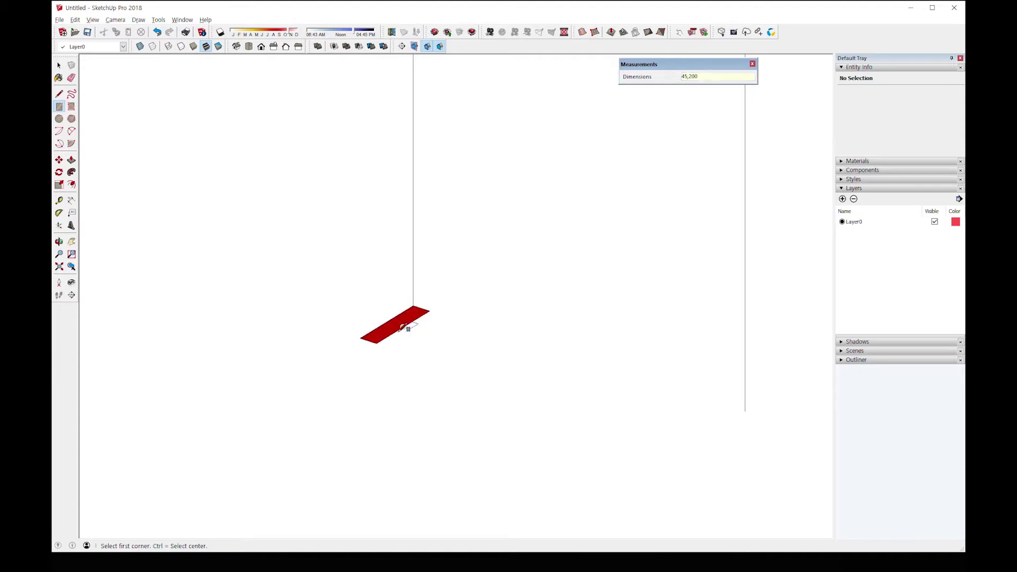
{"action": "middle_click_drag", "start_coordinate": [408, 328], "coordinate": [418, 295]}
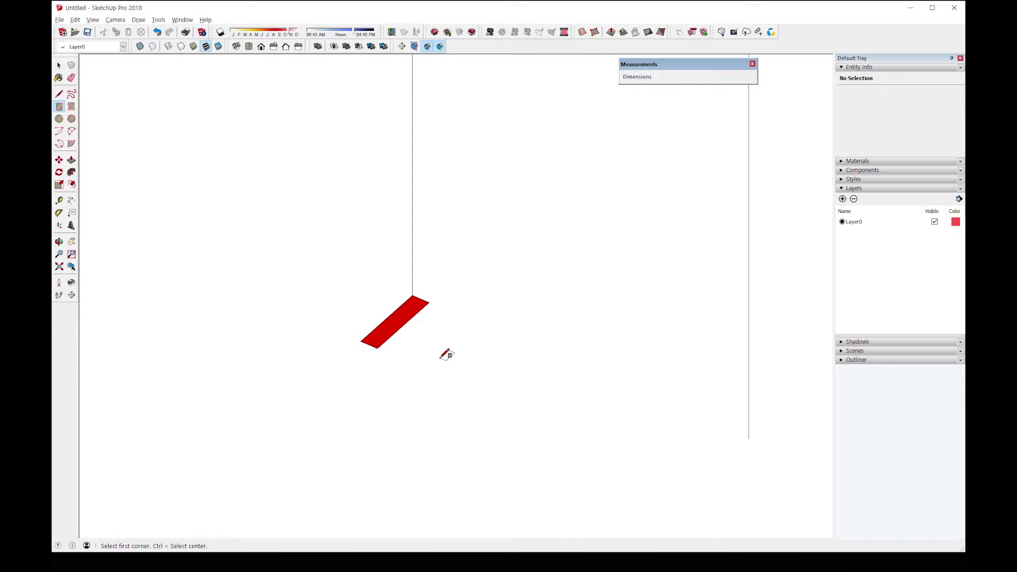
{"action": "middle_click_drag", "start_coordinate": [445, 352], "coordinate": [411, 364]}
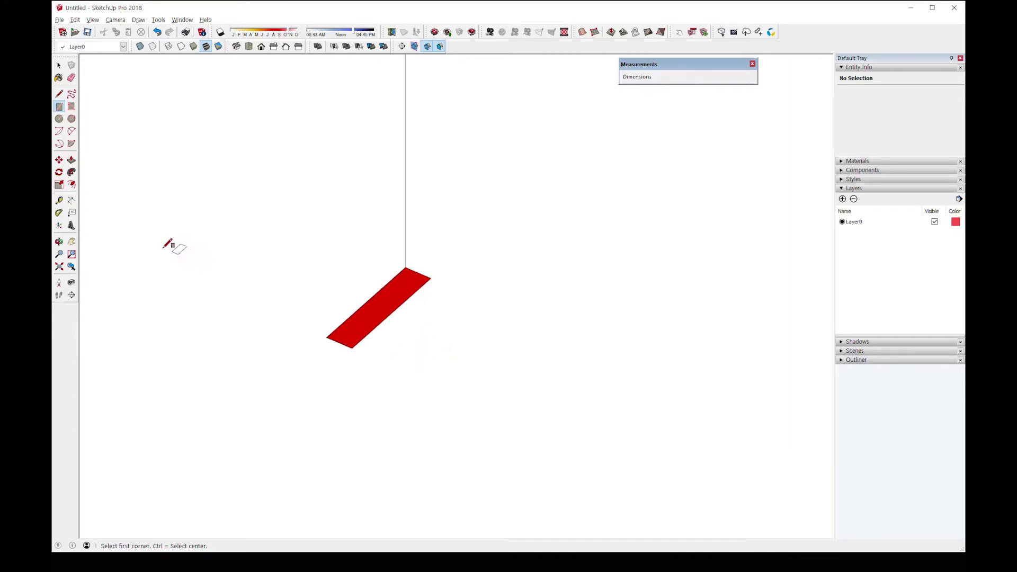
- Place a guide 15 mm inward from the section's long right edge with the Tape Measure
{"action": "left_click", "coordinate": [59, 200]}
{"action": "left_click", "coordinate": [362, 310]}
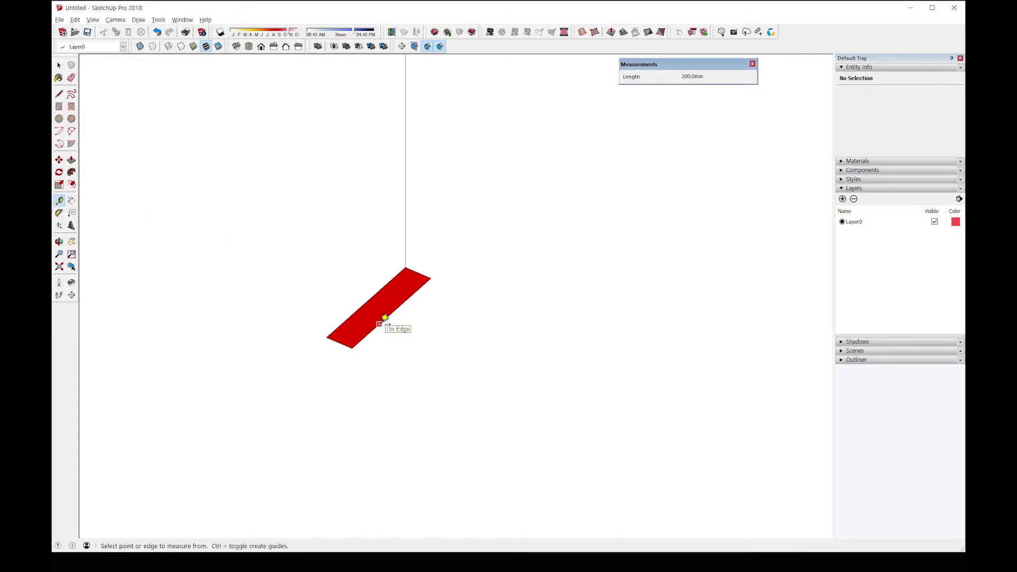
{"action": "left_click", "coordinate": [379, 323]}
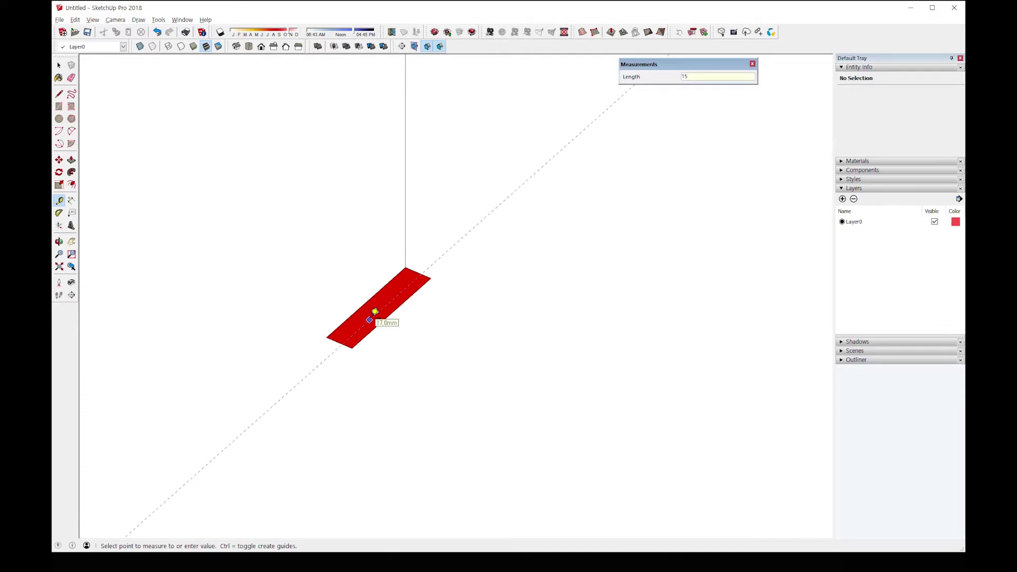
{"action": "type", "text": "15"}
{"action": "key", "text": "Return"}
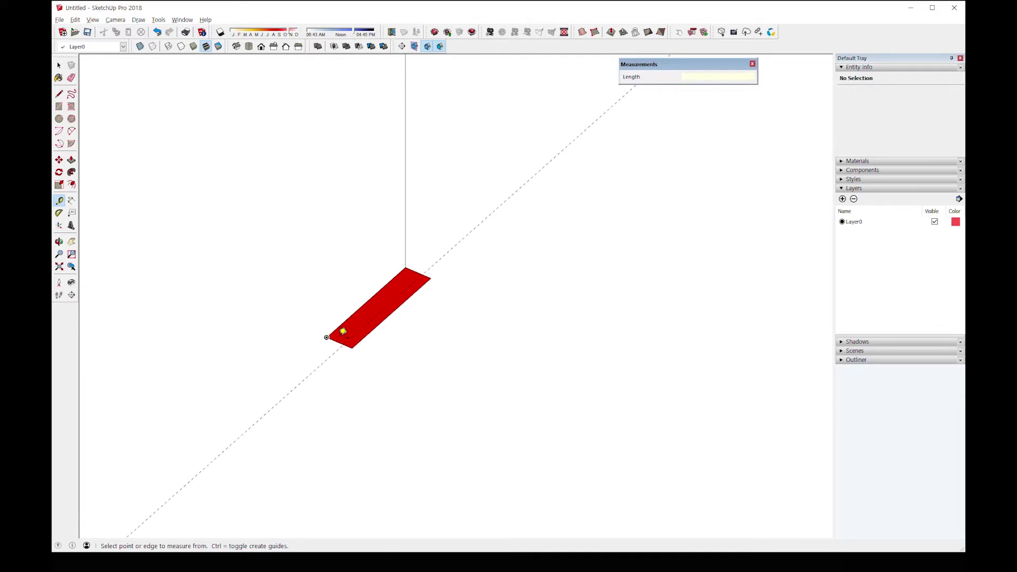
- Place a guide 40 mm inward from the section's short front edge
{"action": "left_click", "coordinate": [339, 343]}
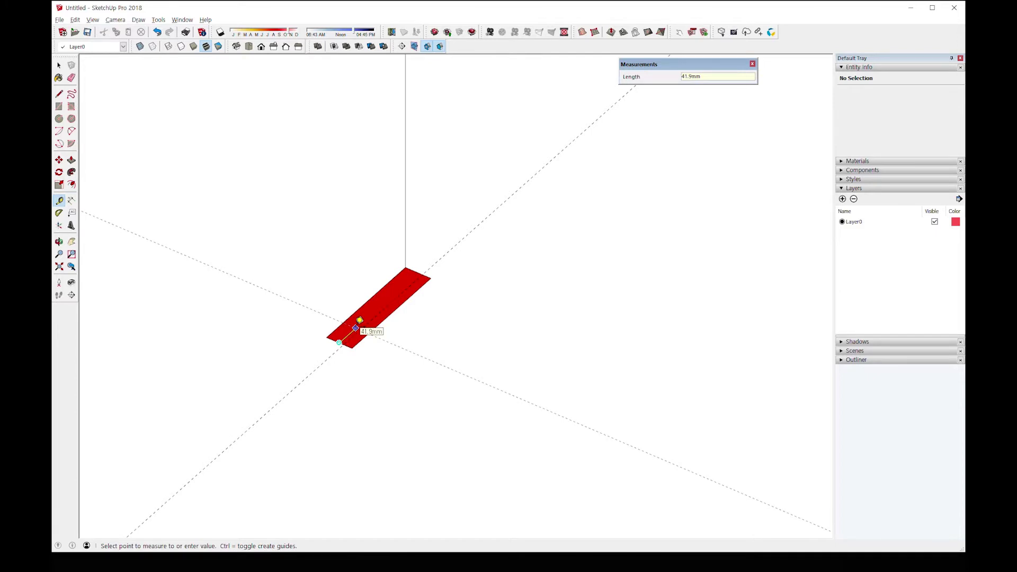
{"action": "type", "text": "40"}
{"action": "key", "text": "Return"}
{"action": "middle_click_drag", "start_coordinate": [357, 355], "coordinate": [357, 377]}
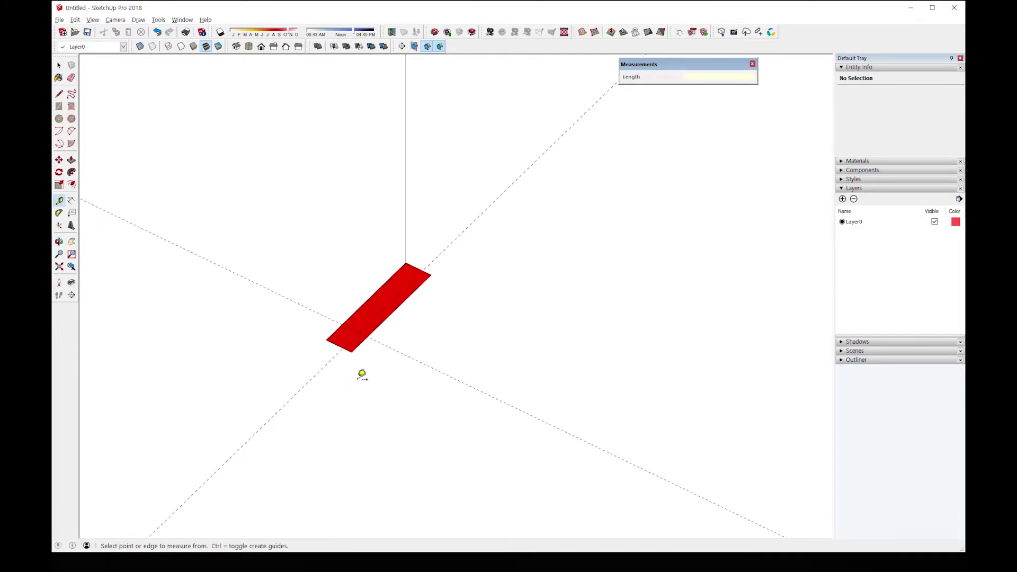
{"action": "scroll", "coordinate": [362, 356], "scroll_direction": "up", "scroll_amount": 2}
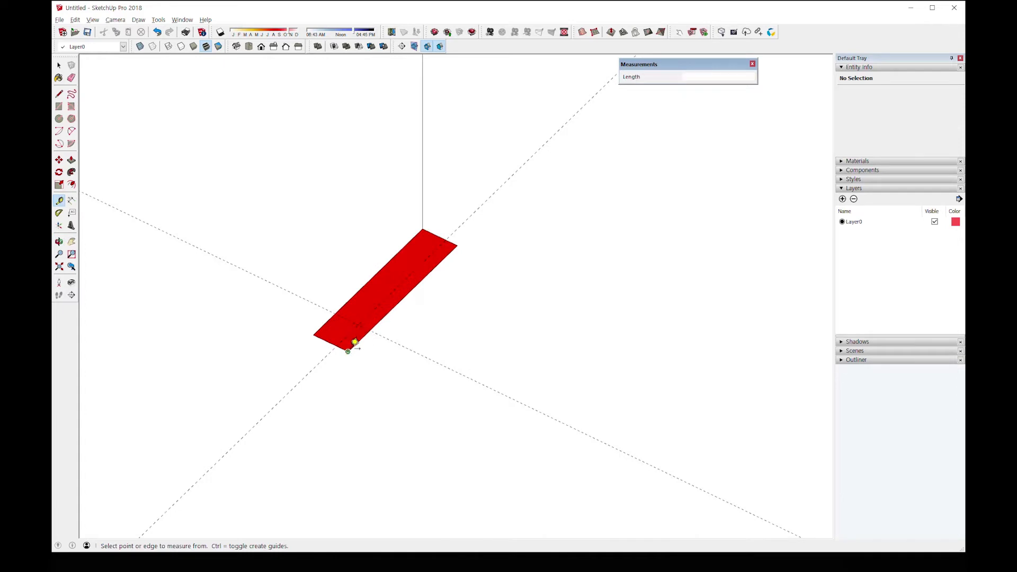
{"action": "scroll", "coordinate": [356, 343], "scroll_direction": "up", "scroll_amount": 1}
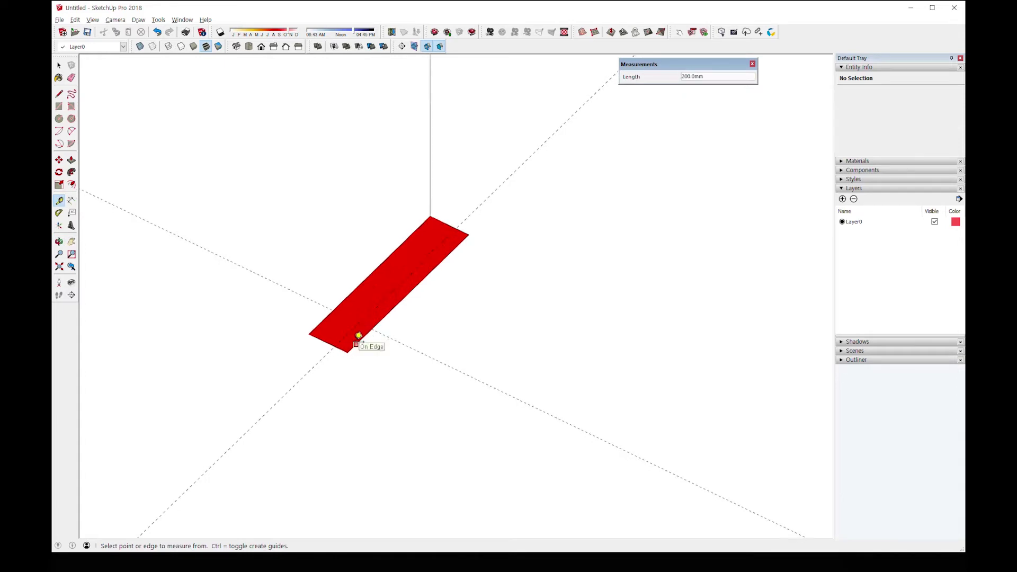
- Draw a 15 by 40 mm rectangle in the section's front right corner using the guides, and delete all guides
{"action": "left_click", "coordinate": [59, 107]}
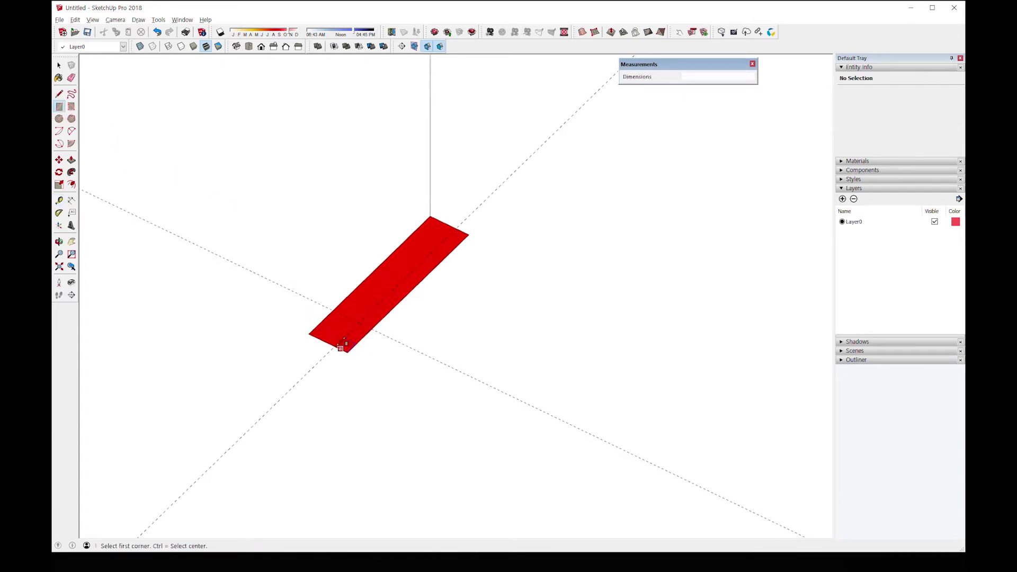
{"action": "left_click", "coordinate": [340, 344]}
{"action": "left_click", "coordinate": [372, 329]}
{"action": "left_click", "coordinate": [75, 20]}
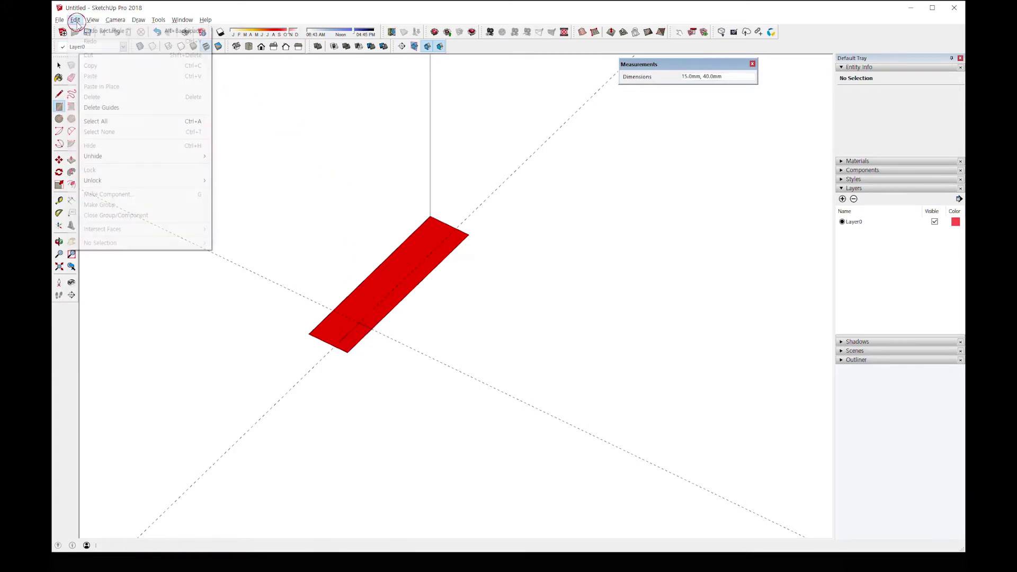
{"action": "left_click", "coordinate": [100, 108]}
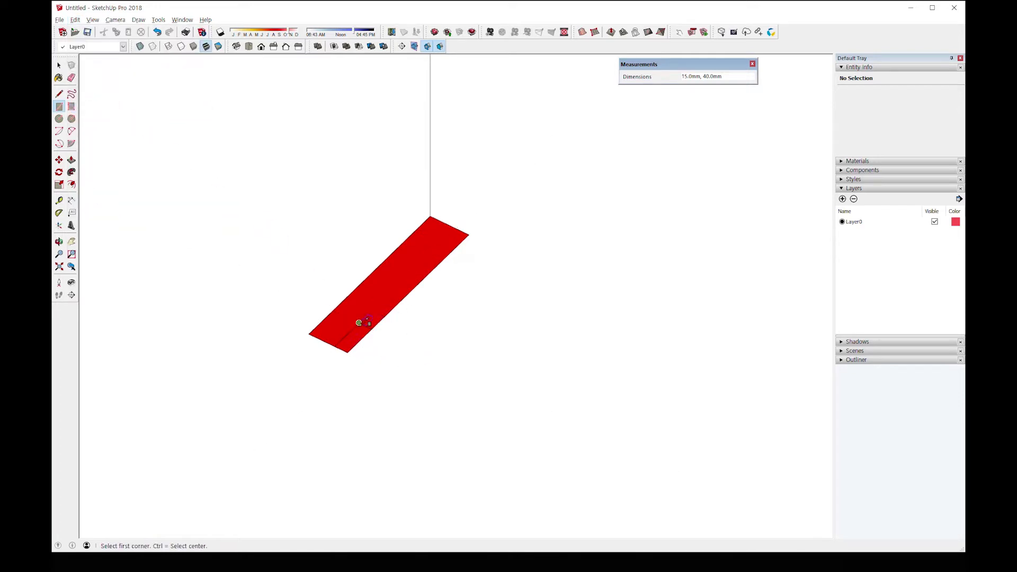
- Delete the outer edges of the 15 by 40 mm corner rectangle to cut a notch into the section
{"action": "left_click", "coordinate": [60, 65]}
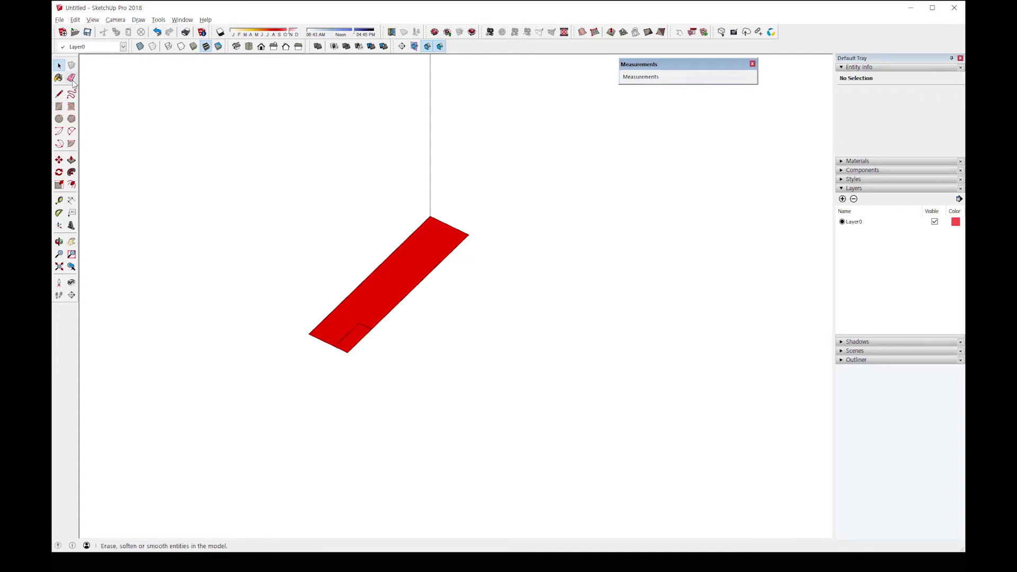
{"action": "left_click_drag", "start_coordinate": [375, 372], "coordinate": [350, 356]}
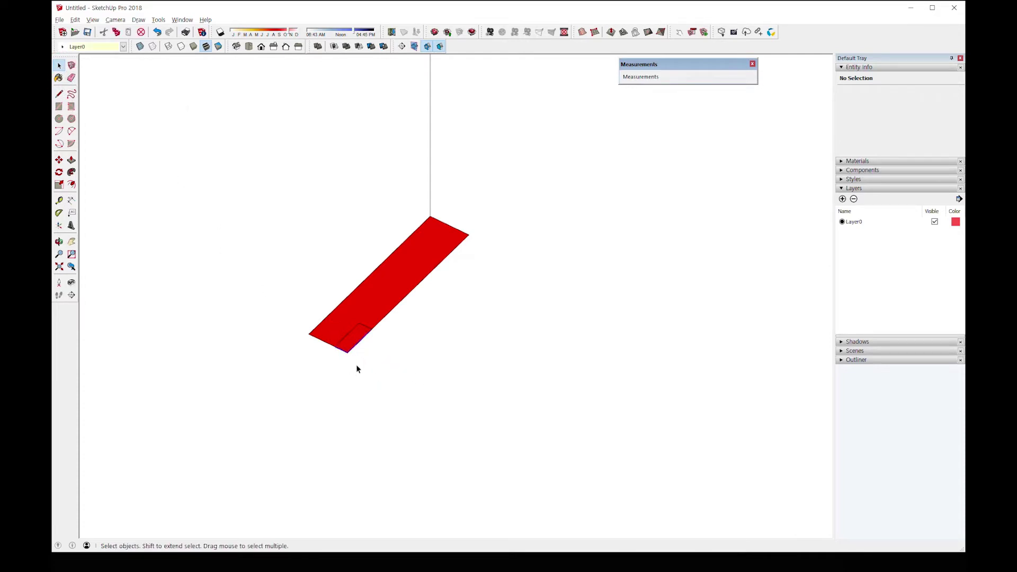
{"action": "key", "text": "Delete"}
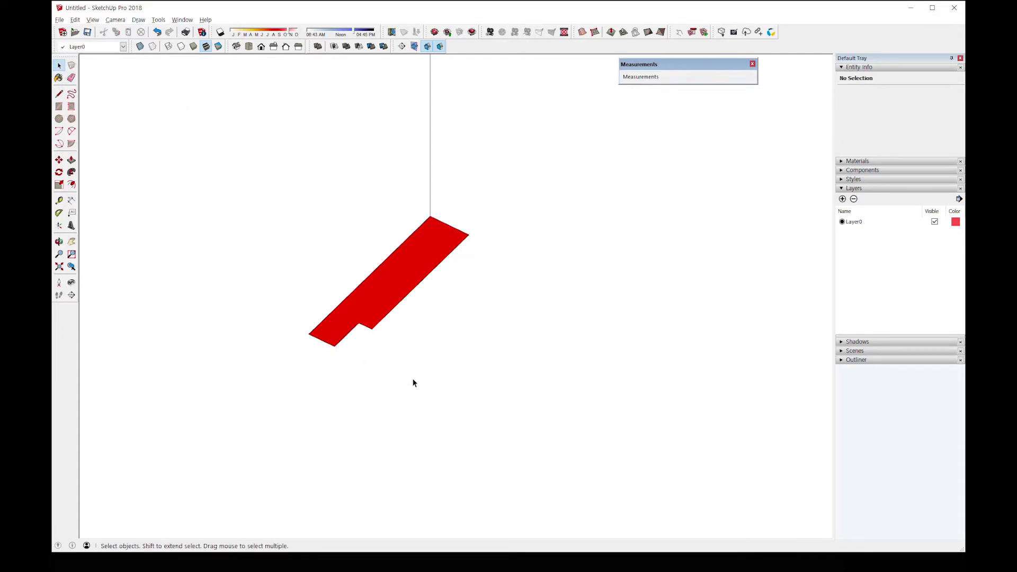
- Select the whole notched section at the foot of the path and delete it
{"action": "scroll", "coordinate": [422, 382], "scroll_direction": "down", "scroll_amount": 5}
{"action": "scroll", "coordinate": [421, 381], "scroll_direction": "down", "scroll_amount": 1}
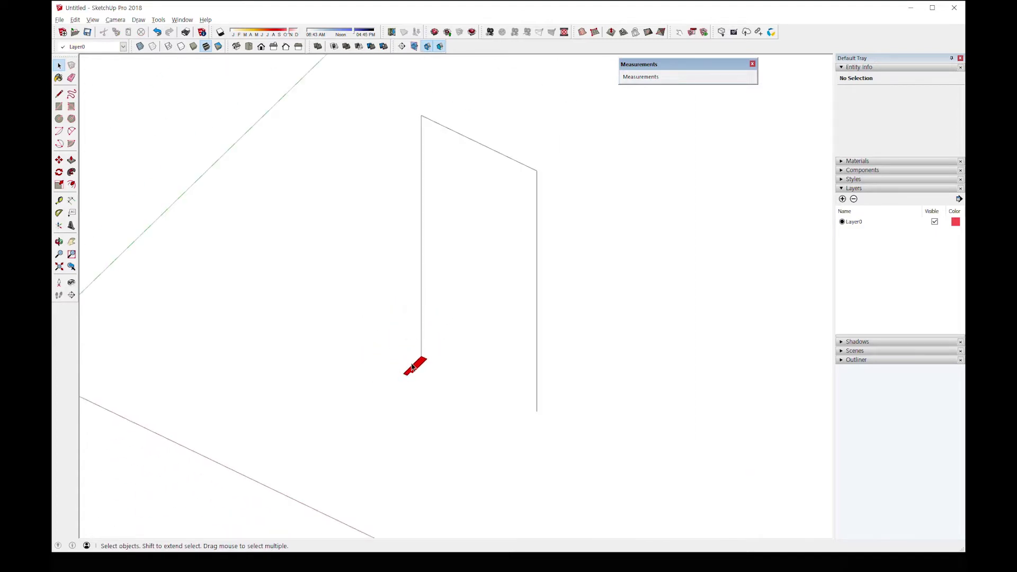
{"action": "scroll", "coordinate": [413, 368], "scroll_direction": "up", "scroll_amount": 4}
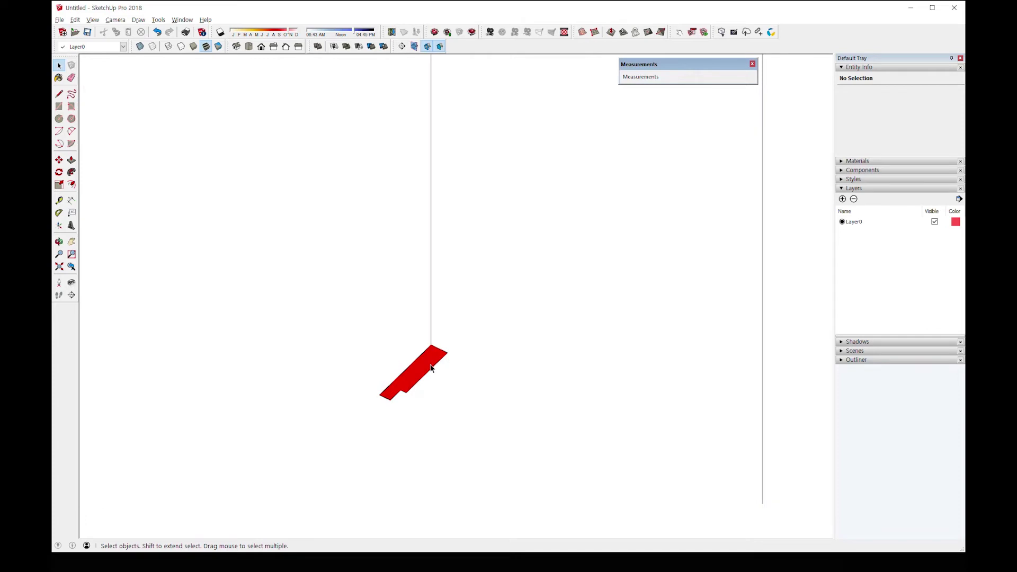
{"action": "left_click_drag", "start_coordinate": [329, 312], "coordinate": [343, 336]}
{"action": "left_click_drag", "start_coordinate": [316, 302], "coordinate": [480, 425]}
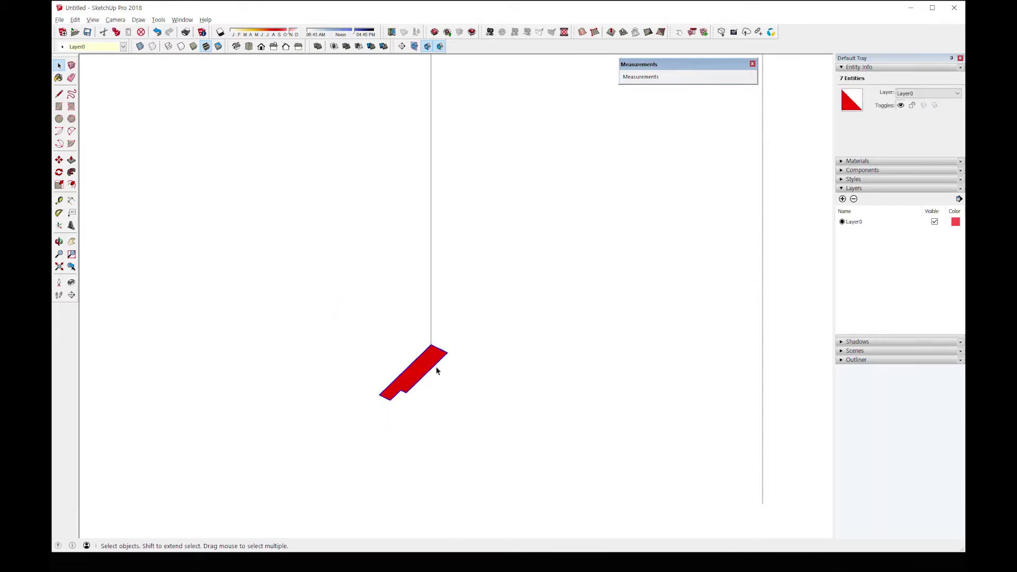
{"action": "key", "text": "Delete"}
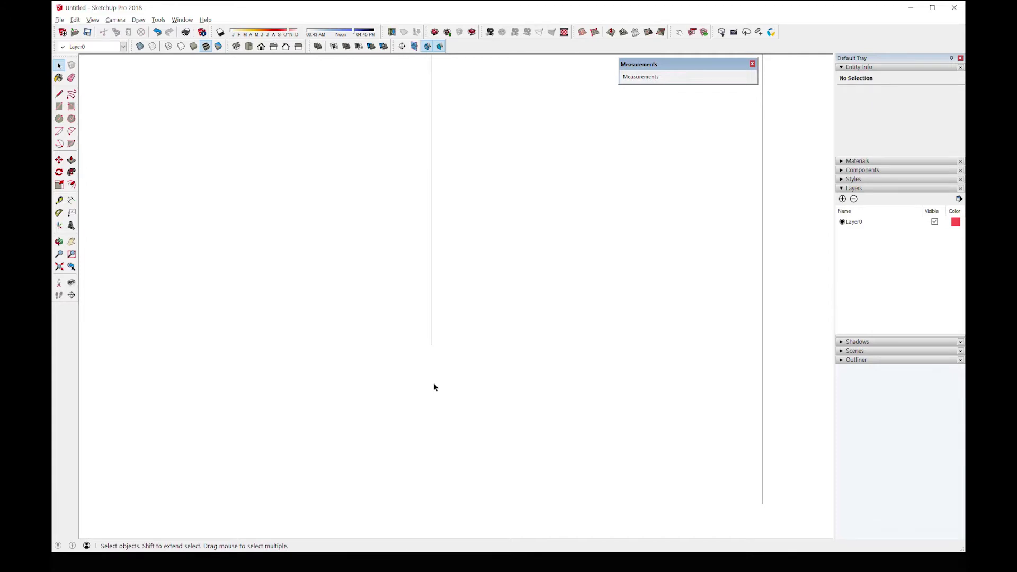
- Draw a horizontal 30 by 200 mm rectangle starting at the lower end of the path's left vertical edge
{"action": "left_click", "coordinate": [59, 105]}
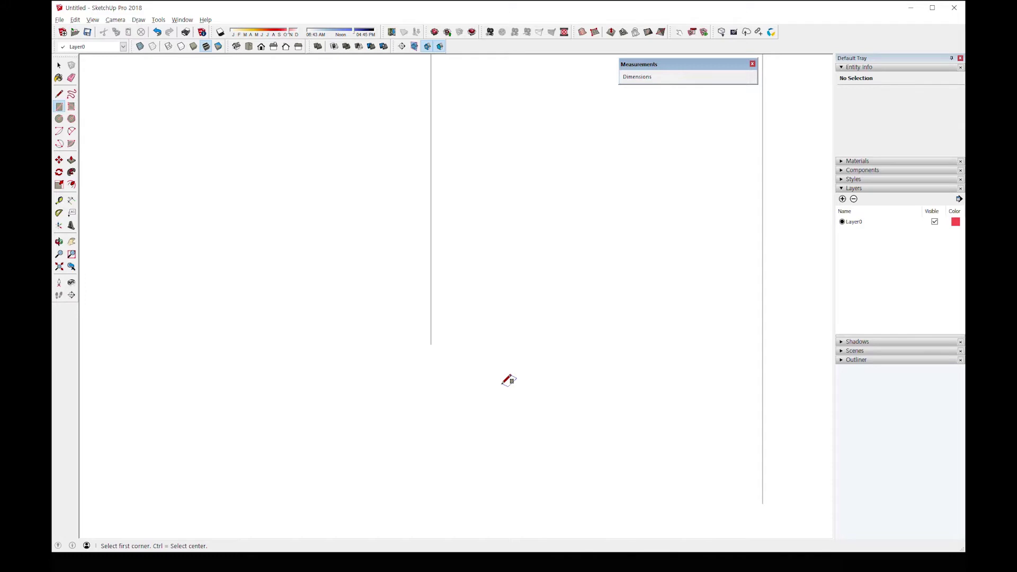
{"action": "left_click", "coordinate": [431, 344]}
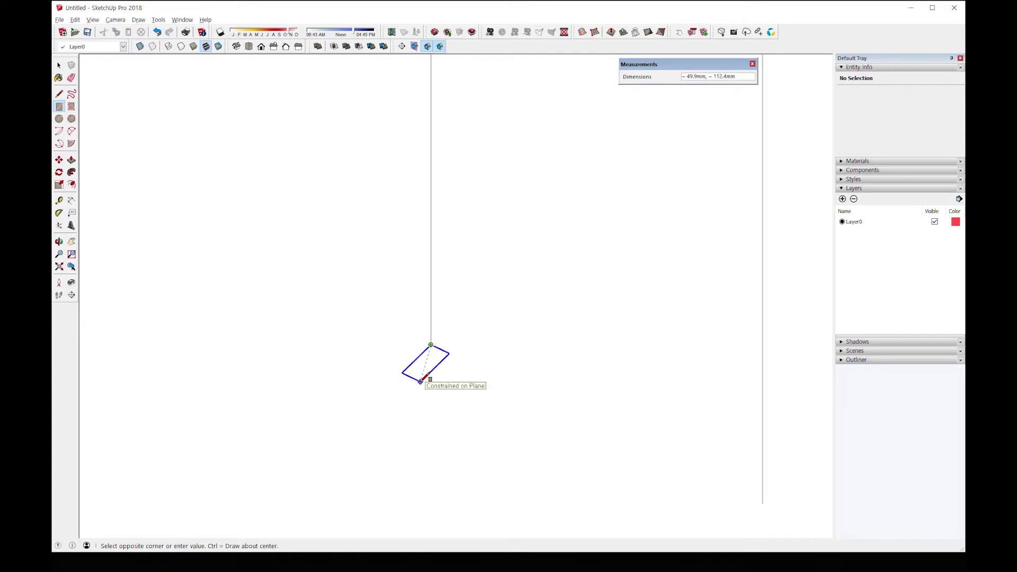
{"action": "type", "text": "30,200"}
{"action": "key", "text": "Return"}
{"action": "scroll", "coordinate": [429, 377], "scroll_direction": "up", "scroll_amount": 3}
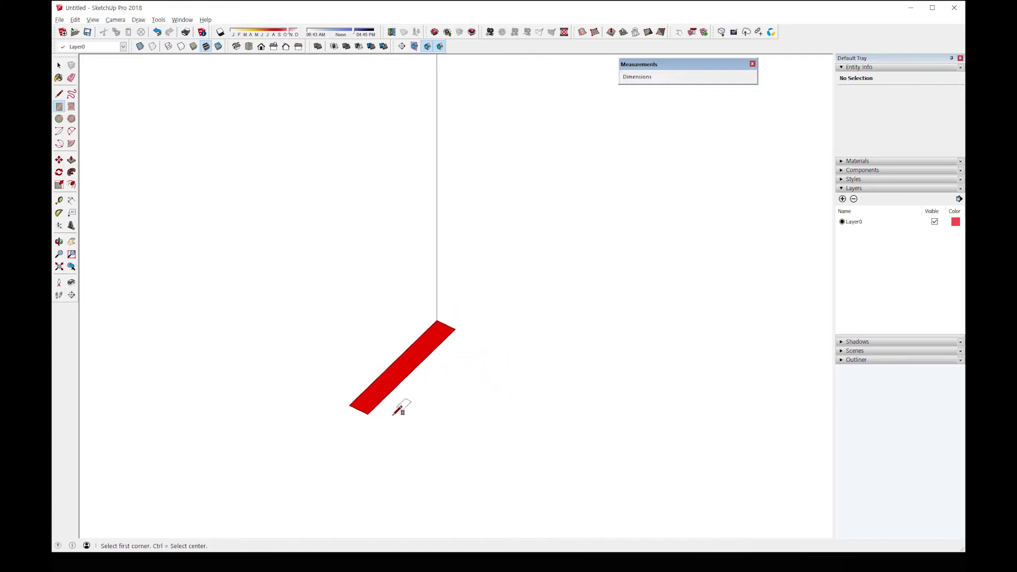
- Draw a 15 by 160 mm rectangle along the 30 by 200 mm rectangle's inner long edge, starting at its corner nearest the path
{"action": "left_click", "coordinate": [455, 329]}
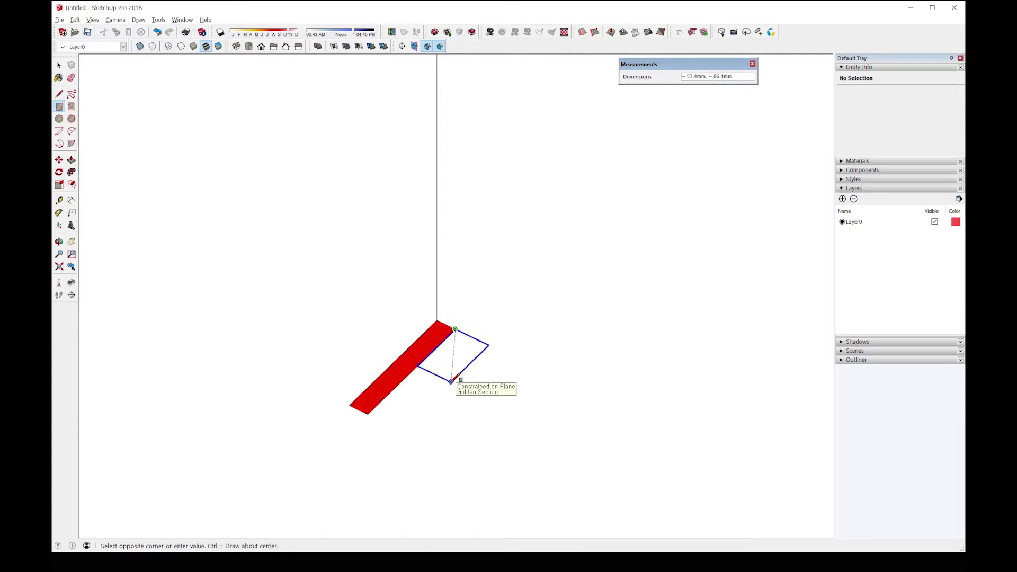
{"action": "type", "text": "15,160"}
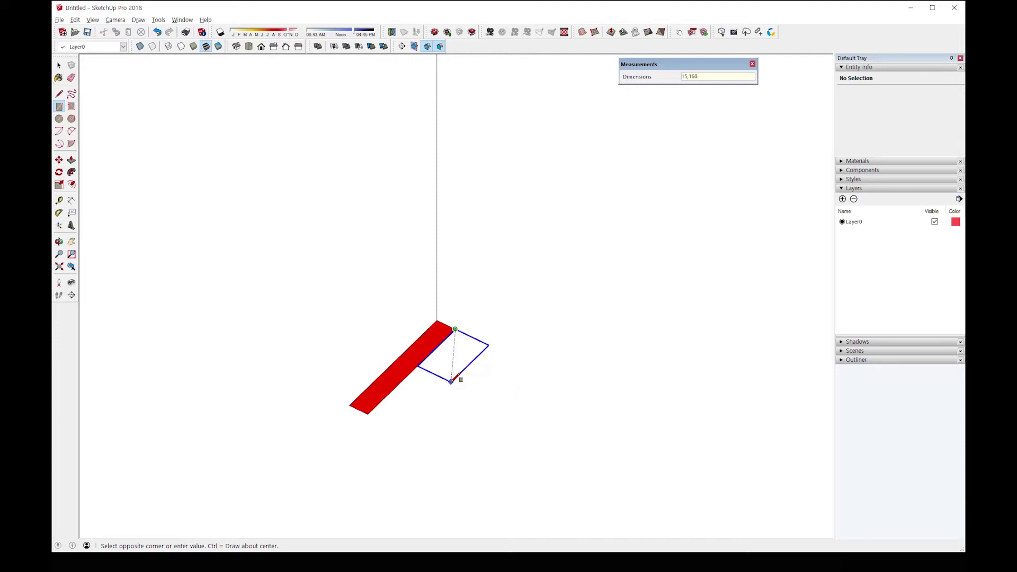
{"action": "key", "text": "Return"}
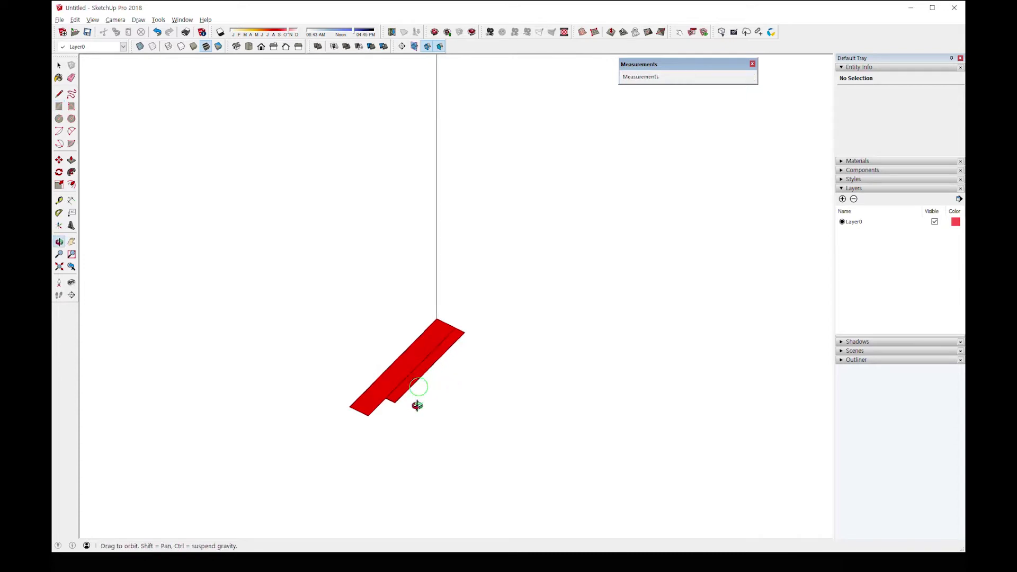
{"action": "scroll", "coordinate": [420, 380], "scroll_direction": "up", "scroll_amount": 3}
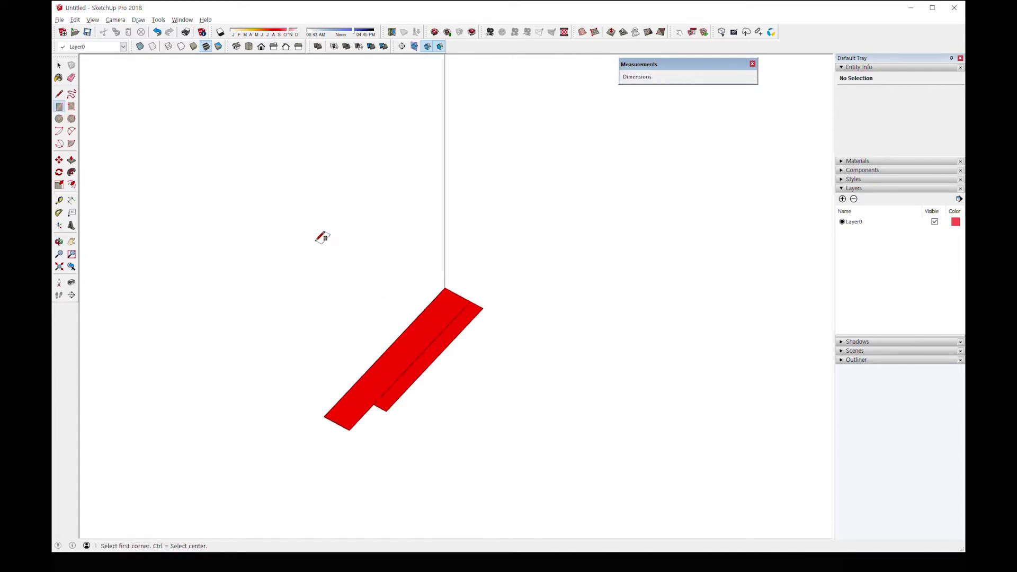
- Erase the shared edge between the two rectangles to merge them into one rebated frame section
{"action": "key", "text": "space"}
{"action": "left_click", "coordinate": [432, 348]}
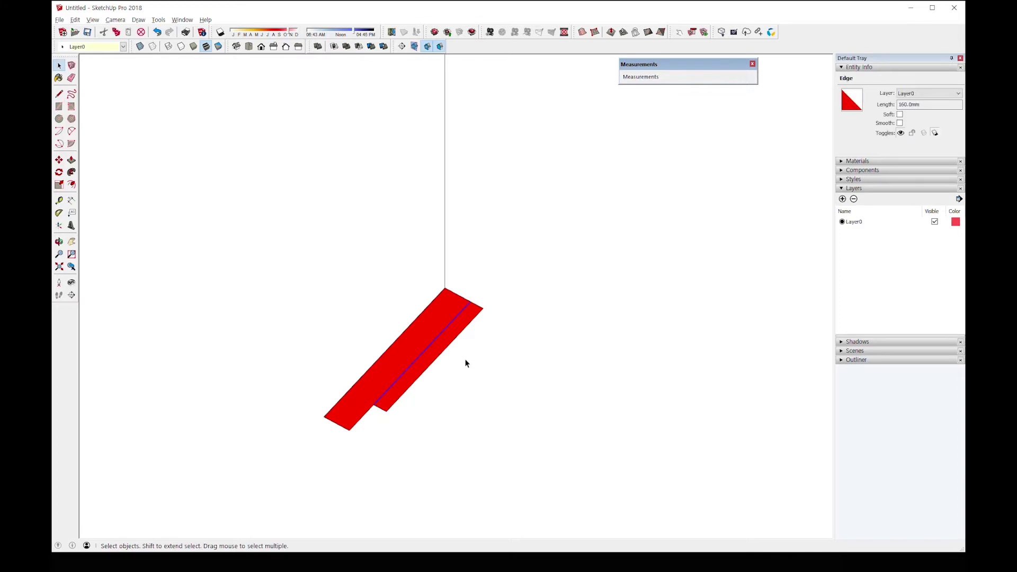
{"action": "left_click", "coordinate": [466, 361]}
{"action": "left_click", "coordinate": [434, 340]}
{"action": "left_click", "coordinate": [148, 110]}
{"action": "left_click", "coordinate": [71, 78]}
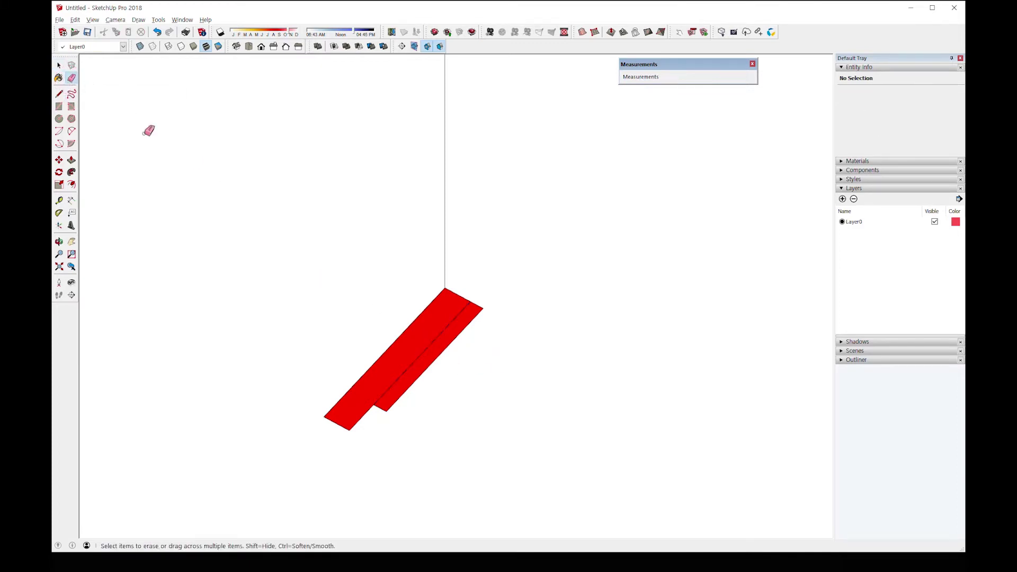
{"action": "left_click", "coordinate": [432, 344]}
- Select the three path edges and sweep the rebated section along them with Follow Me
{"action": "scroll", "coordinate": [535, 331], "scroll_direction": "down", "scroll_amount": 6}
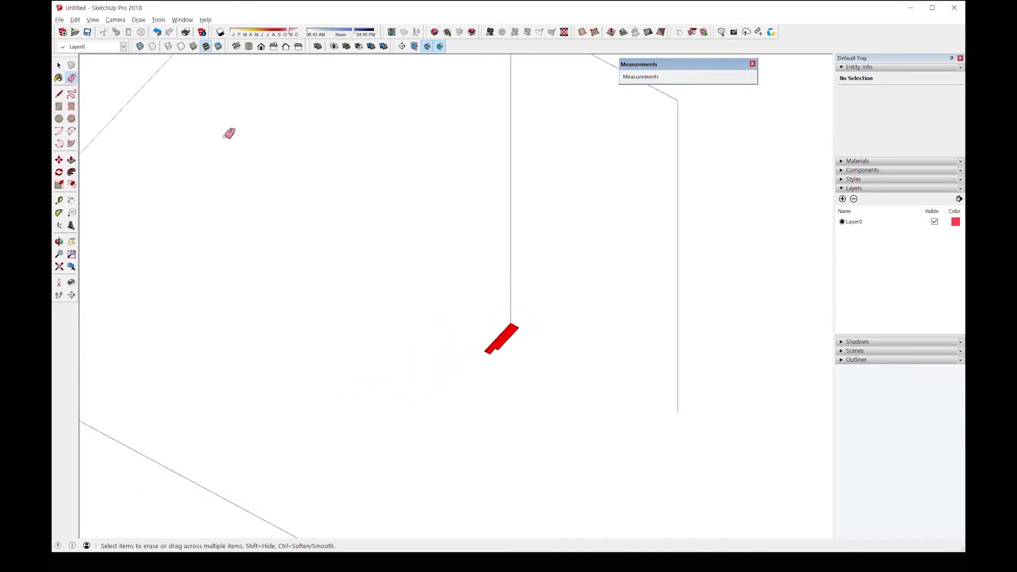
{"action": "left_click", "coordinate": [59, 65]}
{"action": "middle_click_drag", "start_coordinate": [443, 313], "coordinate": [490, 296]}
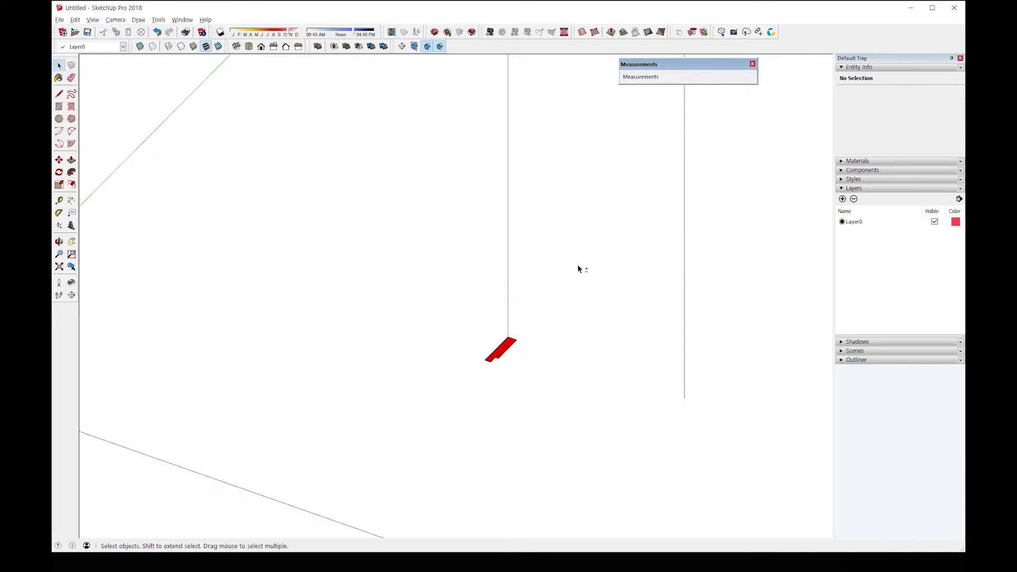
{"action": "middle_click_drag", "start_coordinate": [579, 268], "coordinate": [494, 373]}
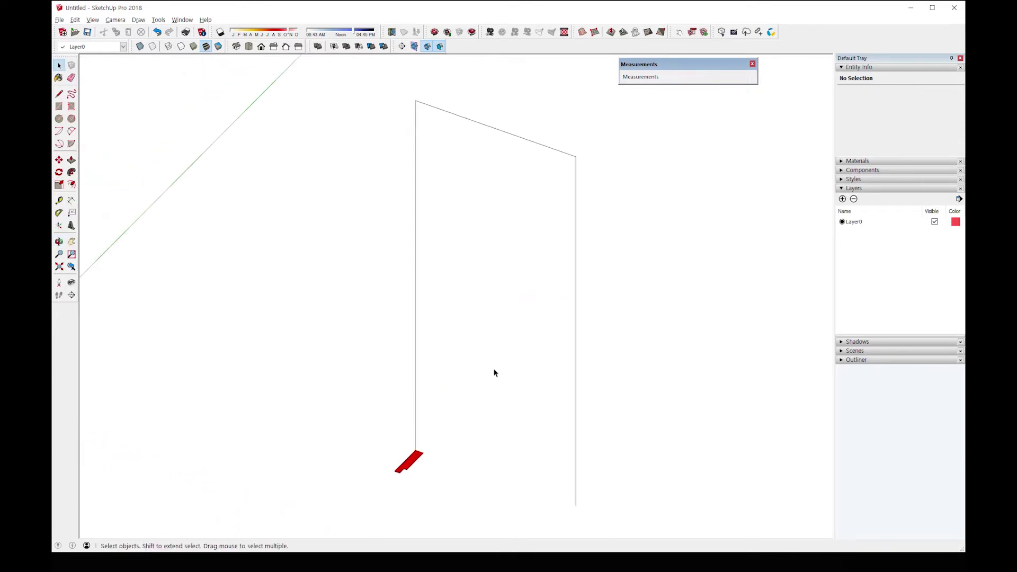
{"action": "left_click_drag", "start_coordinate": [381, 97], "coordinate": [382, 97]}
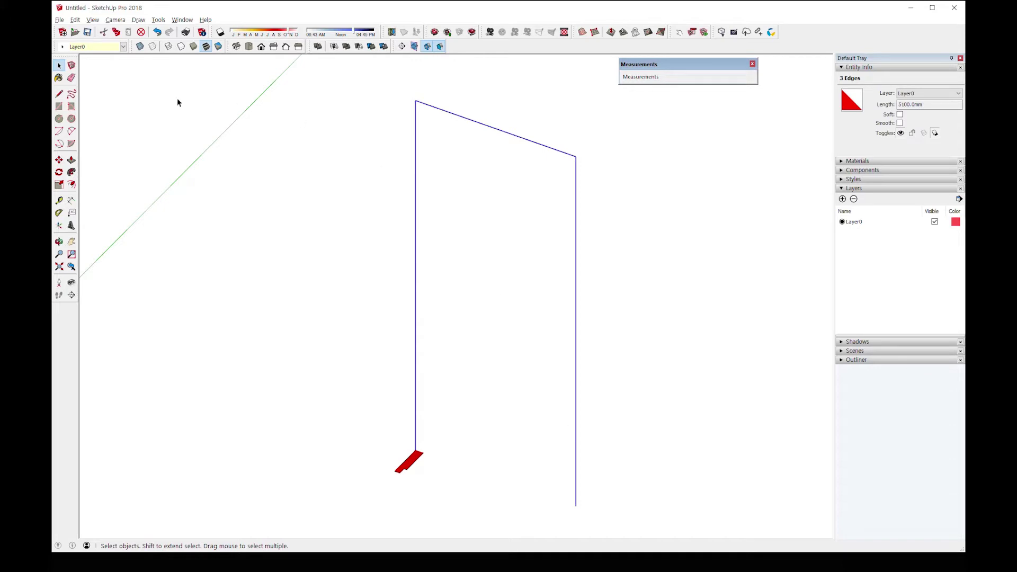
{"action": "left_click", "coordinate": [72, 173]}
{"action": "left_click", "coordinate": [420, 458]}
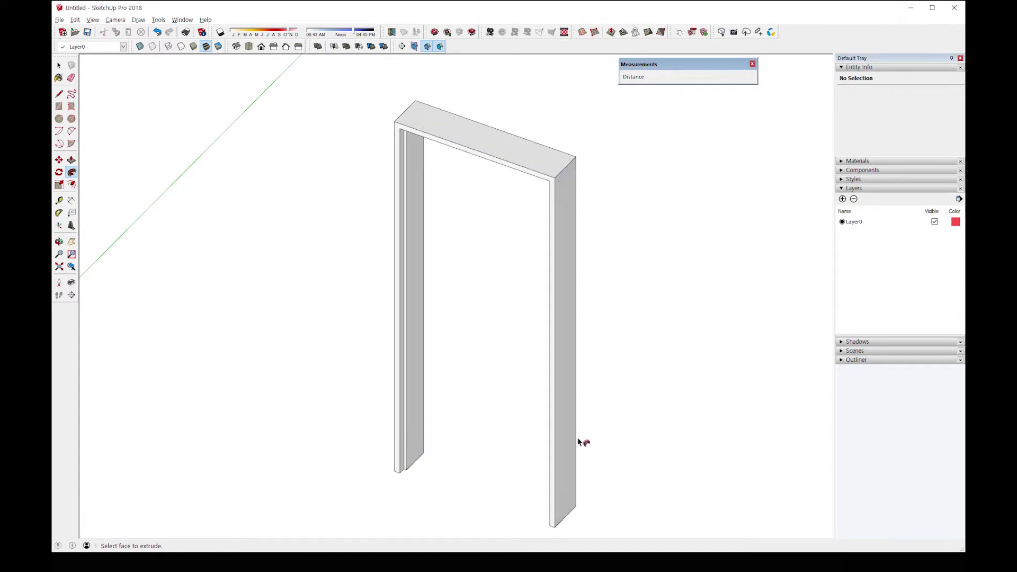
- Select all geometry of the swept door frame, make it a group and clear the selection
{"action": "middle_click_drag", "start_coordinate": [581, 443], "coordinate": [444, 424]}
{"action": "scroll", "coordinate": [439, 400], "scroll_direction": "down", "scroll_amount": 2}
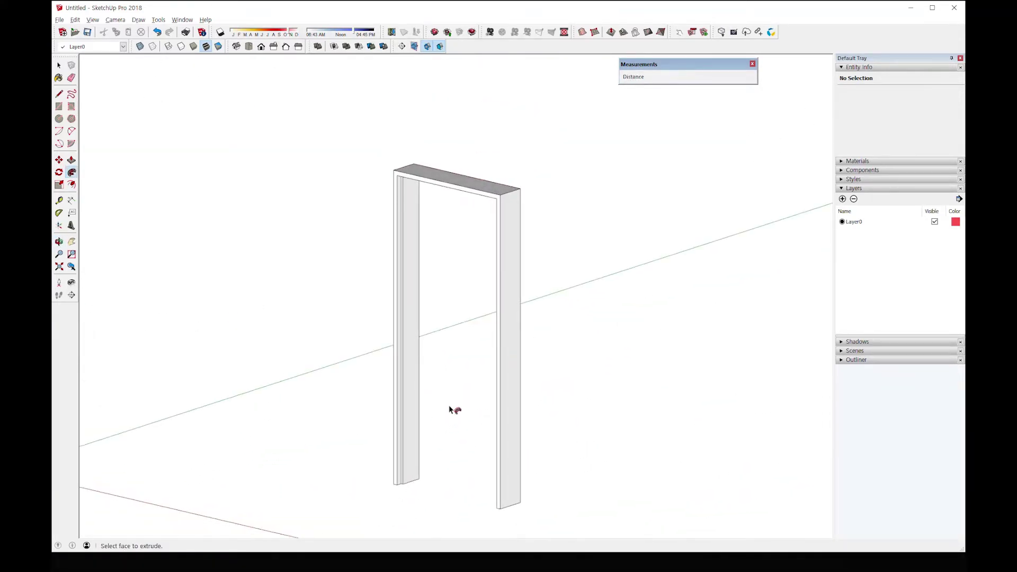
{"action": "key", "text": "space"}
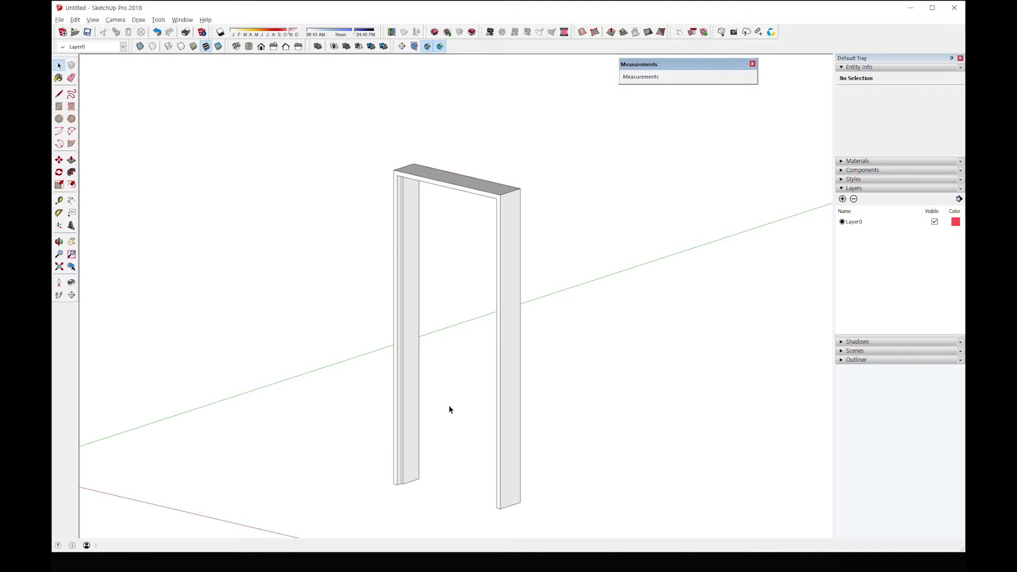
{"action": "triple_click", "coordinate": [515, 225]}
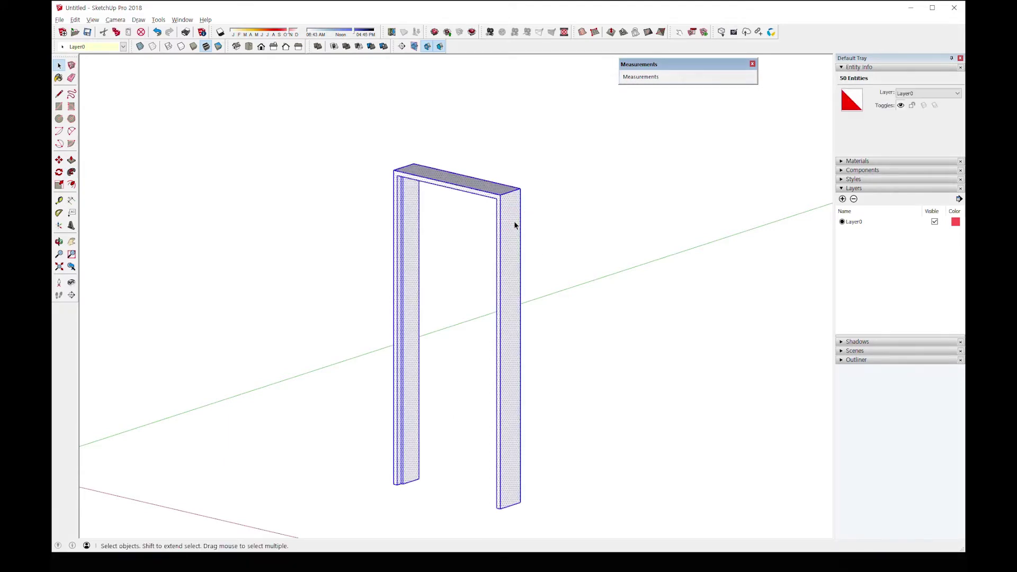
{"action": "right_click", "coordinate": [515, 226]}
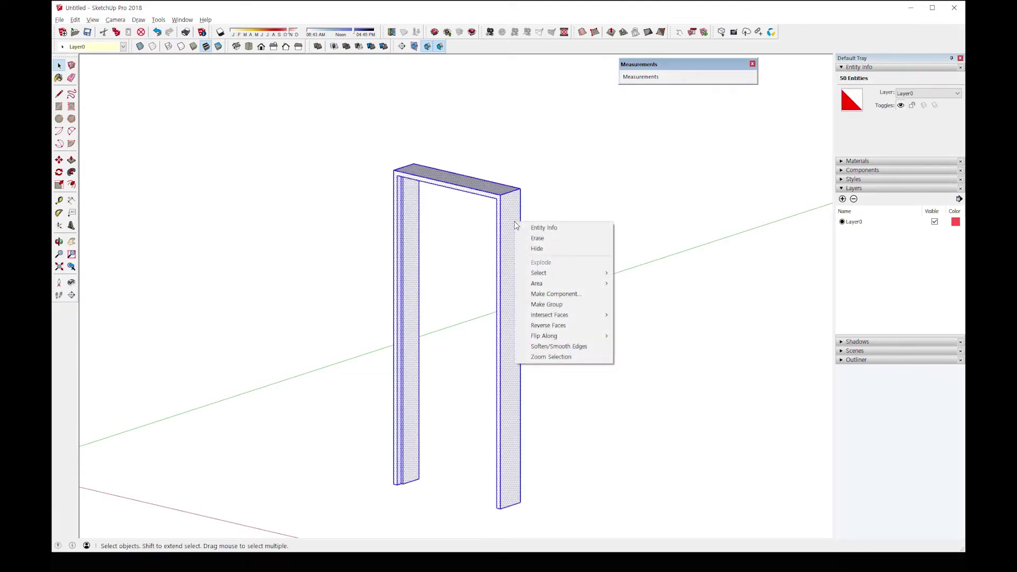
{"action": "left_click", "coordinate": [551, 304]}
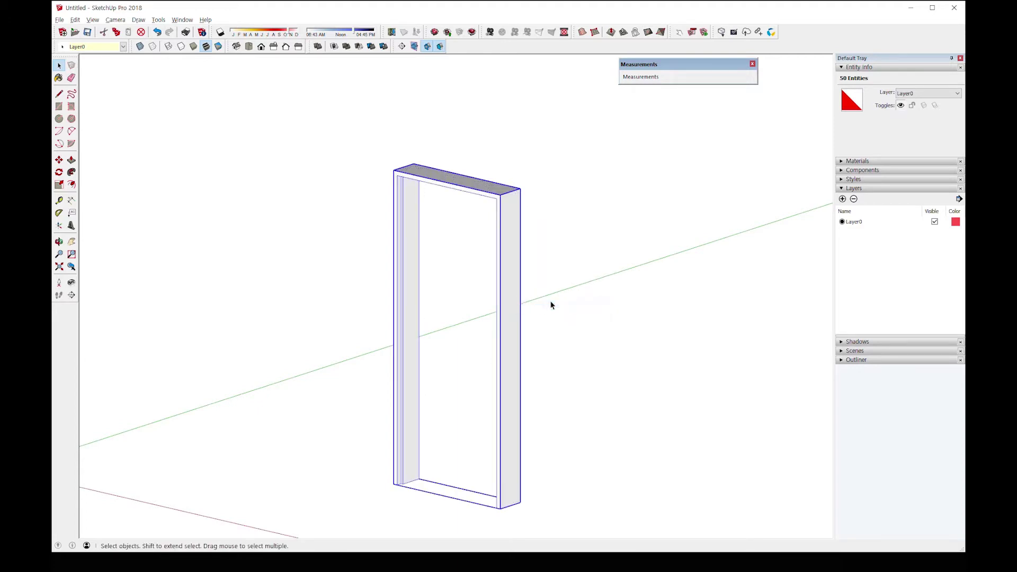
{"action": "middle_click_drag", "start_coordinate": [450, 336], "coordinate": [371, 456]}
{"action": "left_click", "coordinate": [482, 407]}
- Draw an 840 by 40 mm rectangle across the foot of the frame between the two rebates
{"action": "scroll", "coordinate": [422, 459], "scroll_direction": "up", "scroll_amount": 6}
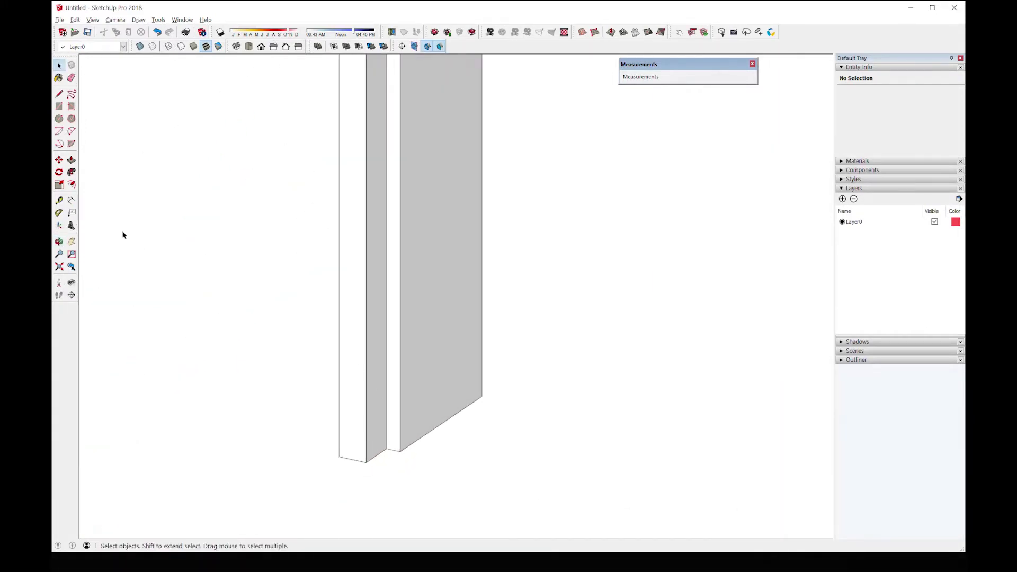
{"action": "left_click", "coordinate": [59, 106]}
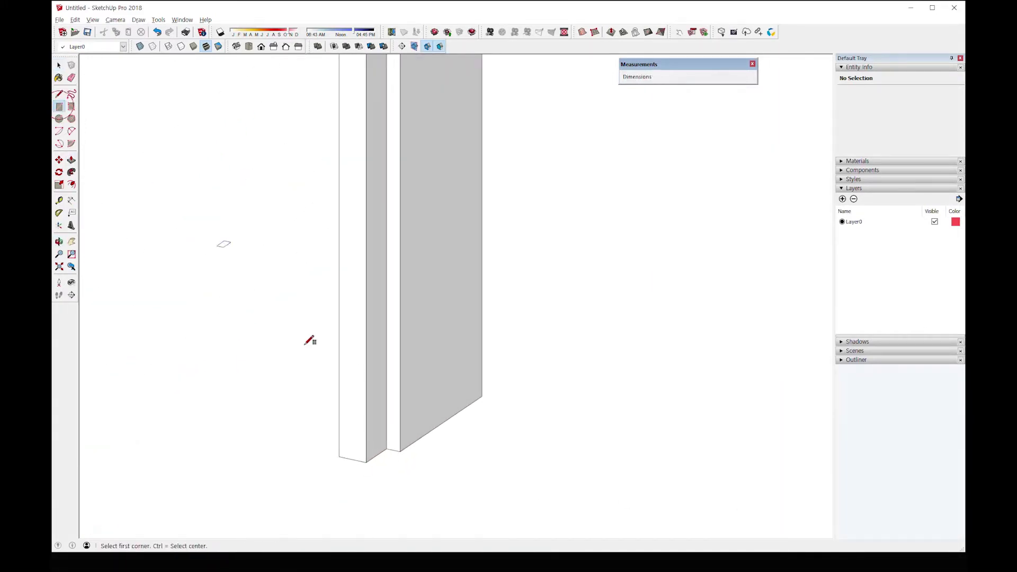
{"action": "left_click", "coordinate": [367, 462]}
{"action": "middle_click_drag", "start_coordinate": [579, 490], "coordinate": [329, 483]}
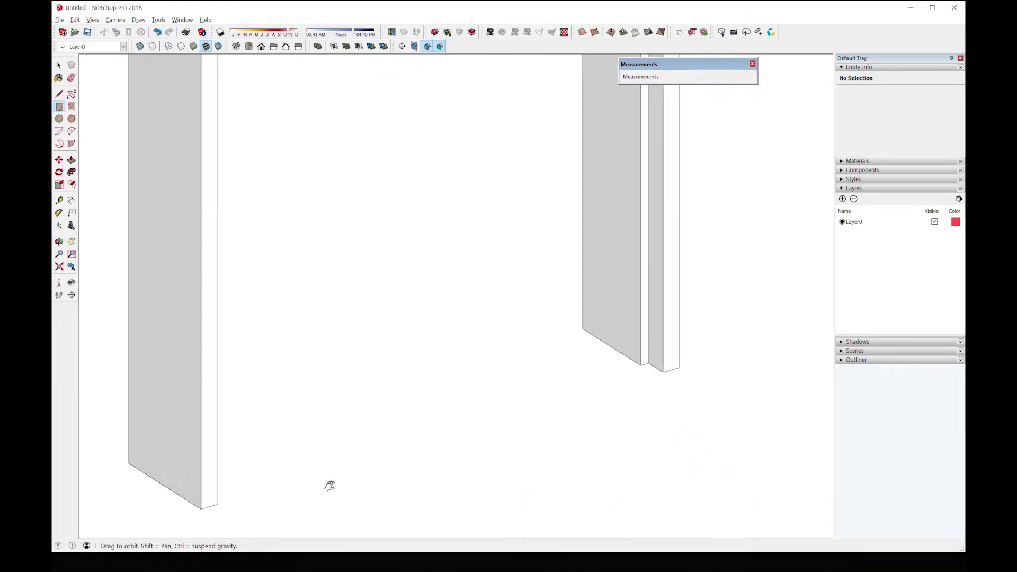
{"action": "left_click", "coordinate": [650, 363]}
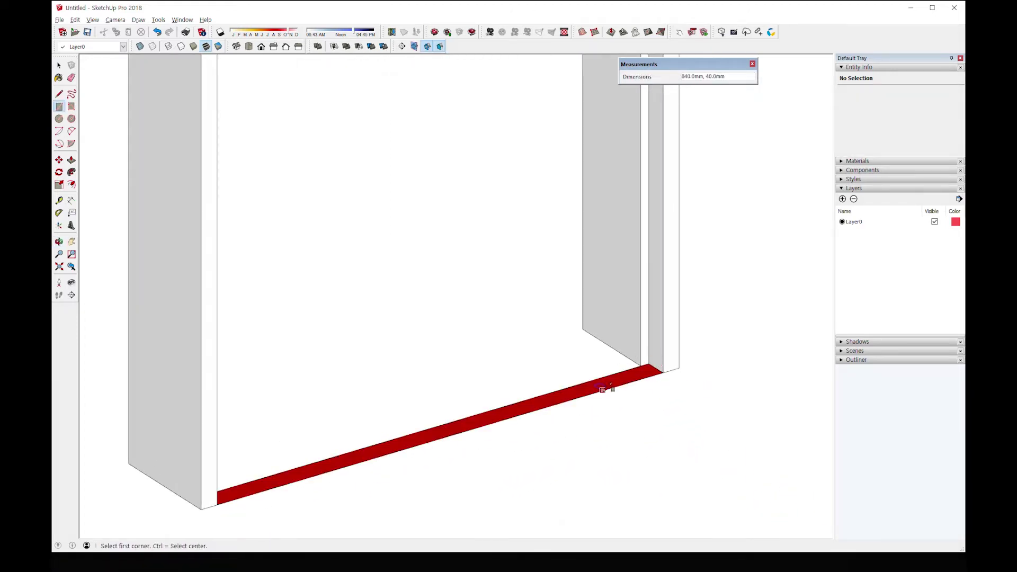
- Try to narrow the rectangle at the frame's foot by moving its inner long edge along the green axis
{"action": "middle_click_drag", "start_coordinate": [508, 393], "coordinate": [535, 479]}
{"action": "key", "text": "space"}
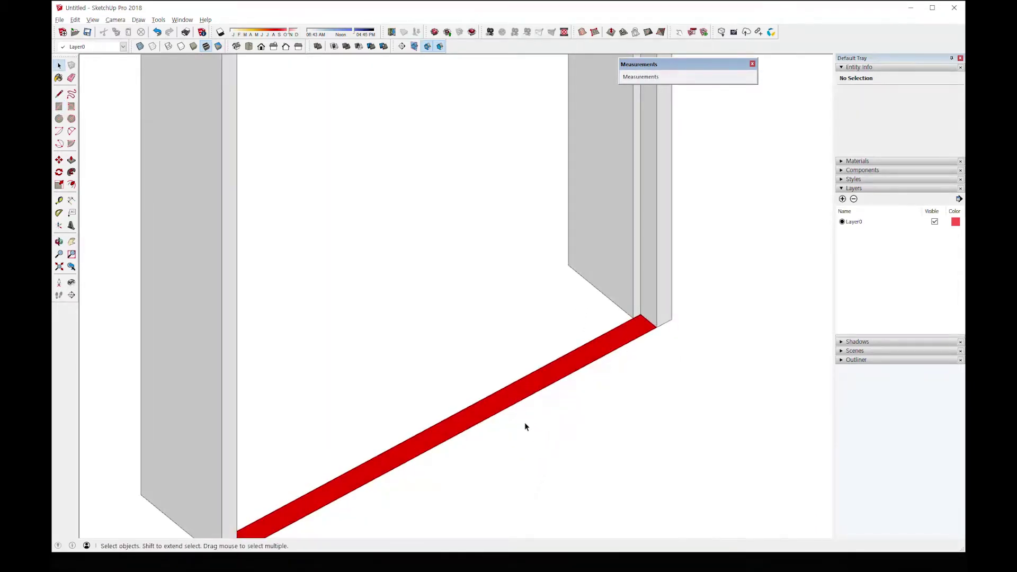
{"action": "left_click", "coordinate": [509, 382]}
{"action": "key", "text": "m"}
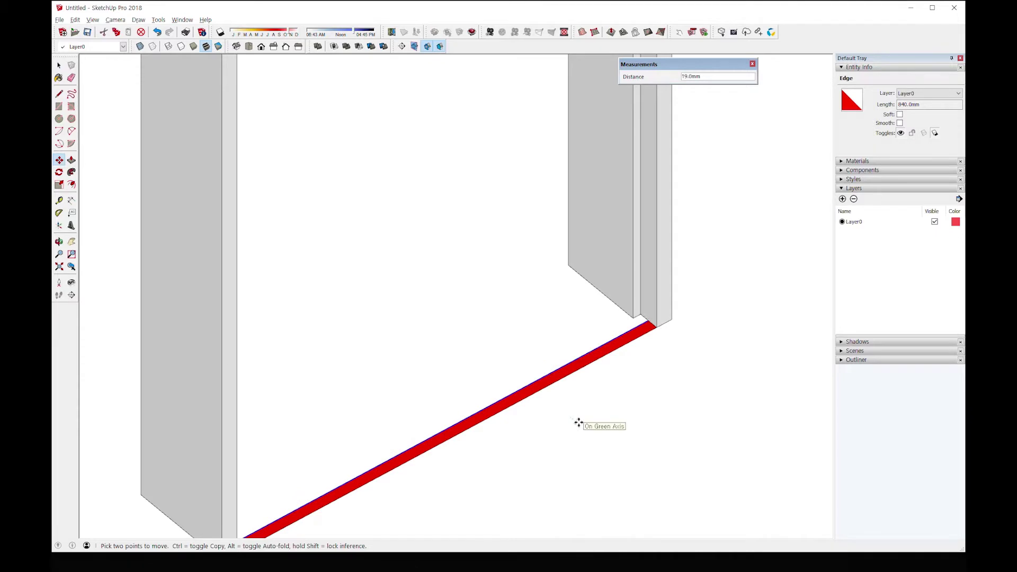
- Delete the rectangle between the two frame legs, including its face and edges
{"action": "middle_click_drag", "start_coordinate": [606, 420], "coordinate": [361, 422]}
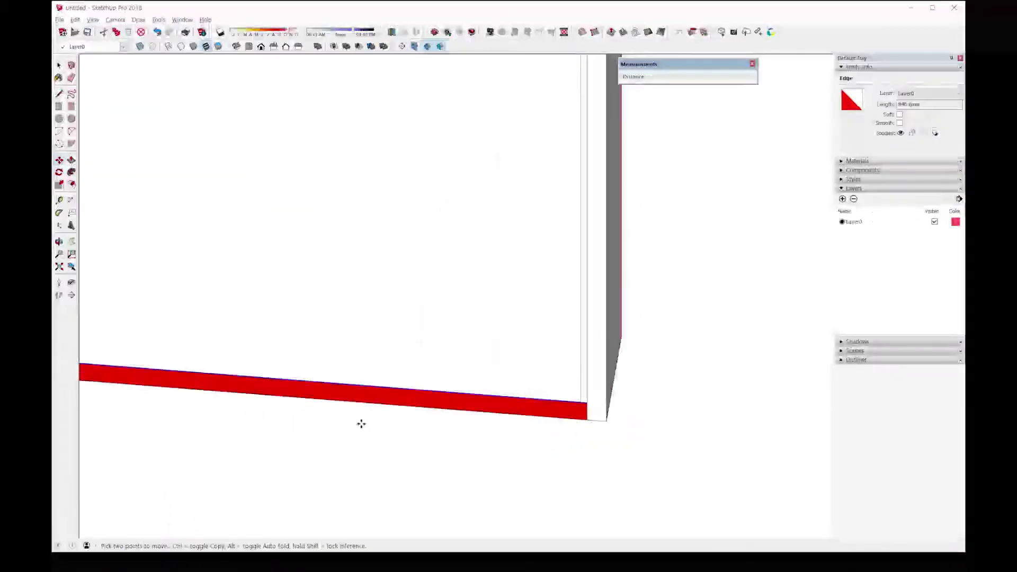
{"action": "key", "text": "space"}
{"action": "left_click", "coordinate": [395, 397]}
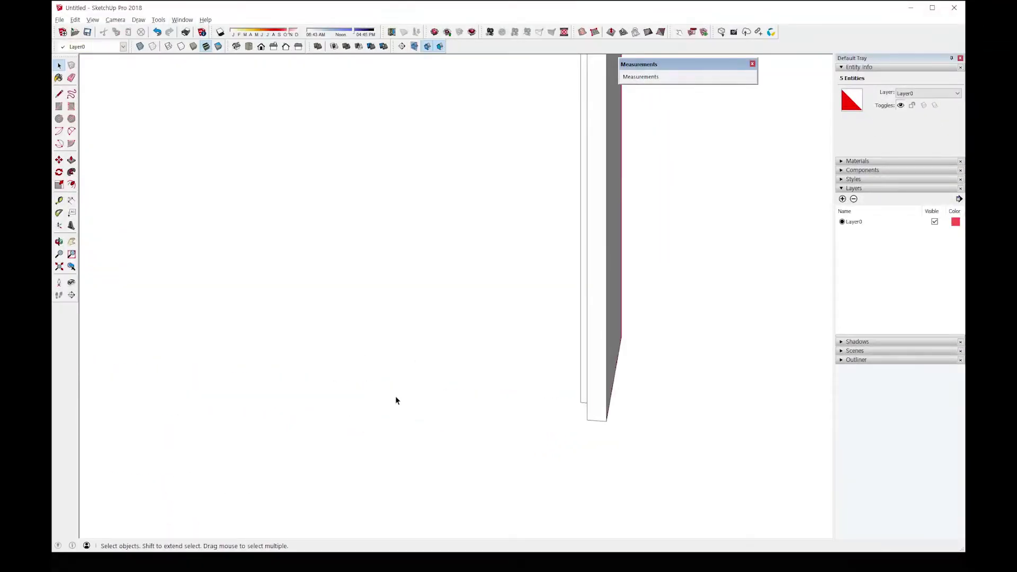
- Draw an 840 by 30 mm rectangle across the frame's foot between the rebates, starting at a leg's front rebate corner
{"action": "scroll", "coordinate": [395, 398], "scroll_direction": "down", "scroll_amount": 3}
{"action": "left_click", "coordinate": [58, 106]}
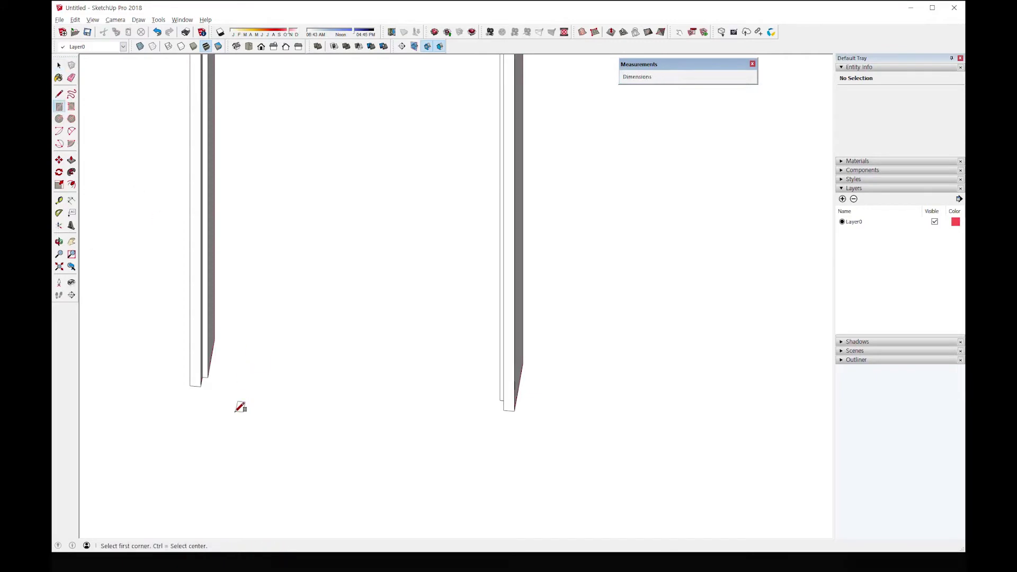
{"action": "scroll", "coordinate": [204, 373], "scroll_direction": "up", "scroll_amount": 3}
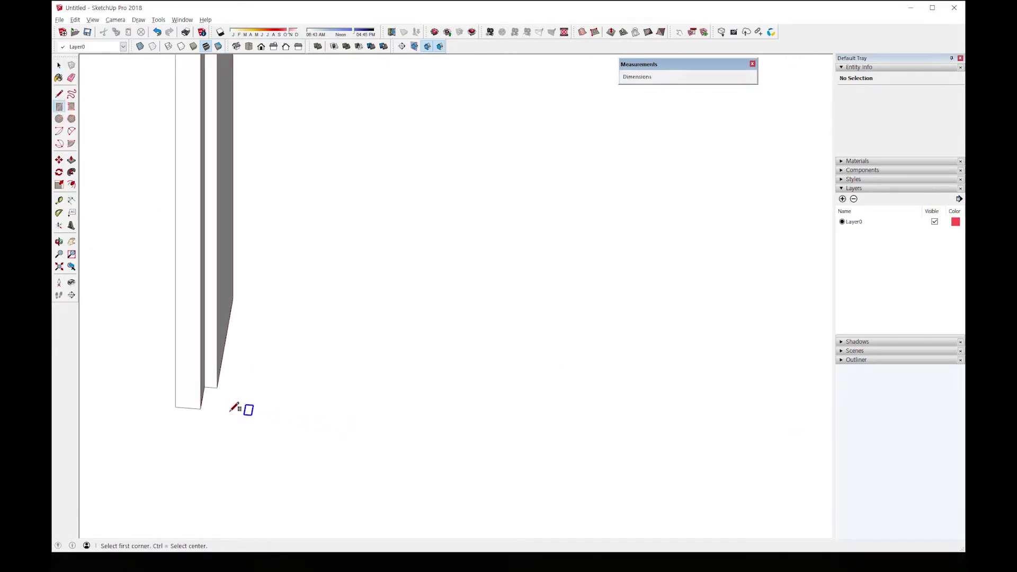
{"action": "scroll", "coordinate": [217, 406], "scroll_direction": "up", "scroll_amount": 1}
{"action": "left_click", "coordinate": [183, 406]}
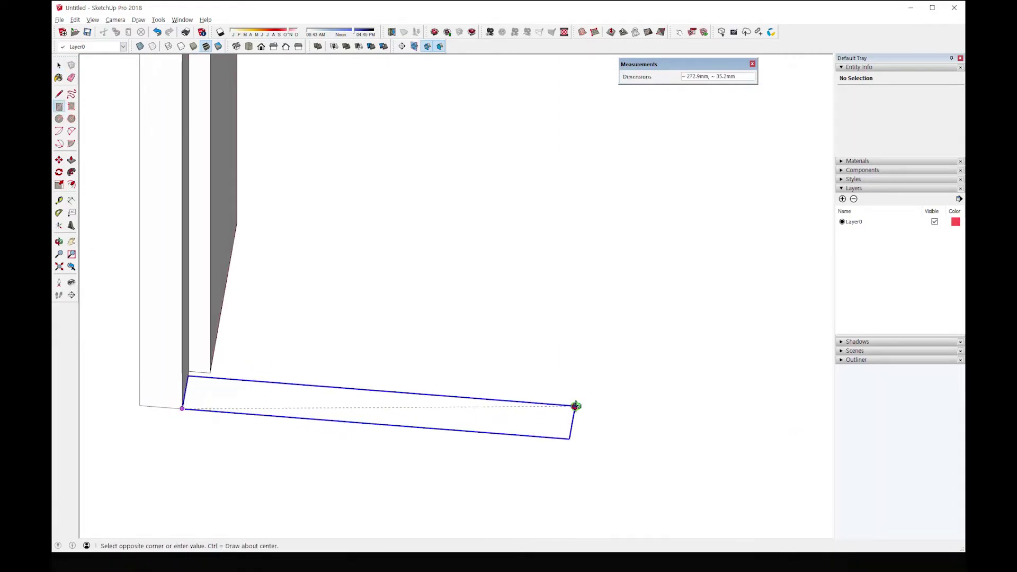
{"action": "scroll", "coordinate": [609, 400], "scroll_direction": "up", "scroll_amount": 4}
{"action": "middle_click_drag", "start_coordinate": [731, 344], "coordinate": [461, 415], "text": "shift"}
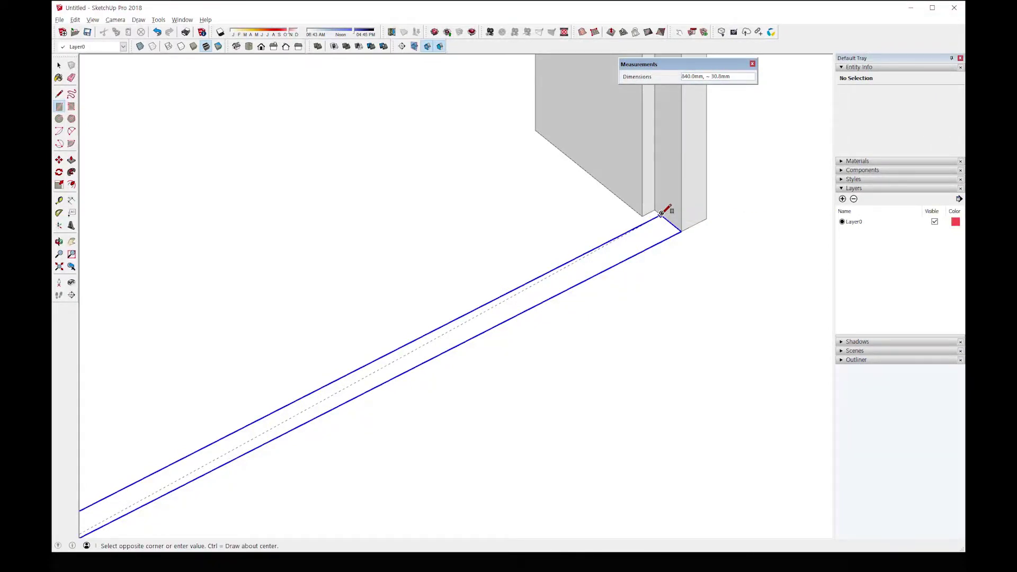
{"action": "scroll", "coordinate": [662, 211], "scroll_direction": "down", "scroll_amount": 3}
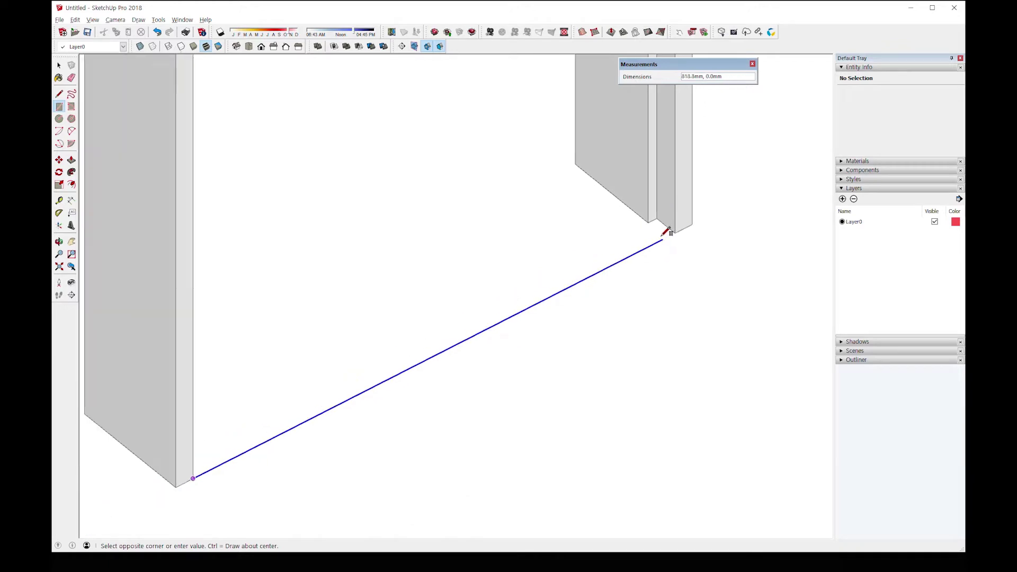
{"action": "scroll", "coordinate": [670, 227], "scroll_direction": "up", "scroll_amount": 1}
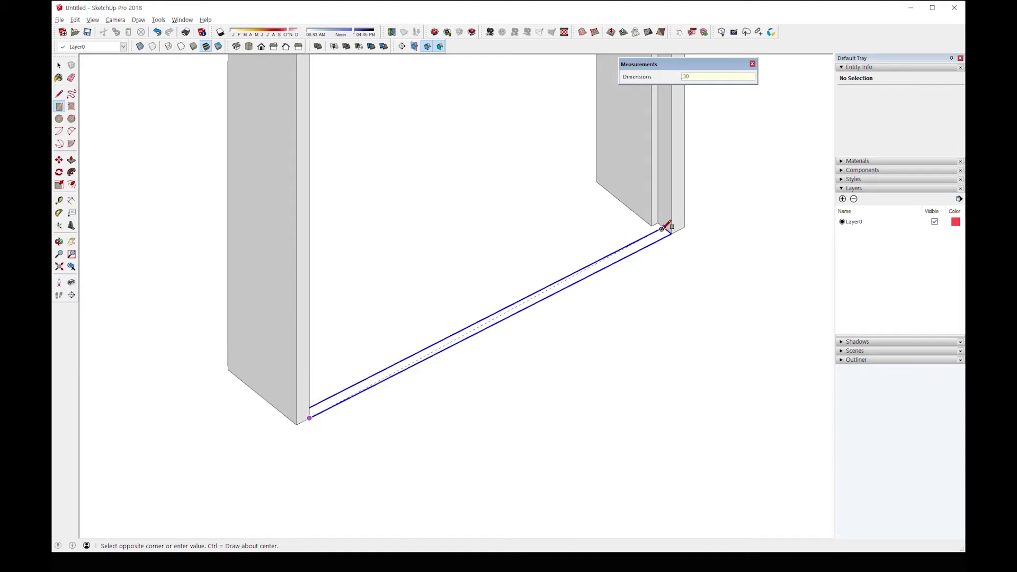
{"action": "key", "text": "Return"}
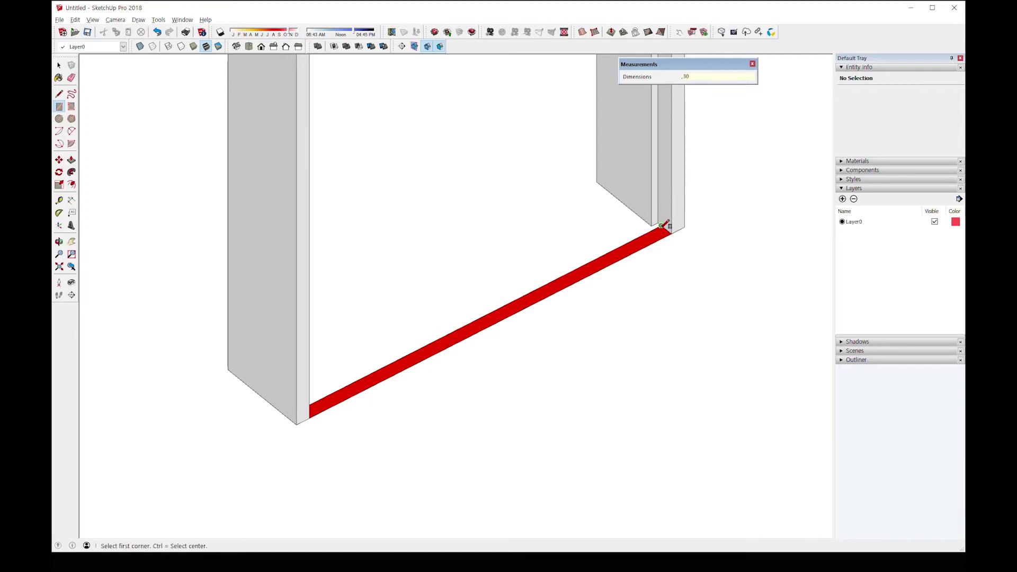
- Push/Pull the rectangle at the frame's foot up 2070 mm to the head's rebate to form the door leaf
{"action": "scroll", "coordinate": [672, 233], "scroll_direction": "up", "scroll_amount": 2}
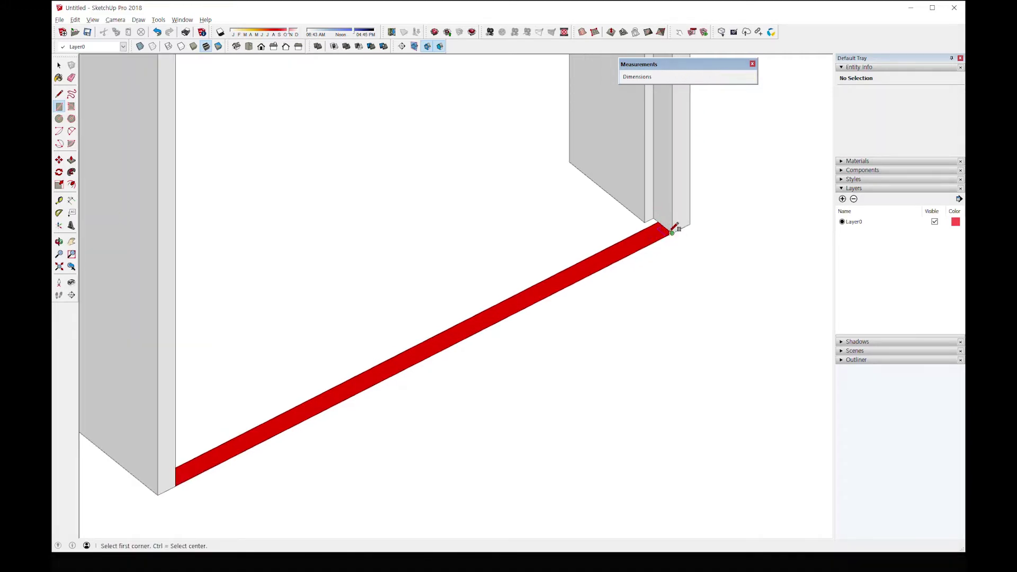
{"action": "scroll", "coordinate": [676, 284], "scroll_direction": "down", "scroll_amount": 2}
{"action": "scroll", "coordinate": [675, 283], "scroll_direction": "down", "scroll_amount": 1}
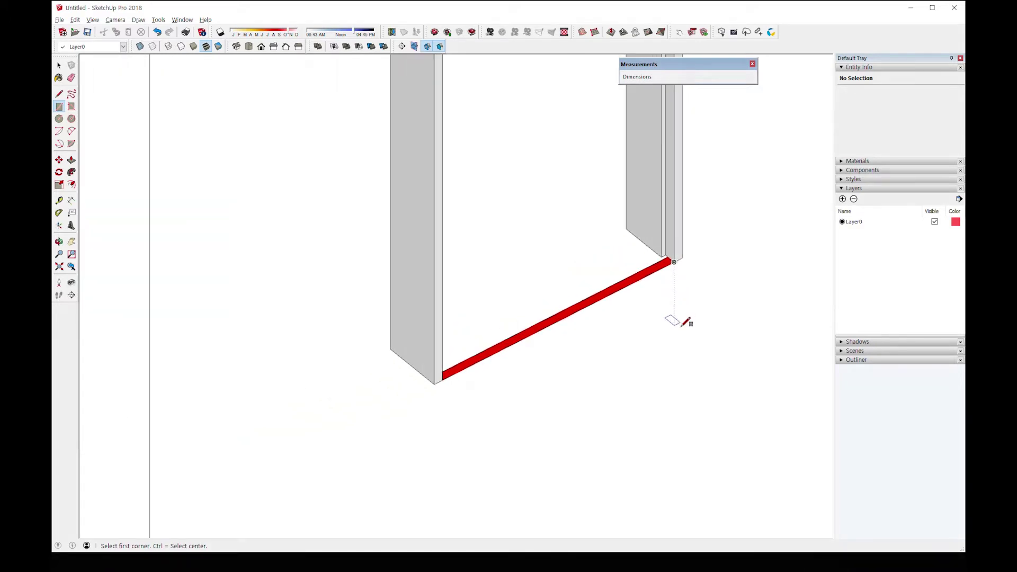
{"action": "middle_click_drag", "start_coordinate": [681, 318], "coordinate": [443, 301]}
{"action": "scroll", "coordinate": [439, 302], "scroll_direction": "down", "scroll_amount": 1}
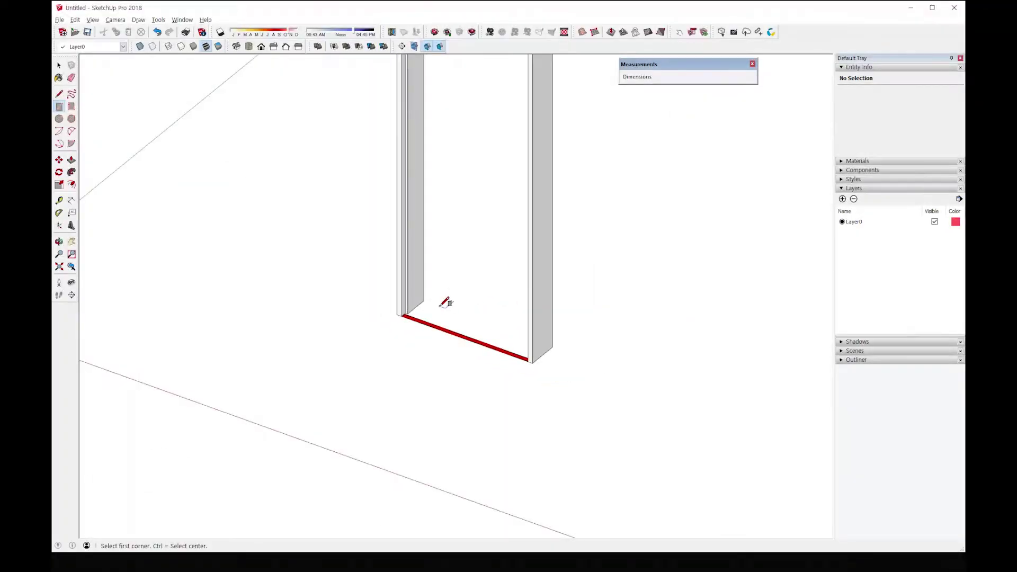
{"action": "left_click", "coordinate": [71, 161]}
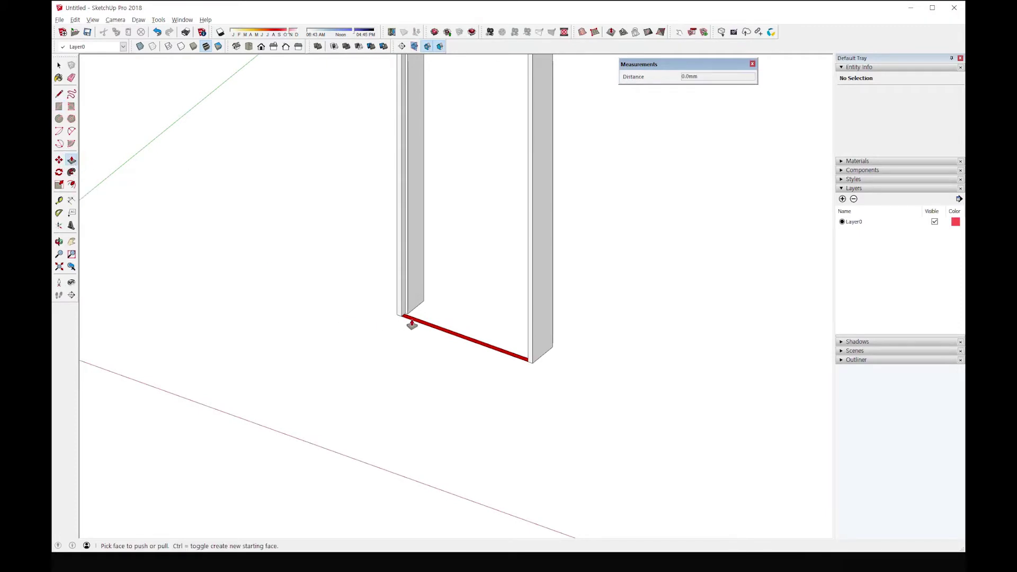
{"action": "left_click_drag", "start_coordinate": [412, 324], "coordinate": [431, 200]}
{"action": "middle_click_drag", "start_coordinate": [431, 201], "coordinate": [376, 135], "text": "shift"}
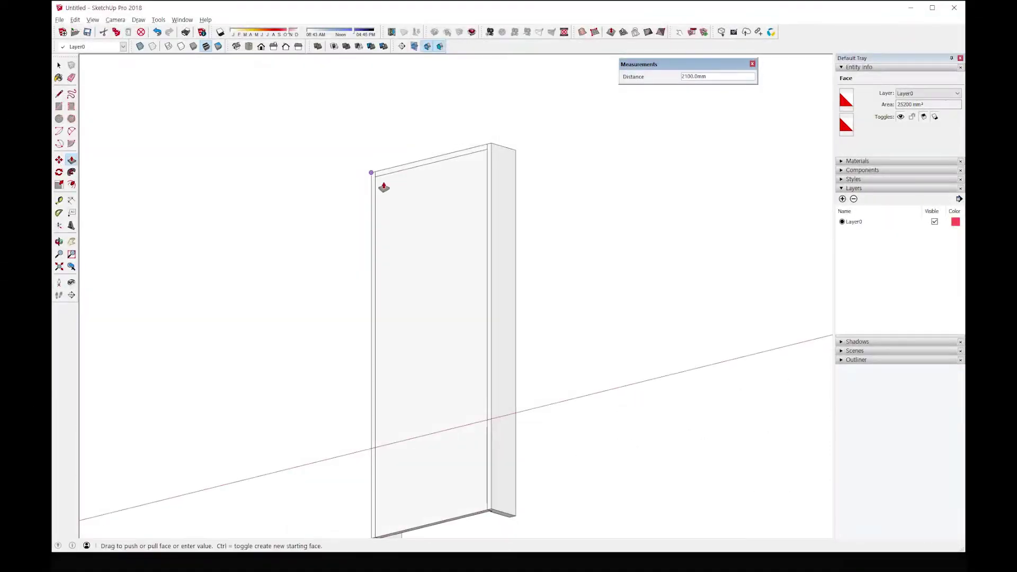
{"action": "scroll", "coordinate": [379, 182], "scroll_direction": "up", "scroll_amount": 3}
{"action": "left_click", "coordinate": [372, 176]}
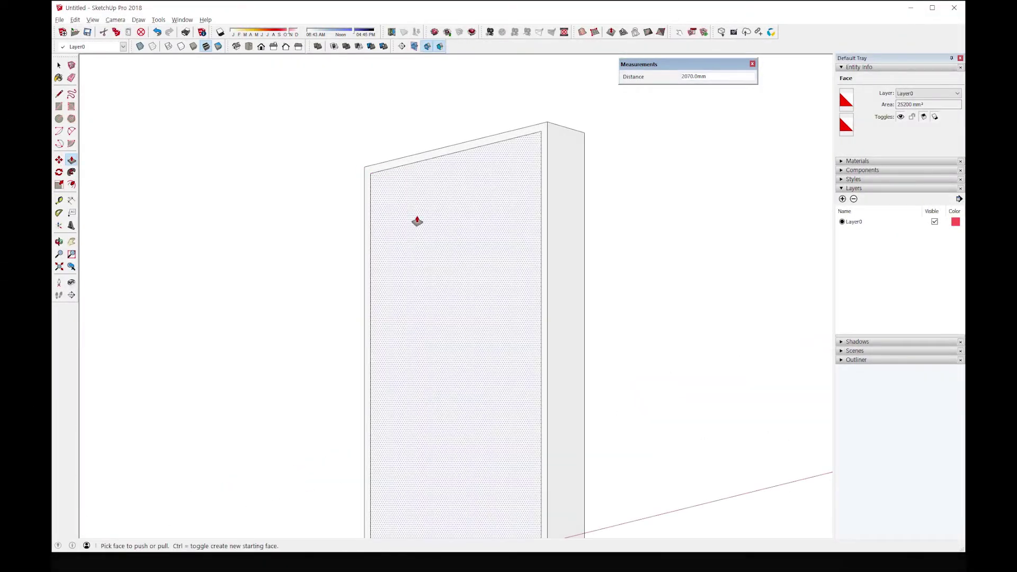
{"action": "scroll", "coordinate": [454, 409], "scroll_direction": "down", "scroll_amount": 5}
{"action": "middle_click_drag", "start_coordinate": [452, 465], "coordinate": [408, 277], "text": "shift"}
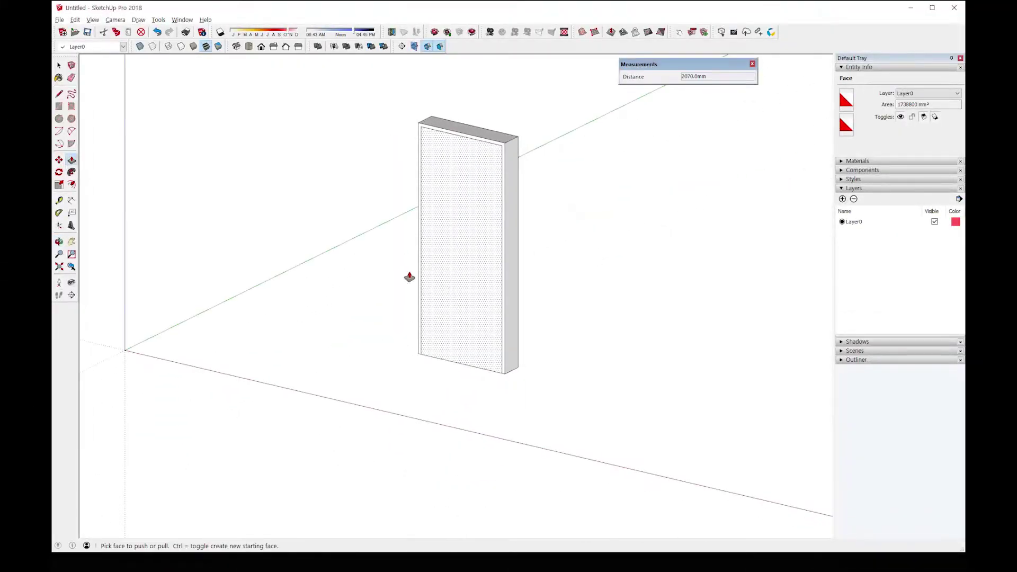
- Make all connected geometry of the door leaf a group, leaving the frame out of it
{"action": "key", "text": "space"}
{"action": "triple_click", "coordinate": [449, 348]}
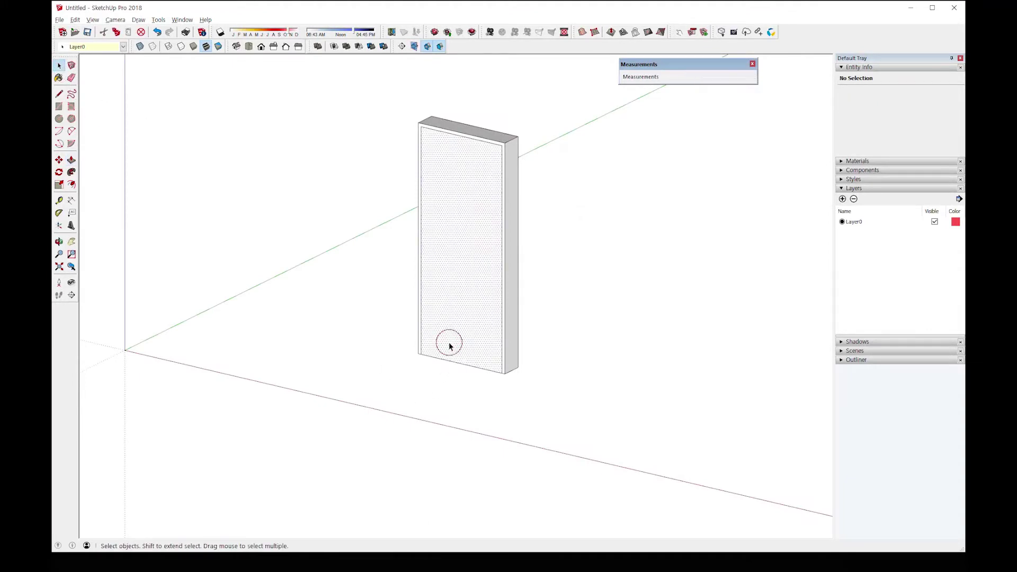
{"action": "middle_click_drag", "start_coordinate": [438, 400], "coordinate": [438, 361]}
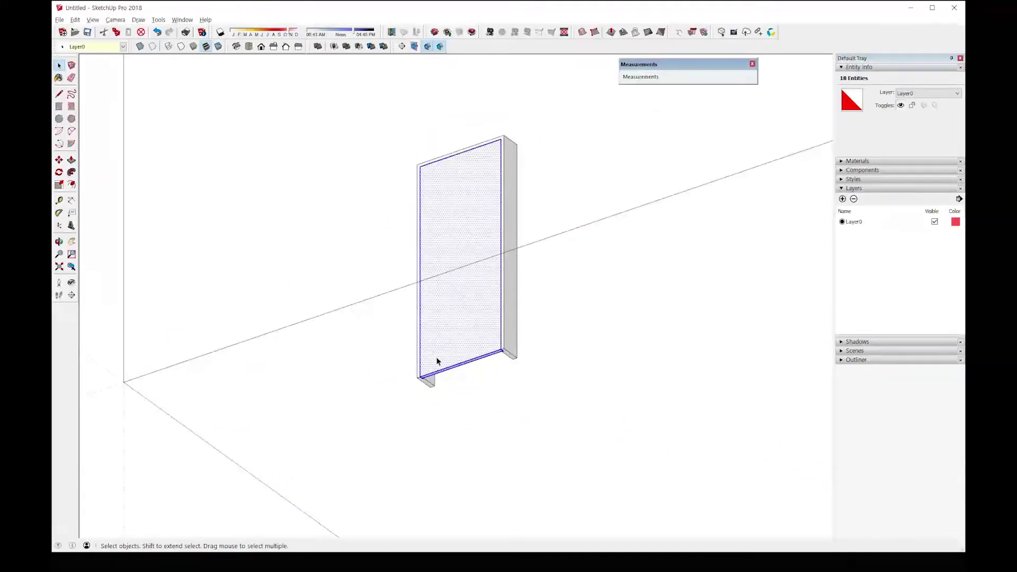
{"action": "right_click", "coordinate": [442, 348]}
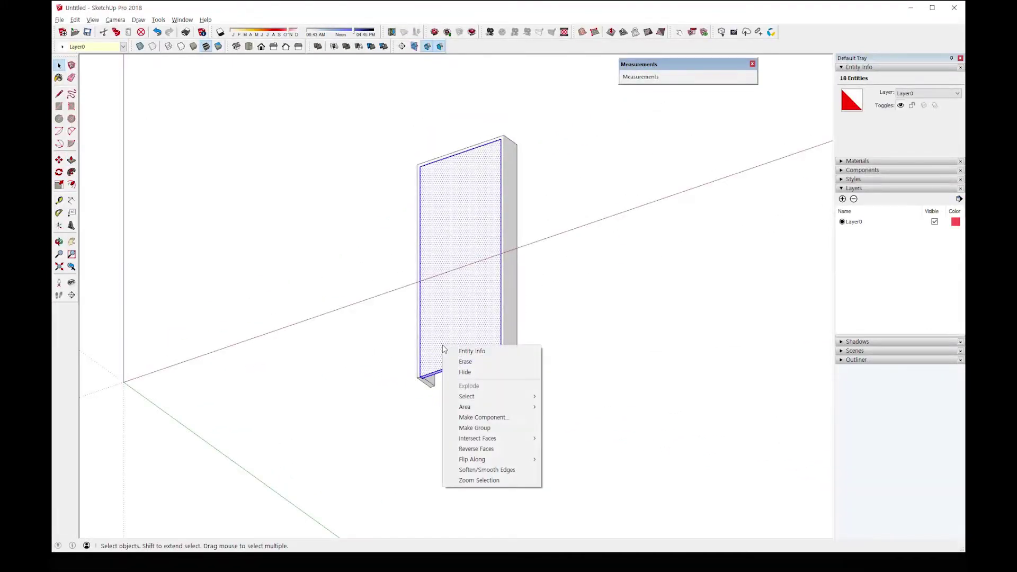
{"action": "left_click", "coordinate": [489, 429]}
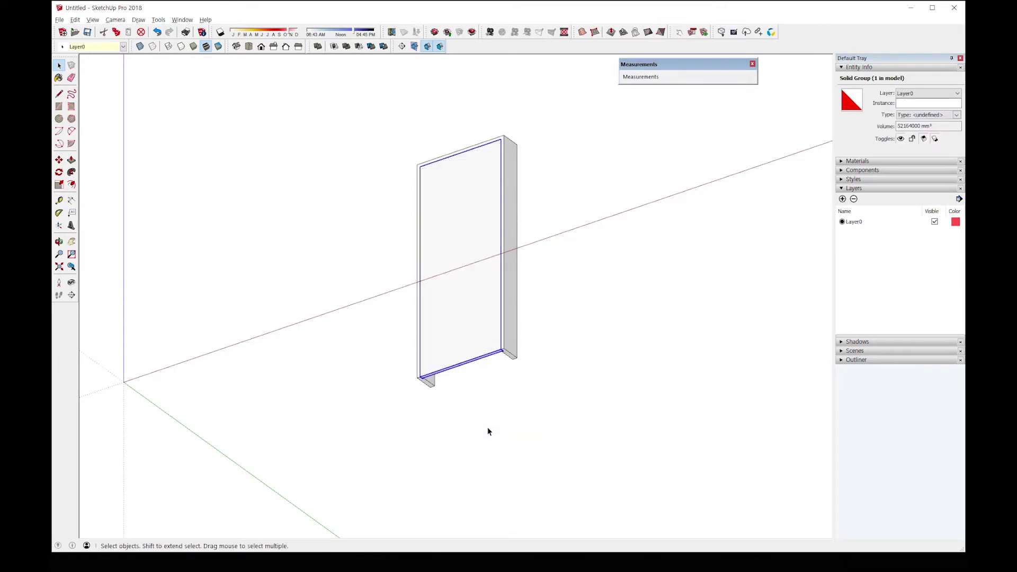
{"action": "left_click", "coordinate": [327, 390]}
- Rotate the door leaf group 270 degrees horizontally about its bottom front corner at one frame leg, swinging the door open
{"action": "left_click", "coordinate": [453, 265]}
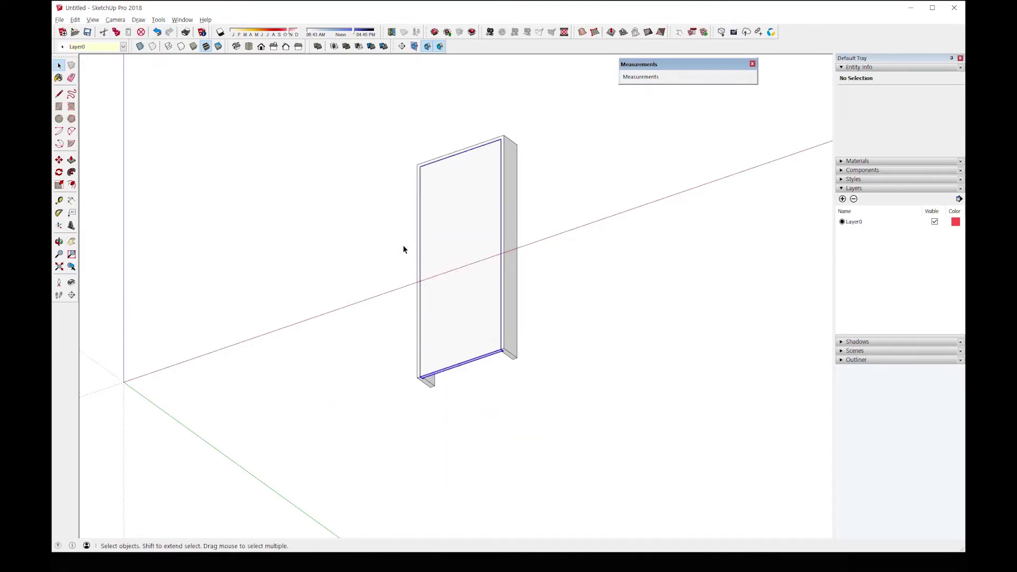
{"action": "left_click", "coordinate": [58, 172]}
{"action": "scroll", "coordinate": [347, 381], "scroll_direction": "up", "scroll_amount": 2}
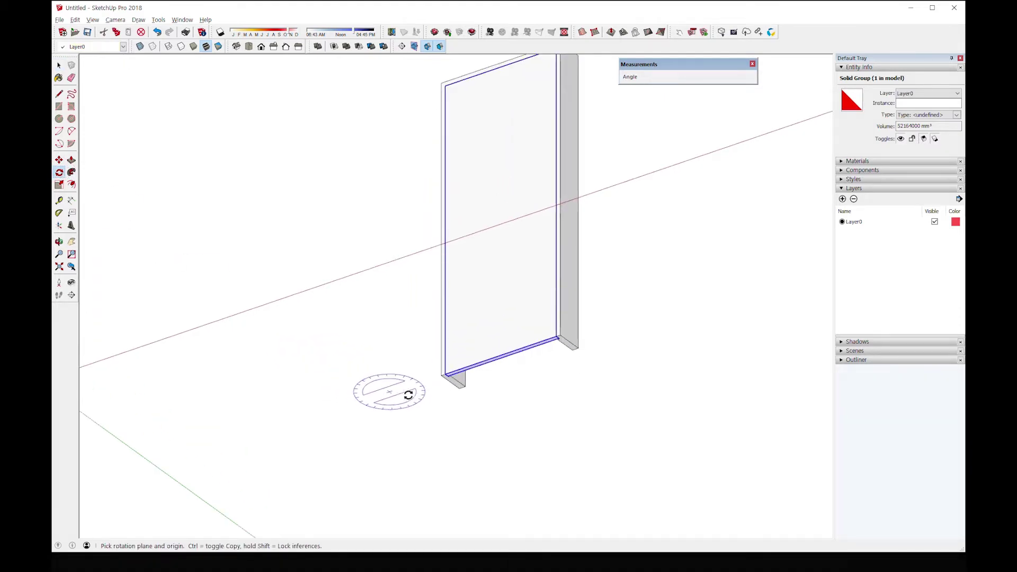
{"action": "scroll", "coordinate": [474, 397], "scroll_direction": "up", "scroll_amount": 2}
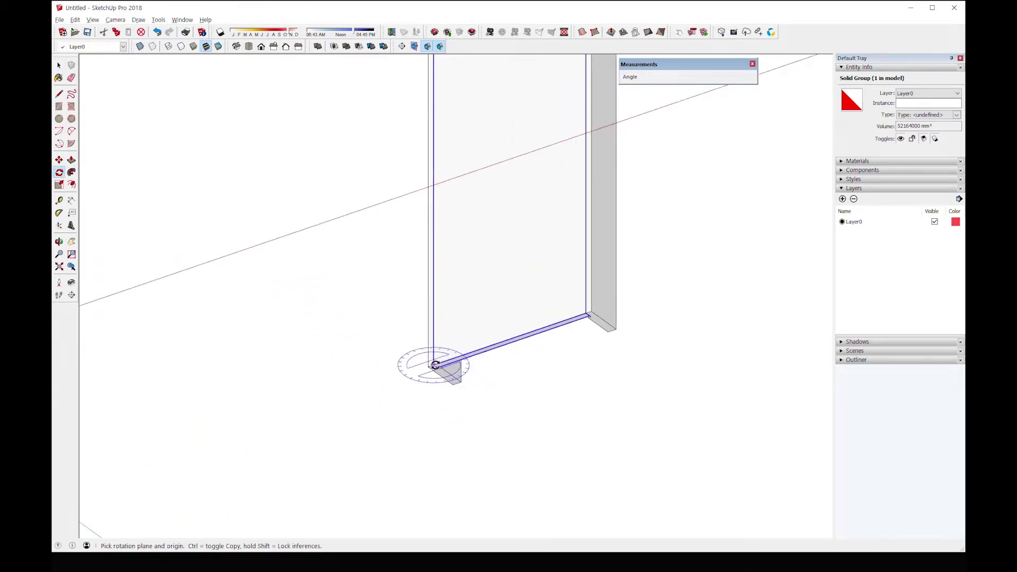
{"action": "left_click", "coordinate": [433, 366]}
{"action": "left_click", "coordinate": [585, 314]}
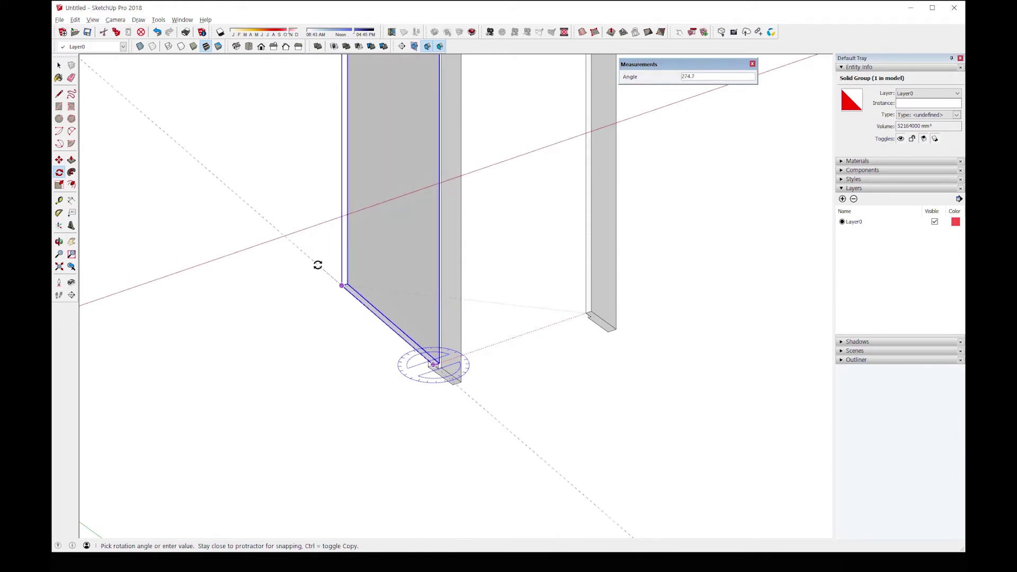
{"action": "left_click", "coordinate": [318, 265]}
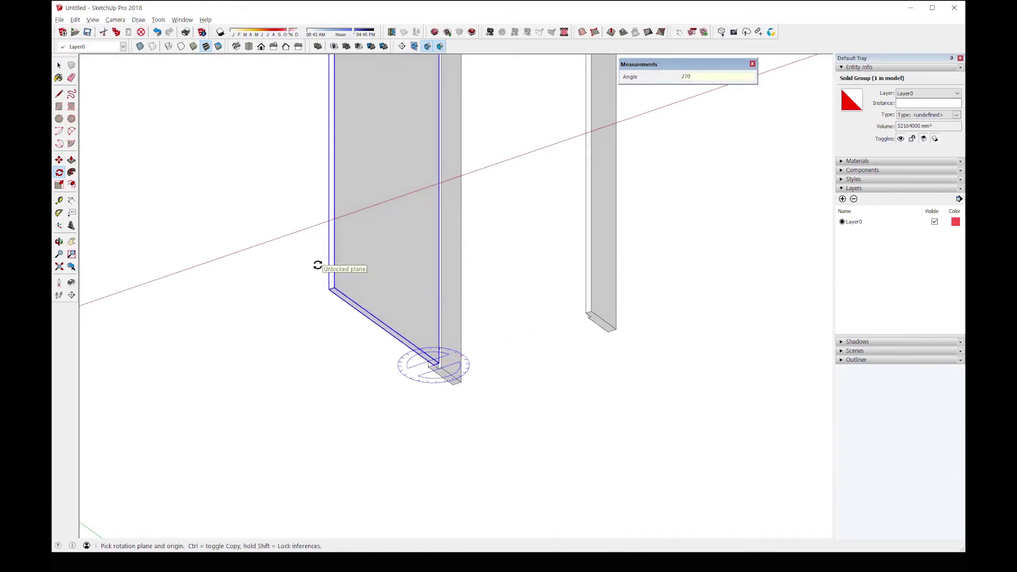
{"action": "middle_click_drag", "start_coordinate": [318, 266], "coordinate": [549, 407]}
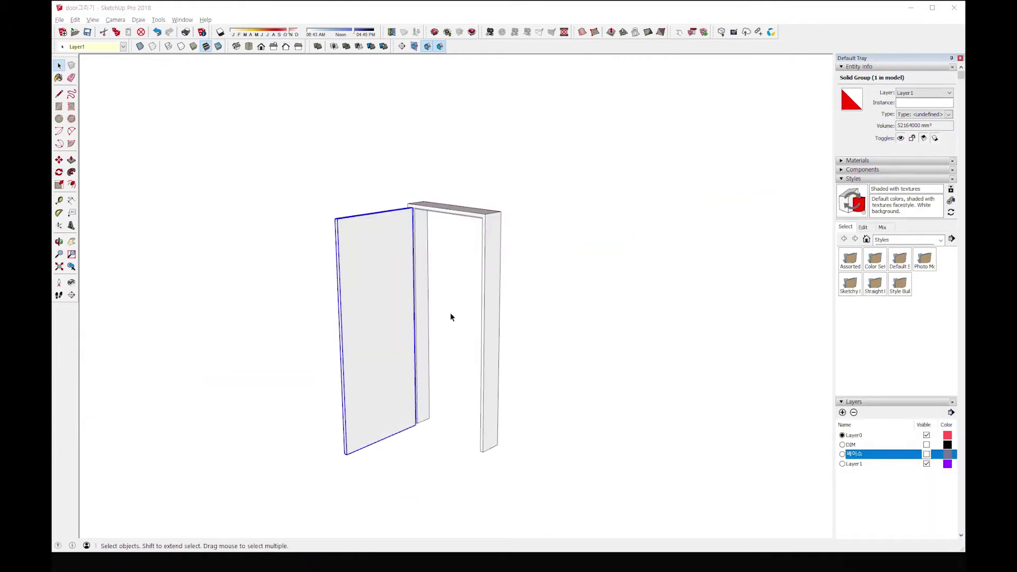
{"action": "middle_click_drag", "start_coordinate": [458, 320], "coordinate": [456, 324]}
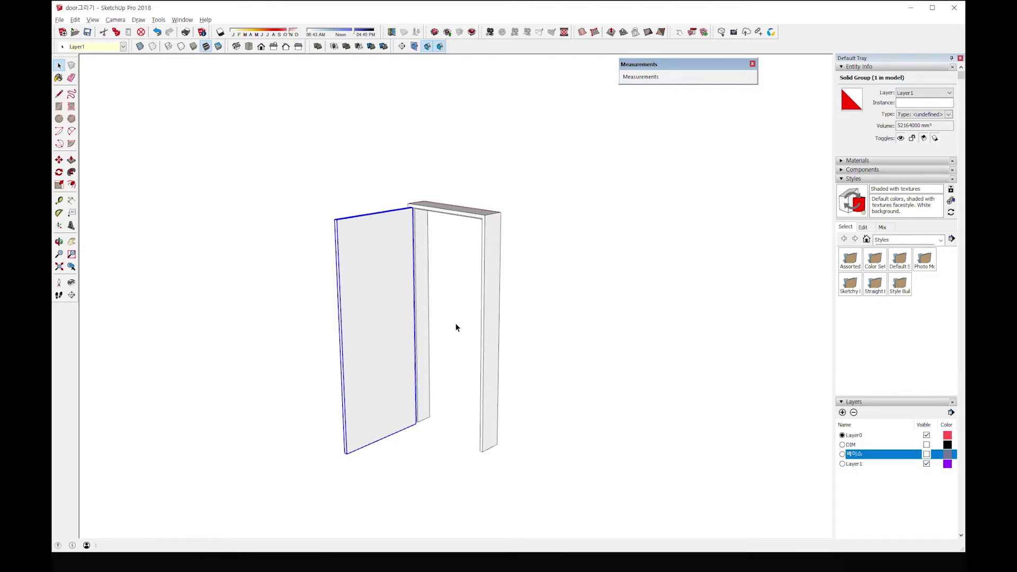
- Switch to the window exercise PDF in Acrobat Reader and mark the overall width and height with the screen pen
{"action": "key", "text": "alt+Tab"}
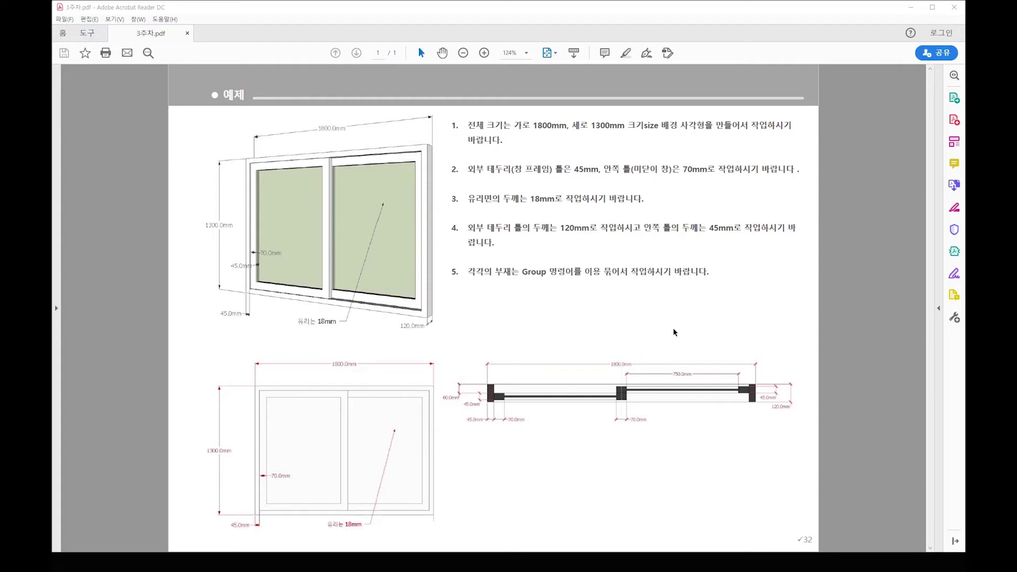
{"action": "key", "text": "F12"}
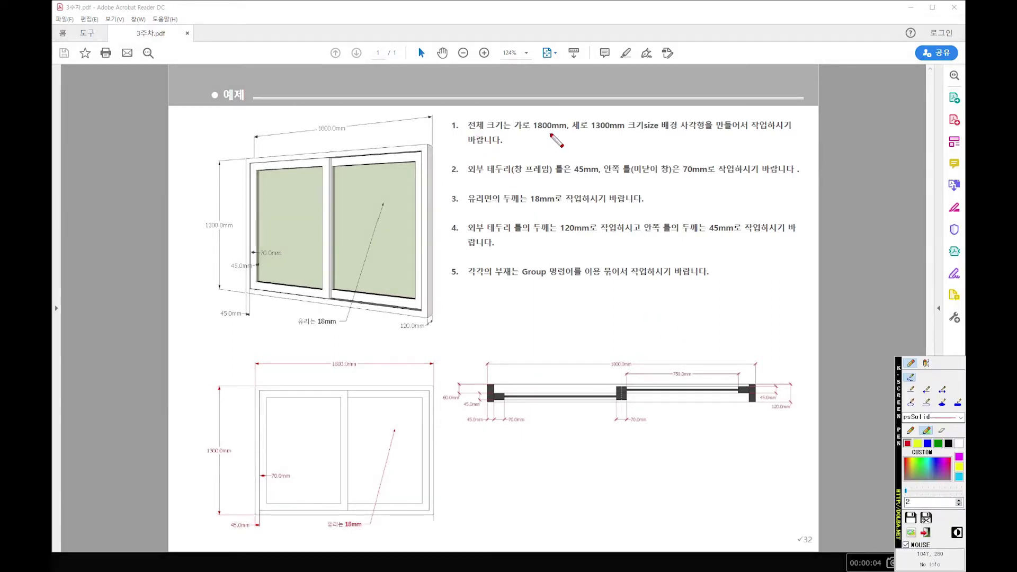
{"action": "mouse_move", "coordinate": [554, 128]}
{"action": "left_mouse_down"}
{"action": "mouse_move", "coordinate": [597, 121]}
{"action": "mouse_move", "coordinate": [627, 140]}
{"action": "left_mouse_up"}
{"action": "mouse_move", "coordinate": [247, 158]}
{"action": "left_mouse_down"}
{"action": "mouse_move", "coordinate": [292, 135]}
{"action": "mouse_move", "coordinate": [422, 145]}
{"action": "mouse_move", "coordinate": [324, 132]}
{"action": "mouse_move", "coordinate": [339, 151]}
{"action": "left_mouse_up"}
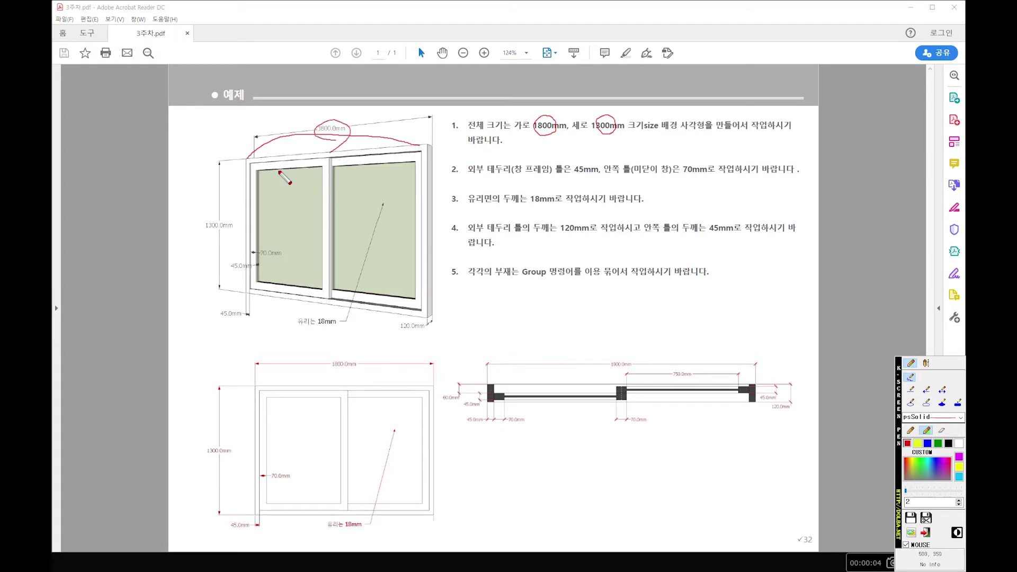
{"action": "mouse_move", "coordinate": [247, 165]}
{"action": "left_mouse_down"}
{"action": "mouse_move", "coordinate": [222, 224]}
{"action": "mouse_move", "coordinate": [237, 280]}
{"action": "left_mouse_up"}
{"action": "mouse_move", "coordinate": [229, 237]}
{"action": "left_mouse_down"}
{"action": "mouse_move", "coordinate": [214, 213]}
{"action": "mouse_move", "coordinate": [230, 232]}
{"action": "left_mouse_up"}
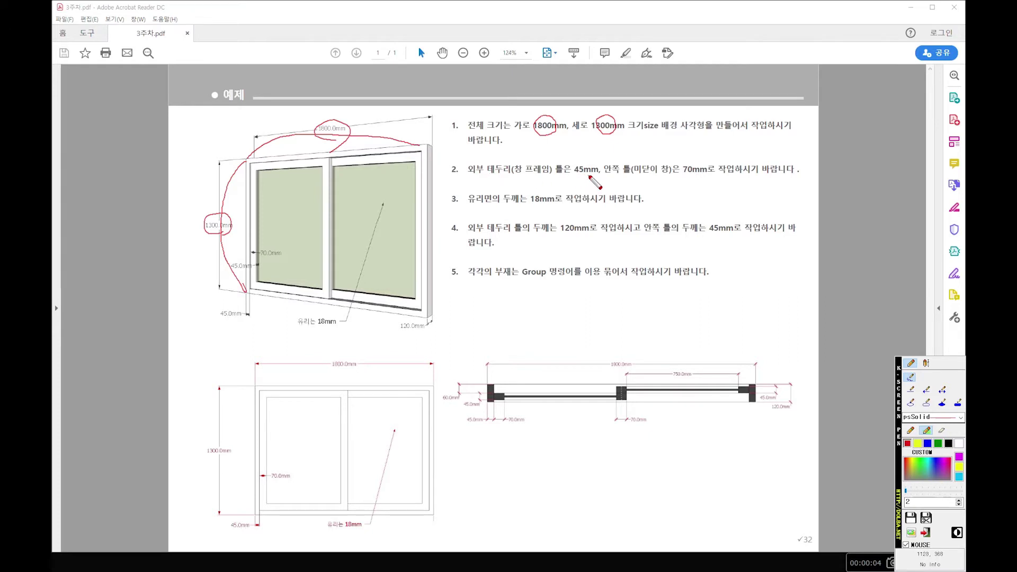
- Mark the outer frame and inner sash widths in the exercise text and shade those members in the drawings
{"action": "mouse_move", "coordinate": [591, 179]}
{"action": "left_mouse_down"}
{"action": "mouse_move", "coordinate": [571, 183]}
{"action": "mouse_move", "coordinate": [576, 159]}
{"action": "left_mouse_up"}
{"action": "left_click_drag", "start_coordinate": [432, 479], "coordinate": [426, 513]}
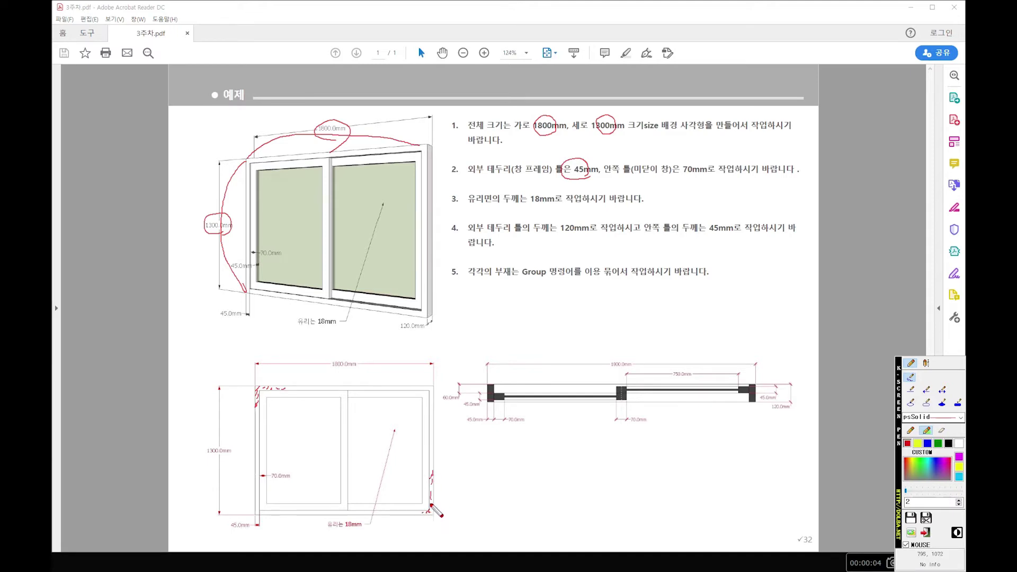
{"action": "mouse_move", "coordinate": [554, 177]}
{"action": "left_mouse_down"}
{"action": "mouse_move", "coordinate": [667, 177]}
{"action": "mouse_move", "coordinate": [697, 162]}
{"action": "mouse_move", "coordinate": [709, 181]}
{"action": "left_mouse_up"}
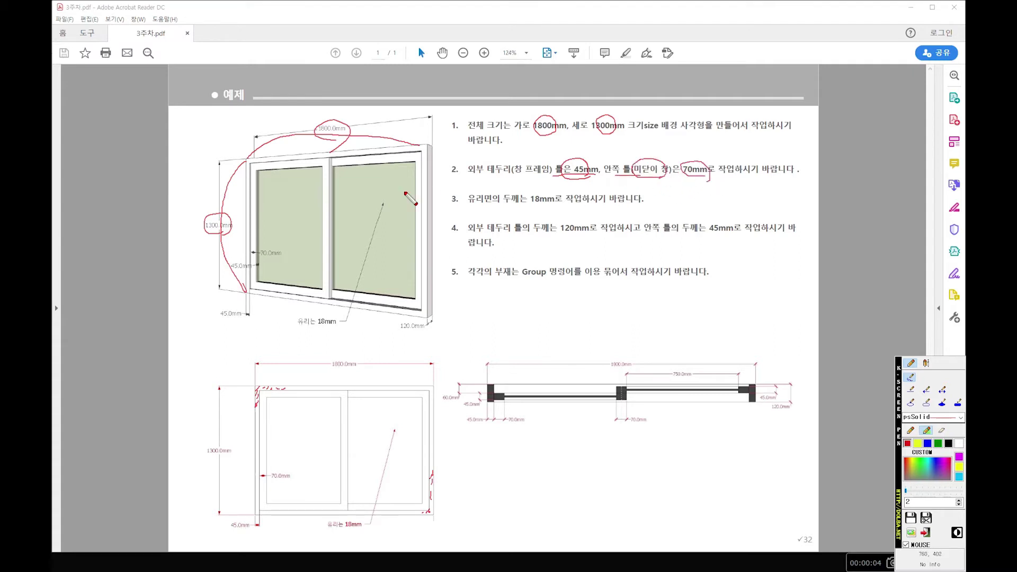
{"action": "left_click_drag", "start_coordinate": [330, 396], "coordinate": [342, 401]}
{"action": "left_click_drag", "start_coordinate": [346, 400], "coordinate": [340, 406]}
{"action": "left_click_drag", "start_coordinate": [291, 163], "coordinate": [306, 167]}
{"action": "left_click_drag", "start_coordinate": [323, 162], "coordinate": [323, 170]}
- Mark the glass thickness and the outer frame depth in the exercise's text and drawings
{"action": "mouse_move", "coordinate": [557, 208]}
{"action": "left_mouse_down"}
{"action": "mouse_move", "coordinate": [528, 200]}
{"action": "mouse_move", "coordinate": [561, 194]}
{"action": "mouse_move", "coordinate": [561, 204]}
{"action": "left_mouse_up"}
{"action": "left_click_drag", "start_coordinate": [378, 206], "coordinate": [389, 202]}
{"action": "left_click_drag", "start_coordinate": [425, 154], "coordinate": [433, 155]}
{"action": "left_click_drag", "start_coordinate": [561, 229], "coordinate": [588, 240]}
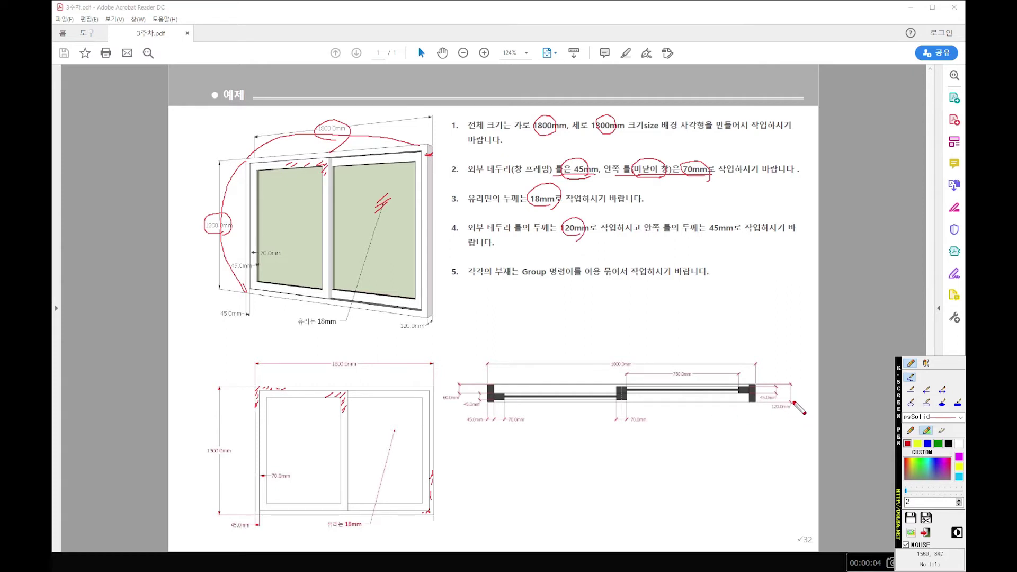
{"action": "mouse_move", "coordinate": [790, 404]}
{"action": "left_mouse_down"}
{"action": "mouse_move", "coordinate": [777, 405]}
{"action": "mouse_move", "coordinate": [794, 414]}
{"action": "mouse_move", "coordinate": [789, 387]}
{"action": "mouse_move", "coordinate": [793, 416]}
{"action": "left_mouse_up"}
- Mark the inner sash depth in the text and plan section, underline the grouping instruction, and close the screen pen
{"action": "mouse_move", "coordinate": [661, 234]}
{"action": "left_mouse_down"}
{"action": "mouse_move", "coordinate": [715, 234]}
{"action": "mouse_move", "coordinate": [734, 221]}
{"action": "mouse_move", "coordinate": [728, 247]}
{"action": "left_mouse_up"}
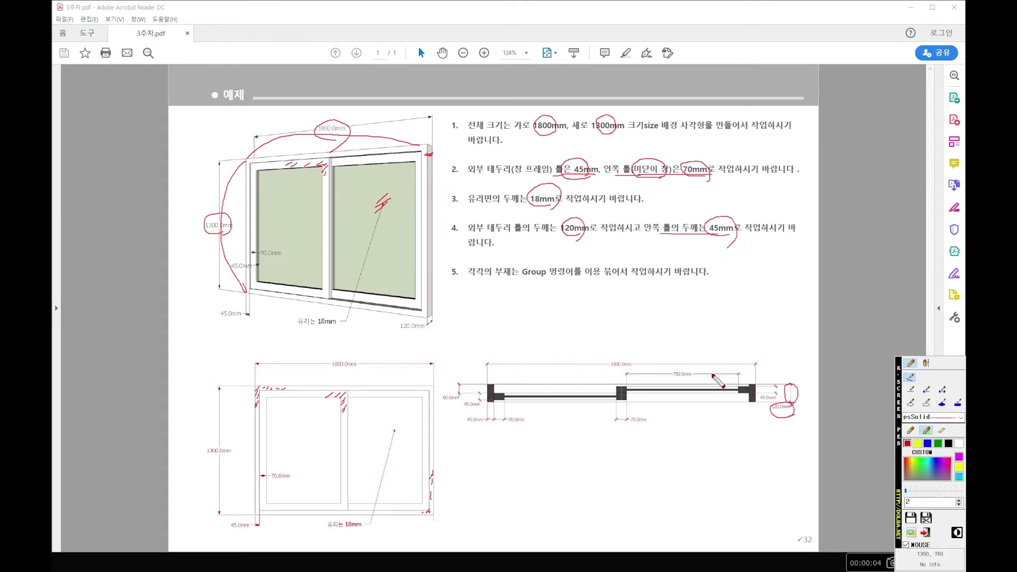
{"action": "left_click_drag", "start_coordinate": [769, 402], "coordinate": [775, 398]}
{"action": "mouse_move", "coordinate": [513, 280]}
{"action": "left_mouse_down"}
{"action": "mouse_move", "coordinate": [513, 262]}
{"action": "mouse_move", "coordinate": [521, 276]}
{"action": "mouse_move", "coordinate": [639, 277]}
{"action": "left_mouse_up"}
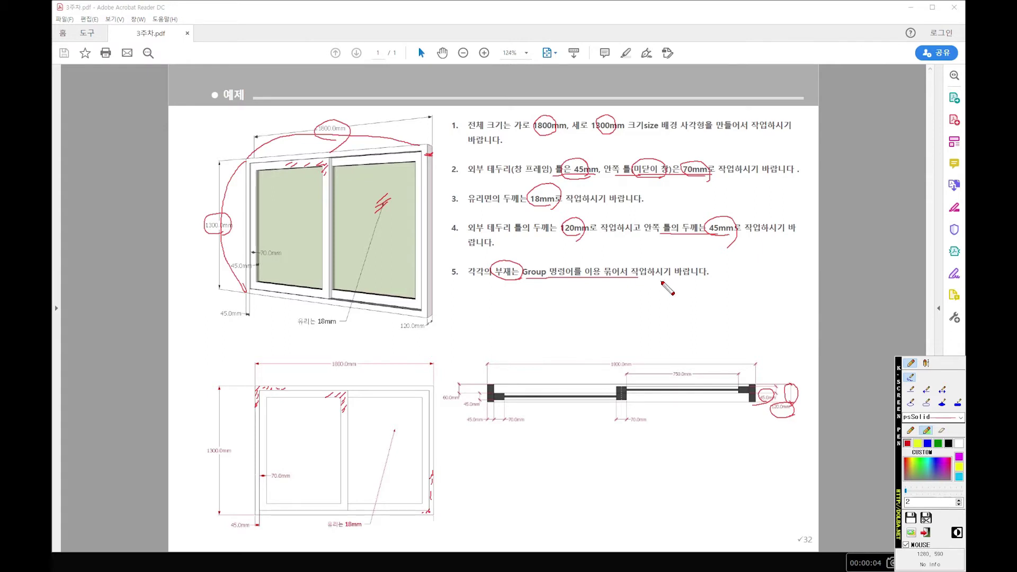
{"action": "key", "text": "Escape"}
- Switch to the empty SketchUp model and set its camera to Parallel Projection
{"action": "key", "text": "alt+Tab"}
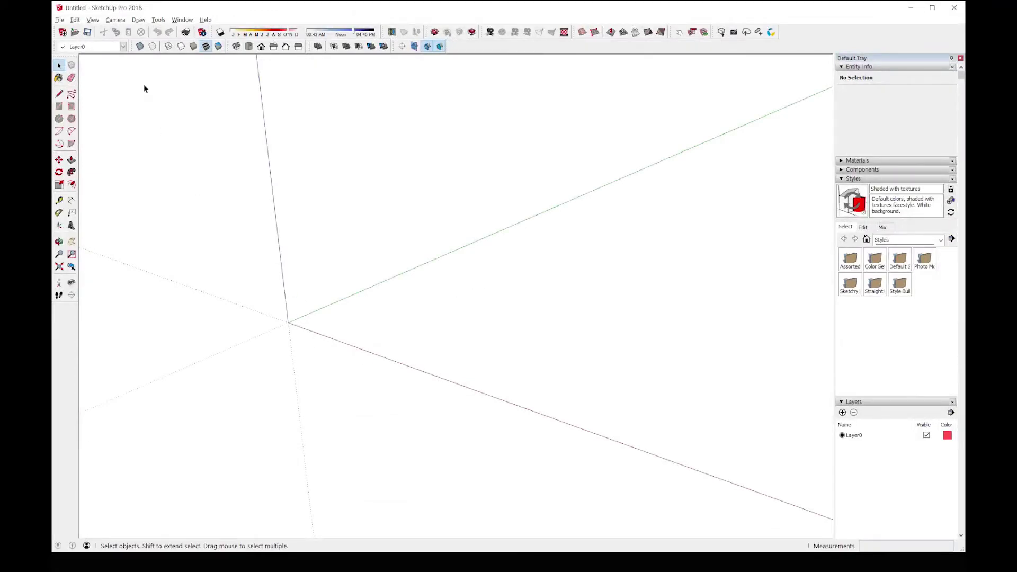
{"action": "left_click", "coordinate": [115, 19]}
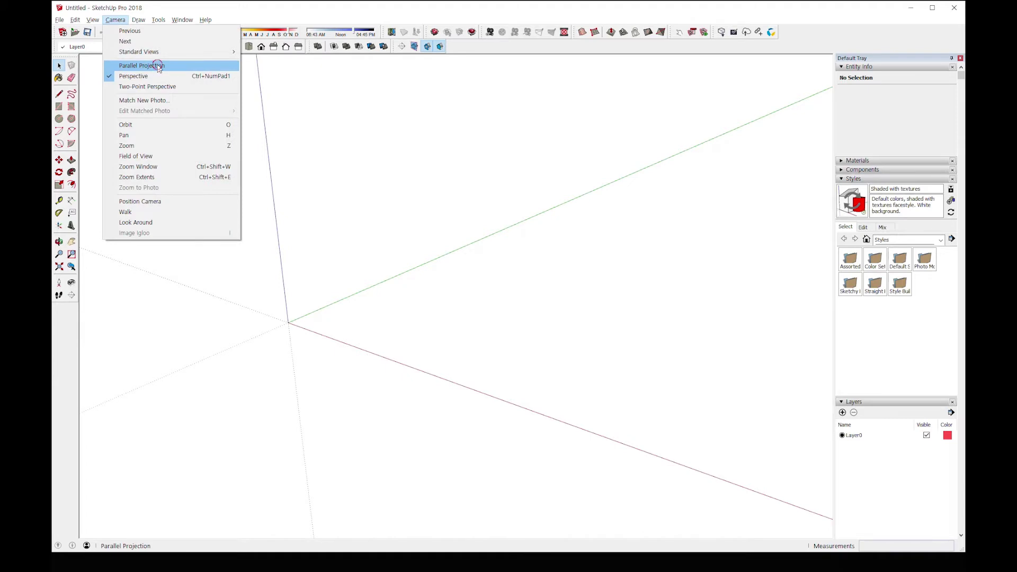
{"action": "left_click", "coordinate": [158, 67]}
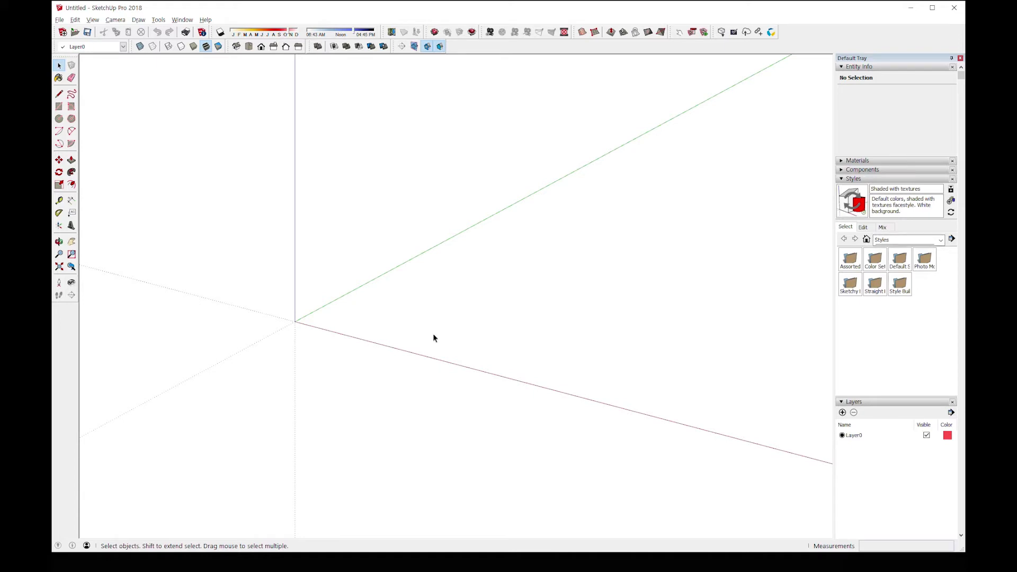
- Draw an upright 1800 by 1300 mm rectangle near the origin, facing along the green axis
{"action": "left_click", "coordinate": [59, 107]}
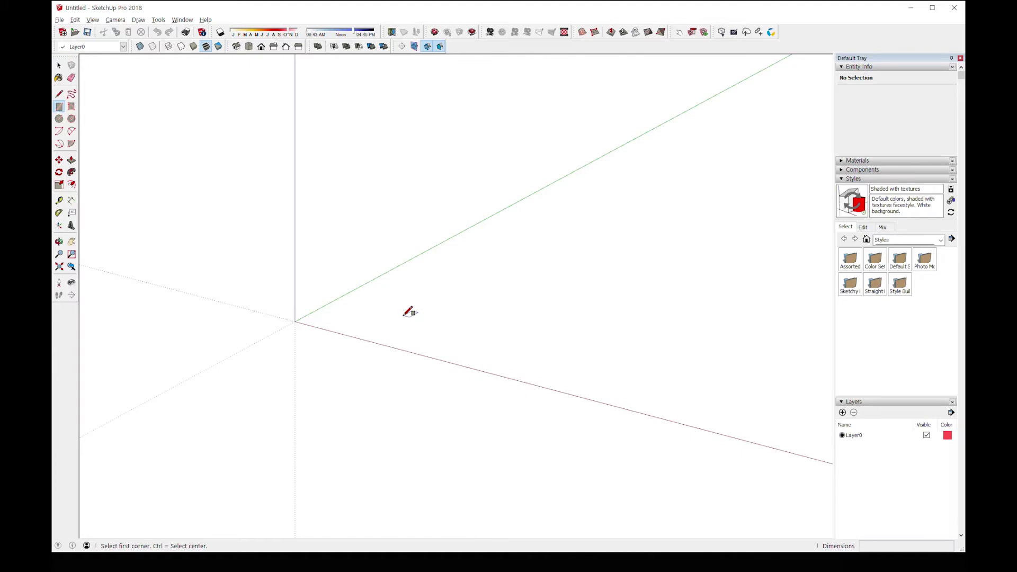
{"action": "left_click", "coordinate": [344, 321]}
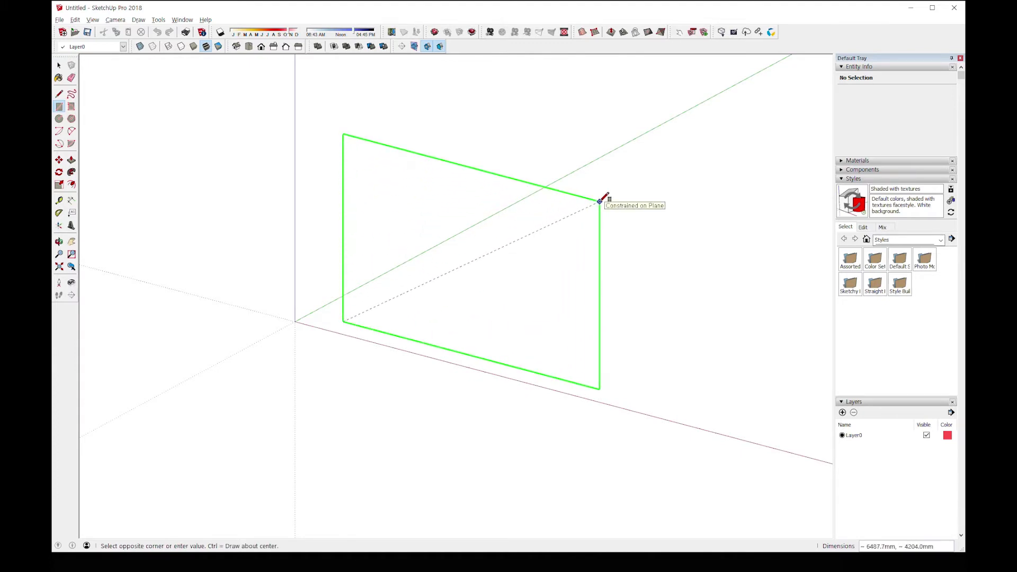
{"action": "type", "text": "1800,1300"}
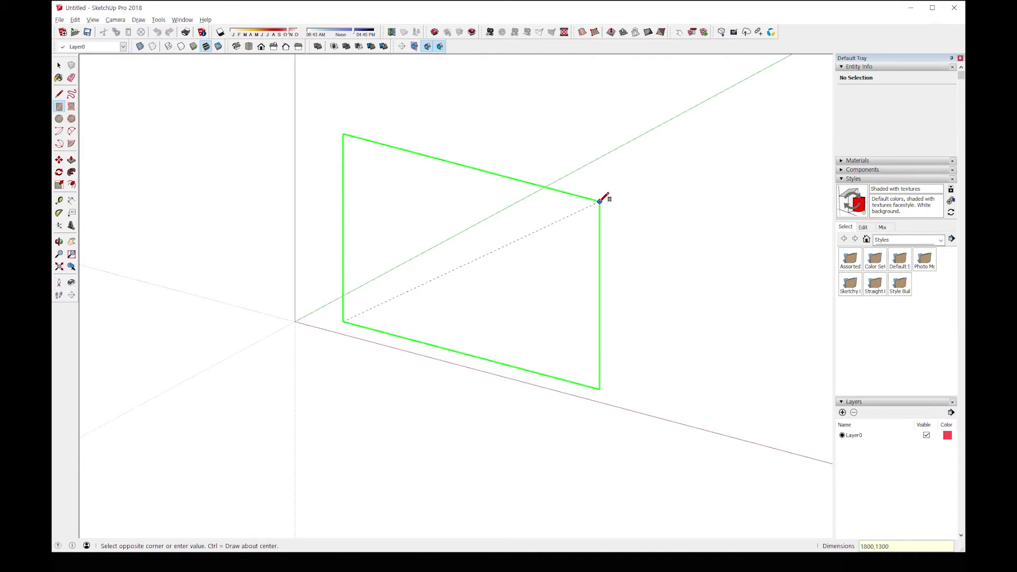
{"action": "key", "text": "Return"}
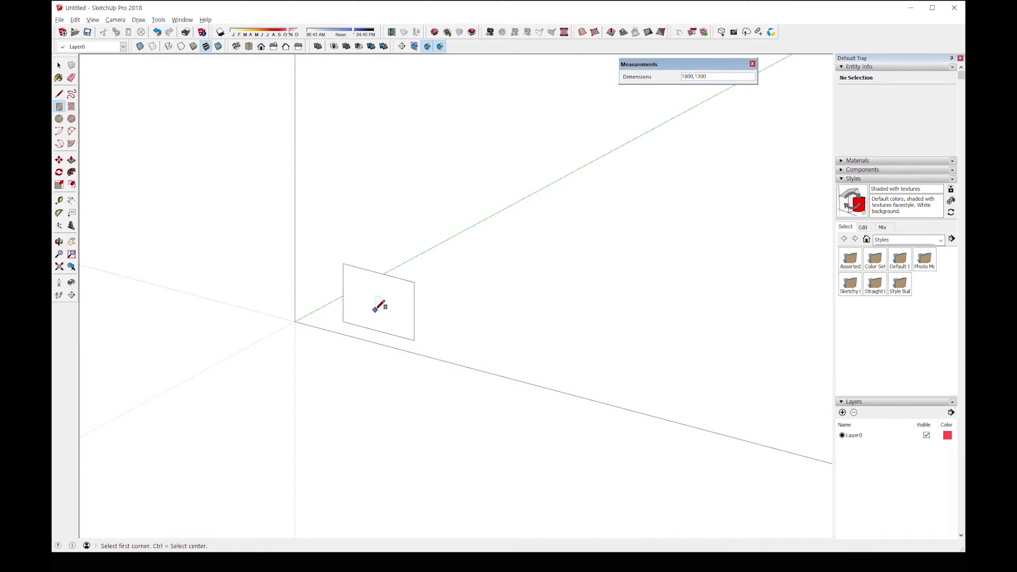
{"action": "scroll", "coordinate": [377, 306], "scroll_direction": "up", "scroll_amount": 5}
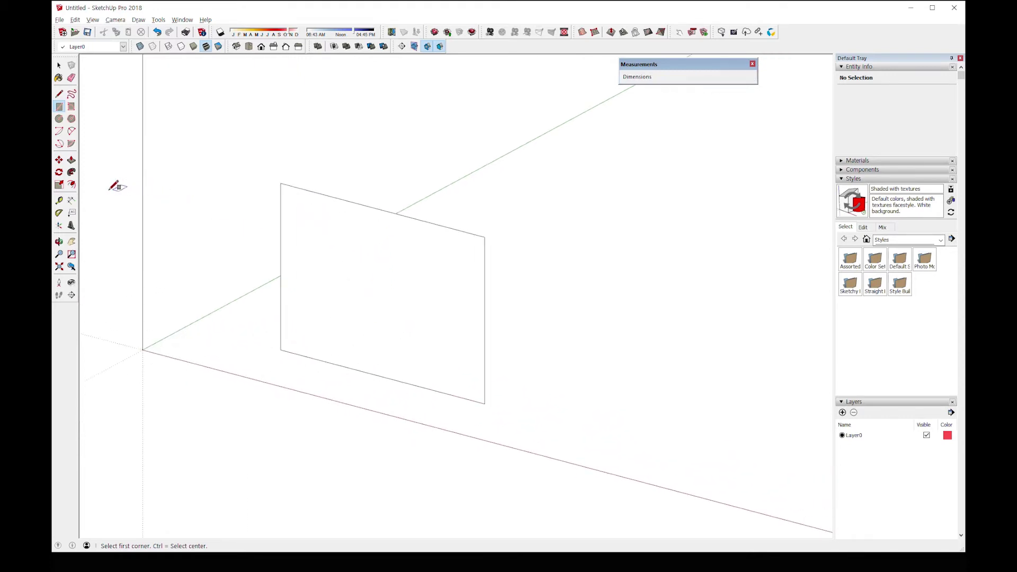
{"action": "left_click", "coordinate": [73, 186]}
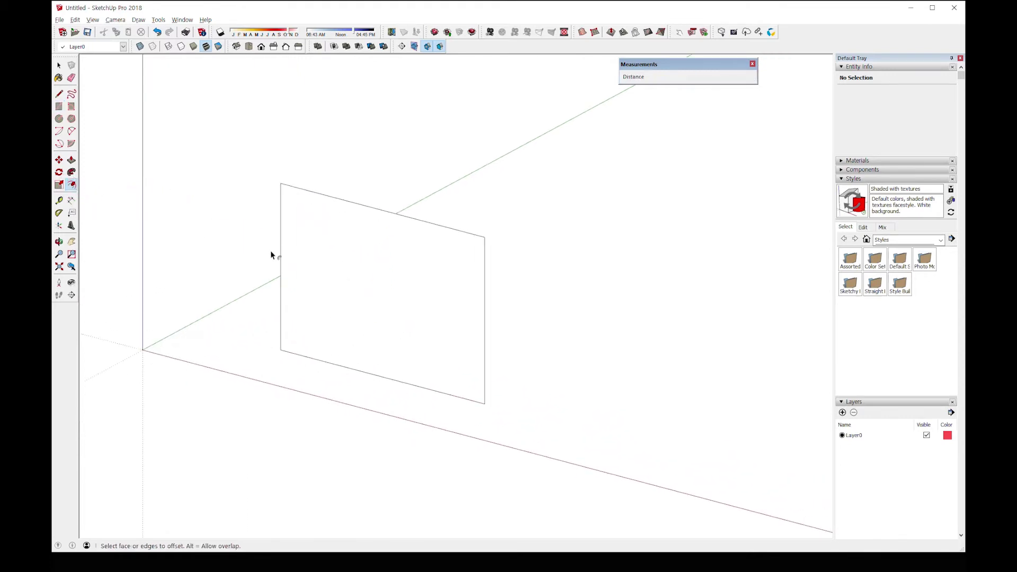
{"action": "left_click", "coordinate": [284, 250]}
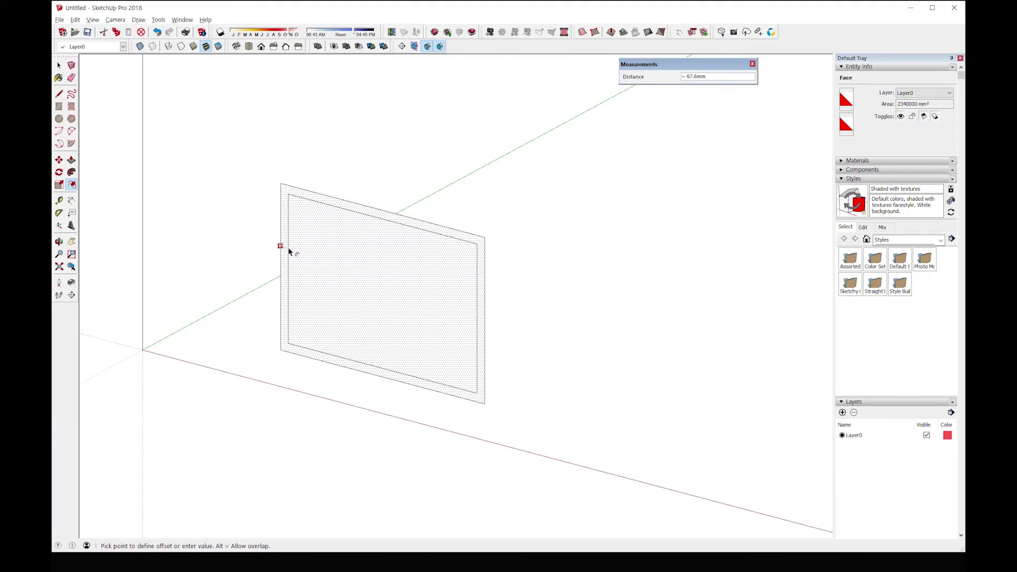
{"action": "key", "text": "Escape"}
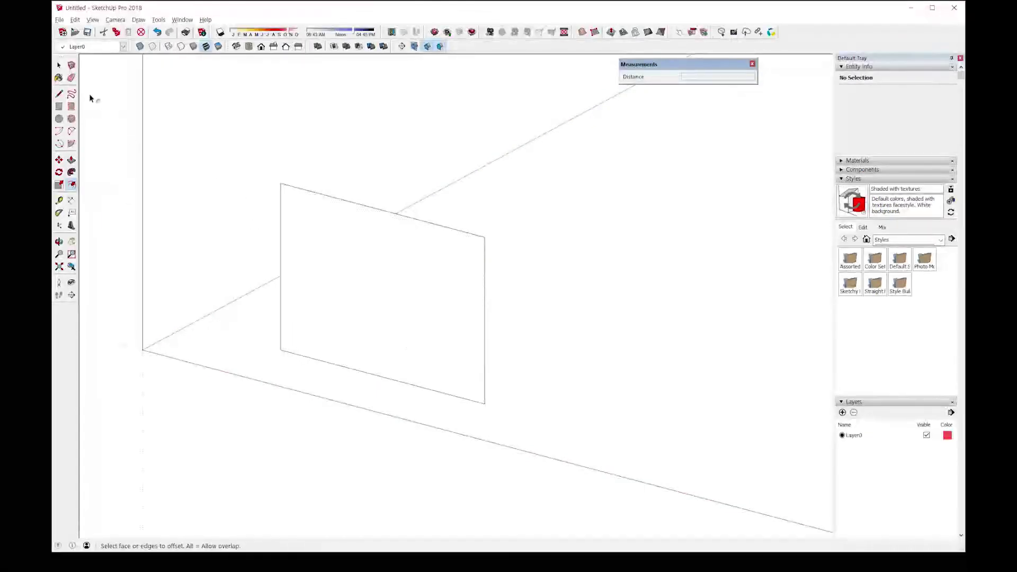
- Delete the face of the 1800 by 1300 mm rectangle, keeping its outline edges
{"action": "left_click", "coordinate": [59, 65]}
{"action": "left_click", "coordinate": [384, 269]}
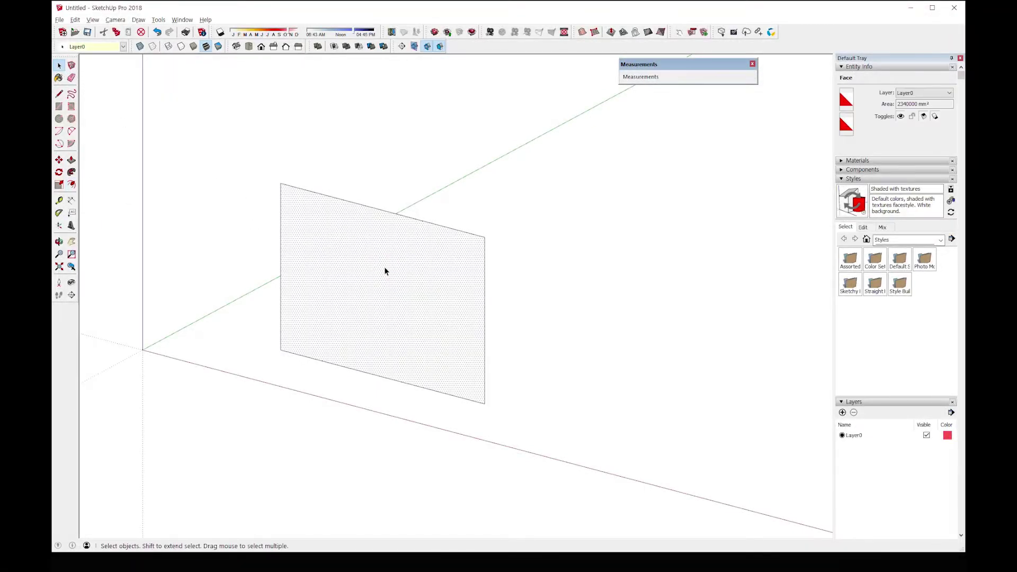
{"action": "key", "text": "Delete"}
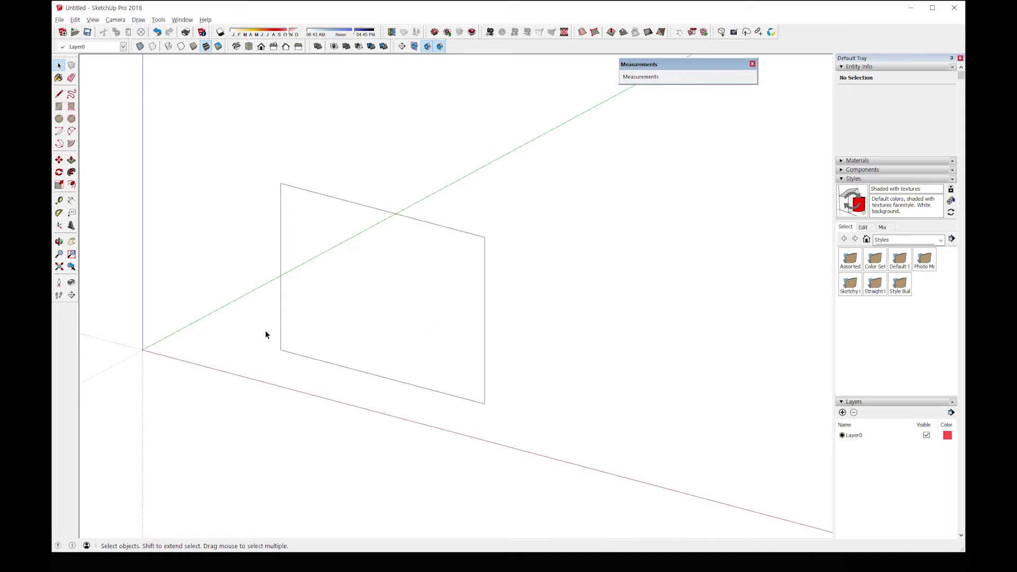
- Draw a flat 45 by 120 mm profile rectangle at the outline's lower corner nearest the origin, perpendicular to the outline
{"action": "left_click", "coordinate": [59, 107]}
{"action": "scroll", "coordinate": [276, 349], "scroll_direction": "up", "scroll_amount": 4}
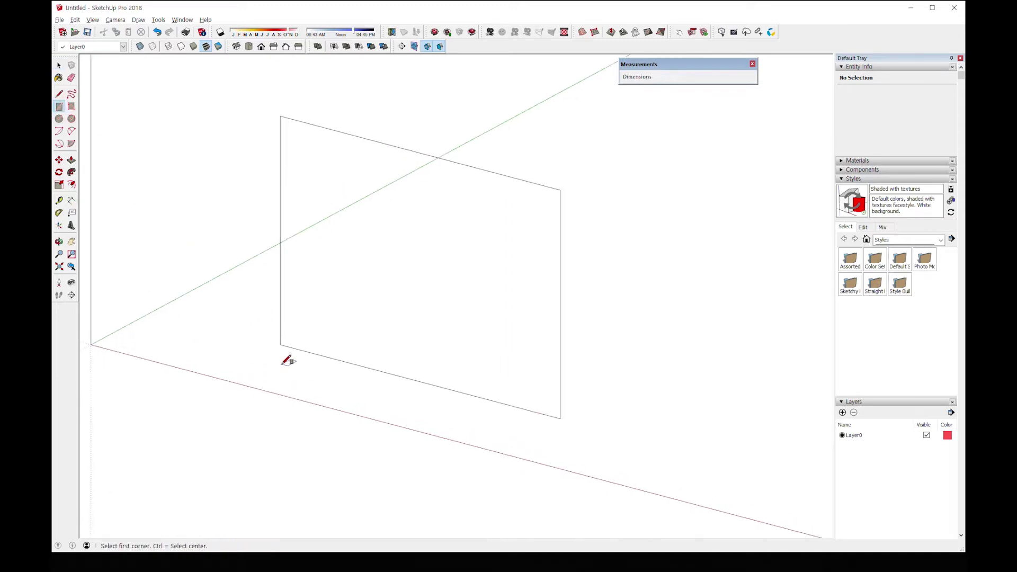
{"action": "left_click", "coordinate": [279, 338]}
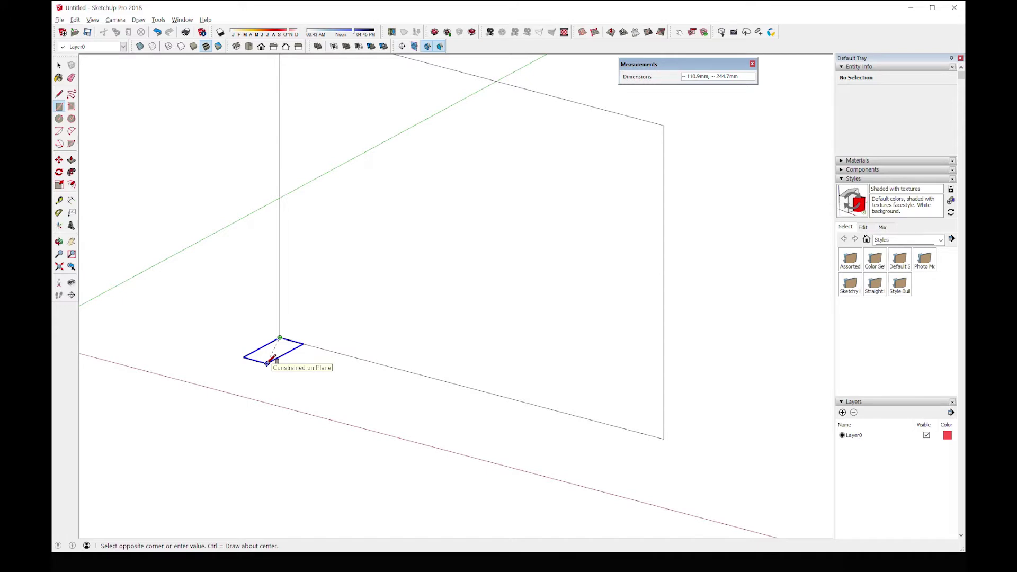
{"action": "type", "text": "4"}
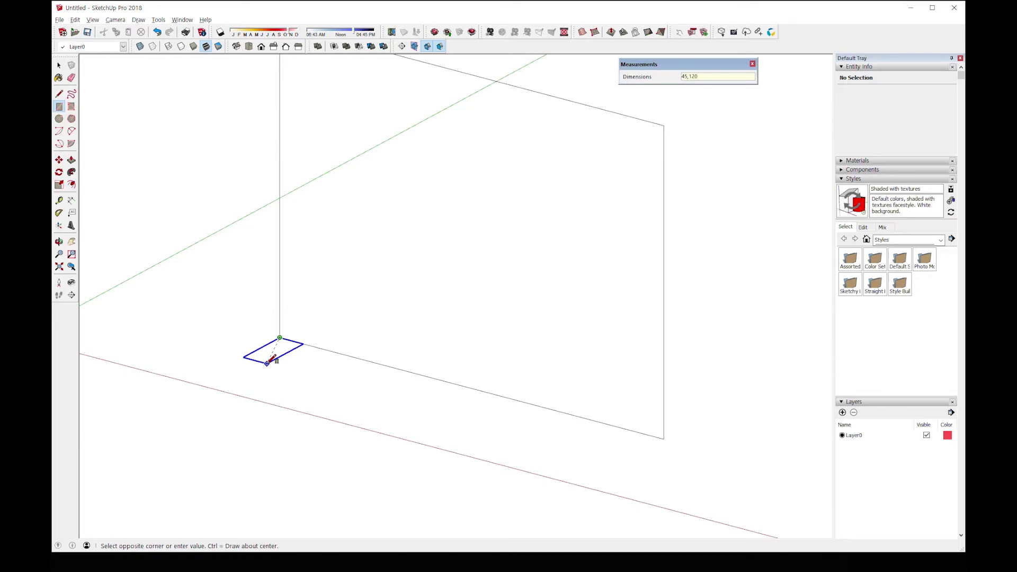
{"action": "type", "text": "5,120"}
{"action": "key", "text": "Return"}
{"action": "key", "text": "space"}
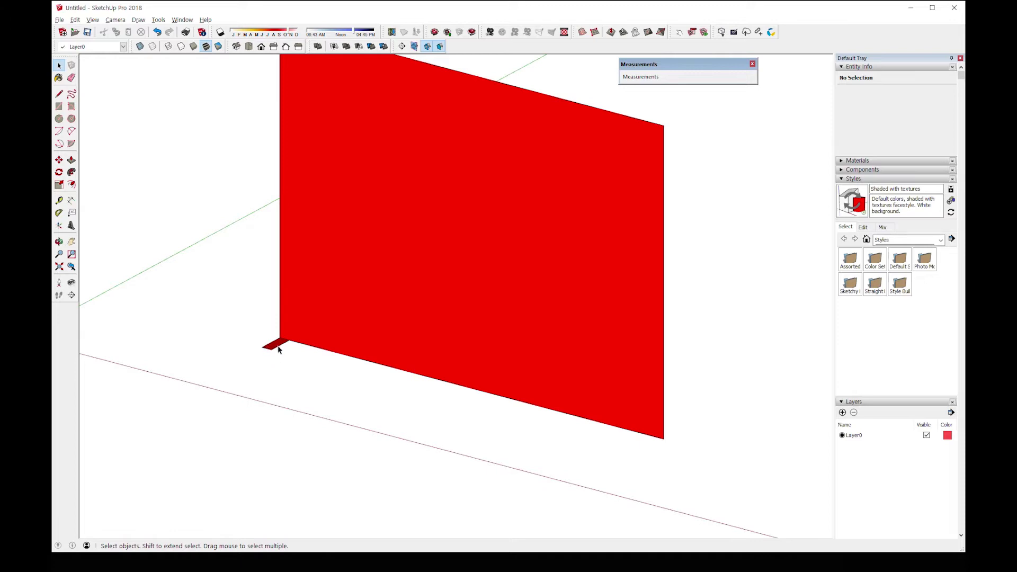
- Delete the large upright face inside the window outline, keeping its edges and the small profile face
{"action": "middle_click_drag", "start_coordinate": [408, 255], "coordinate": [452, 275]}
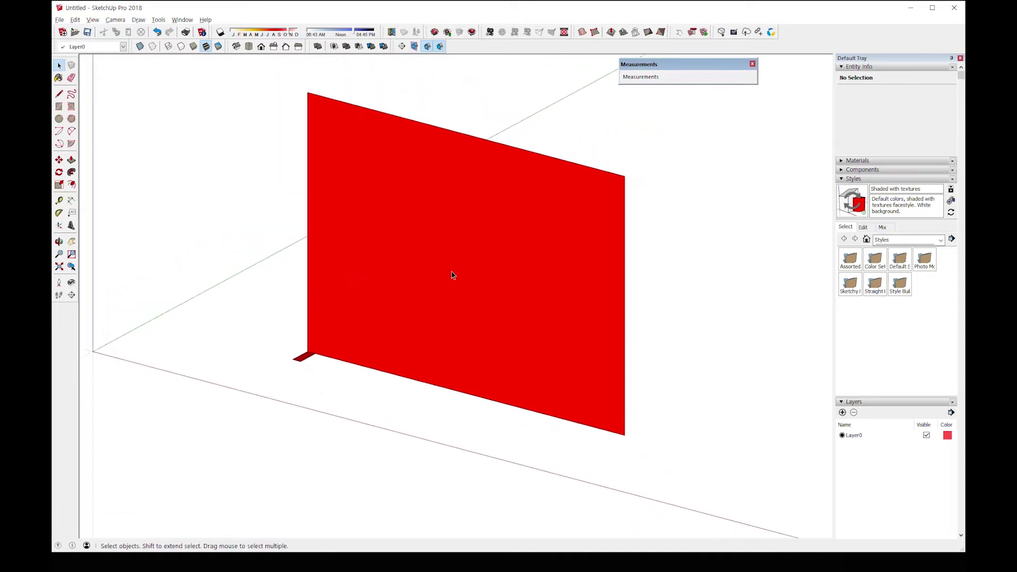
{"action": "left_click", "coordinate": [462, 266]}
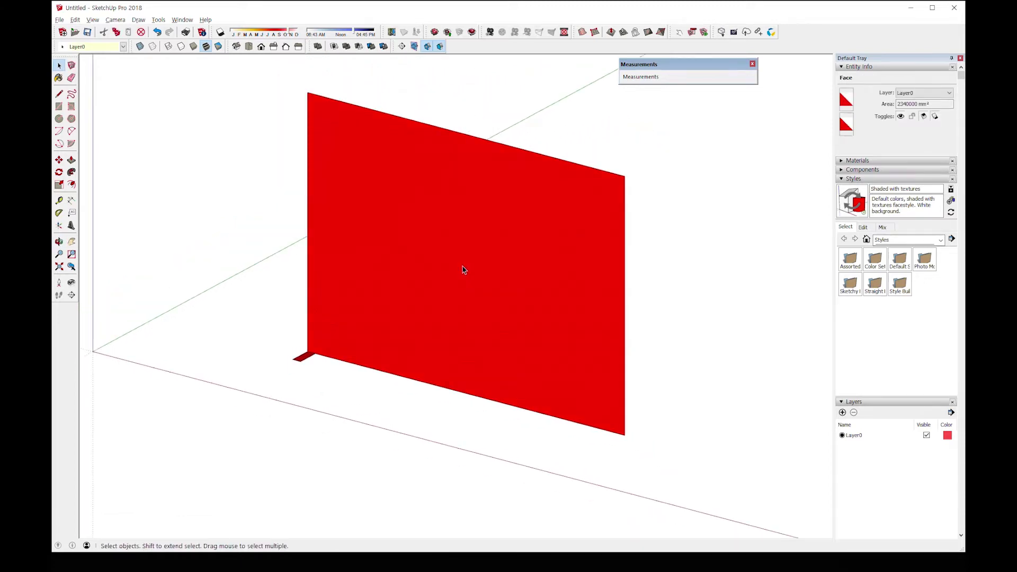
{"action": "left_click", "coordinate": [424, 398]}
{"action": "left_click", "coordinate": [450, 318]}
{"action": "key", "text": "Delete"}
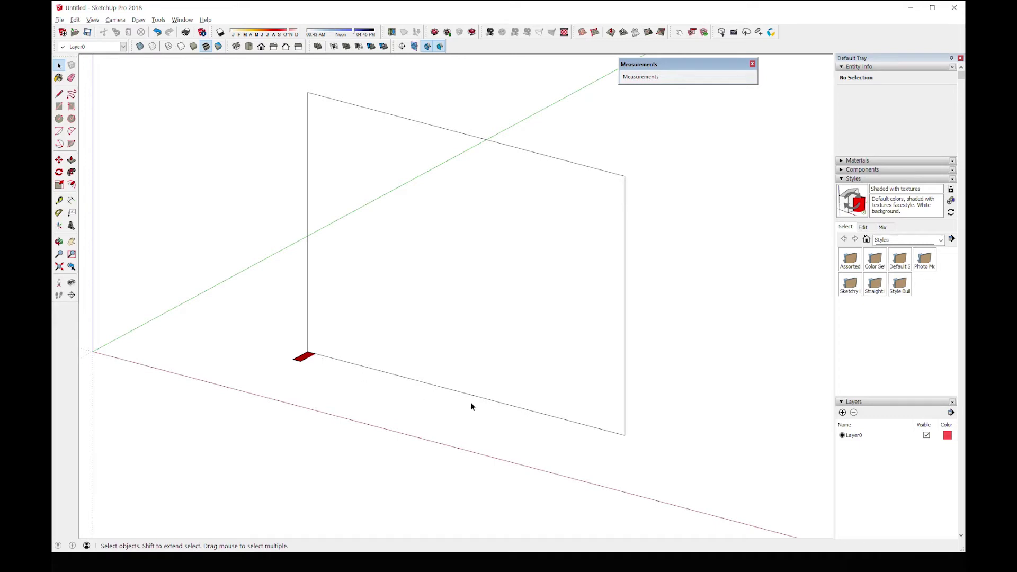
- Select every edge of the window outline as the path and sweep the small profile face around it with Follow Me
{"action": "left_click_drag", "start_coordinate": [699, 433], "coordinate": [609, 377]}
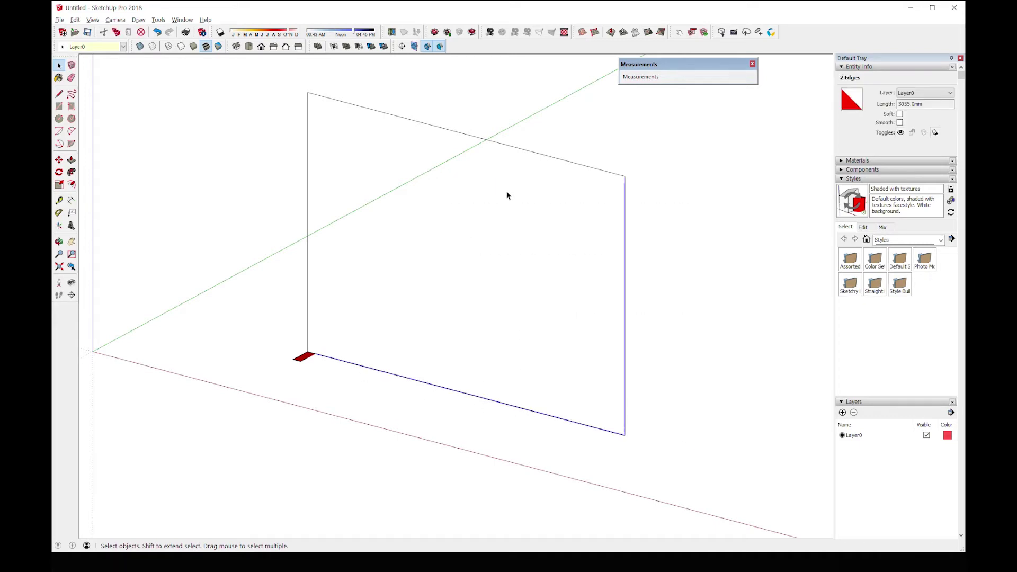
{"action": "left_click", "coordinate": [469, 134], "text": "shift"}
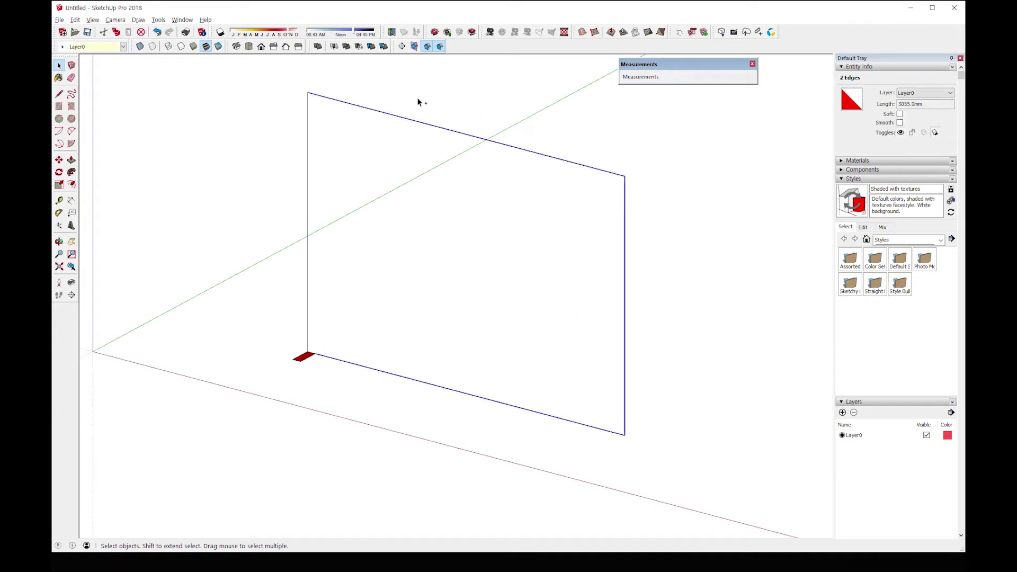
{"action": "left_click", "coordinate": [308, 318], "text": "shift"}
{"action": "scroll", "coordinate": [312, 339], "scroll_direction": "up", "scroll_amount": 4}
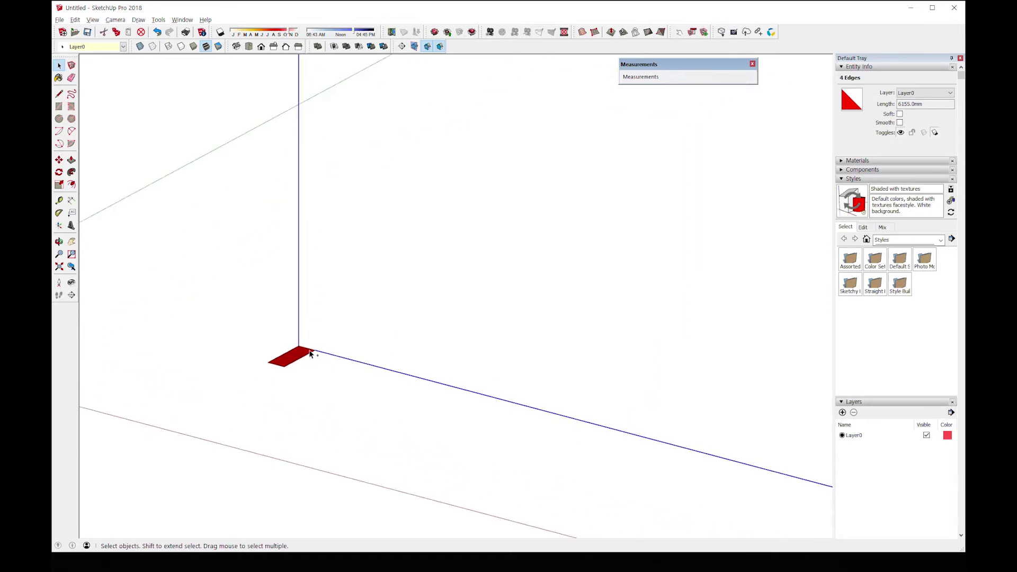
{"action": "left_click", "coordinate": [310, 350], "text": "shift"}
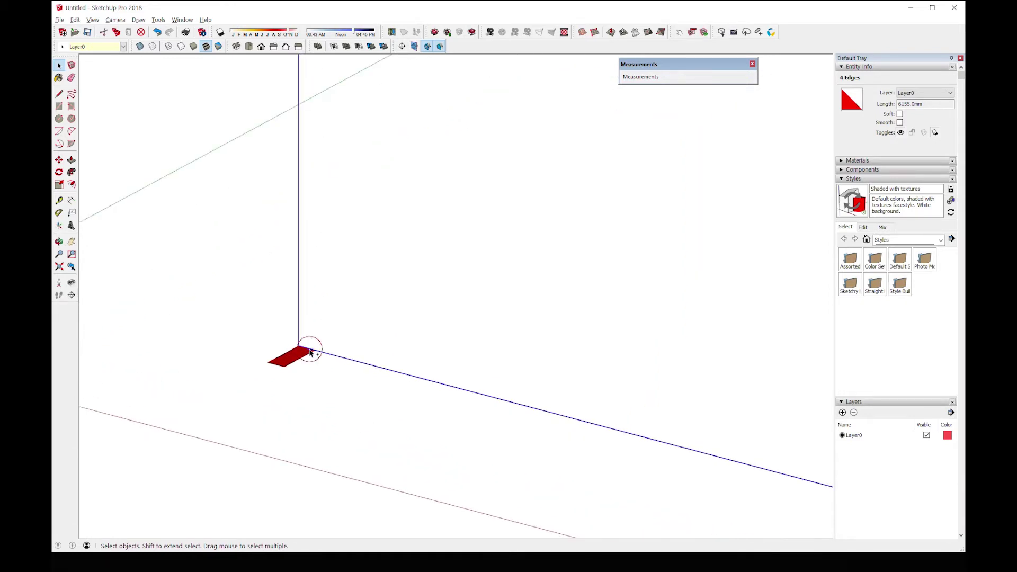
{"action": "left_click", "coordinate": [72, 174]}
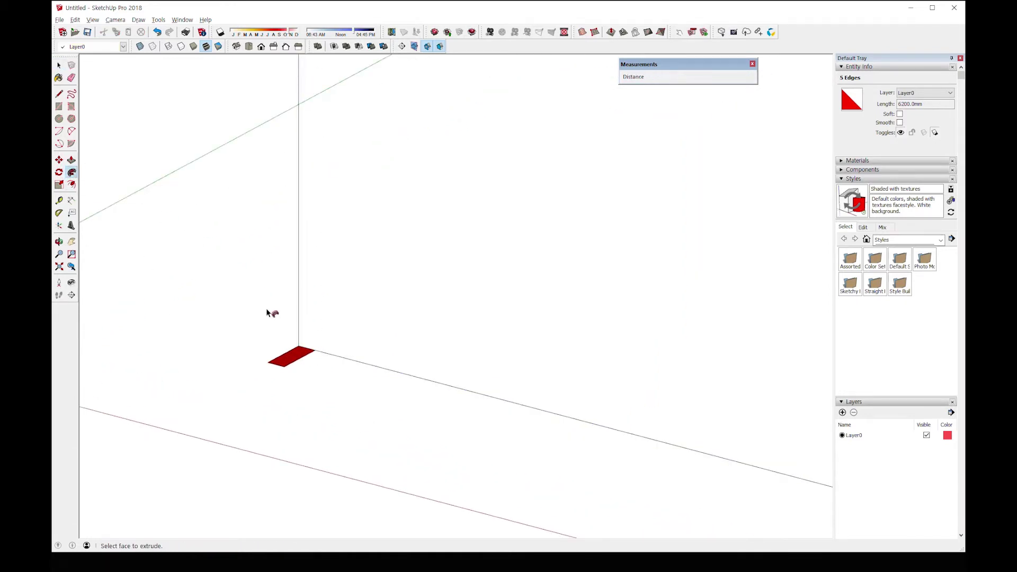
{"action": "left_click", "coordinate": [291, 355]}
{"action": "scroll", "coordinate": [328, 352], "scroll_direction": "down", "scroll_amount": 2}
{"action": "scroll", "coordinate": [347, 350], "scroll_direction": "down", "scroll_amount": 3}
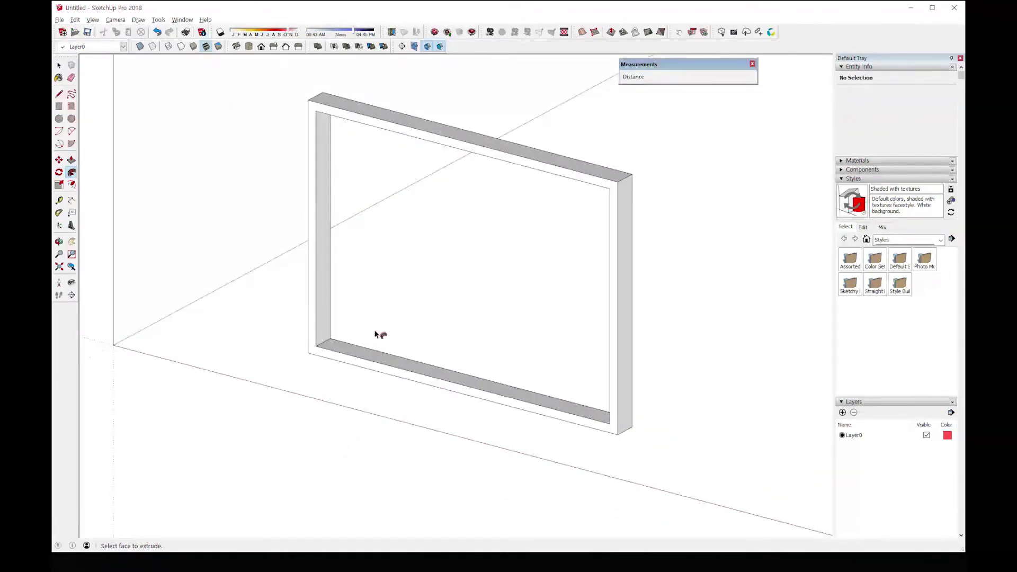
{"action": "mouse_move", "coordinate": [388, 318]}
{"action": "middle_mouse_down"}
{"action": "mouse_move", "coordinate": [408, 294]}
{"action": "mouse_move", "coordinate": [429, 292]}
{"action": "middle_mouse_up"}
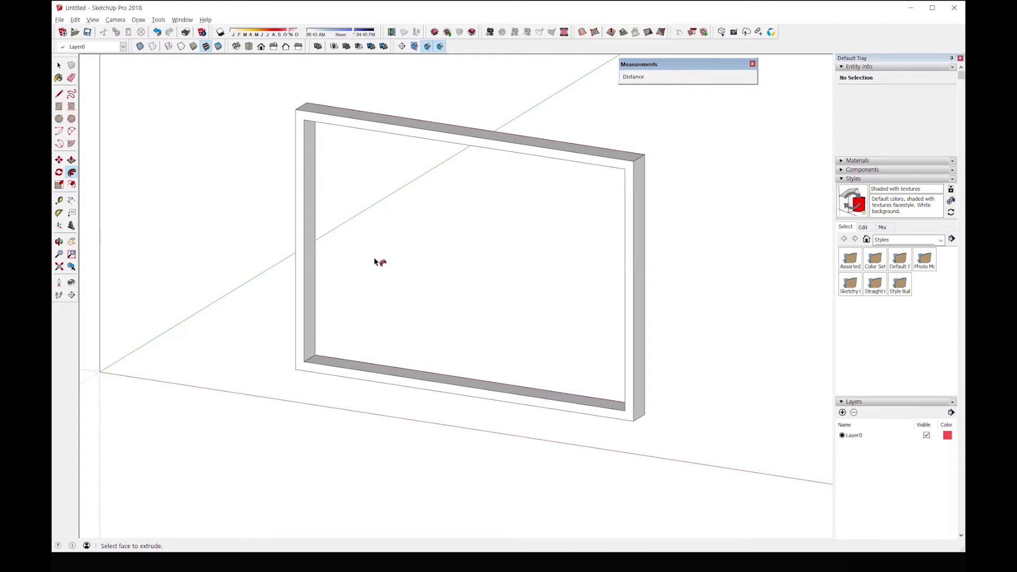
- Dimension the outer frame's overall width above it and its overall height beside it
{"action": "left_click", "coordinate": [71, 203]}
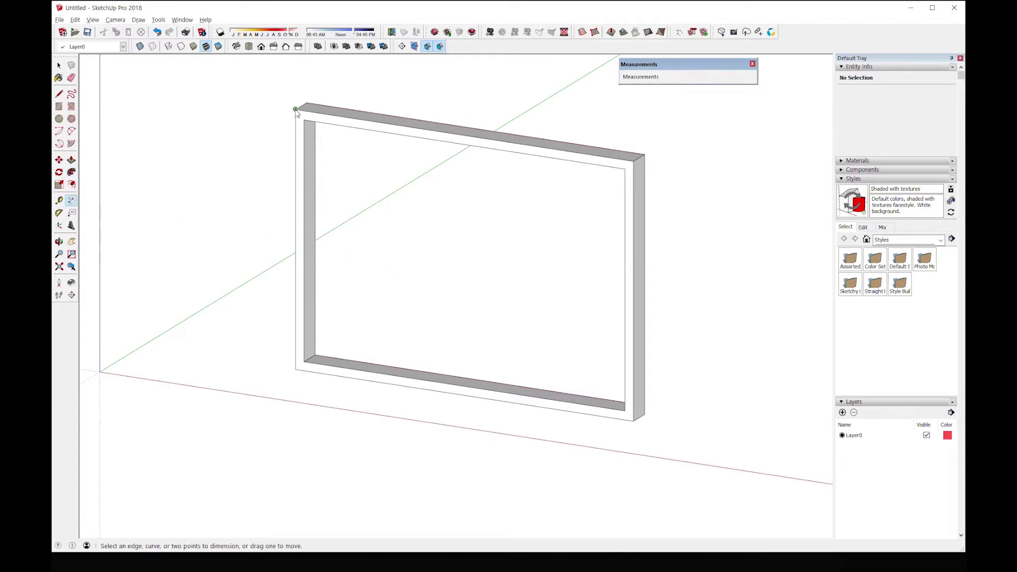
{"action": "left_click", "coordinate": [295, 109]}
{"action": "left_click", "coordinate": [633, 162]}
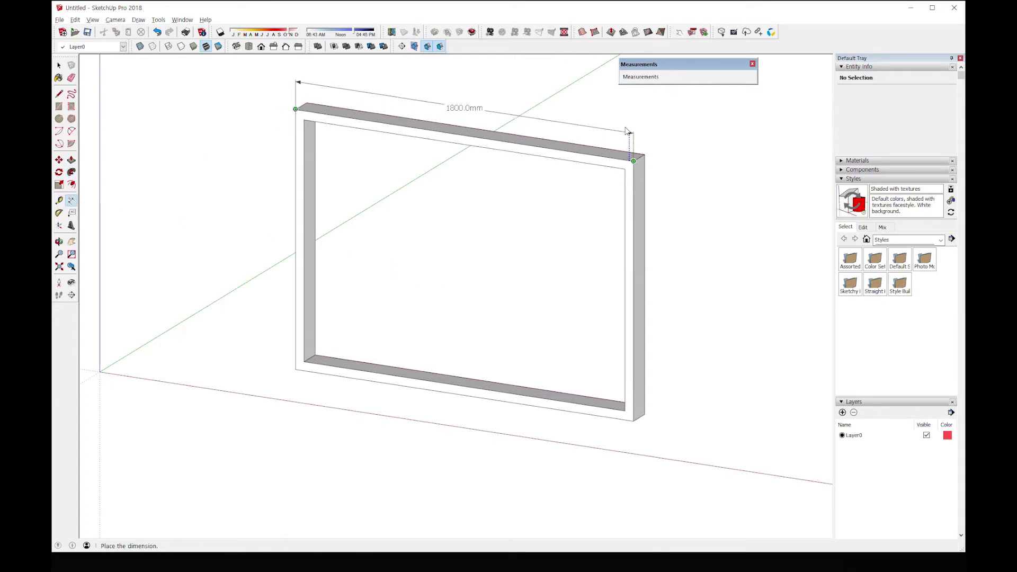
{"action": "left_click", "coordinate": [626, 115]}
{"action": "left_click", "coordinate": [295, 109]}
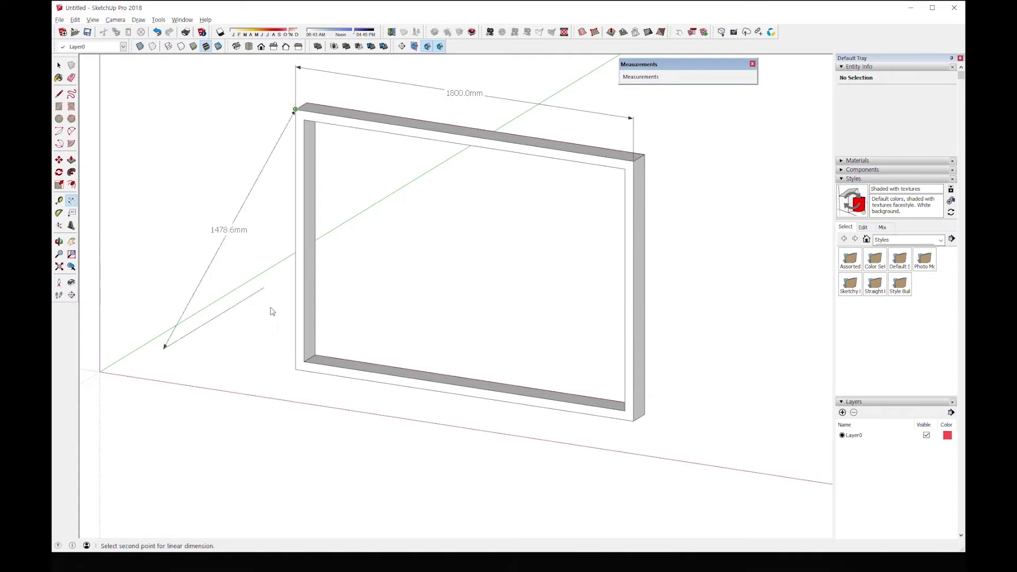
{"action": "left_click", "coordinate": [295, 369]}
{"action": "left_click", "coordinate": [258, 359]}
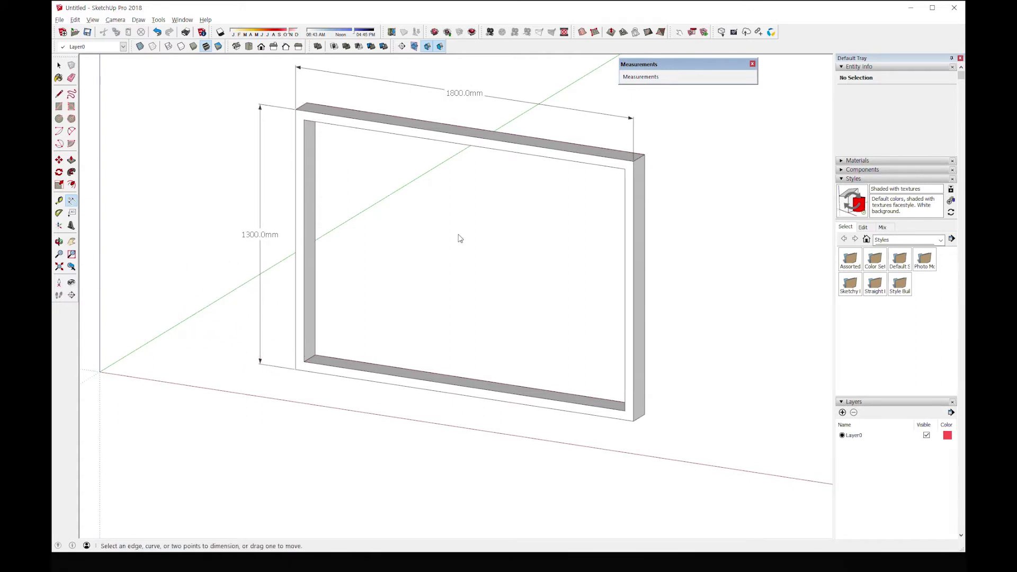
- Delete the width and height dimensions from the outer frame
{"action": "left_click", "coordinate": [59, 64]}
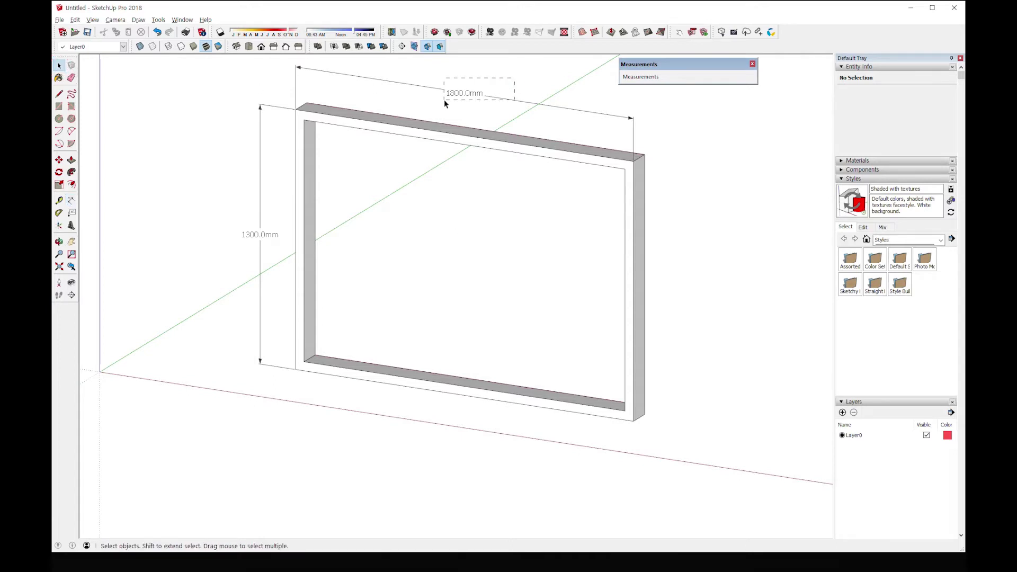
{"action": "key", "text": "Delete"}
{"action": "left_click", "coordinate": [263, 235]}
{"action": "key", "text": "Delete"}
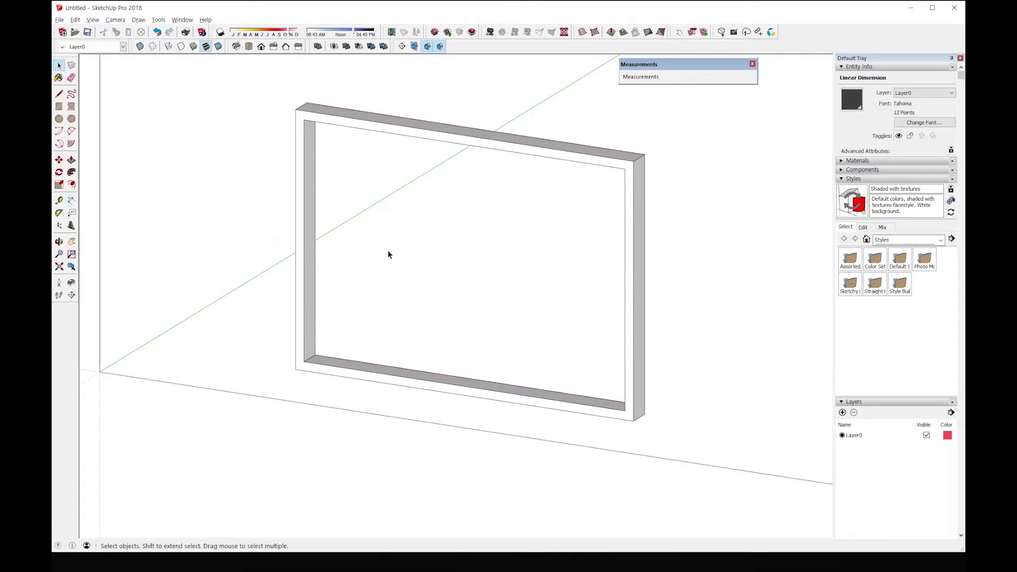
- Select all the connected geometry of the outer frame, make it a group, and clear the selection
{"action": "triple_click", "coordinate": [426, 137]}
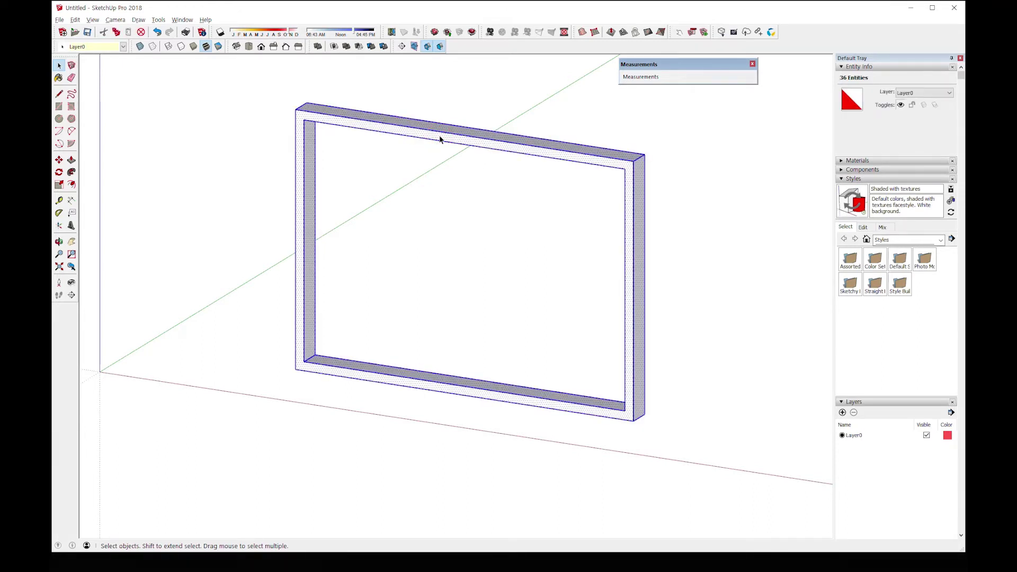
{"action": "right_click", "coordinate": [440, 137]}
{"action": "left_click", "coordinate": [477, 219]}
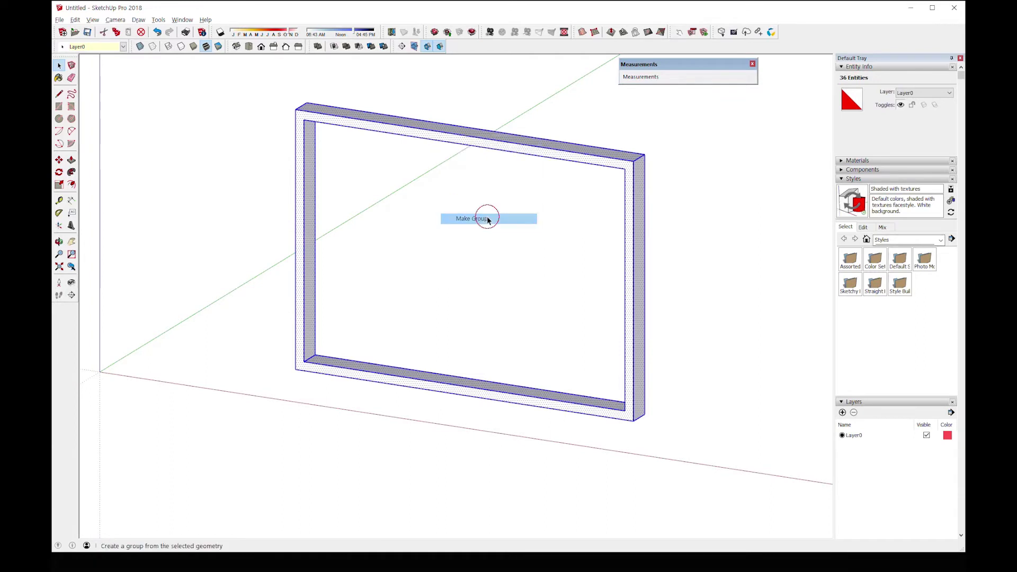
{"action": "left_click", "coordinate": [474, 249]}
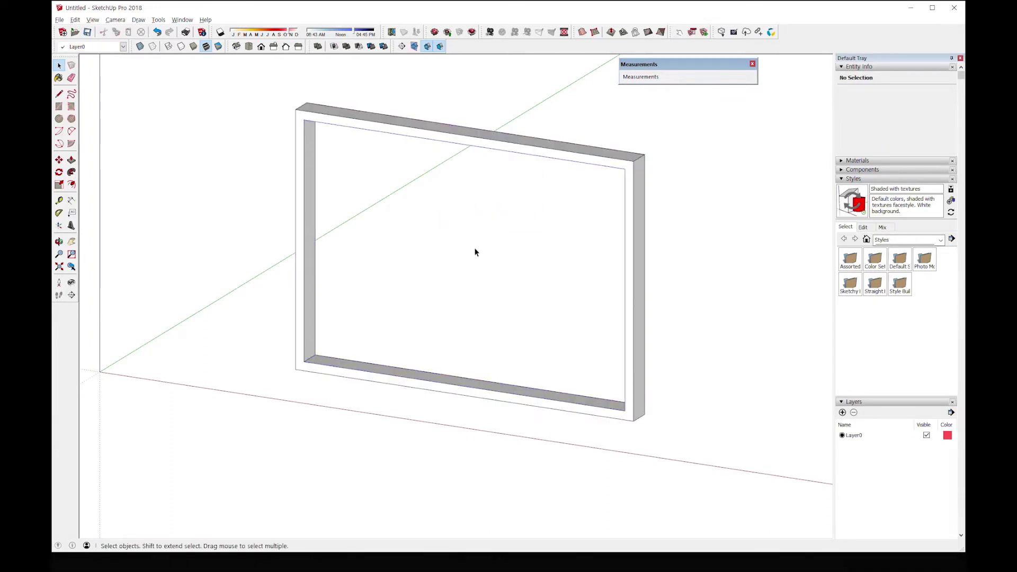
- Place a vertical guide line from the frame's inner side edge through the midpoint of its inner top edge
{"action": "middle_click_drag", "start_coordinate": [475, 253], "coordinate": [498, 209]}
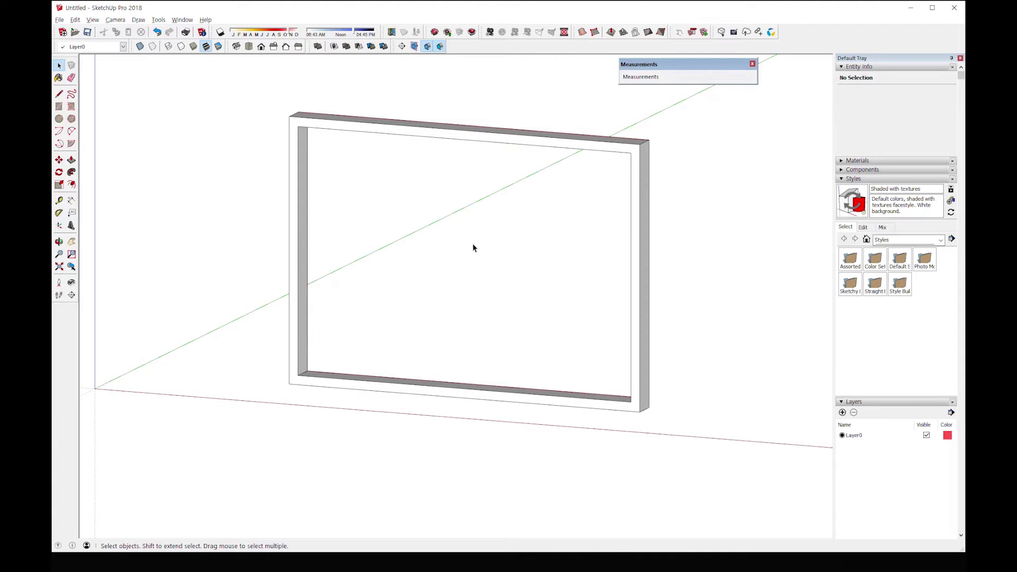
{"action": "left_click", "coordinate": [59, 200]}
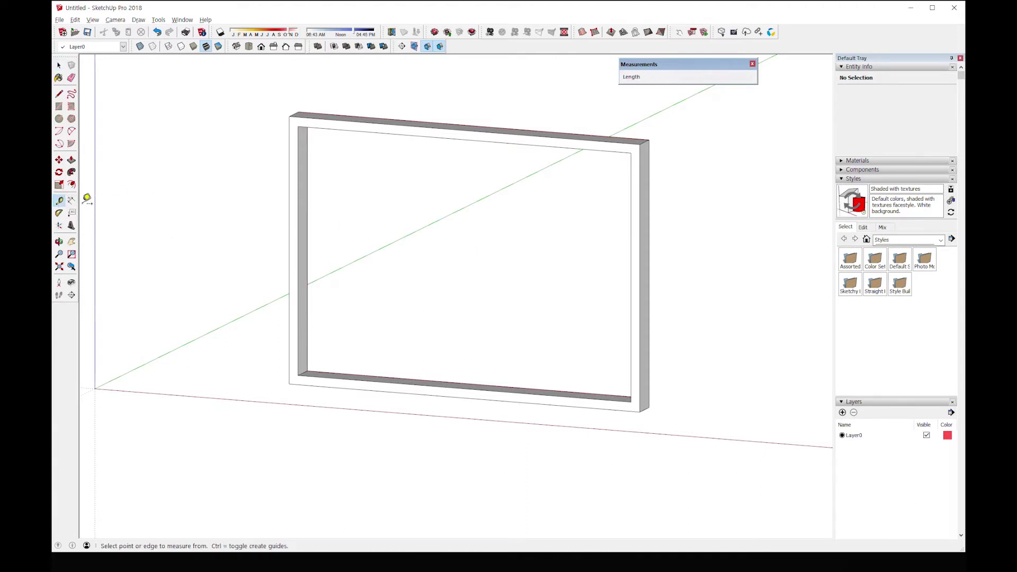
{"action": "left_click", "coordinate": [298, 223]}
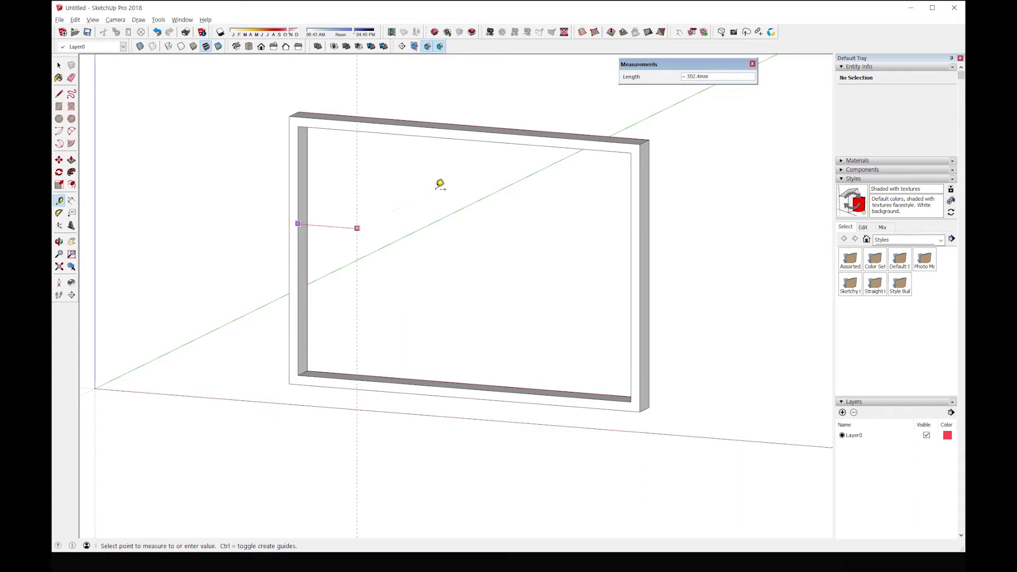
{"action": "left_click", "coordinate": [465, 139]}
- Add a parallel vertical guide line 35 mm from the centre guide, on the side away from the origin
{"action": "middle_click_drag", "start_coordinate": [416, 238], "coordinate": [464, 245]}
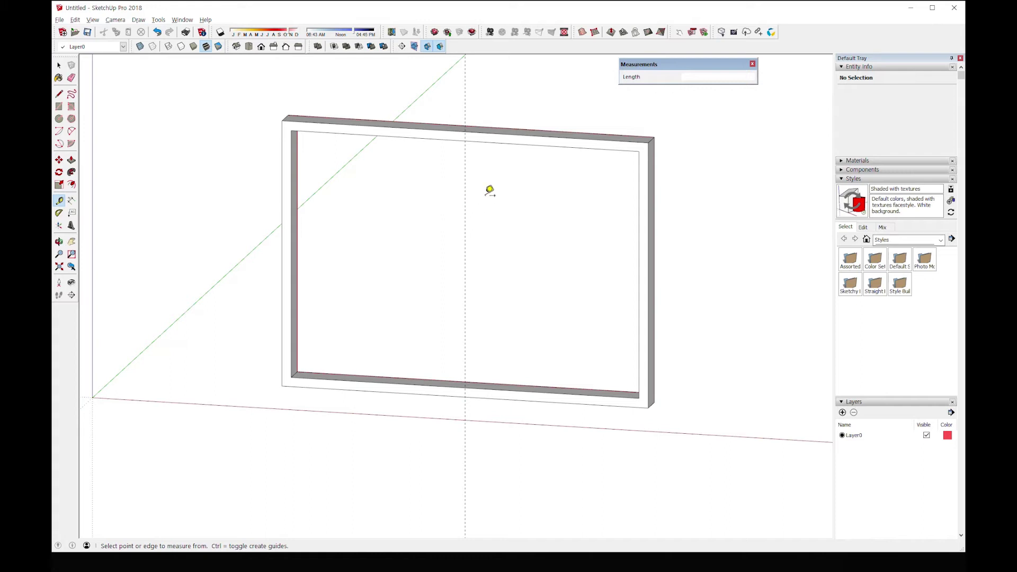
{"action": "mouse_move", "coordinate": [470, 215]}
{"action": "middle_mouse_down"}
{"action": "mouse_move", "coordinate": [445, 236]}
{"action": "mouse_move", "coordinate": [464, 230]}
{"action": "middle_mouse_up"}
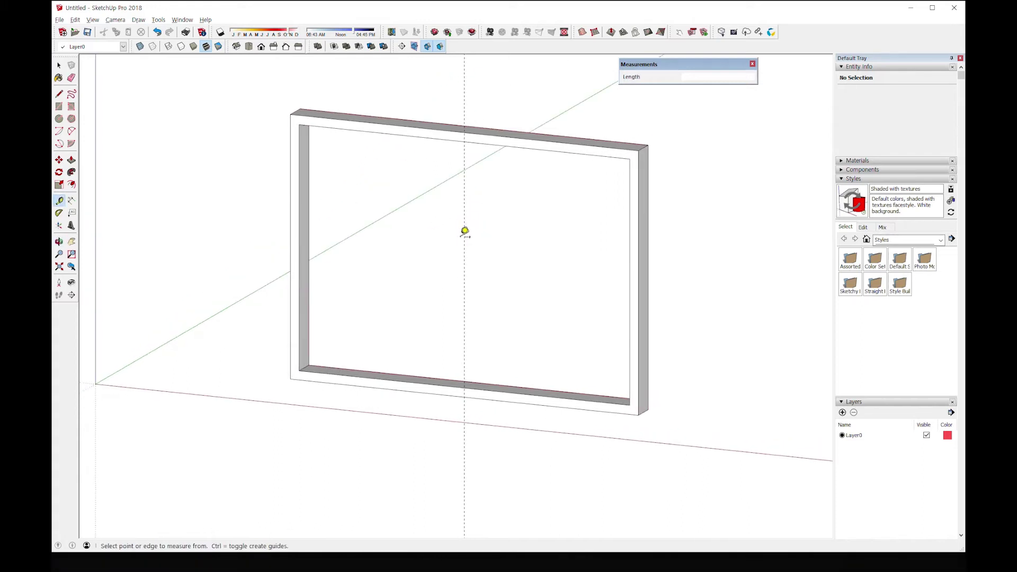
{"action": "left_click", "coordinate": [465, 237]}
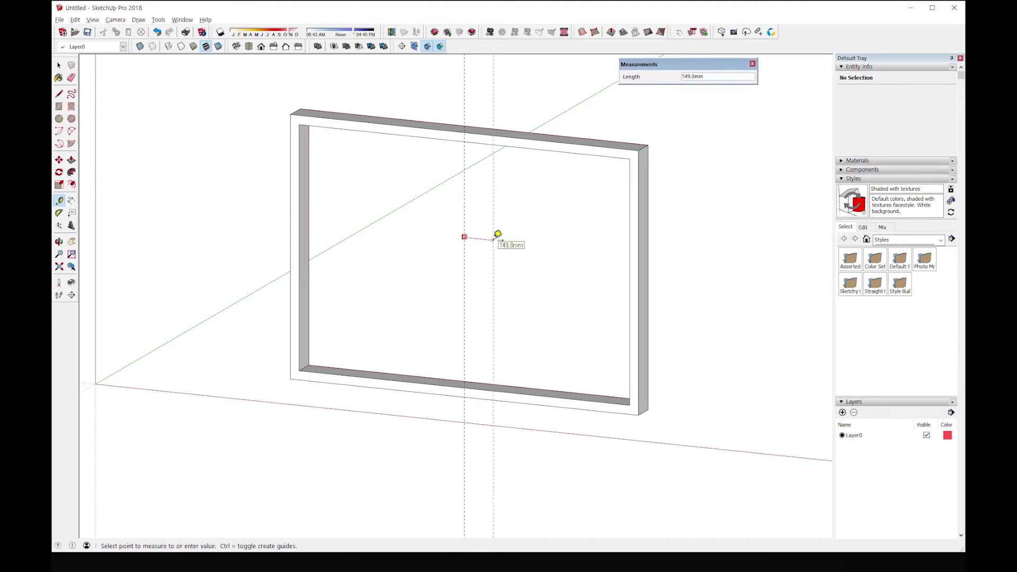
{"action": "type", "text": "35"}
{"action": "key", "text": "Return"}
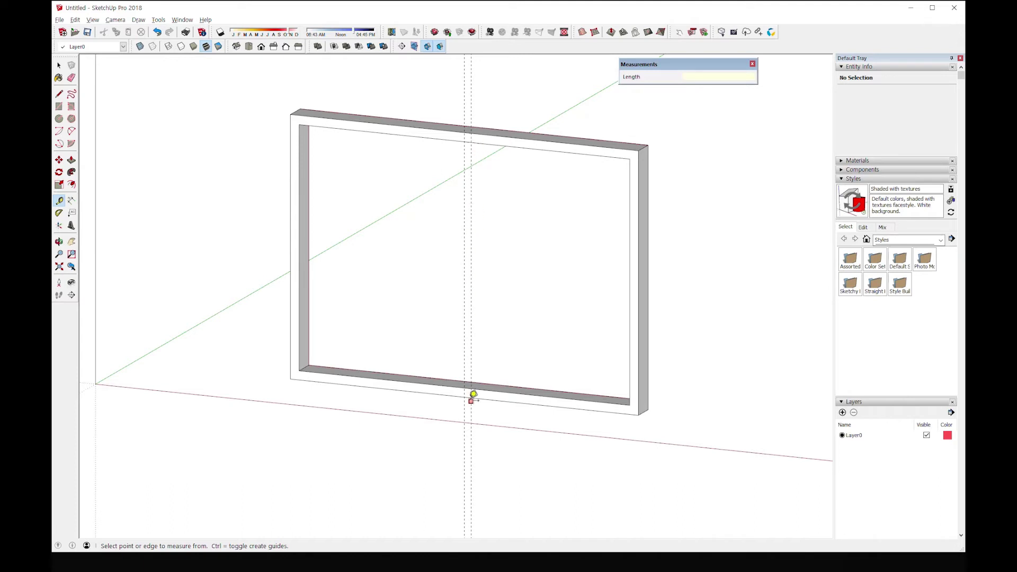
{"action": "left_click", "coordinate": [59, 106]}
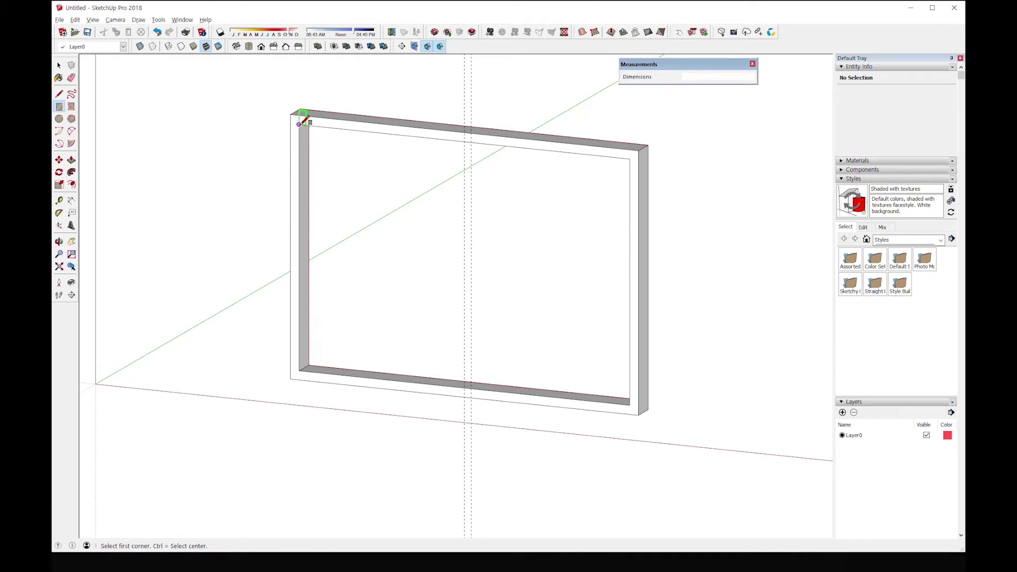
{"action": "left_click", "coordinate": [299, 124]}
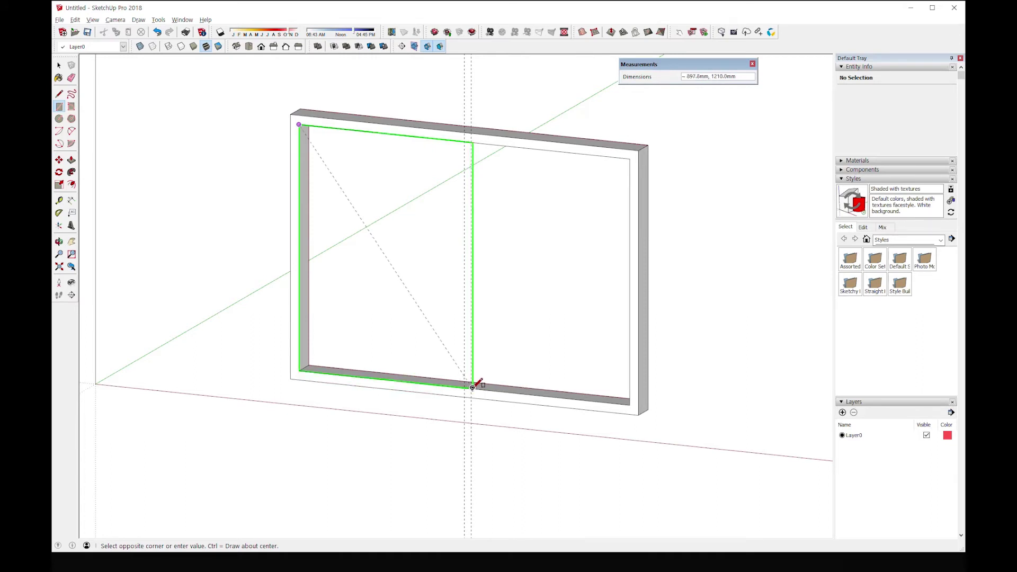
{"action": "scroll", "coordinate": [470, 386], "scroll_direction": "up", "scroll_amount": 2}
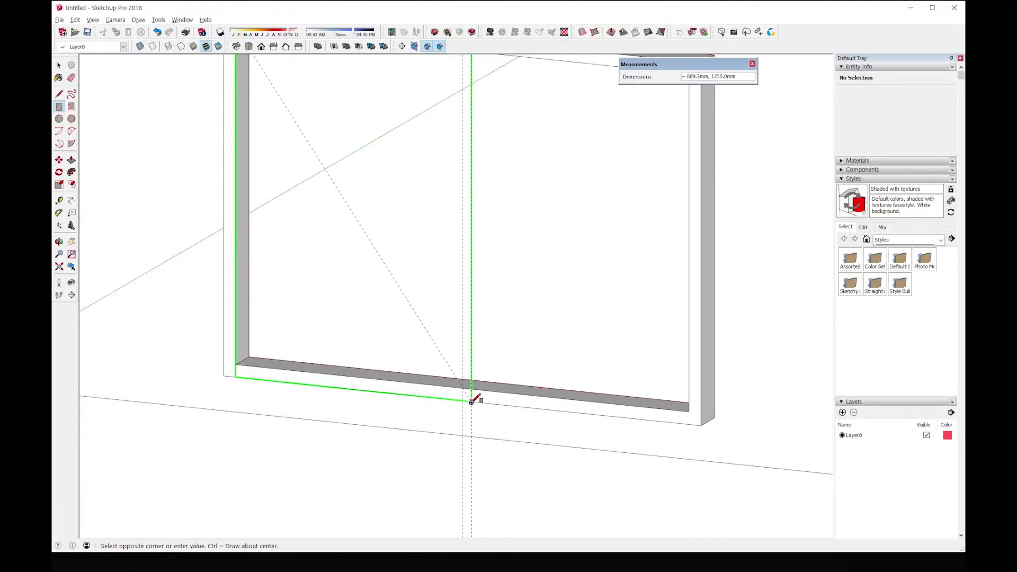
{"action": "scroll", "coordinate": [471, 389], "scroll_direction": "up", "scroll_amount": 3}
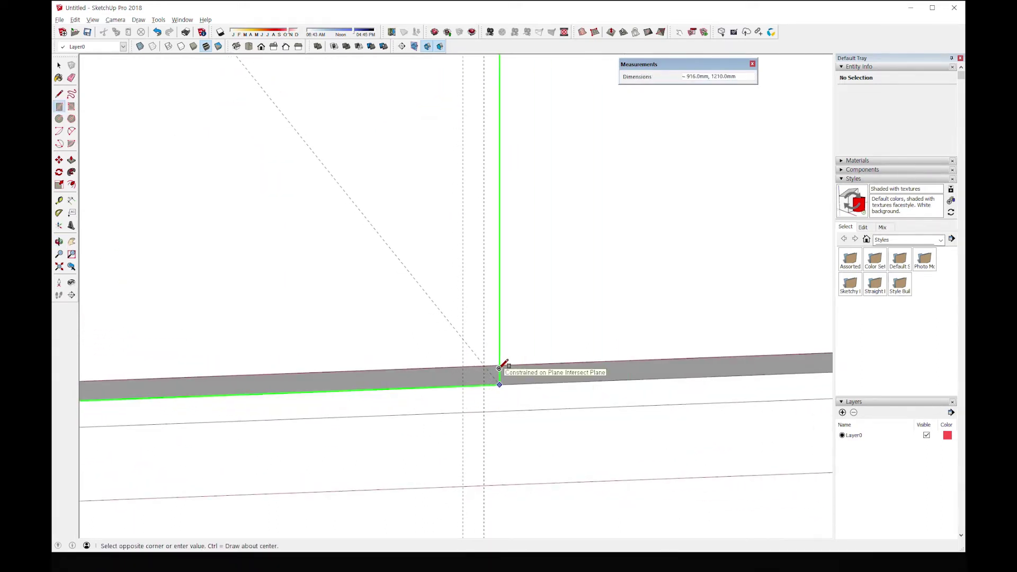
{"action": "key", "text": "Escape"}
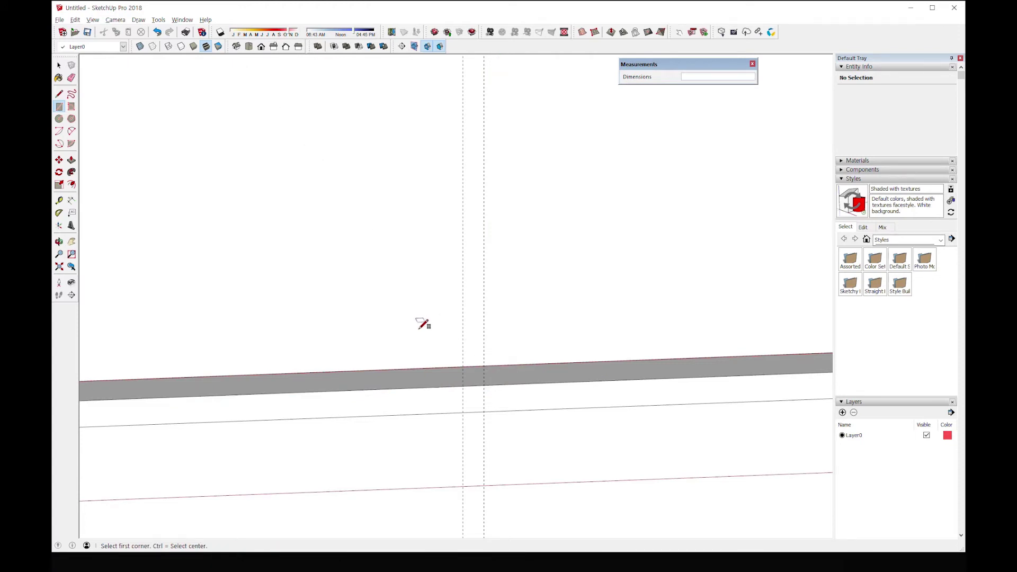
- Place guide lines along the outer frame's inner bottom front edge and its inner side edge nearest the origin
{"action": "left_click", "coordinate": [59, 201]}
{"action": "middle_click_drag", "start_coordinate": [381, 297], "coordinate": [539, 324]}
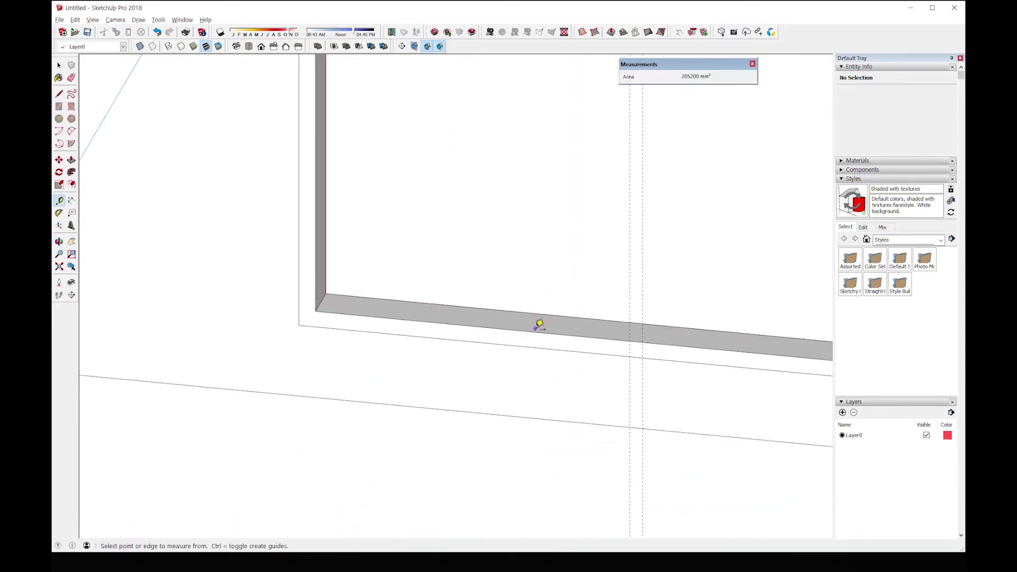
{"action": "middle_click_drag", "start_coordinate": [475, 327], "coordinate": [428, 341]}
{"action": "left_click", "coordinate": [428, 341]}
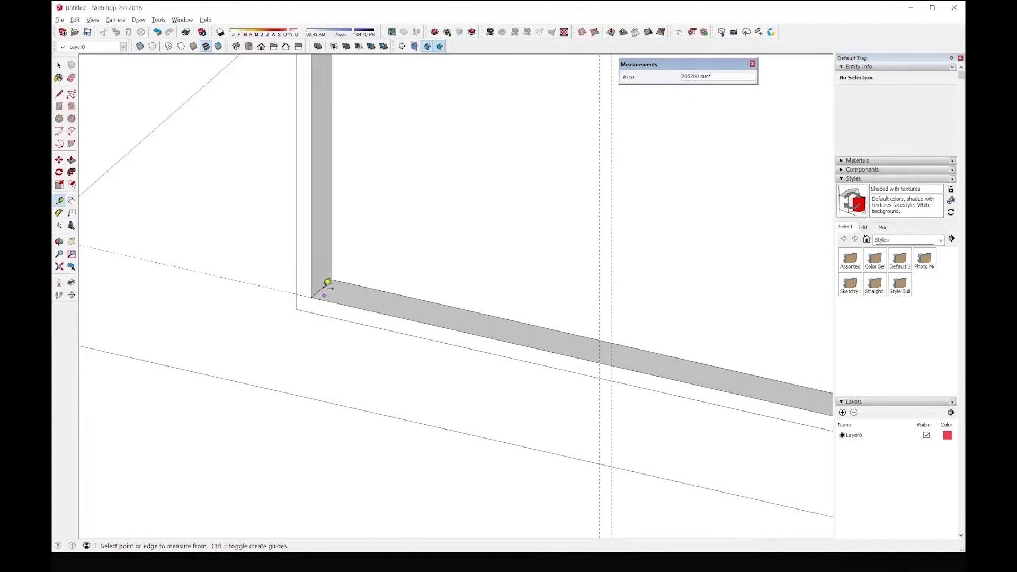
{"action": "left_click", "coordinate": [315, 253]}
{"action": "scroll", "coordinate": [402, 222], "scroll_direction": "down", "scroll_amount": 5}
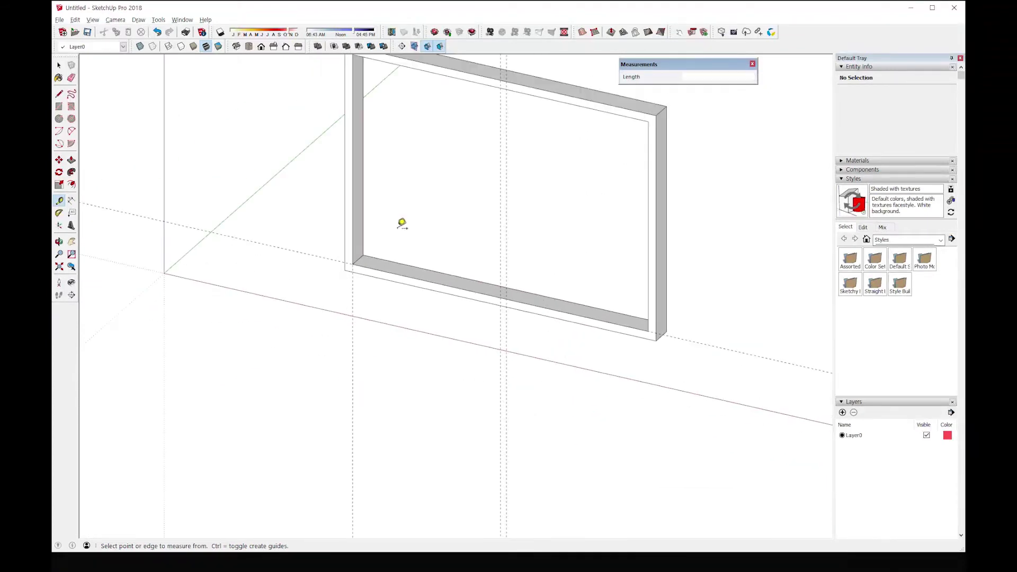
- Draw the sash rectangle, 890 by 1210 mm, from the inner top corner nearest the origin to where the 35 mm offset guide meets the bottom guide
{"action": "left_click", "coordinate": [59, 119]}
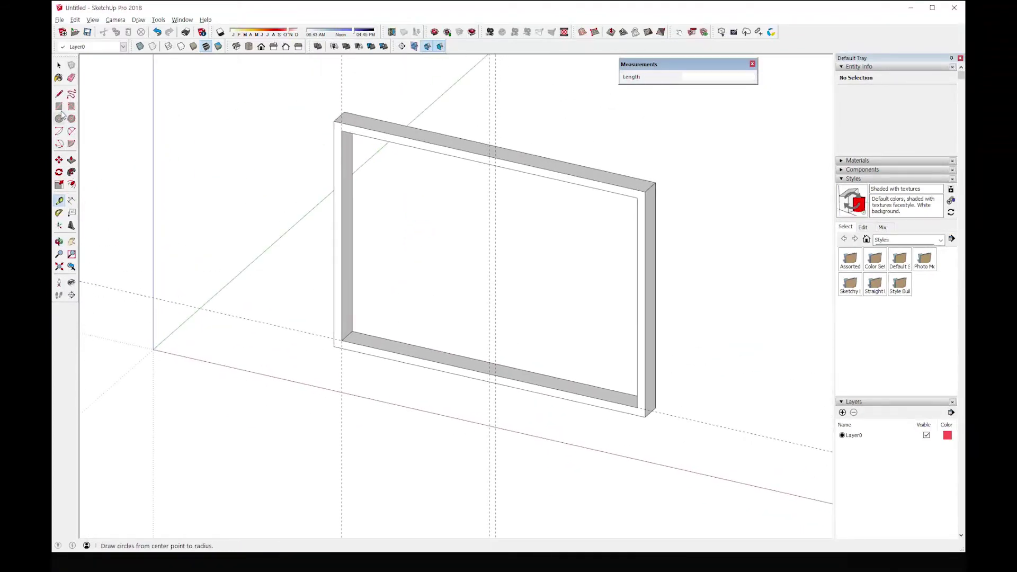
{"action": "left_click", "coordinate": [59, 106]}
{"action": "left_click", "coordinate": [342, 131]}
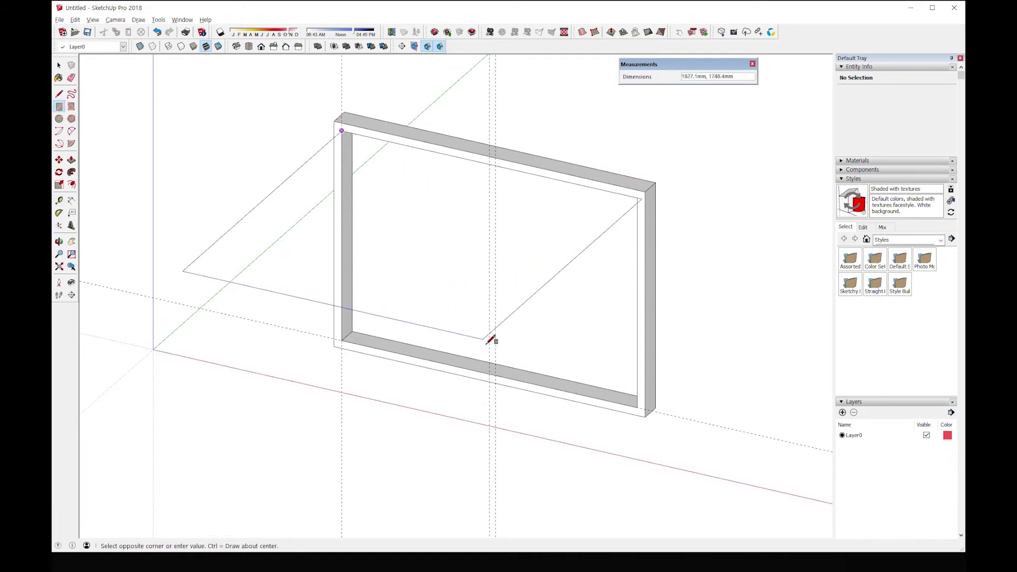
{"action": "left_click", "coordinate": [495, 373]}
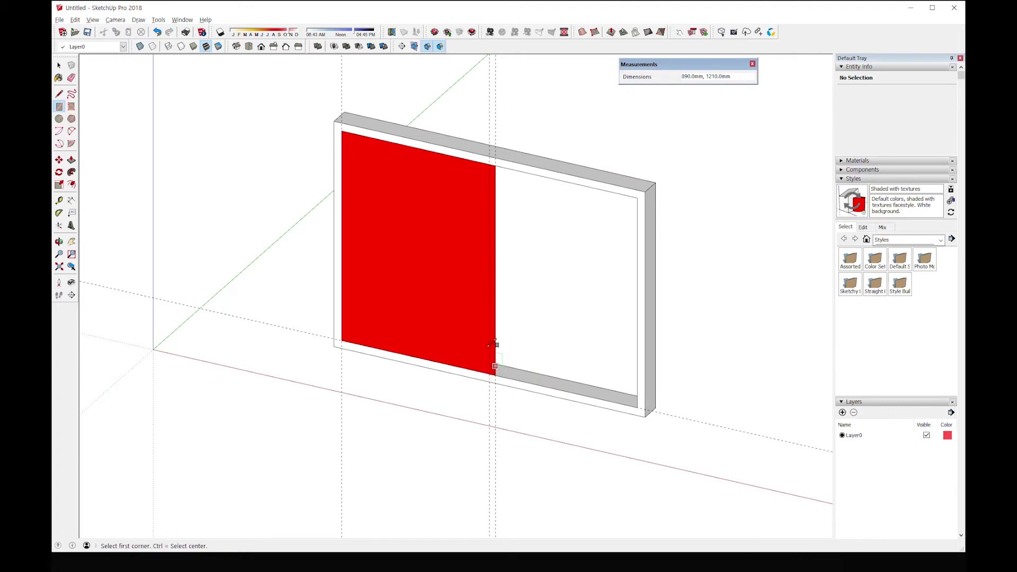
- Offset the sash rectangle's edges 70 mm inward and delete the inner face to leave a sash profile
{"action": "middle_click_drag", "start_coordinate": [493, 346], "coordinate": [541, 301]}
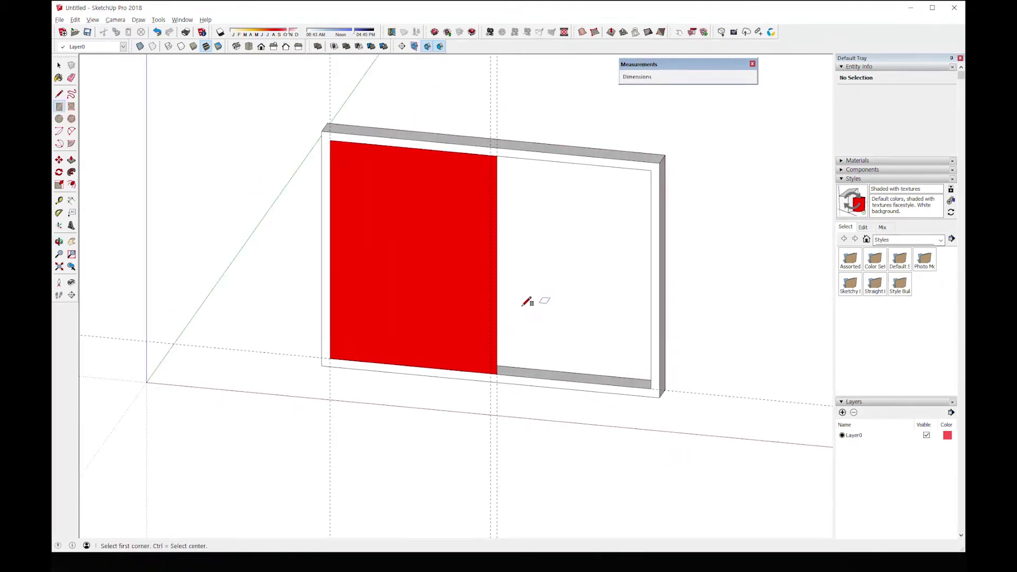
{"action": "left_click", "coordinate": [72, 184]}
{"action": "left_click", "coordinate": [343, 223]}
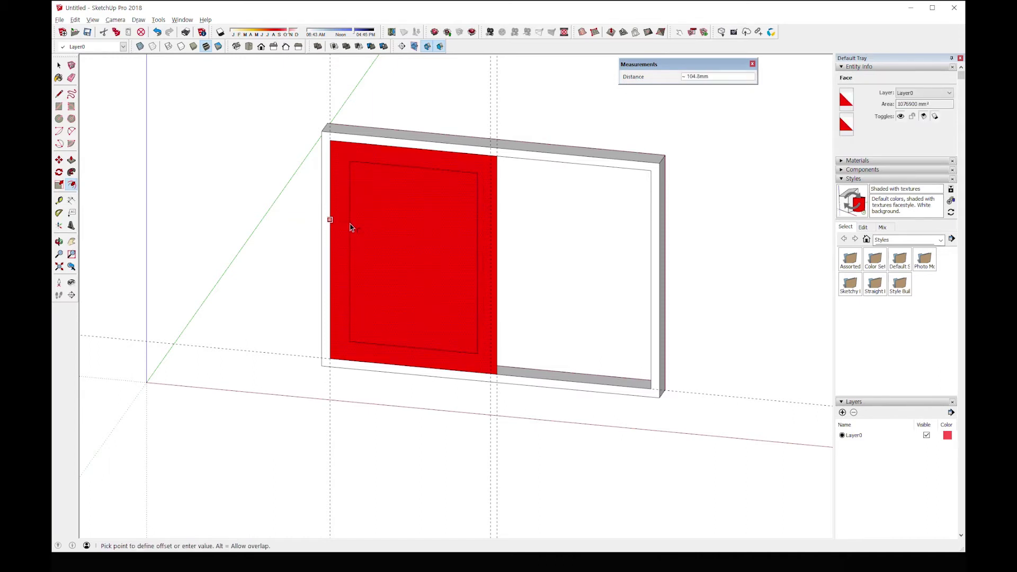
{"action": "type", "text": "70"}
{"action": "key", "text": "Return"}
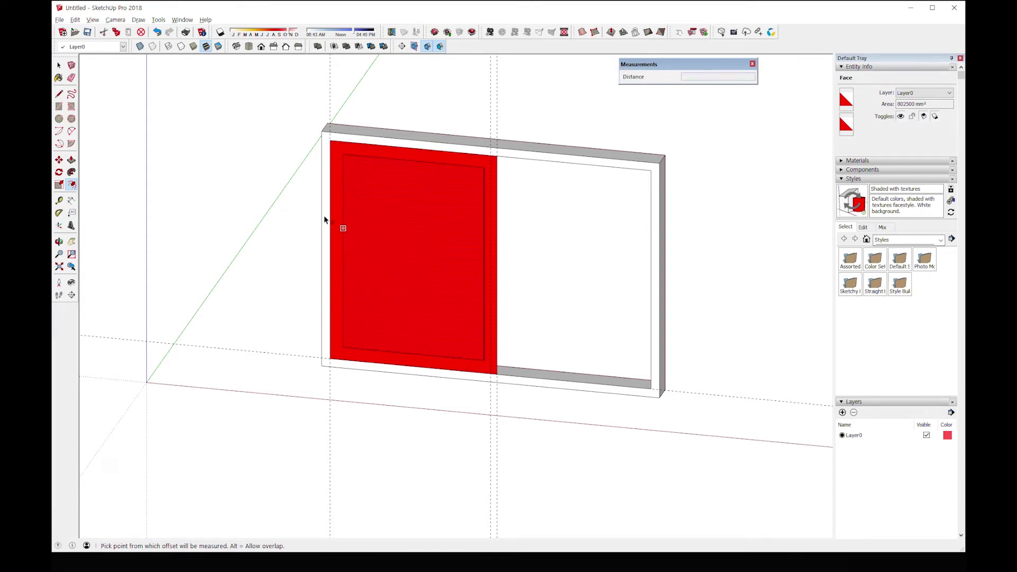
{"action": "key", "text": "space"}
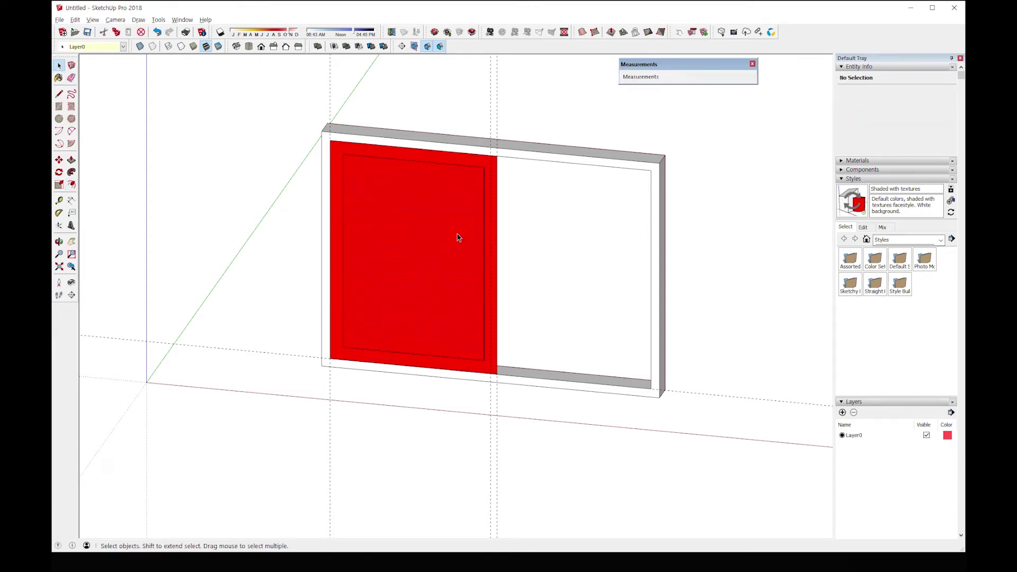
{"action": "left_click", "coordinate": [458, 237]}
{"action": "key", "text": "Delete"}
- Place a lengthwise guide line on the outer frame's inner bottom face, 60 mm from the edge, at mid-depth
{"action": "middle_click_drag", "start_coordinate": [448, 279], "coordinate": [397, 382]}
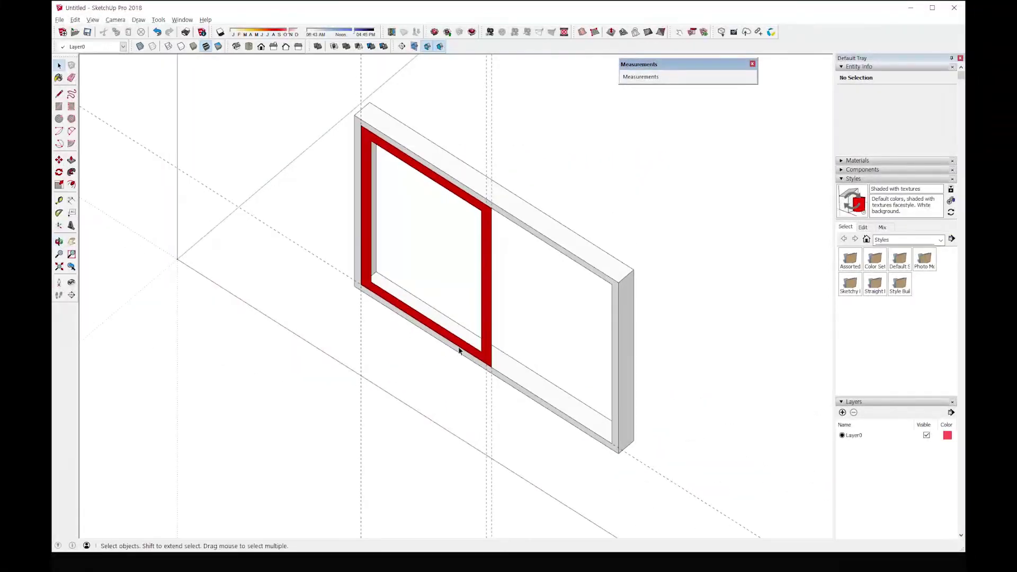
{"action": "scroll", "coordinate": [459, 351], "scroll_direction": "up", "scroll_amount": 3}
{"action": "middle_click_drag", "start_coordinate": [574, 339], "coordinate": [582, 263]}
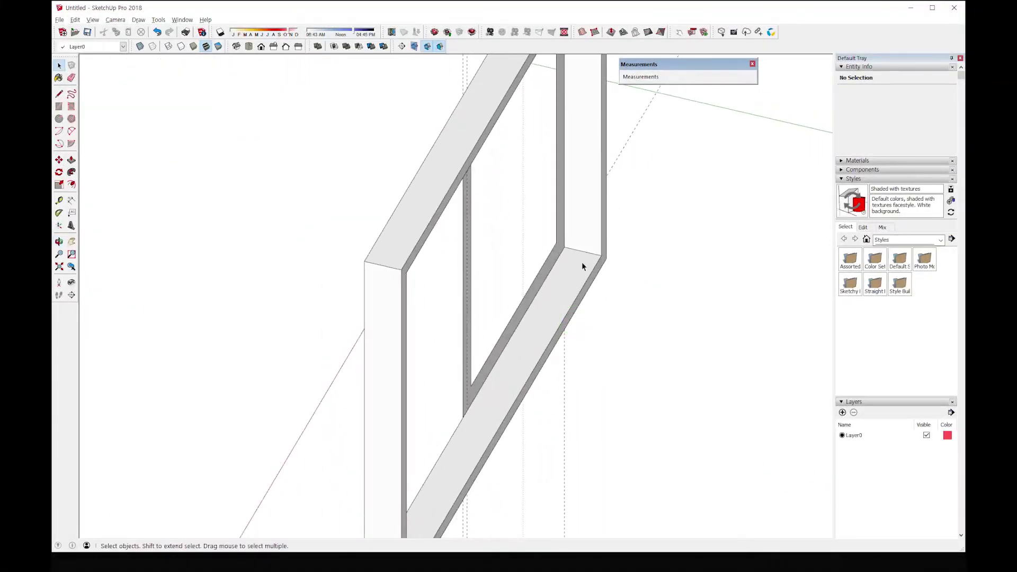
{"action": "left_click", "coordinate": [60, 201]}
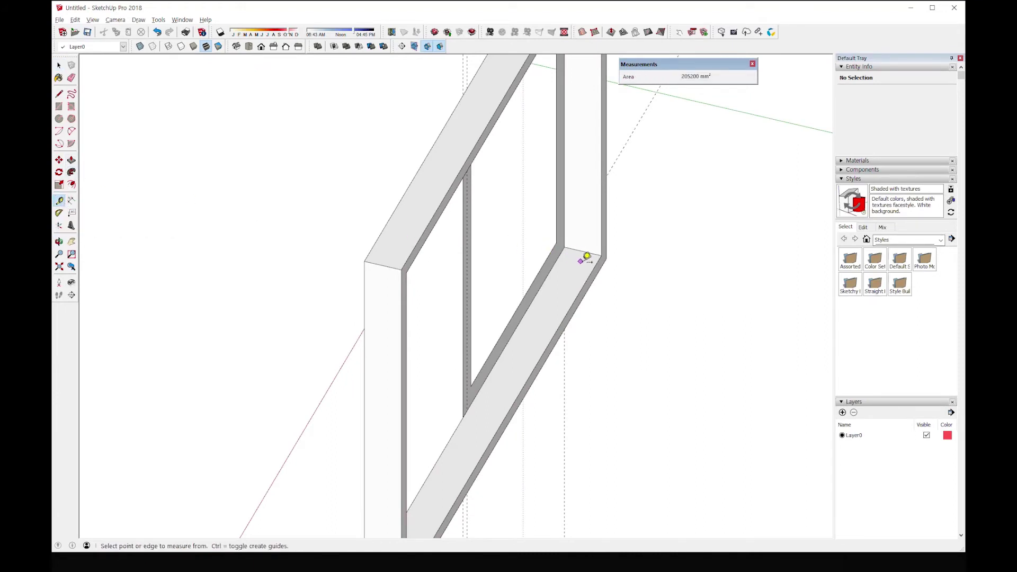
{"action": "left_click", "coordinate": [591, 269]}
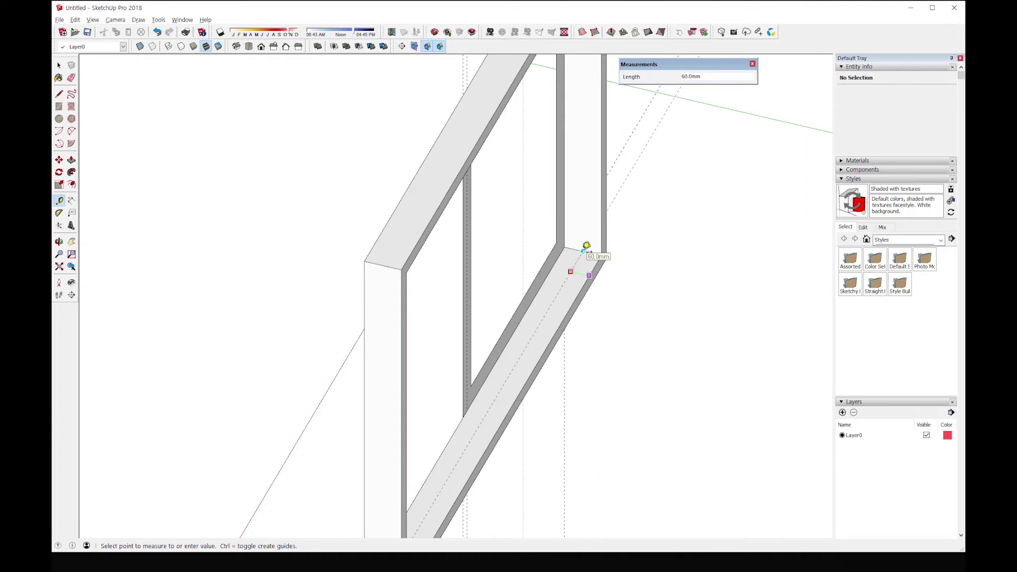
{"action": "left_click", "coordinate": [586, 246]}
- Extrude the sash profile 60 mm into the outer frame, up to the mid-depth guide line
{"action": "middle_click_drag", "start_coordinate": [585, 249], "coordinate": [429, 263]}
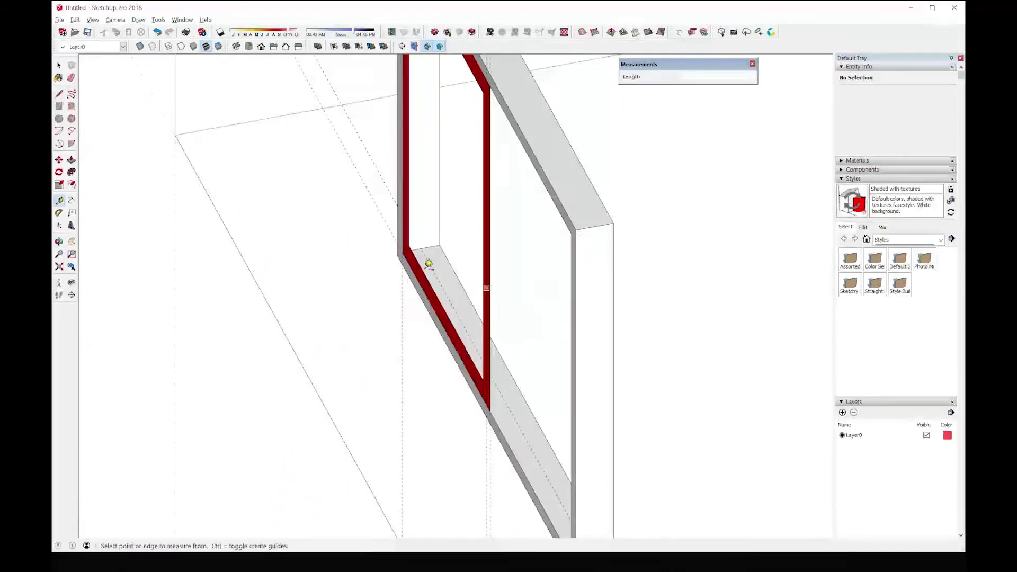
{"action": "left_click", "coordinate": [71, 160]}
{"action": "left_click", "coordinate": [412, 270]}
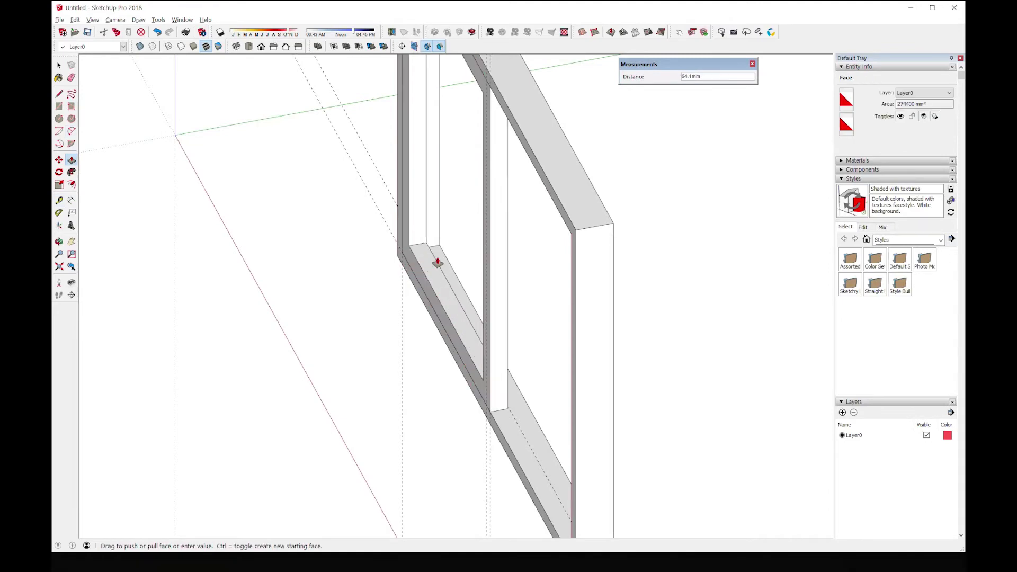
{"action": "middle_click_drag", "start_coordinate": [438, 261], "coordinate": [532, 292]}
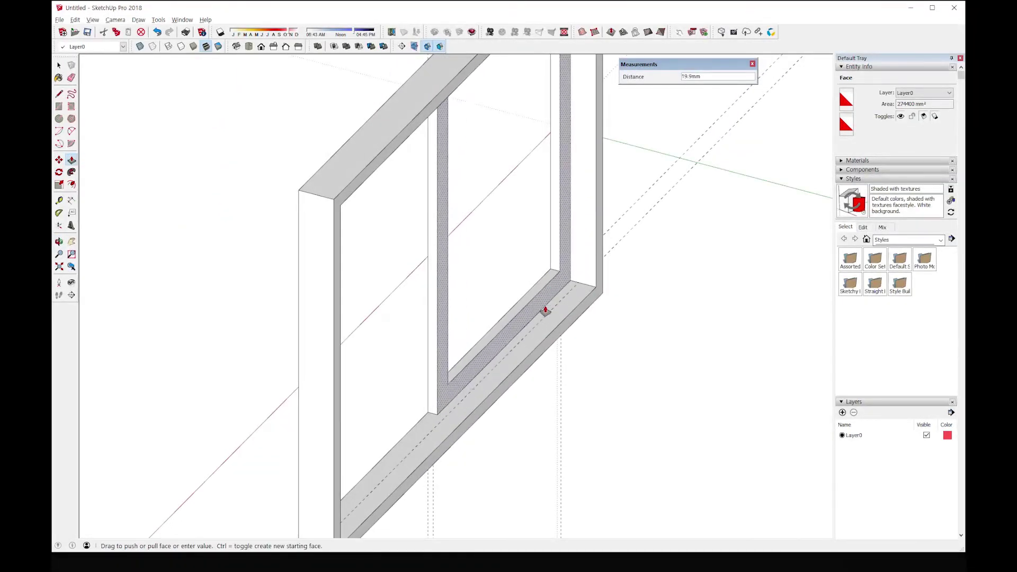
{"action": "left_click", "coordinate": [460, 404]}
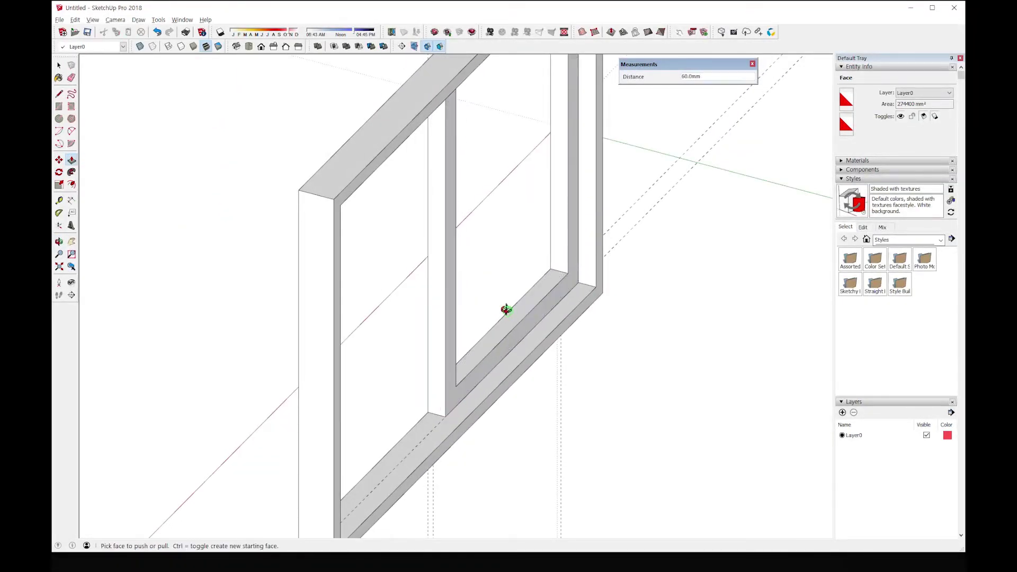
- Push the sash's front face back 15 mm from the front of the outer frame
{"action": "middle_click_drag", "start_coordinate": [508, 309], "coordinate": [468, 409]}
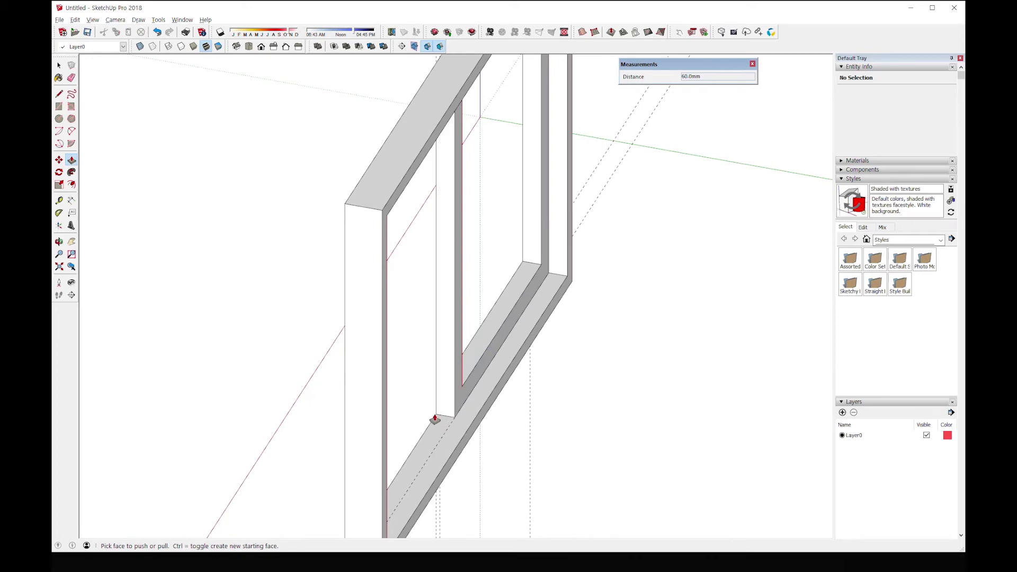
{"action": "left_click", "coordinate": [439, 411]}
{"action": "middle_click_drag", "start_coordinate": [439, 411], "coordinate": [662, 386]}
{"action": "scroll", "coordinate": [492, 416], "scroll_direction": "up", "scroll_amount": 1}
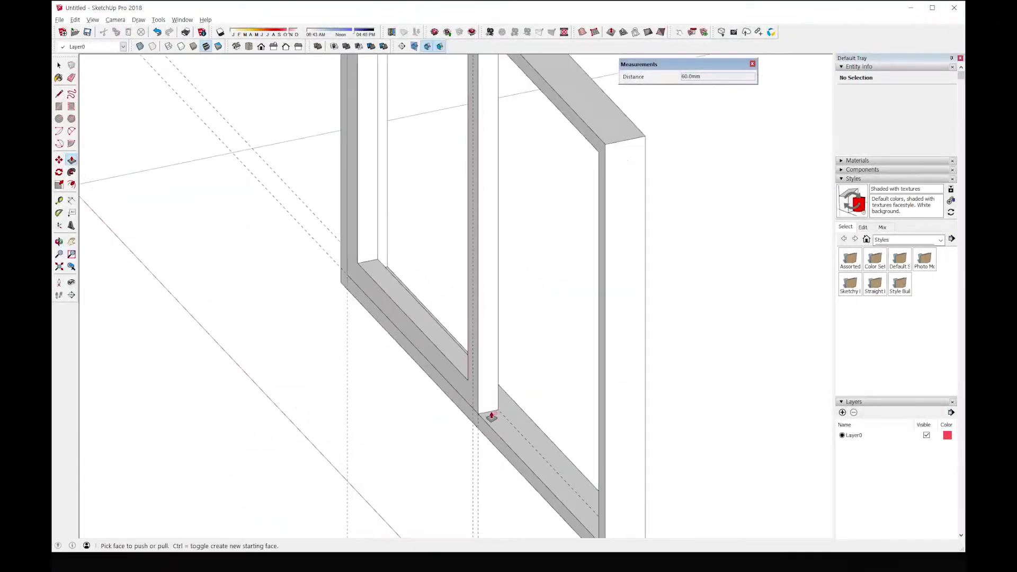
{"action": "scroll", "coordinate": [491, 416], "scroll_direction": "up", "scroll_amount": 2}
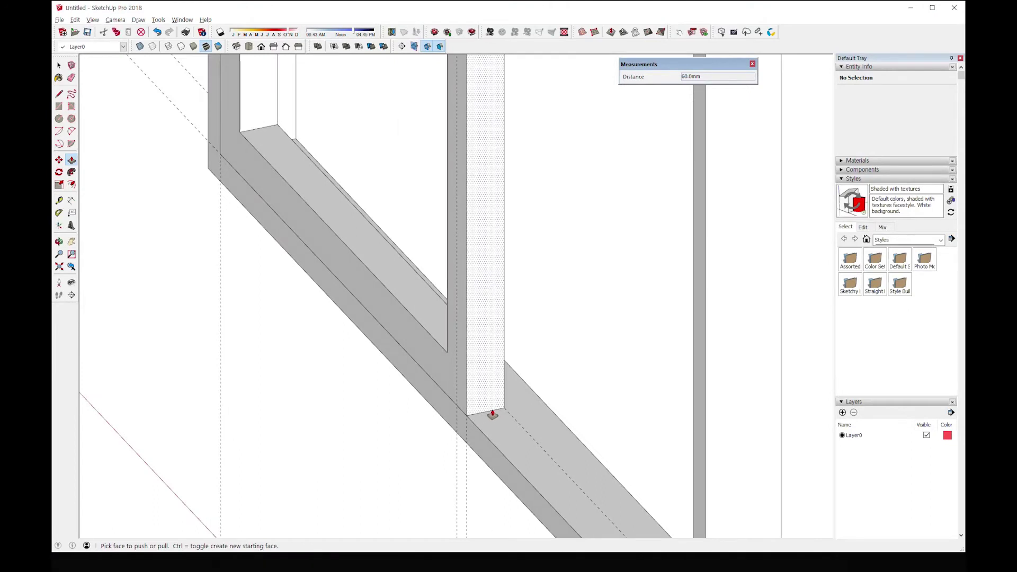
{"action": "left_click", "coordinate": [441, 375]}
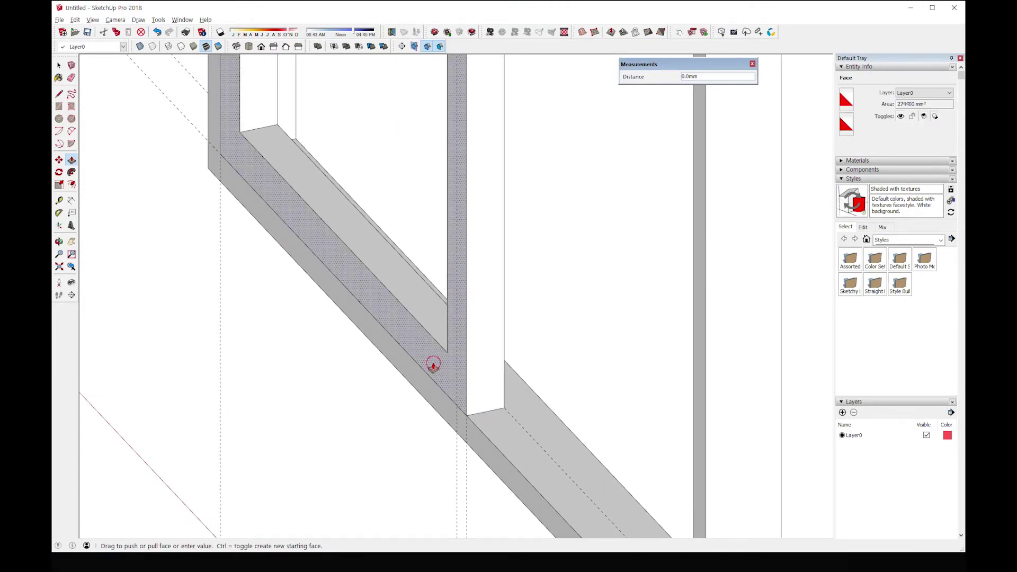
{"action": "left_click", "coordinate": [433, 369]}
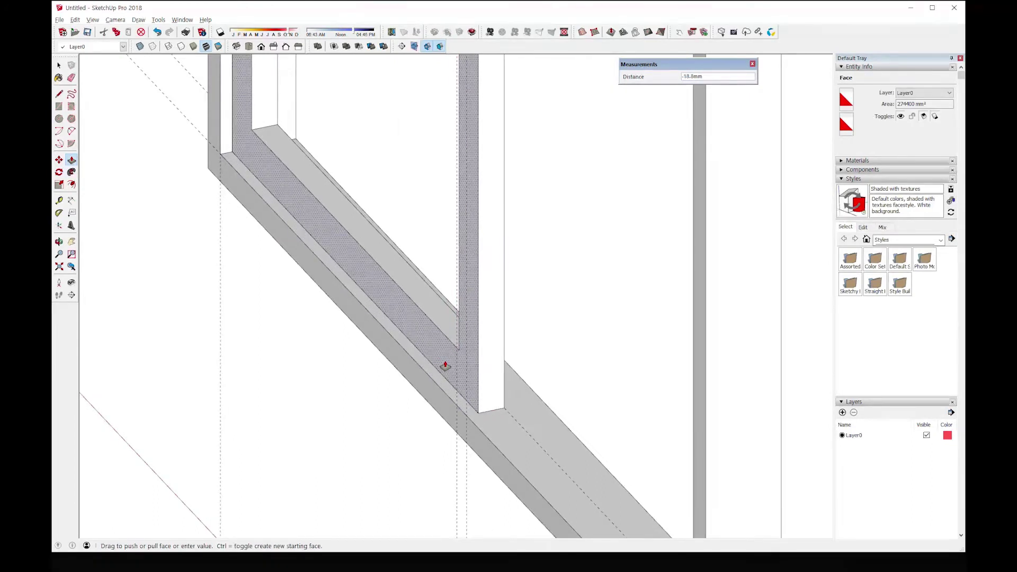
{"action": "key", "text": "Return"}
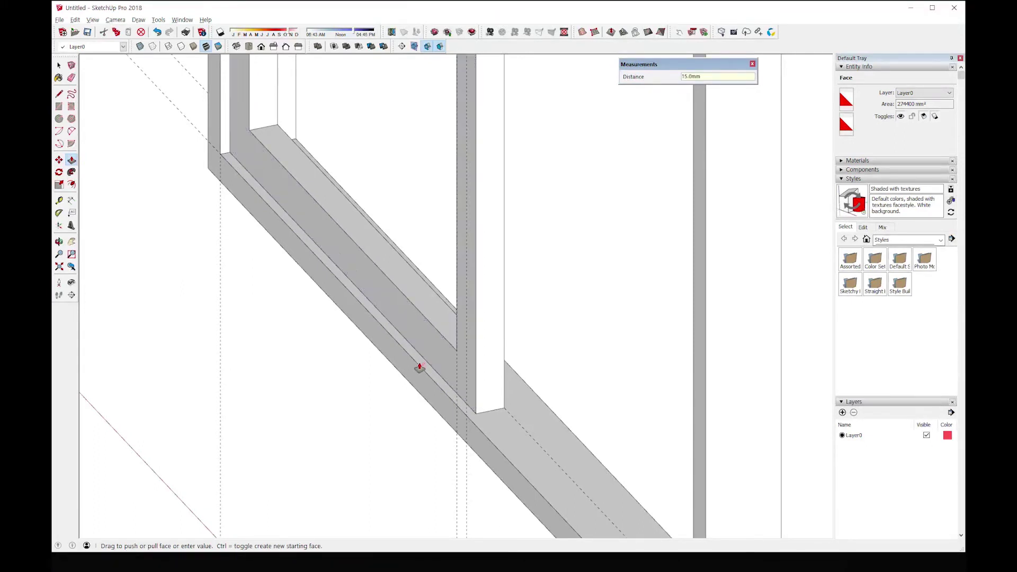
- Dimension the sash's depth at its lower corner beside the centre guides
{"action": "scroll", "coordinate": [420, 367], "scroll_direction": "down", "scroll_amount": 5}
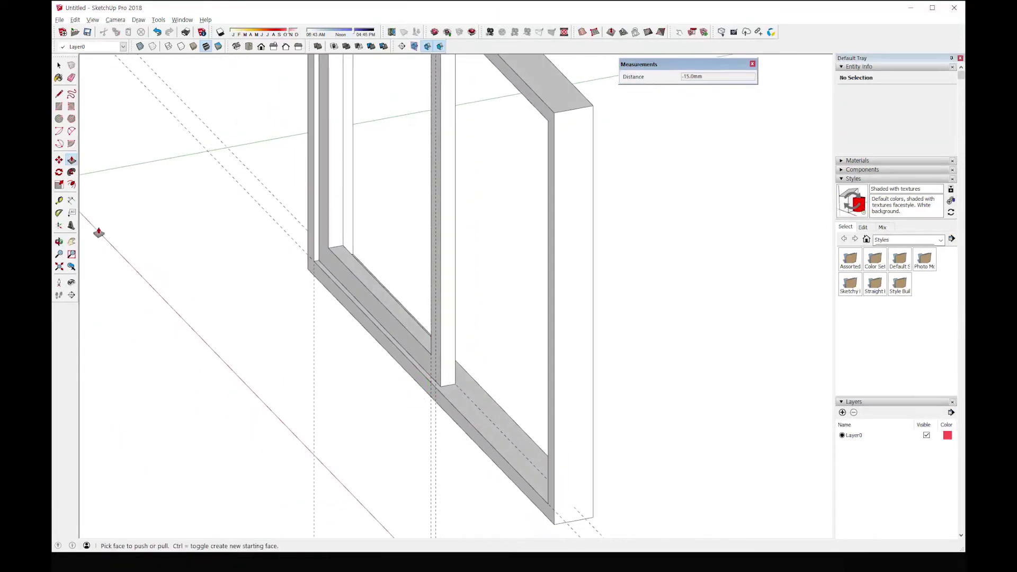
{"action": "left_click", "coordinate": [71, 200]}
{"action": "scroll", "coordinate": [428, 411], "scroll_direction": "up", "scroll_amount": 3}
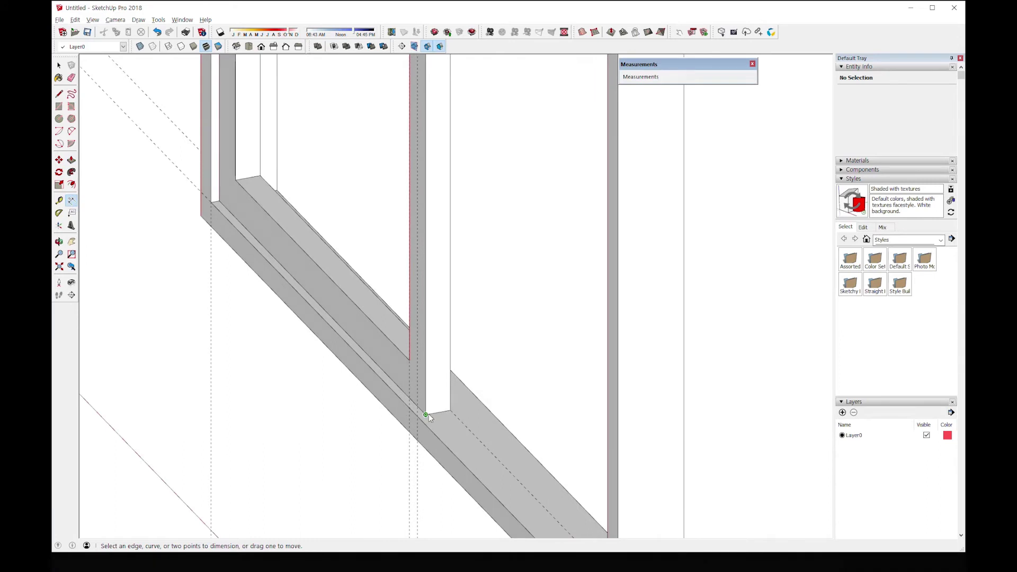
{"action": "left_click", "coordinate": [428, 415]}
{"action": "left_click", "coordinate": [449, 411]}
{"action": "scroll", "coordinate": [475, 449], "scroll_direction": "up", "scroll_amount": 4}
{"action": "left_click", "coordinate": [466, 437]}
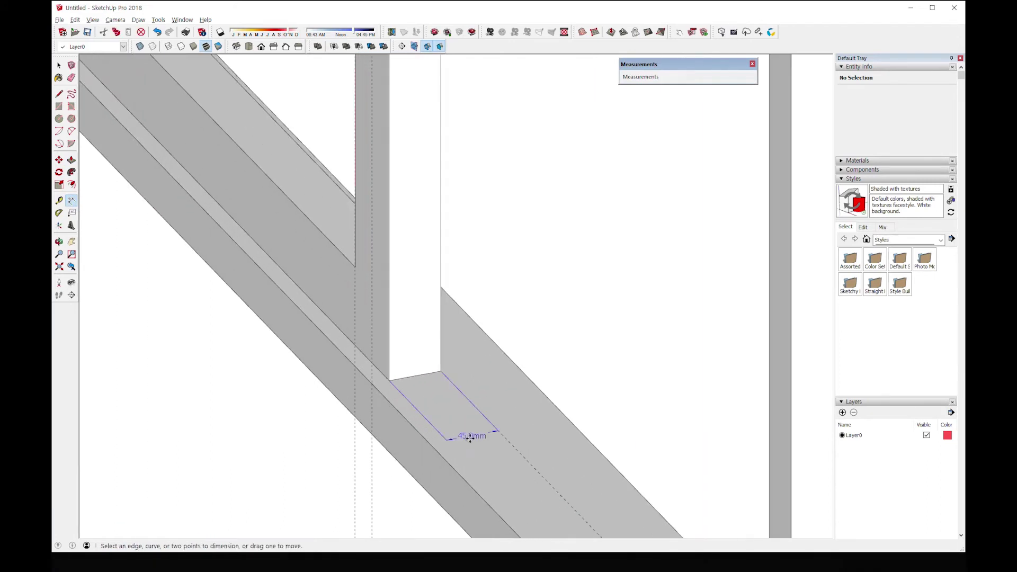
{"action": "left_click", "coordinate": [58, 65]}
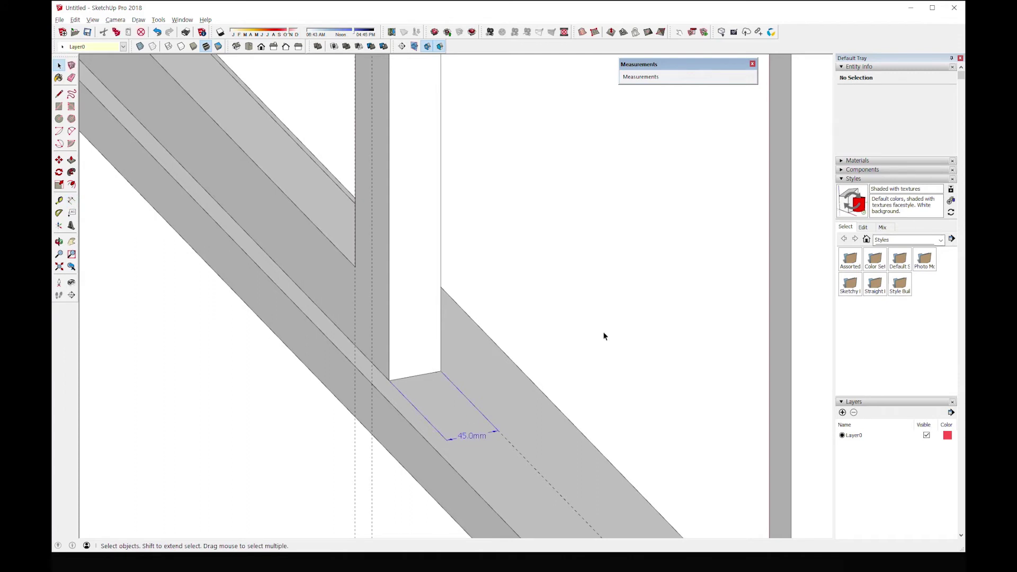
- Group all the connected geometry of the extruded sash frame, leaving the outer frame out of it
{"action": "scroll", "coordinate": [501, 318], "scroll_direction": "down", "scroll_amount": 5}
{"action": "middle_click_drag", "start_coordinate": [500, 320], "coordinate": [466, 311]}
{"action": "scroll", "coordinate": [389, 271], "scroll_direction": "up", "scroll_amount": 4}
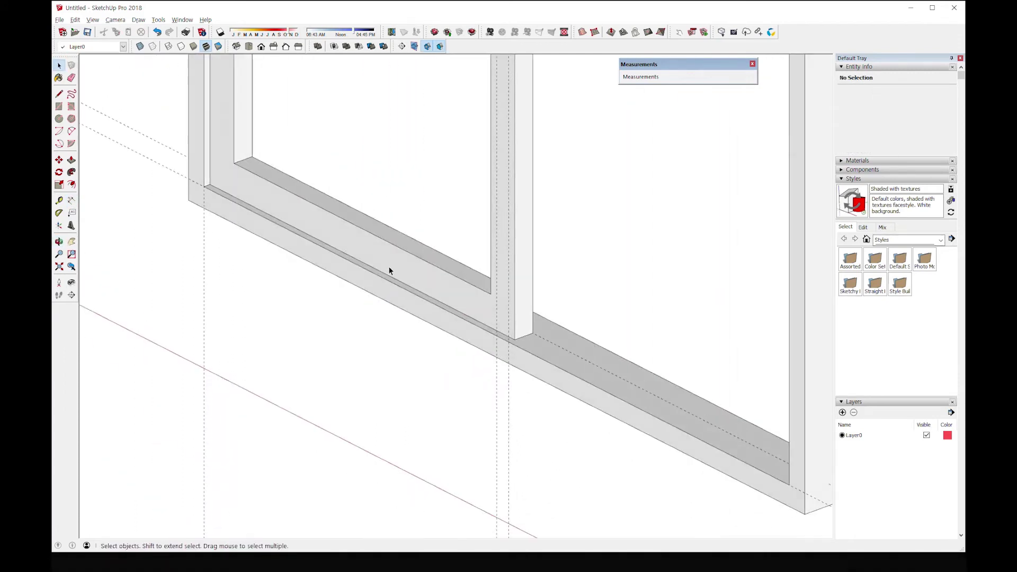
{"action": "triple_click", "coordinate": [390, 260]}
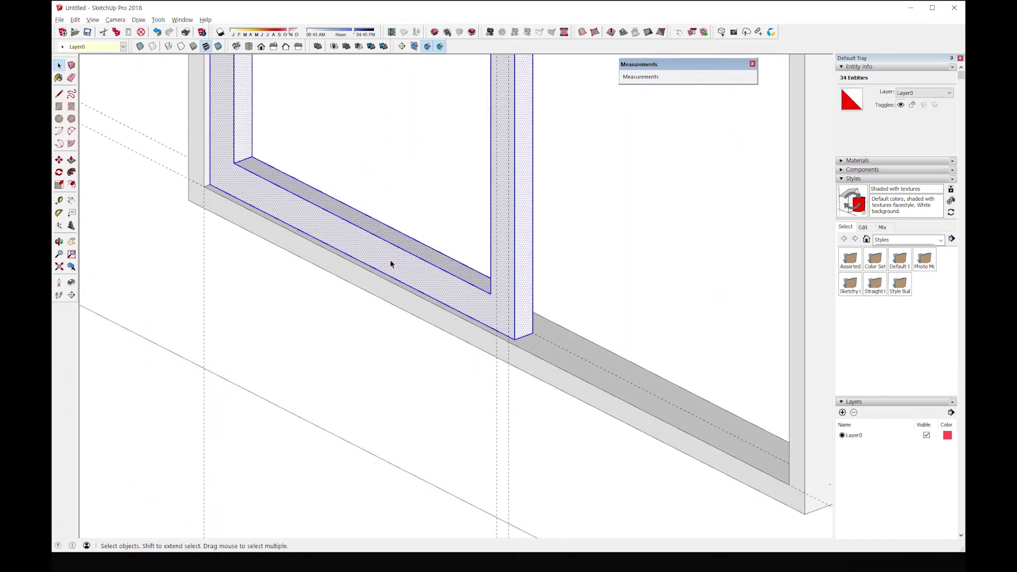
{"action": "right_click", "coordinate": [390, 261]}
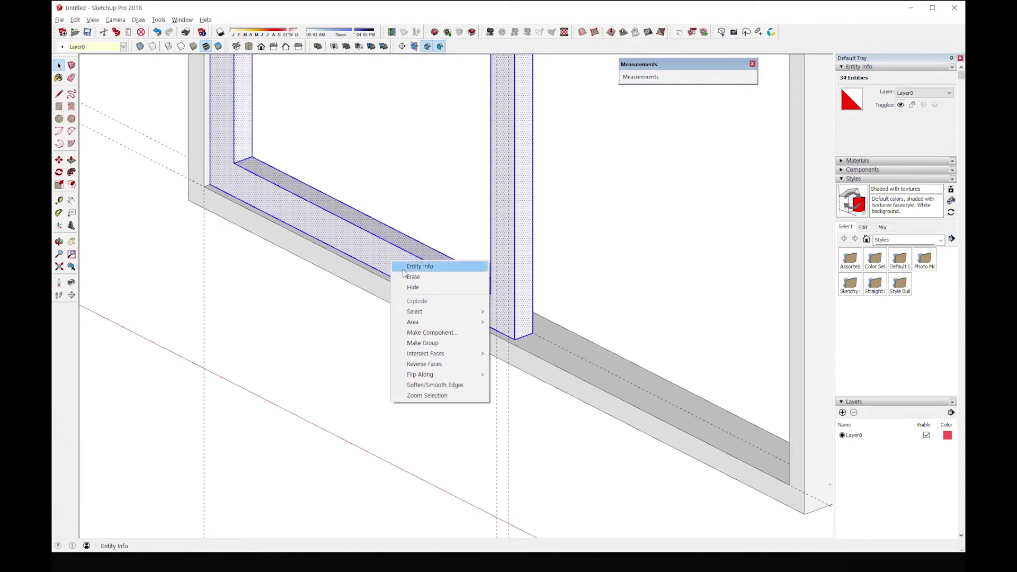
{"action": "left_click", "coordinate": [432, 343]}
{"action": "scroll", "coordinate": [342, 329], "scroll_direction": "down", "scroll_amount": 4}
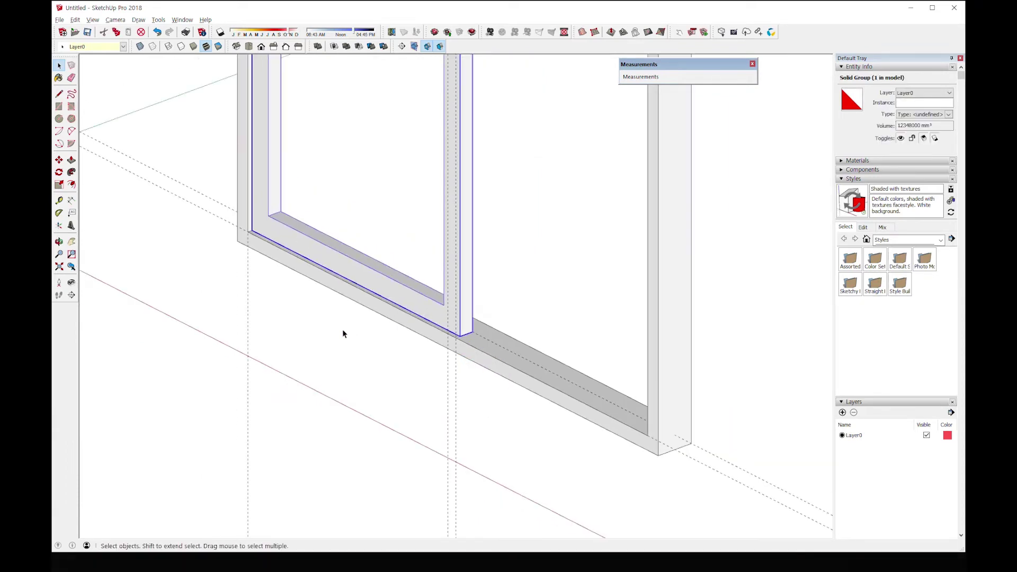
{"action": "scroll", "coordinate": [341, 329], "scroll_direction": "down", "scroll_amount": 3}
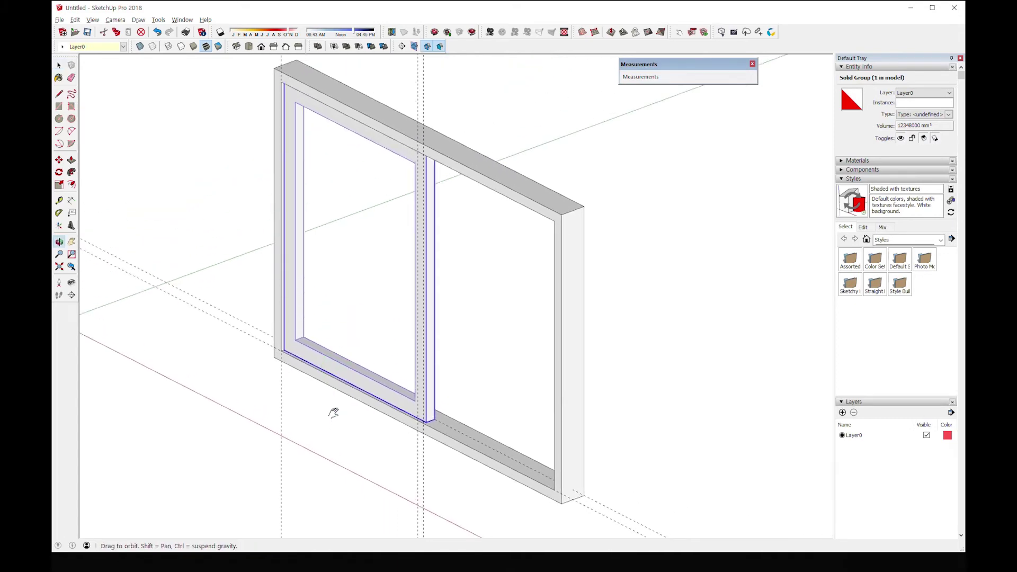
{"action": "middle_click_drag", "start_coordinate": [334, 411], "coordinate": [362, 347]}
{"action": "left_click", "coordinate": [360, 346]}
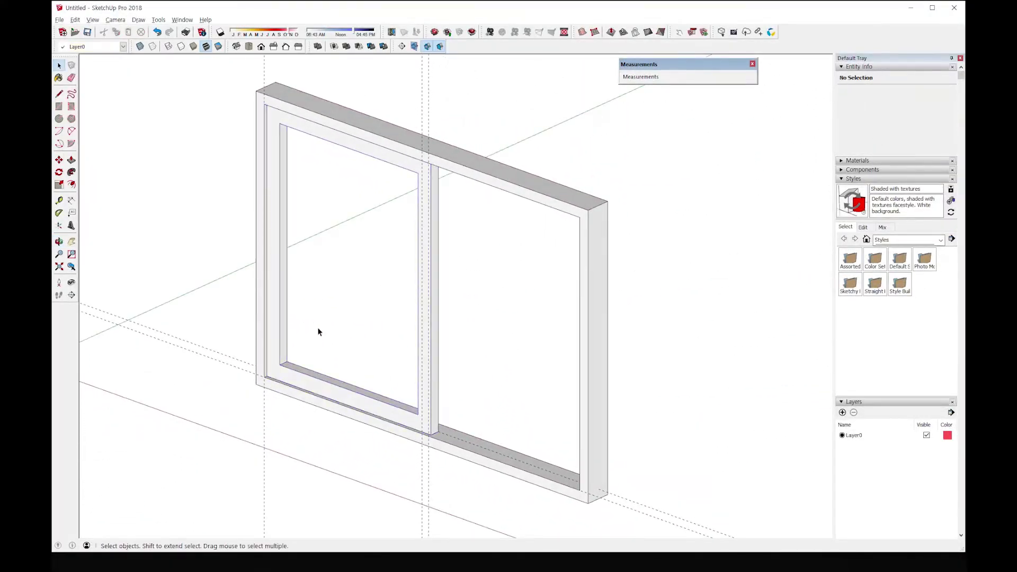
- Place mid-depth guide lines along the sash's inner bottom face and up its inner face on the outer-jamb side
{"action": "scroll", "coordinate": [293, 351], "scroll_direction": "up", "scroll_amount": 2}
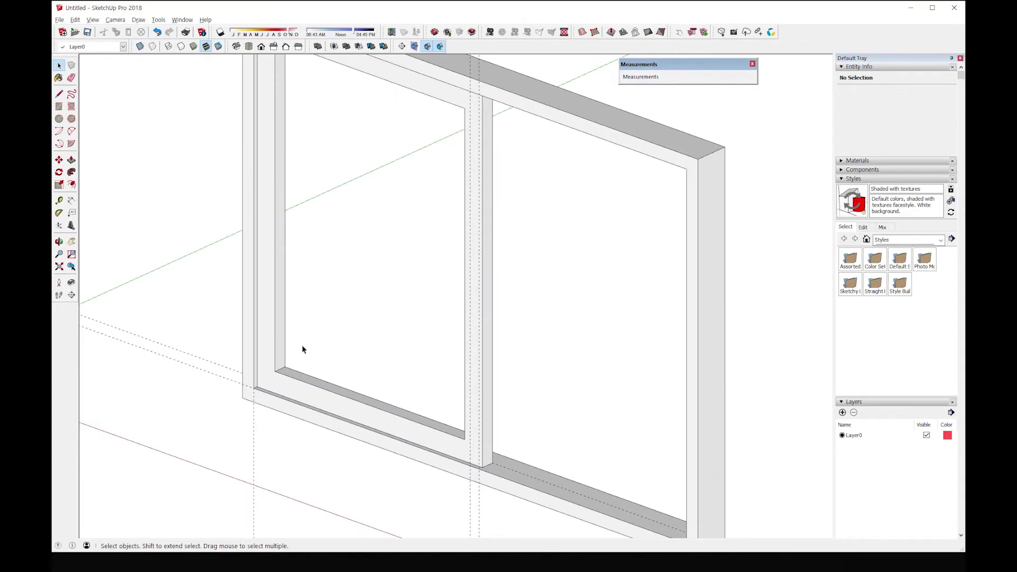
{"action": "middle_click_drag", "start_coordinate": [308, 342], "coordinate": [307, 390]}
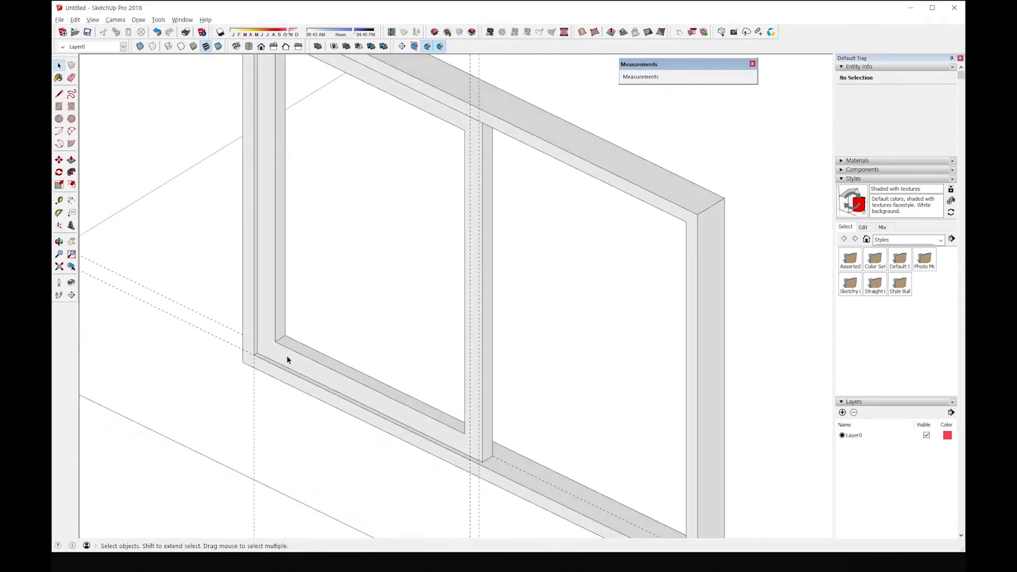
{"action": "scroll", "coordinate": [288, 347], "scroll_direction": "up", "scroll_amount": 3}
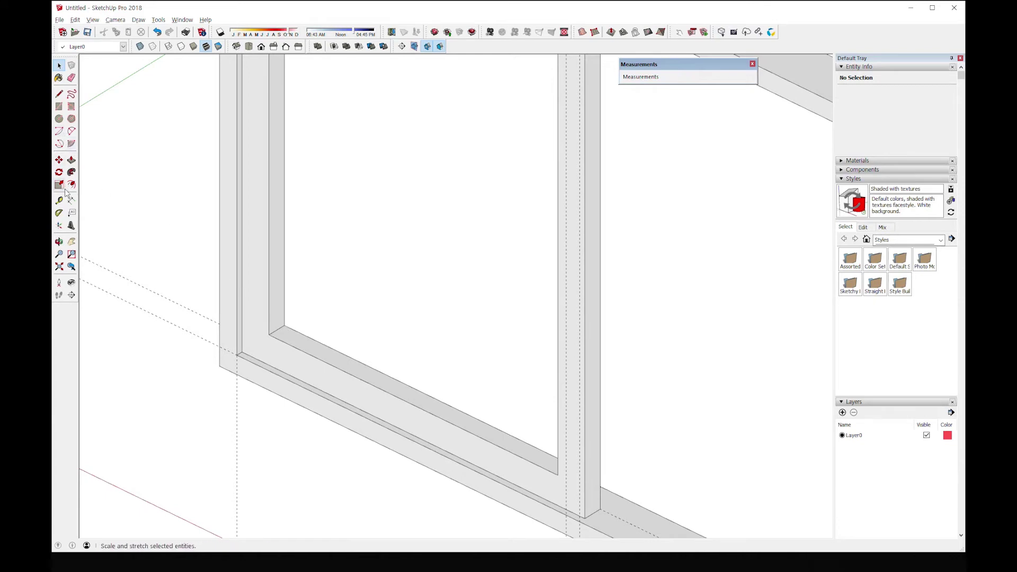
{"action": "left_click", "coordinate": [59, 201]}
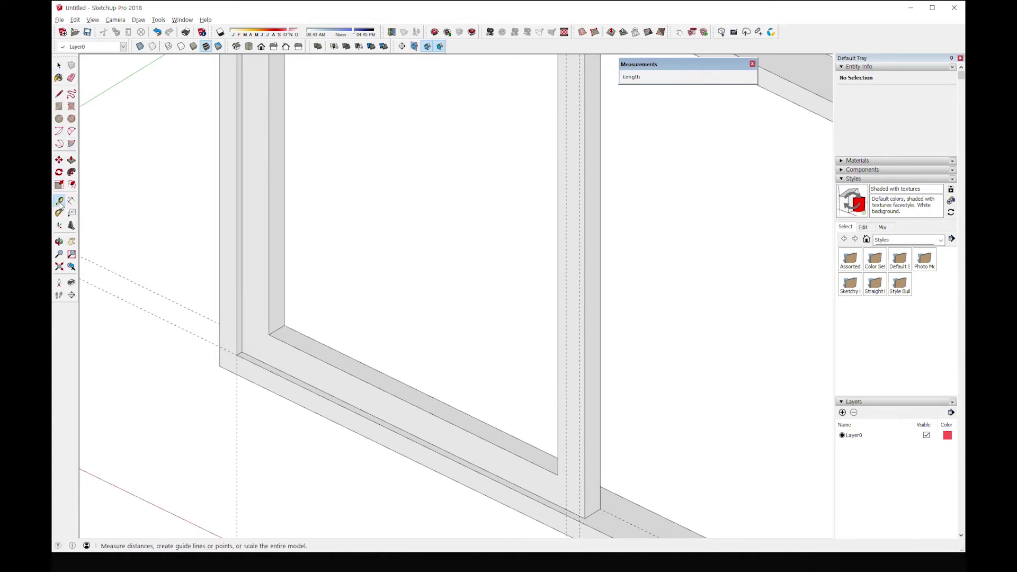
{"action": "scroll", "coordinate": [297, 328], "scroll_direction": "up", "scroll_amount": 3}
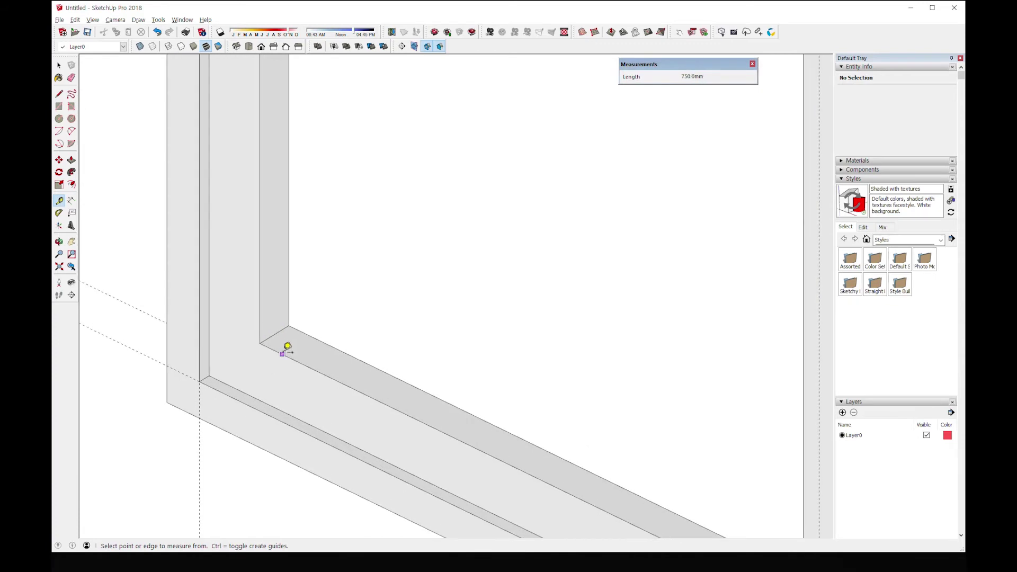
{"action": "left_click", "coordinate": [286, 351]}
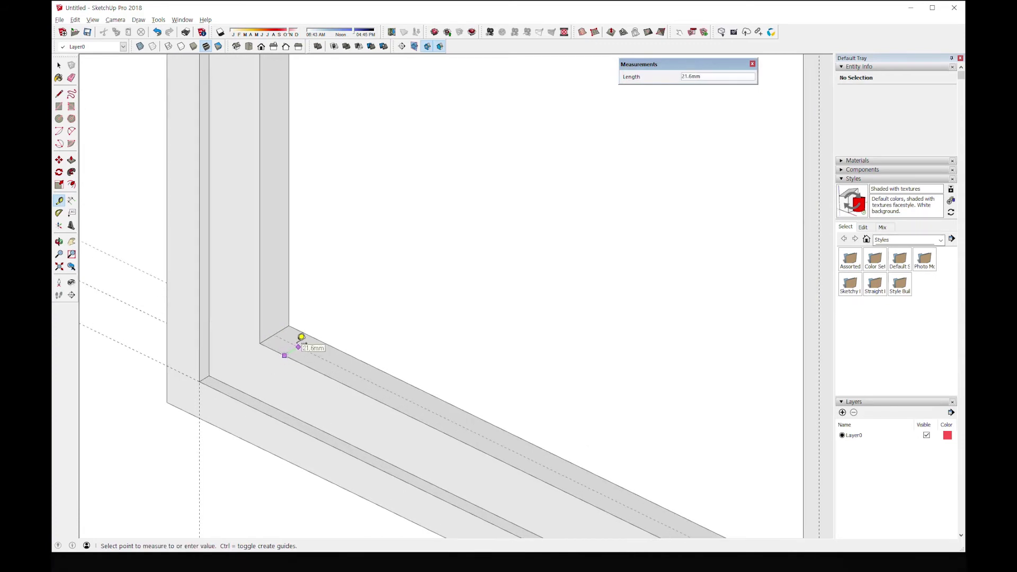
{"action": "left_click", "coordinate": [279, 329]}
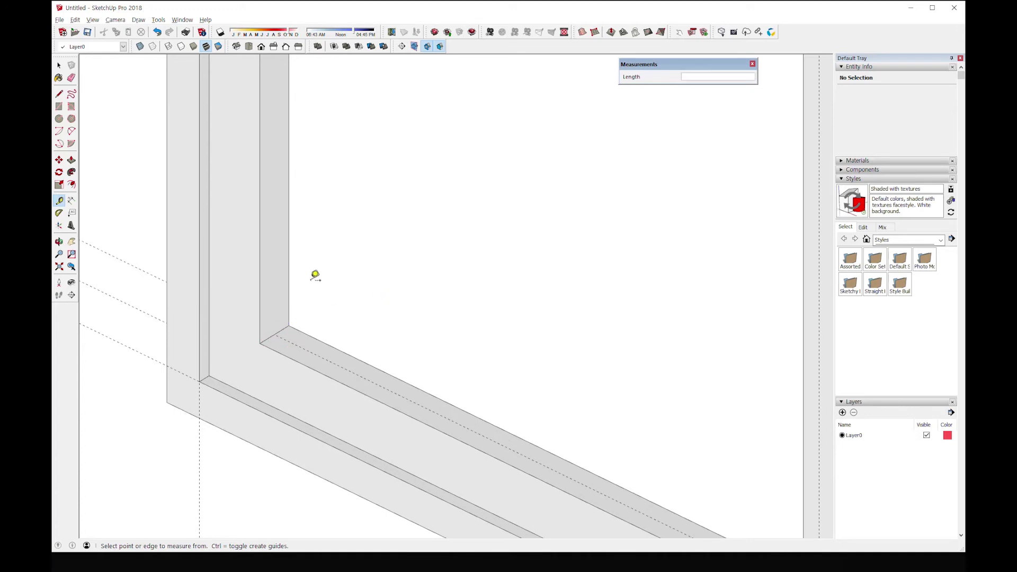
{"action": "left_click", "coordinate": [260, 261]}
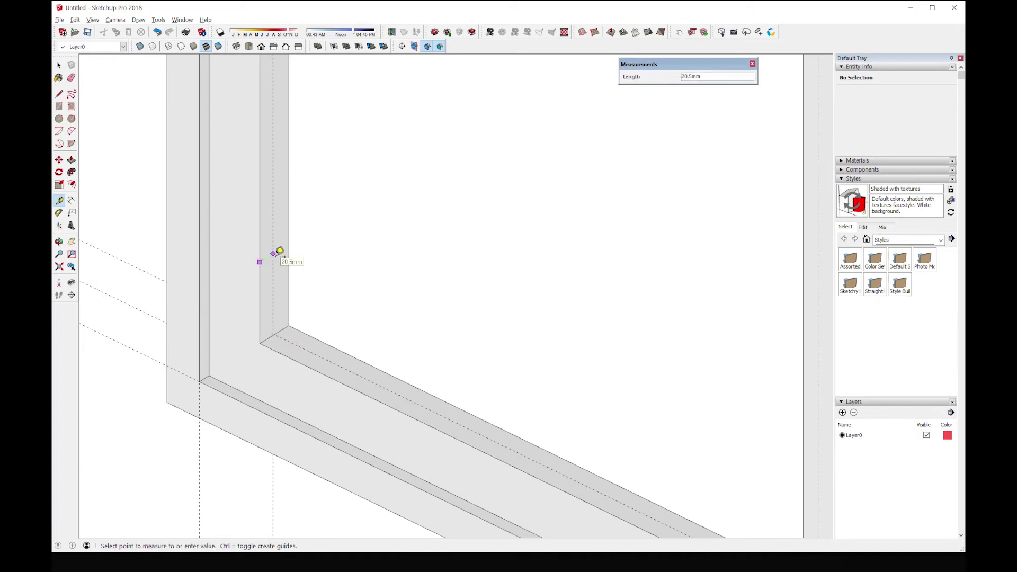
{"action": "left_click", "coordinate": [281, 327]}
- Place a vertical guide line 22.5 mm from the front edge on the sash's inner face beside the centre guides
{"action": "scroll", "coordinate": [331, 275], "scroll_direction": "down", "scroll_amount": 3}
{"action": "middle_click_drag", "start_coordinate": [342, 294], "coordinate": [626, 309]}
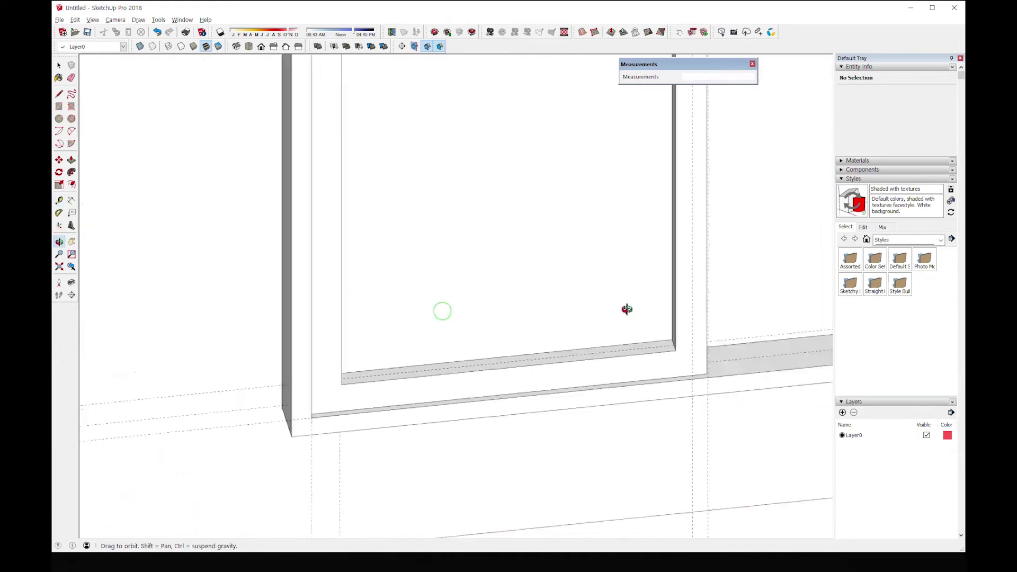
{"action": "scroll", "coordinate": [667, 284], "scroll_direction": "up", "scroll_amount": 6}
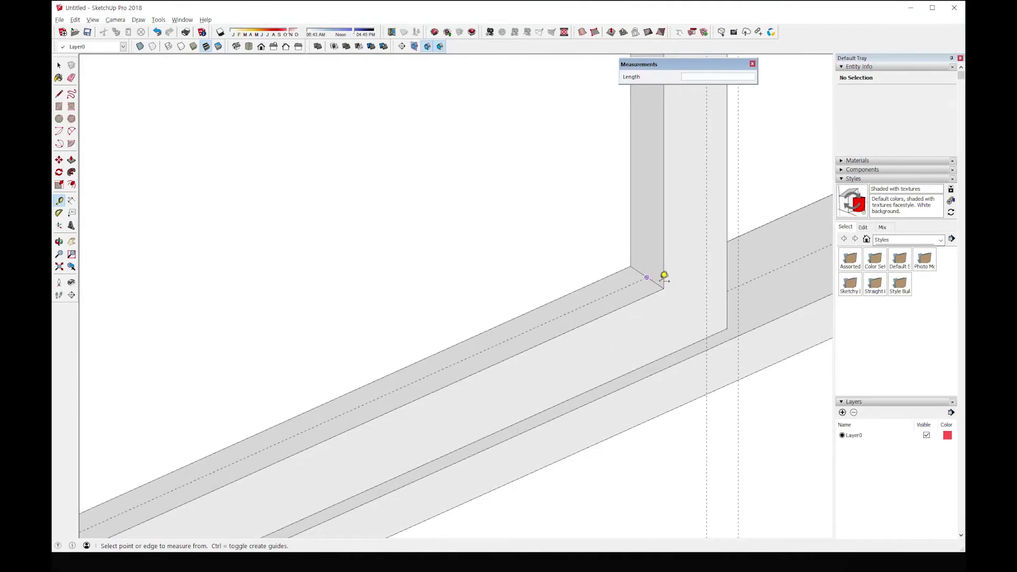
{"action": "left_click", "coordinate": [664, 276]}
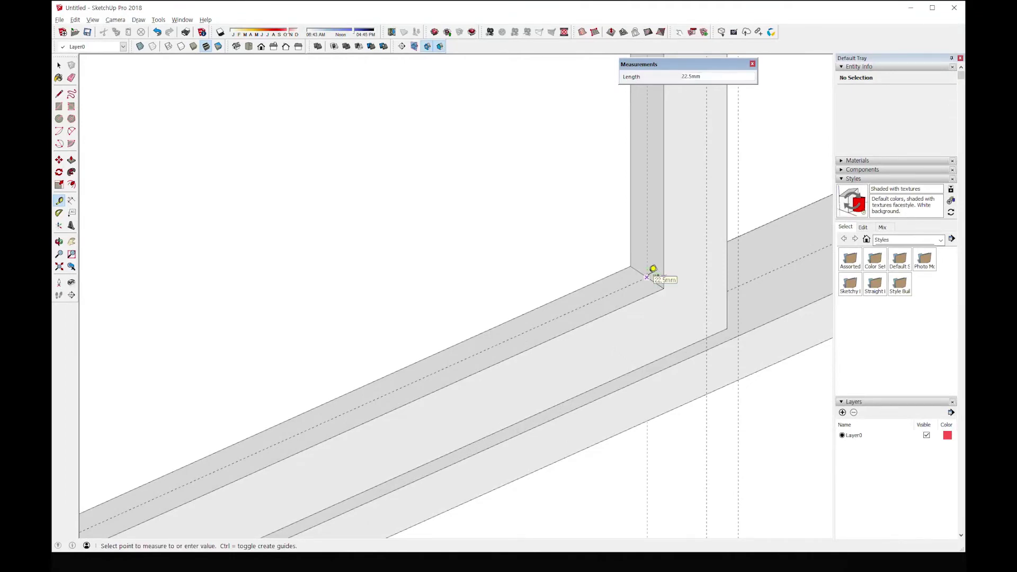
{"action": "left_click", "coordinate": [653, 269]}
- Draw an upright 750 by 1070 mm rectangle for the glass at the sash's mid-depth, from lower corner to opposite upper corner
{"action": "scroll", "coordinate": [586, 229], "scroll_direction": "down", "scroll_amount": 3}
{"action": "middle_click_drag", "start_coordinate": [586, 230], "coordinate": [243, 225]}
{"action": "middle_click_drag", "start_coordinate": [422, 243], "coordinate": [530, 225]}
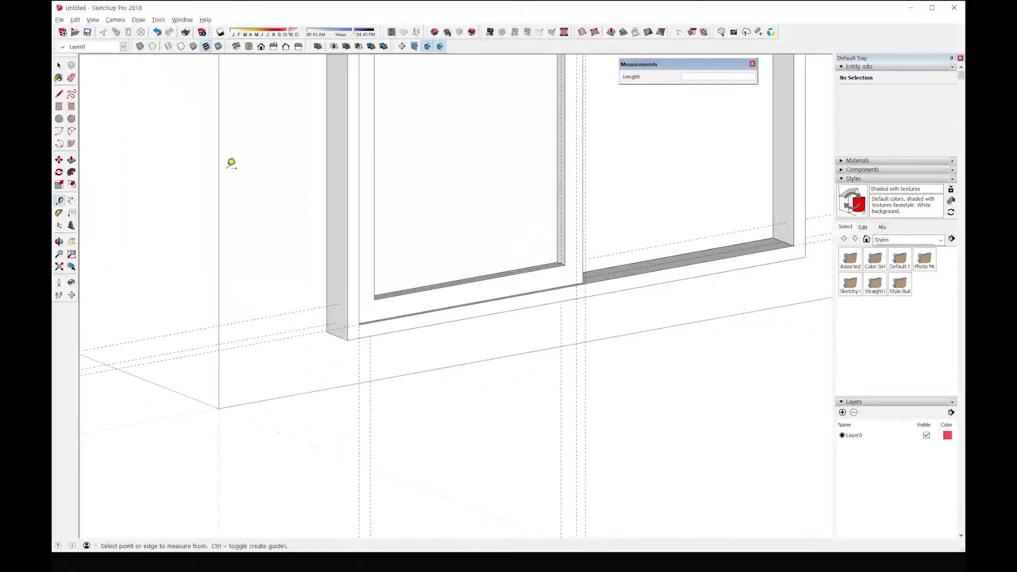
{"action": "left_click", "coordinate": [60, 107]}
{"action": "scroll", "coordinate": [308, 286], "scroll_direction": "up", "scroll_amount": 6}
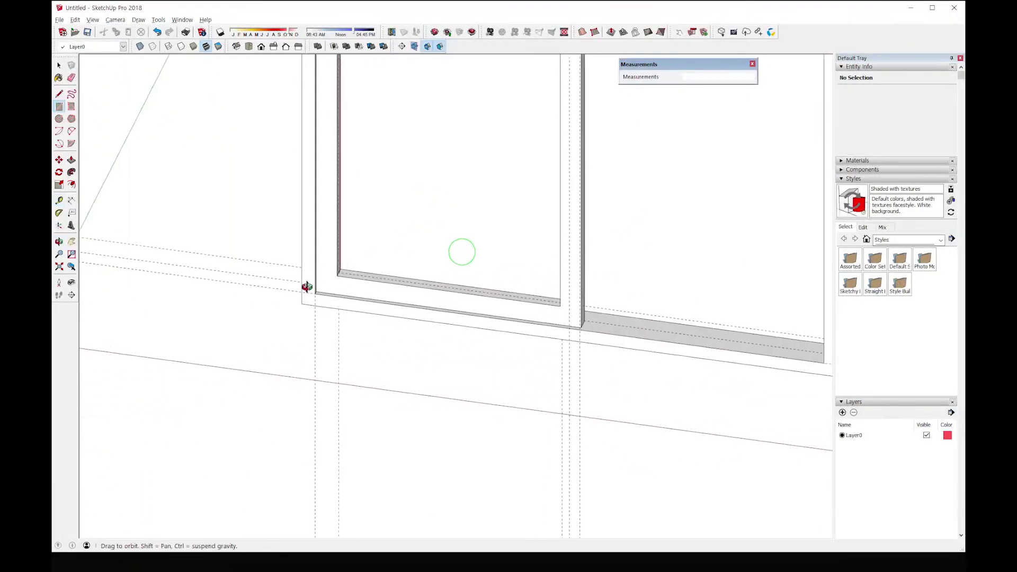
{"action": "left_click", "coordinate": [350, 278]}
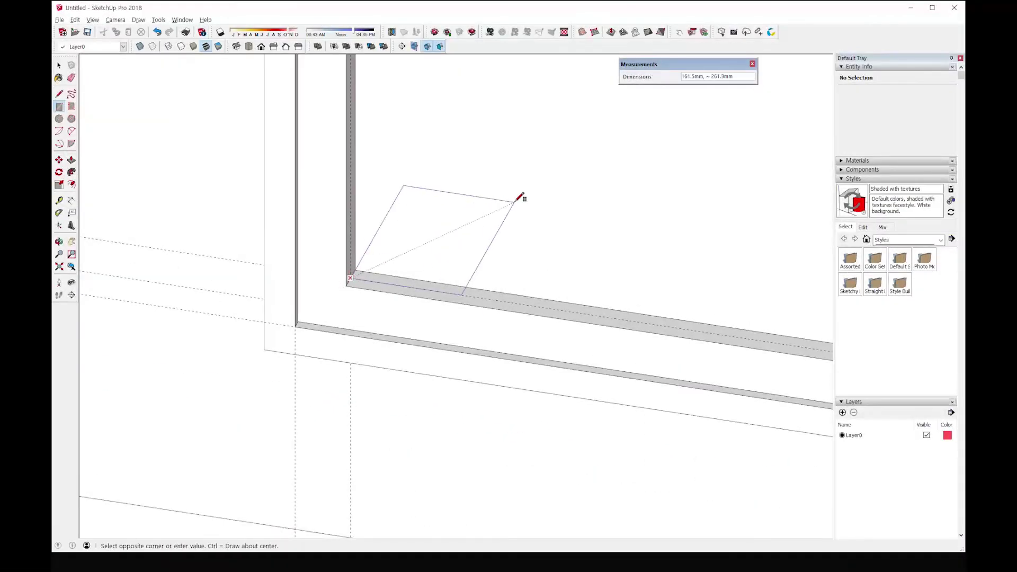
{"action": "scroll", "coordinate": [521, 197], "scroll_direction": "down", "scroll_amount": 2}
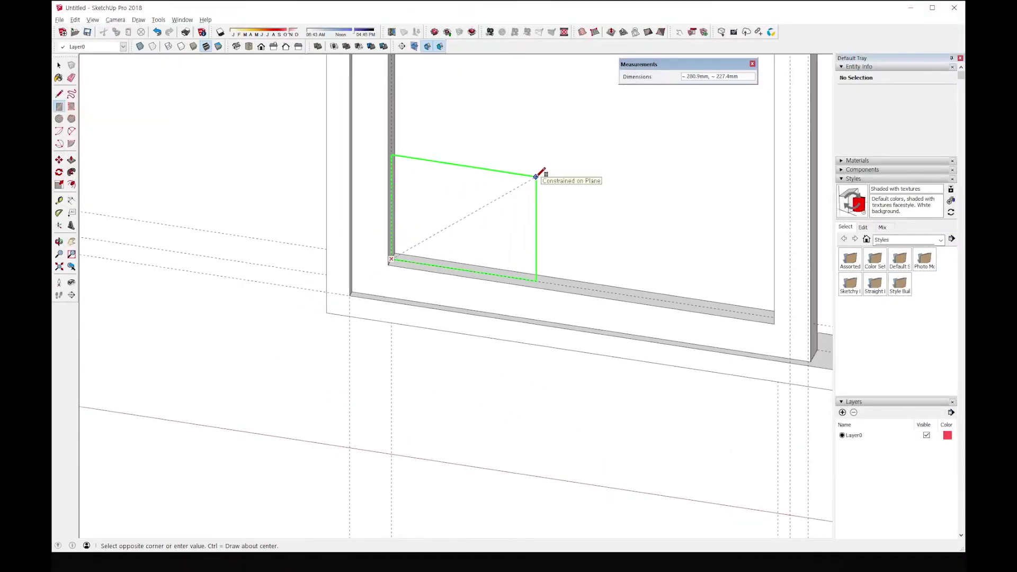
{"action": "scroll", "coordinate": [537, 177], "scroll_direction": "down", "scroll_amount": 2}
{"action": "middle_click_drag", "start_coordinate": [535, 168], "coordinate": [428, 319], "text": "shift"}
{"action": "mouse_move", "coordinate": [463, 230]}
{"action": "middle_mouse_down", "text": "shift"}
{"action": "mouse_move", "coordinate": [417, 320]}
{"action": "mouse_move", "coordinate": [601, 257]}
{"action": "middle_mouse_up", "text": "shift"}
{"action": "mouse_move", "coordinate": [502, 251]}
{"action": "middle_mouse_down"}
{"action": "mouse_move", "coordinate": [577, 170]}
{"action": "mouse_move", "coordinate": [545, 165]}
{"action": "middle_mouse_up"}
{"action": "scroll", "coordinate": [536, 170], "scroll_direction": "up", "scroll_amount": 3}
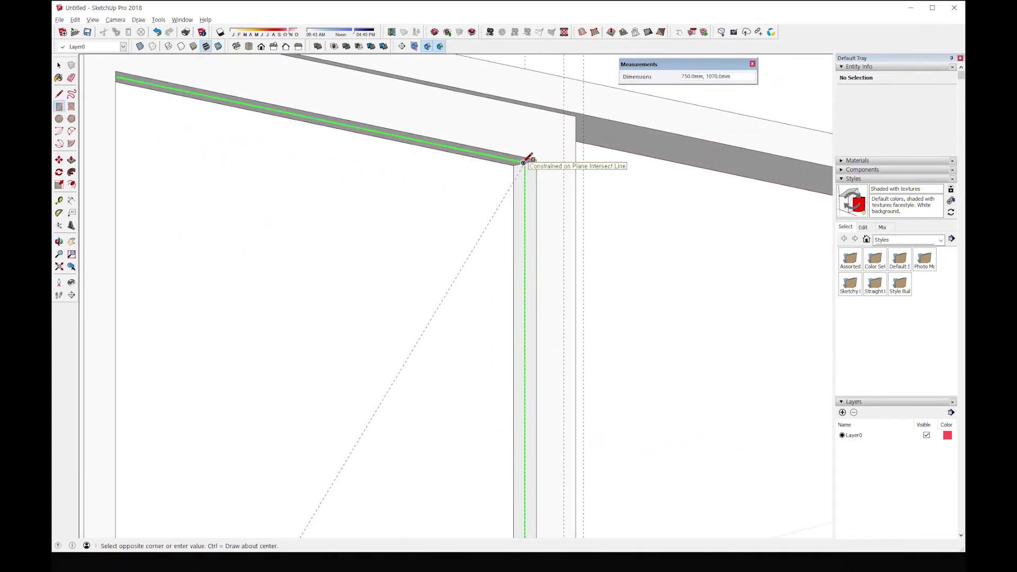
{"action": "left_click", "coordinate": [524, 162]}
- Extrude the glass rectangle 9 mm toward the front of the sash
{"action": "middle_click_drag", "start_coordinate": [498, 200], "coordinate": [420, 364]}
{"action": "scroll", "coordinate": [382, 298], "scroll_direction": "down", "scroll_amount": 5}
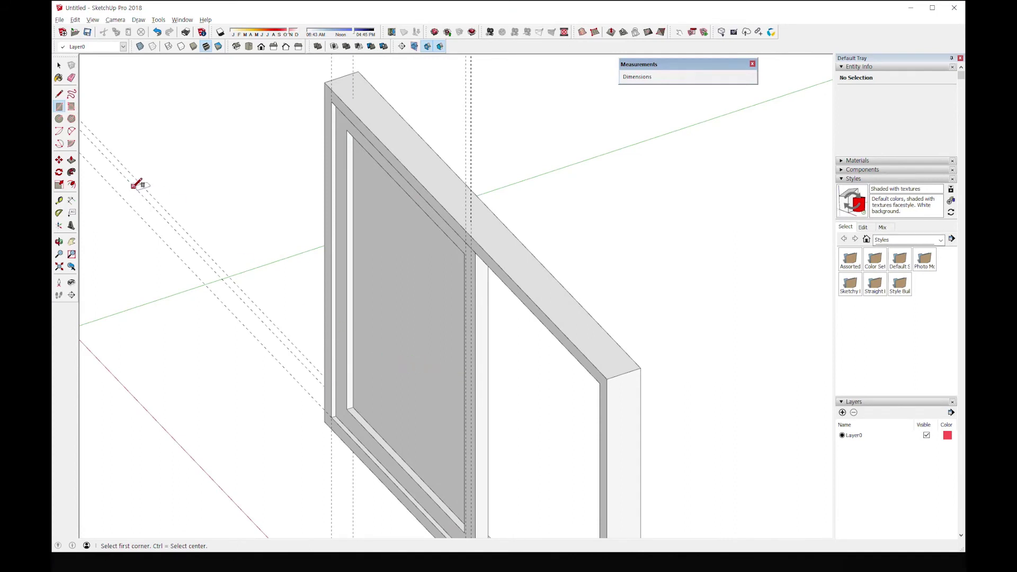
{"action": "left_click", "coordinate": [71, 159]}
{"action": "scroll", "coordinate": [393, 393], "scroll_direction": "up", "scroll_amount": 4}
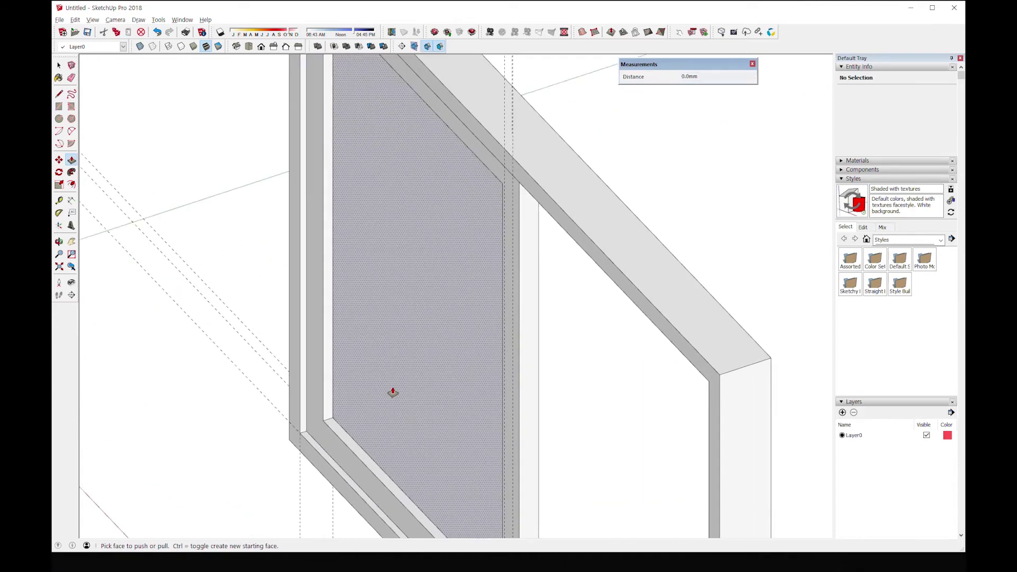
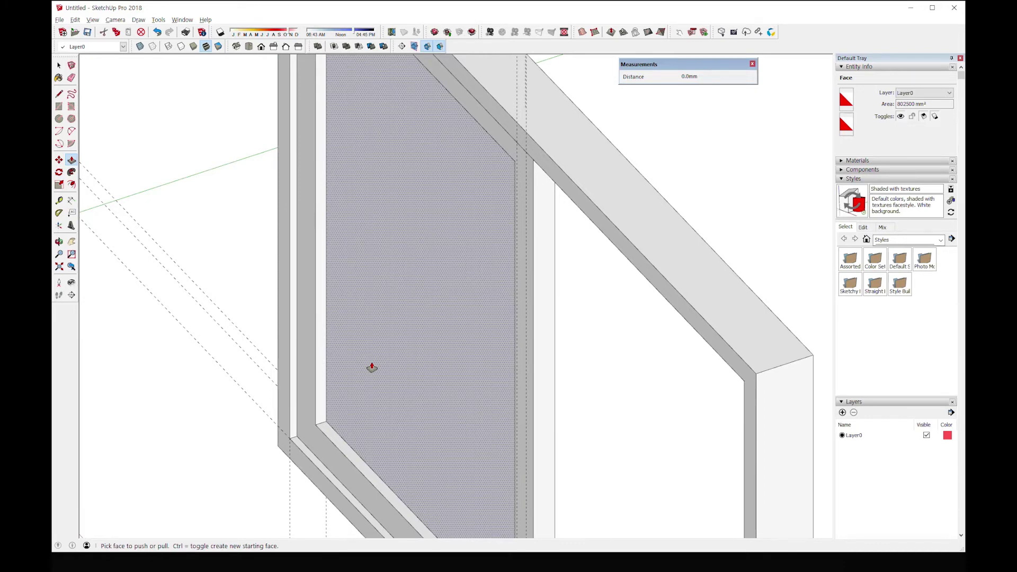
{"action": "left_click", "coordinate": [371, 367]}
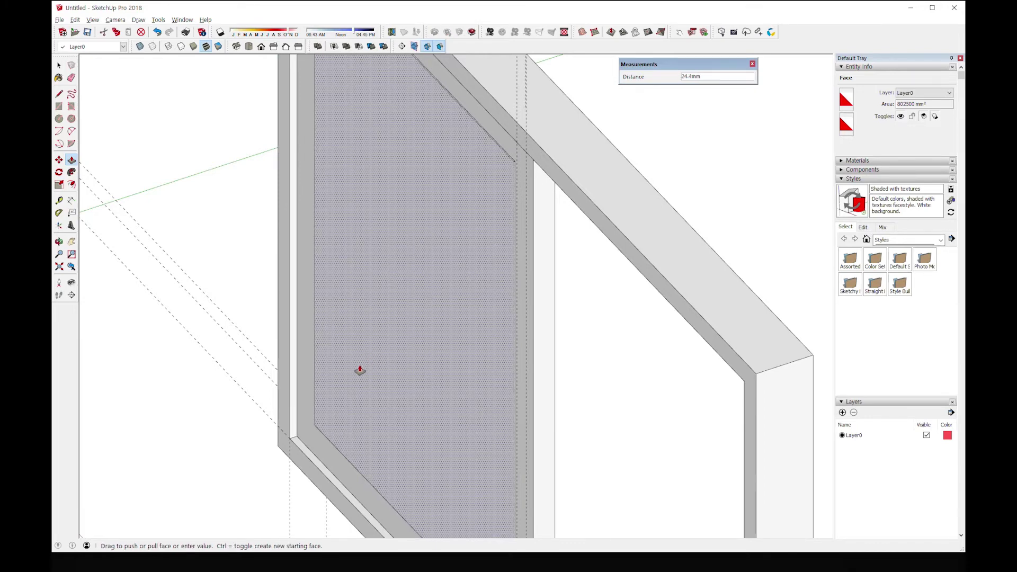
{"action": "key", "text": "Return"}
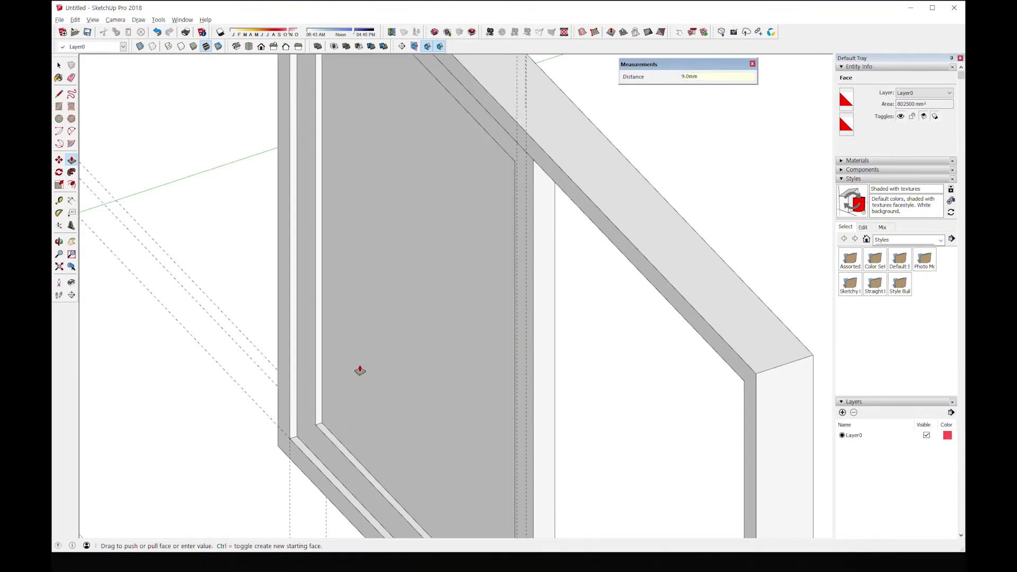
- Extrude the rear face of the glass 9 mm toward the back of the sash
{"action": "middle_click_drag", "start_coordinate": [356, 367], "coordinate": [531, 396]}
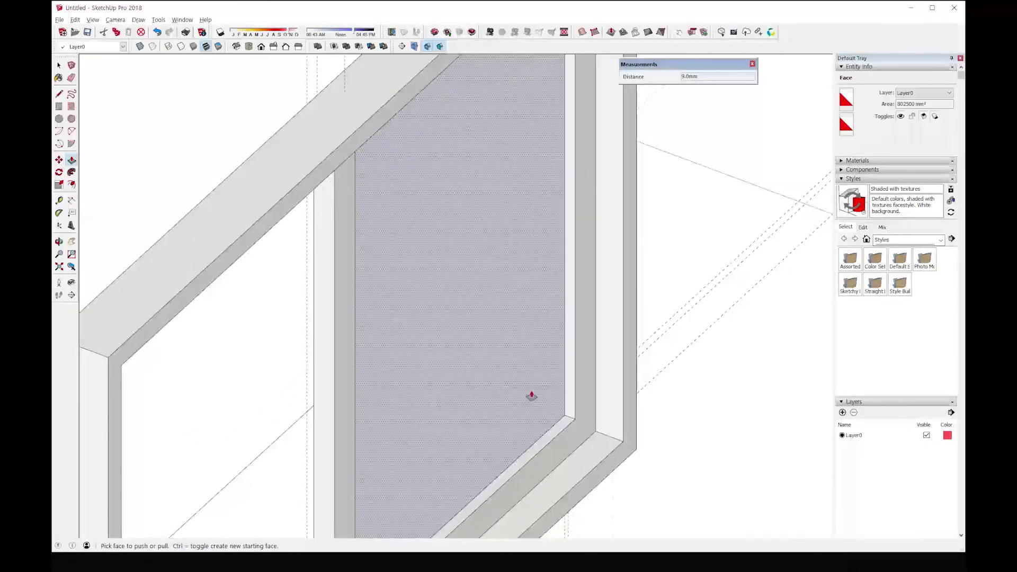
{"action": "left_click", "coordinate": [550, 376]}
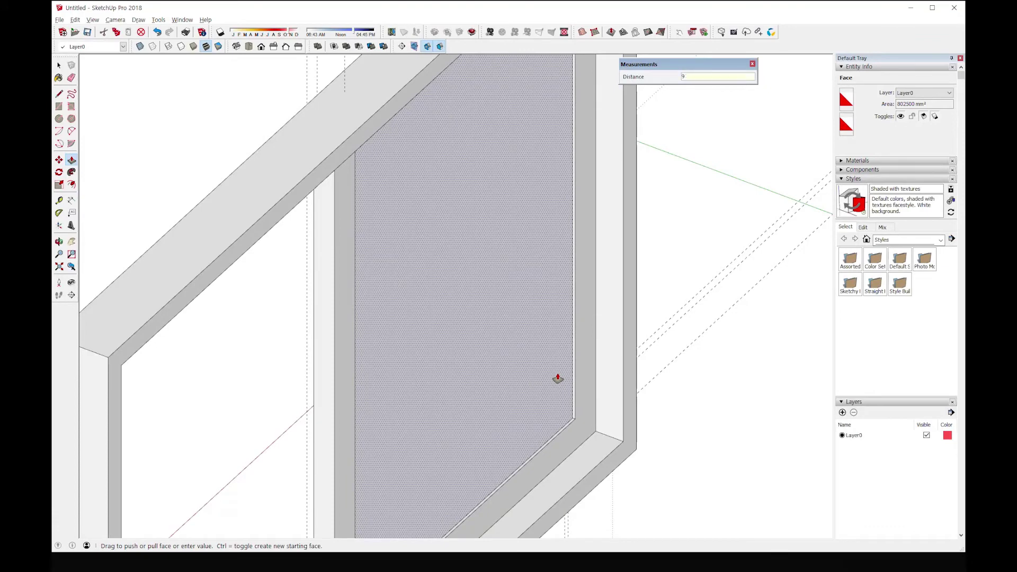
{"action": "key", "text": "Return"}
{"action": "middle_click_drag", "start_coordinate": [557, 379], "coordinate": [518, 402]}
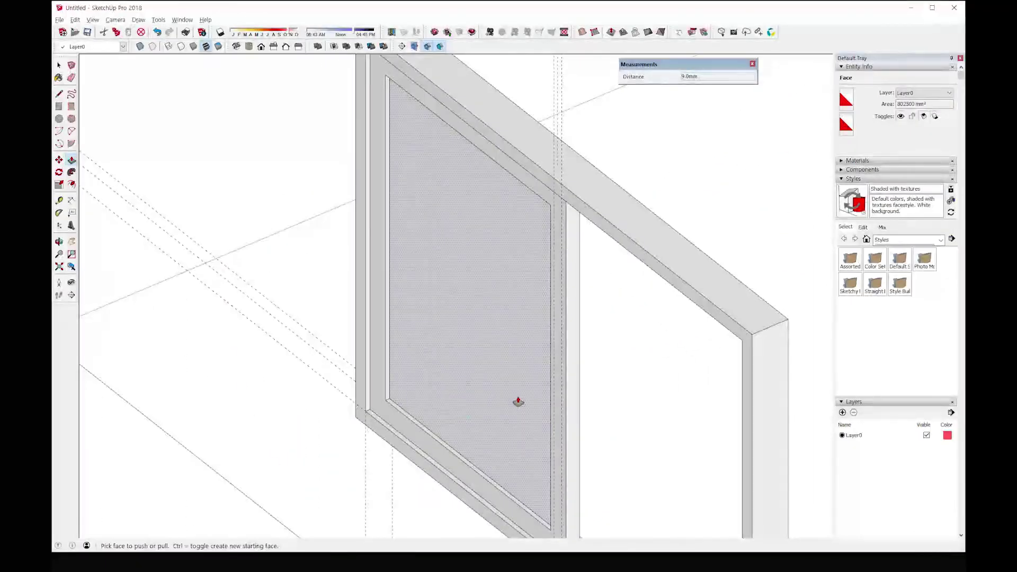
- Group all the connected faces and edges of the glass pane
{"action": "key", "text": "space"}
{"action": "double_click", "coordinate": [470, 364]}
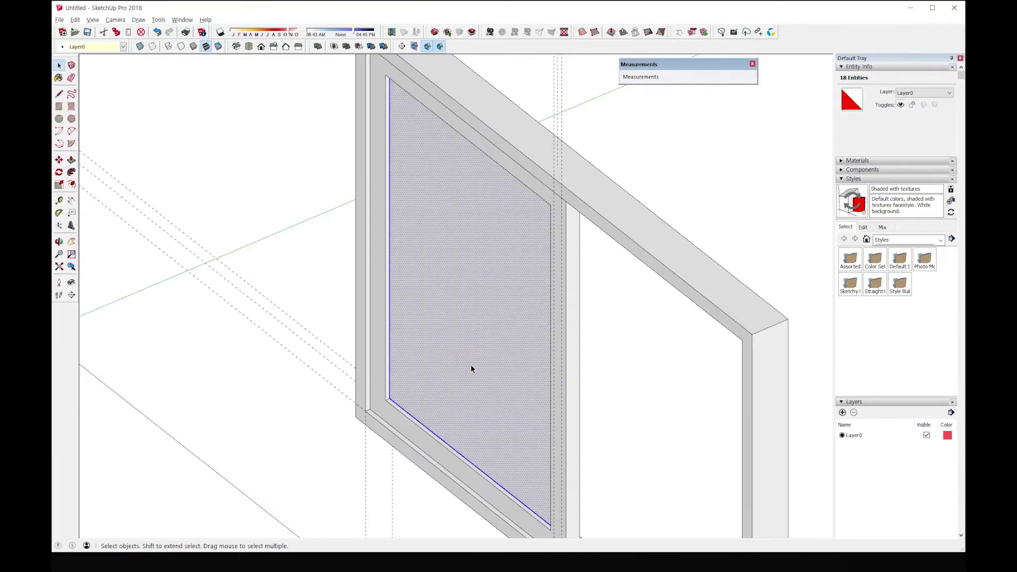
{"action": "middle_click_drag", "start_coordinate": [471, 368], "coordinate": [533, 217]}
{"action": "right_click", "coordinate": [476, 319]}
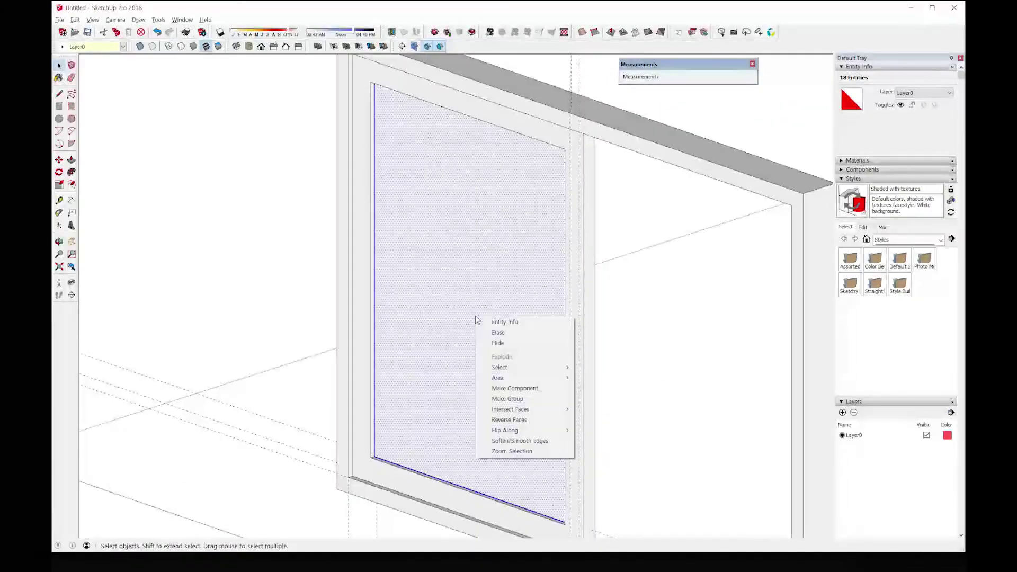
{"action": "left_click", "coordinate": [512, 399]}
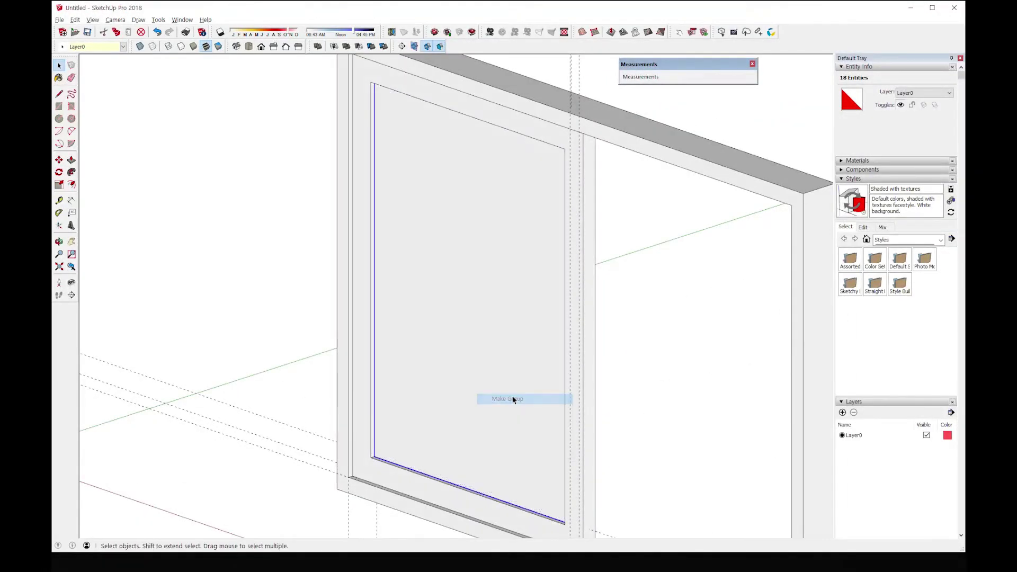
- Try to copy the sash and its glass pane together, from the front lower corner to the rear lower corner at the sash's meeting edge
{"action": "middle_click_drag", "start_coordinate": [512, 398], "coordinate": [388, 358]}
{"action": "scroll", "coordinate": [471, 445], "scroll_direction": "down", "scroll_amount": 3}
{"action": "left_click", "coordinate": [388, 359]}
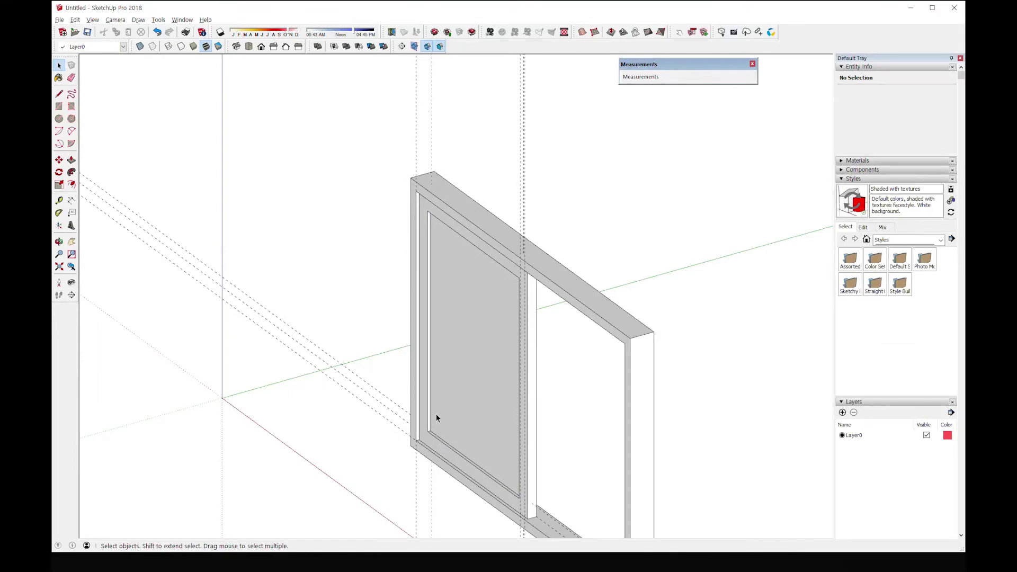
{"action": "left_click", "coordinate": [449, 416]}
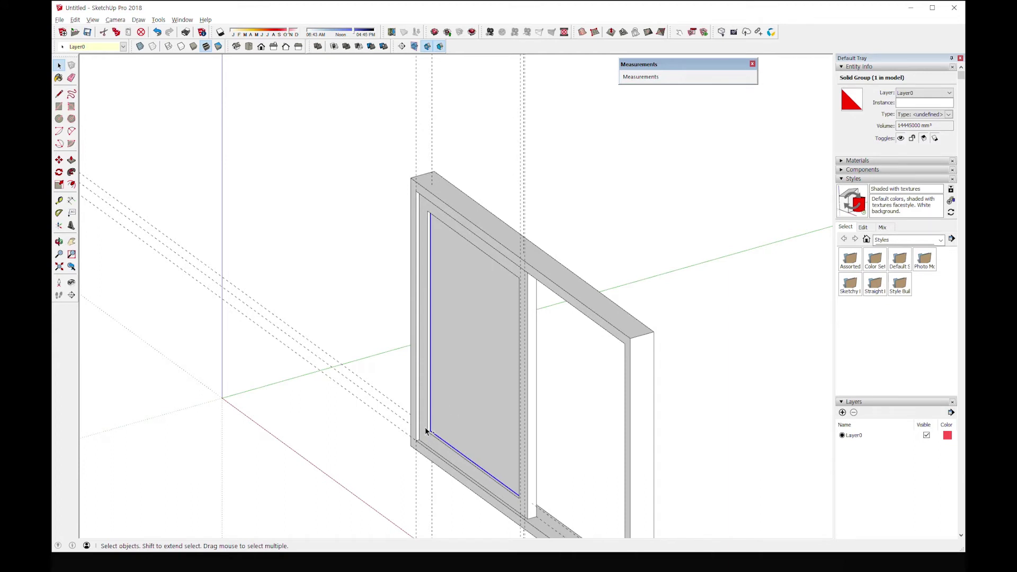
{"action": "left_click", "coordinate": [430, 423]}
{"action": "left_click", "coordinate": [447, 420], "text": "shift"}
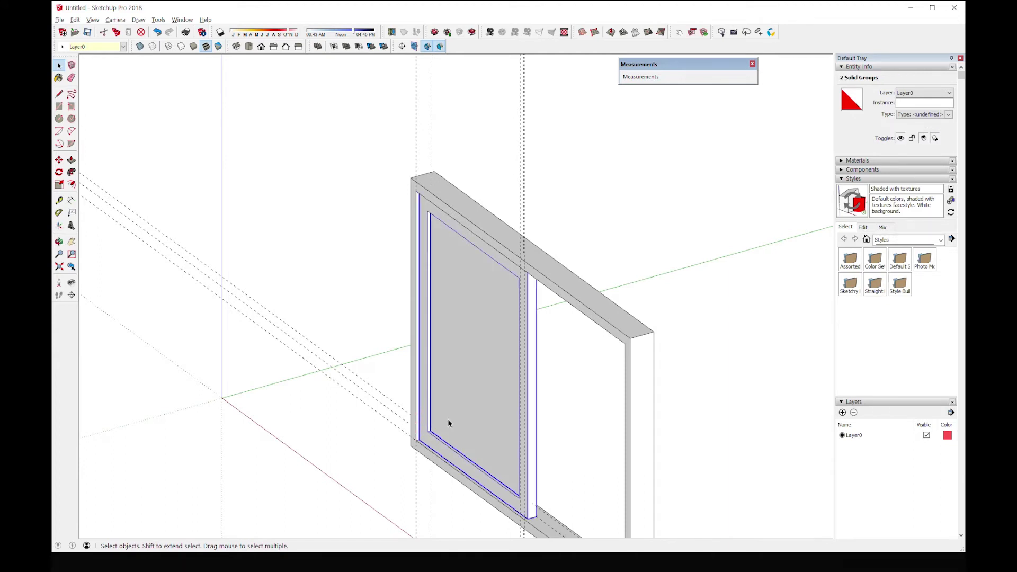
{"action": "scroll", "coordinate": [430, 448], "scroll_direction": "up", "scroll_amount": 1}
{"action": "scroll", "coordinate": [430, 451], "scroll_direction": "up", "scroll_amount": 1}
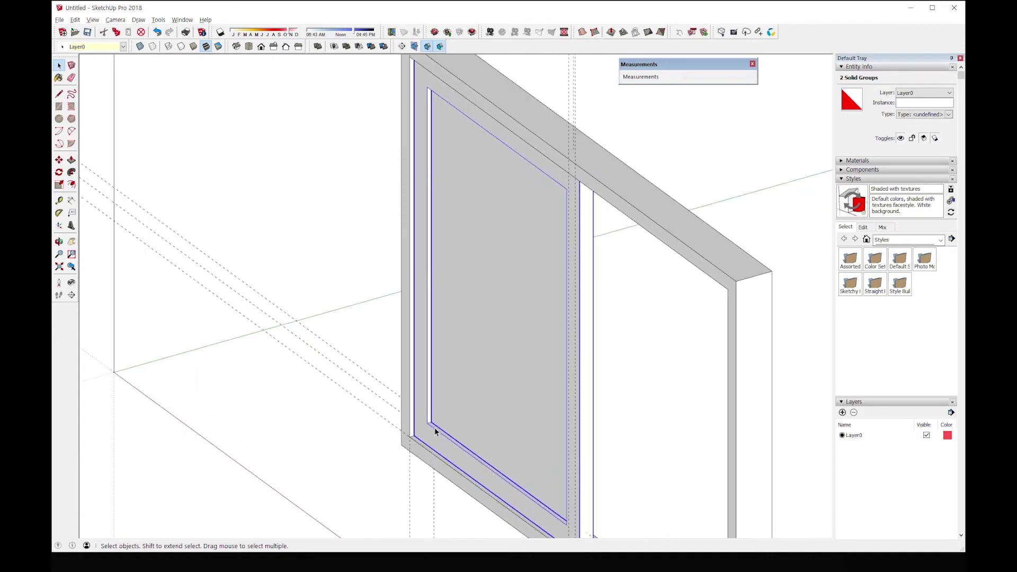
{"action": "left_click", "coordinate": [59, 159]}
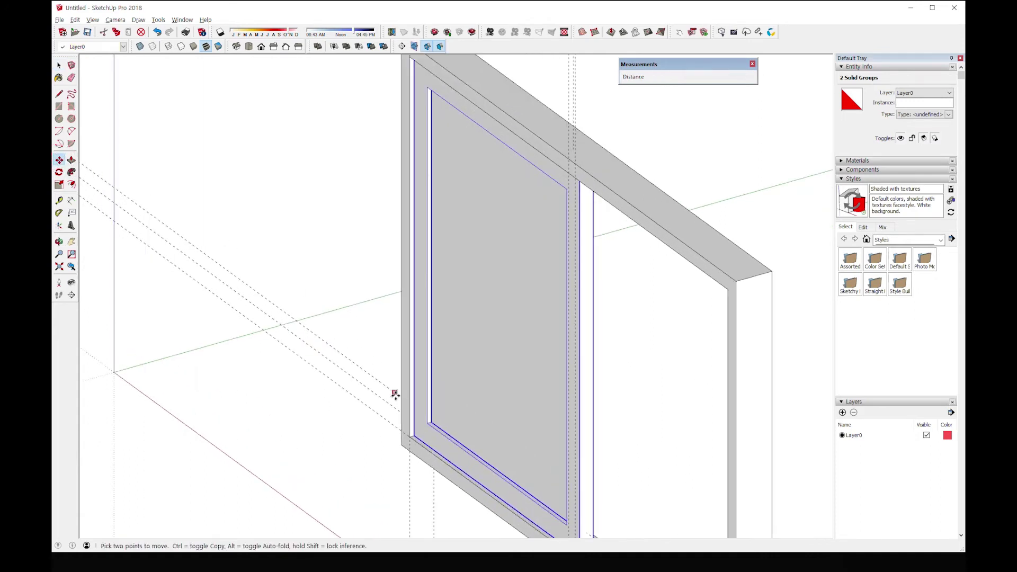
{"action": "left_click", "coordinate": [415, 435]}
{"action": "key", "text": "ctrl"}
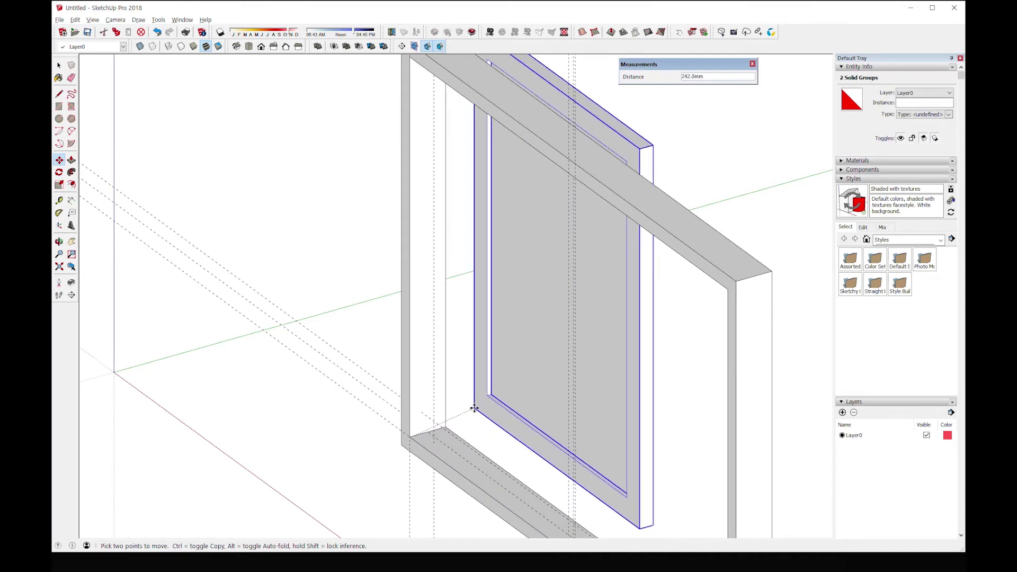
{"action": "scroll", "coordinate": [509, 402], "scroll_direction": "down", "scroll_amount": 1}
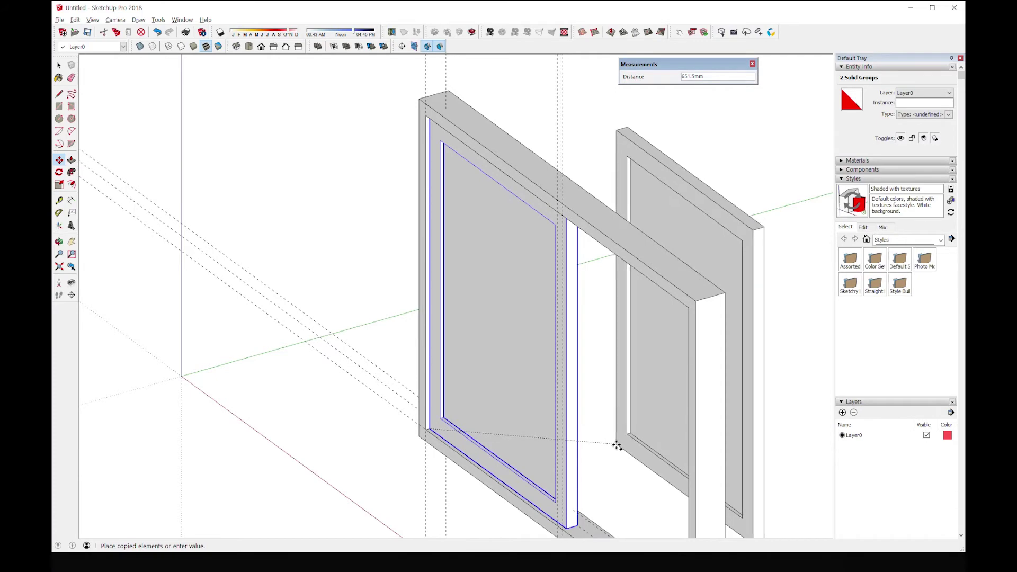
{"action": "middle_click_drag", "start_coordinate": [618, 440], "coordinate": [356, 390]}
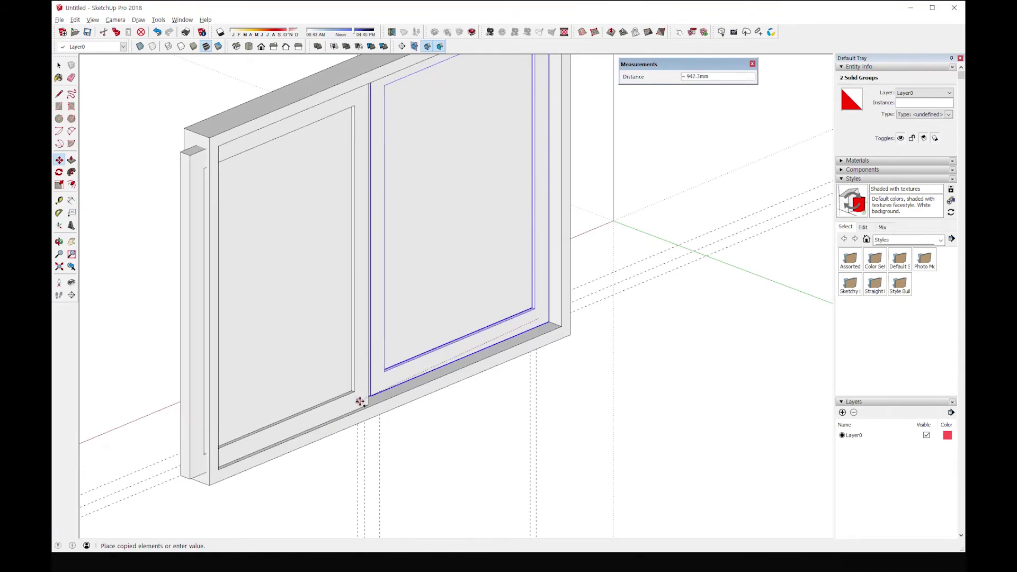
{"action": "middle_click_drag", "start_coordinate": [358, 399], "coordinate": [558, 461]}
{"action": "scroll", "coordinate": [466, 438], "scroll_direction": "up", "scroll_amount": 5}
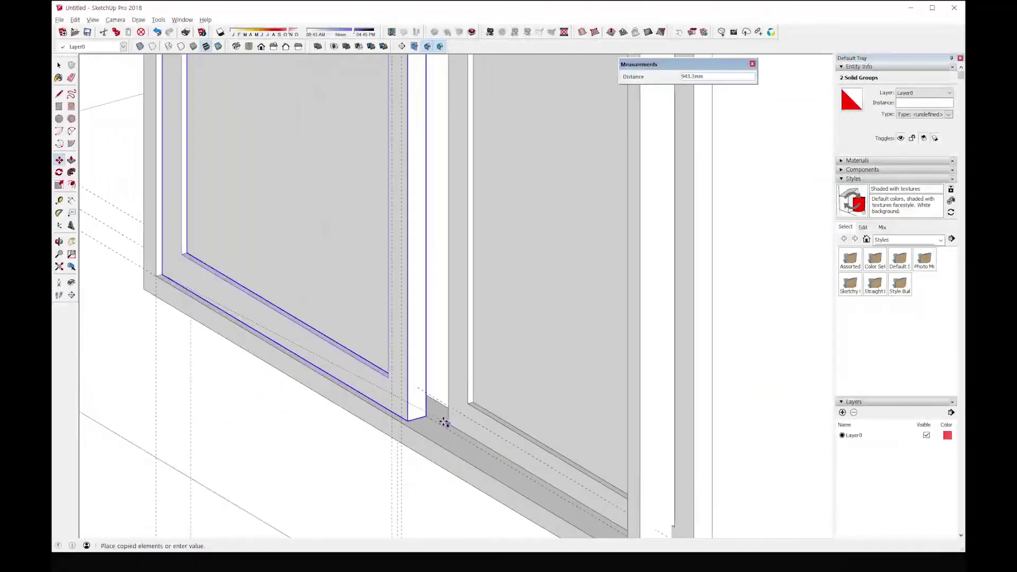
{"action": "left_click", "coordinate": [427, 416]}
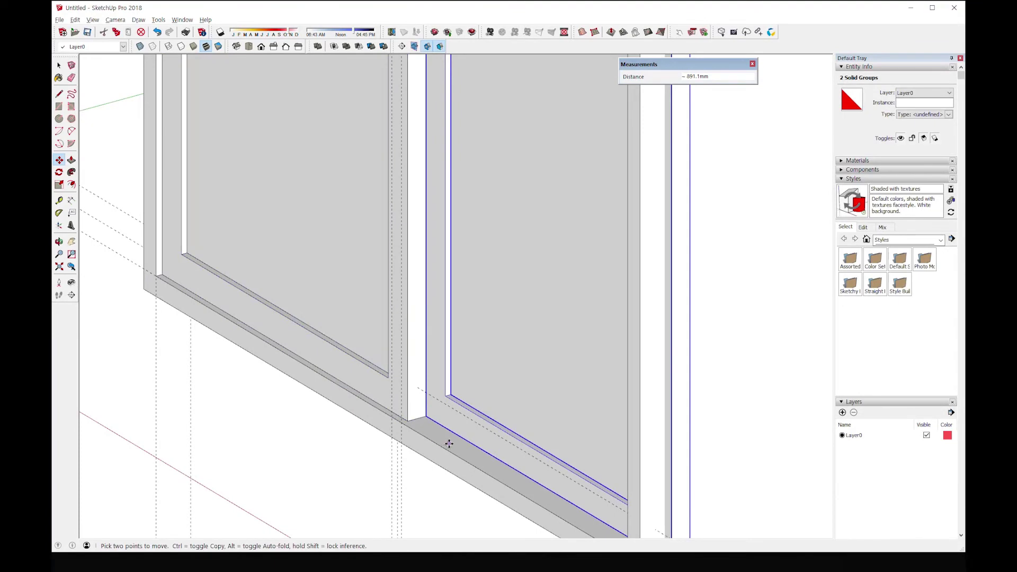
- Undo the sash copy and examine how the original sash sits in the frame from the front and back
{"action": "middle_click_drag", "start_coordinate": [449, 444], "coordinate": [551, 460]}
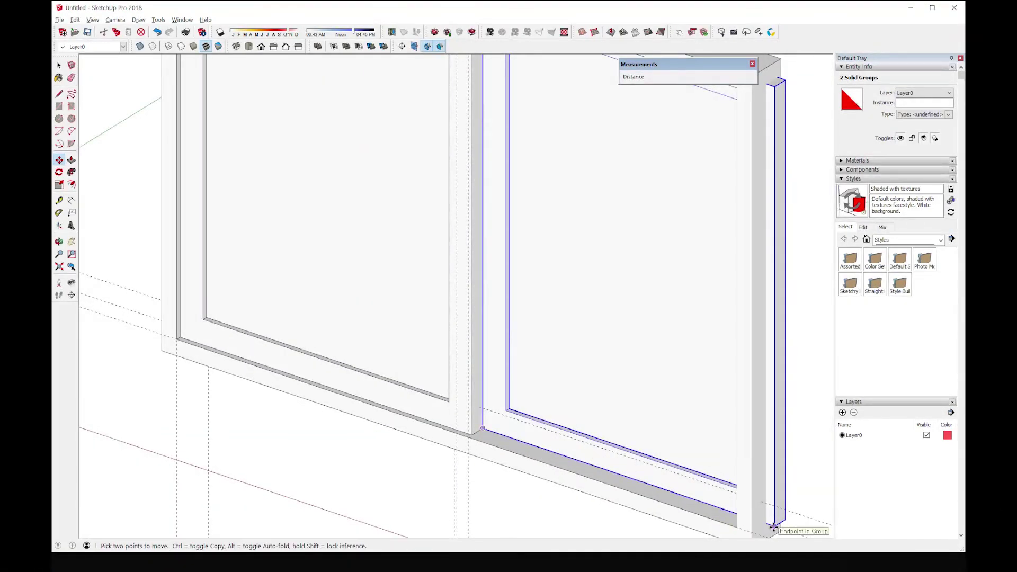
{"action": "mouse_move", "coordinate": [610, 437]}
{"action": "middle_mouse_down"}
{"action": "mouse_move", "coordinate": [536, 457]}
{"action": "mouse_move", "coordinate": [799, 507]}
{"action": "mouse_move", "coordinate": [731, 488]}
{"action": "mouse_move", "coordinate": [827, 482]}
{"action": "mouse_move", "coordinate": [507, 479]}
{"action": "mouse_move", "coordinate": [535, 431]}
{"action": "mouse_move", "coordinate": [458, 427]}
{"action": "mouse_move", "coordinate": [325, 376]}
{"action": "middle_mouse_up"}
{"action": "left_click", "coordinate": [799, 507]}
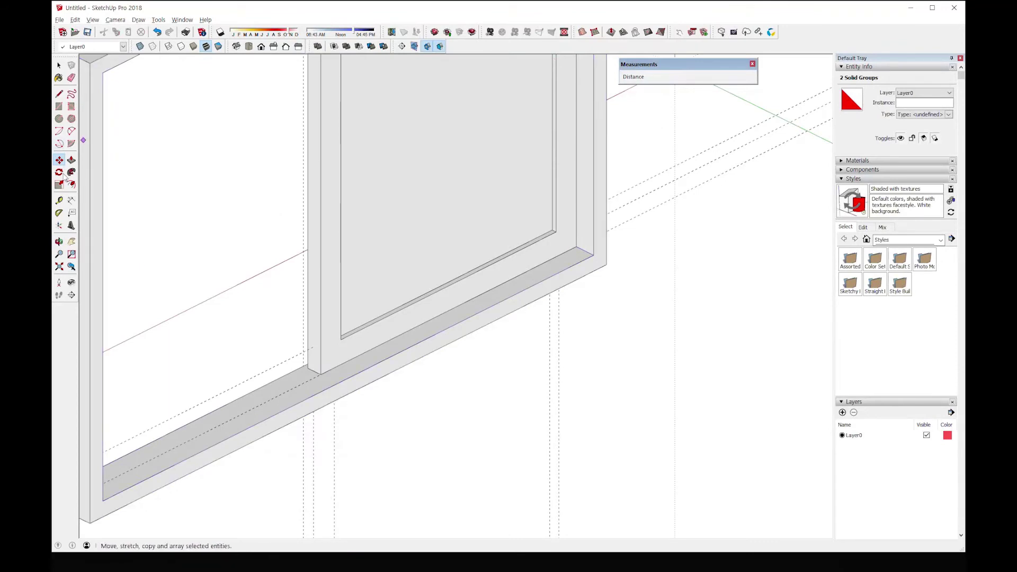
{"action": "left_click", "coordinate": [59, 202]}
{"action": "middle_click_drag", "start_coordinate": [364, 352], "coordinate": [321, 245]}
{"action": "scroll", "coordinate": [323, 242], "scroll_direction": "up", "scroll_amount": 2}
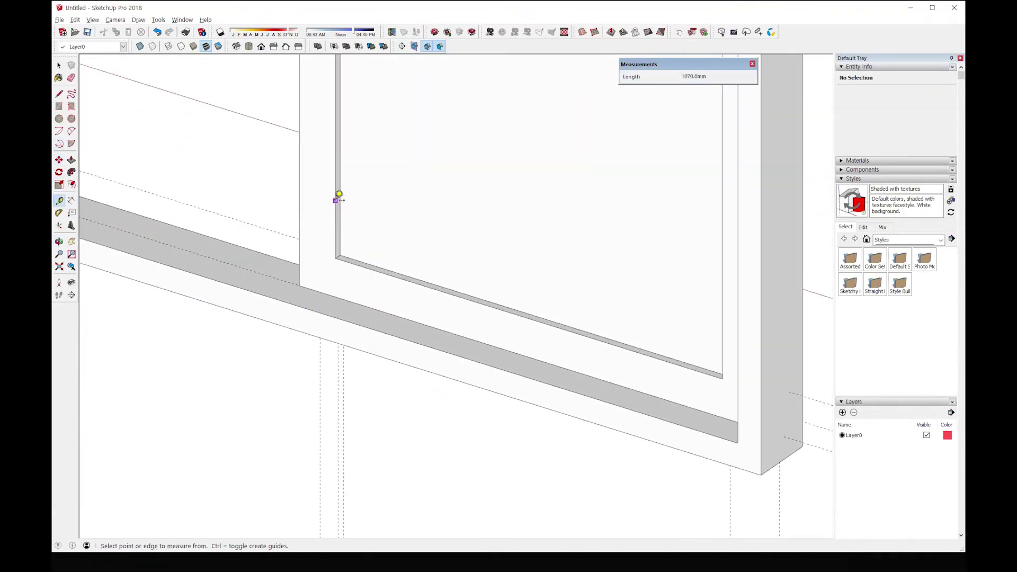
{"action": "middle_click_drag", "start_coordinate": [656, 352], "coordinate": [347, 385]}
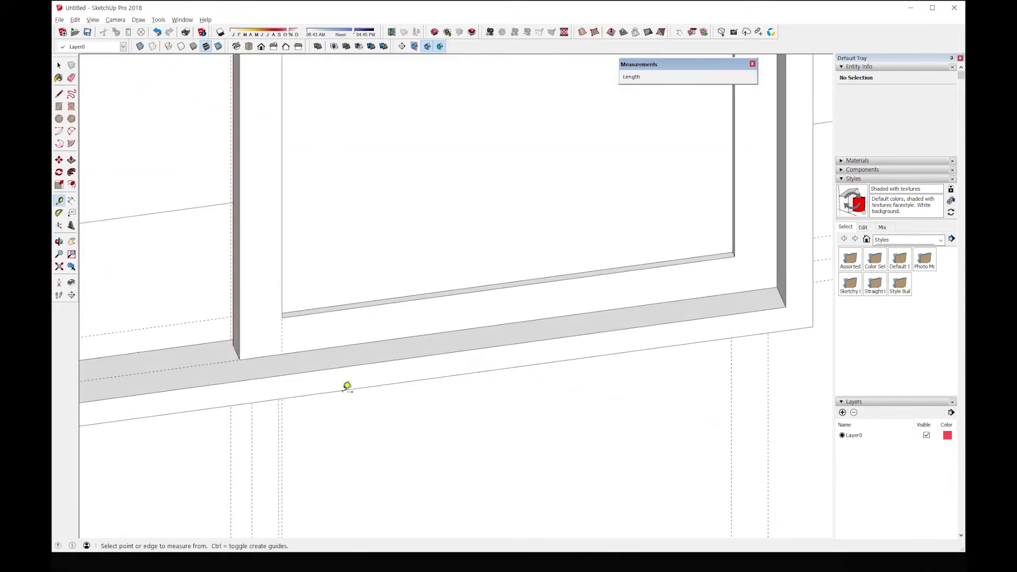
{"action": "middle_click_drag", "start_coordinate": [291, 353], "coordinate": [558, 379]}
{"action": "middle_click_drag", "start_coordinate": [521, 425], "coordinate": [387, 325]}
- Copy the sash and glass pane from their front lower outer corner to the rear lower corner of the sash's meeting edge
{"action": "left_click", "coordinate": [59, 65]}
{"action": "left_click", "coordinate": [305, 269]}
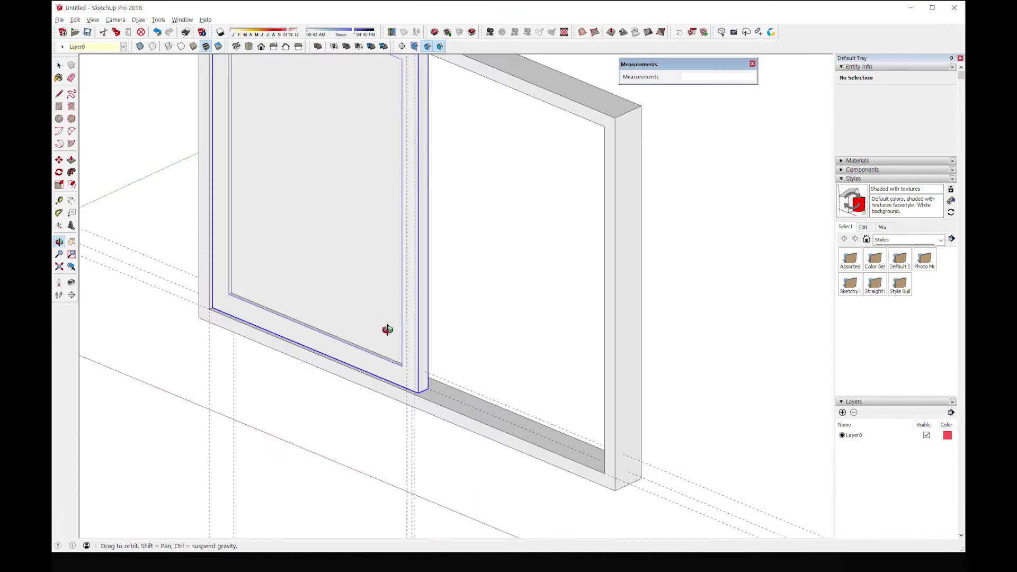
{"action": "left_click", "coordinate": [317, 271], "text": "ctrl"}
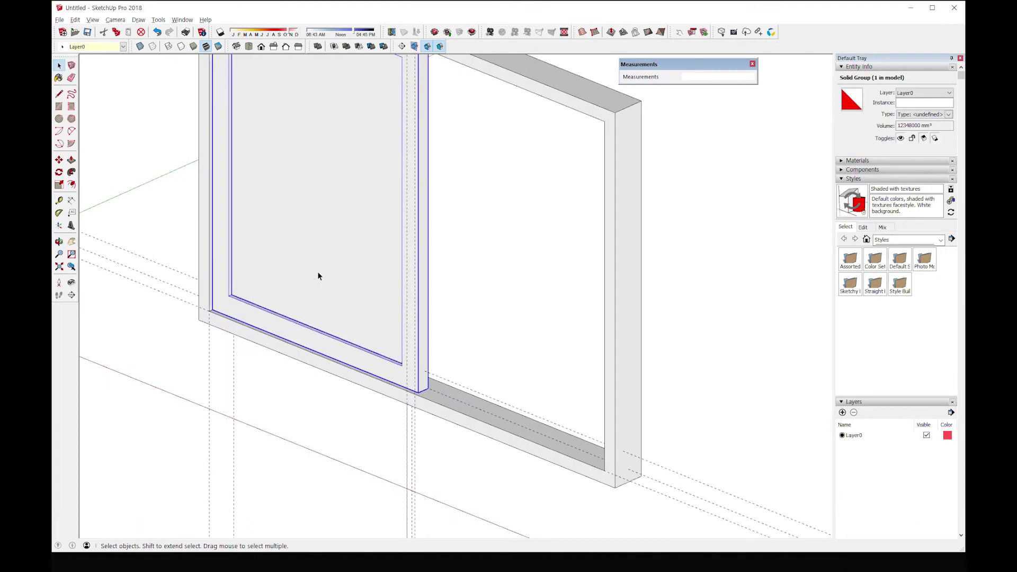
{"action": "left_click", "coordinate": [60, 161]}
{"action": "scroll", "coordinate": [230, 350], "scroll_direction": "up", "scroll_amount": 2}
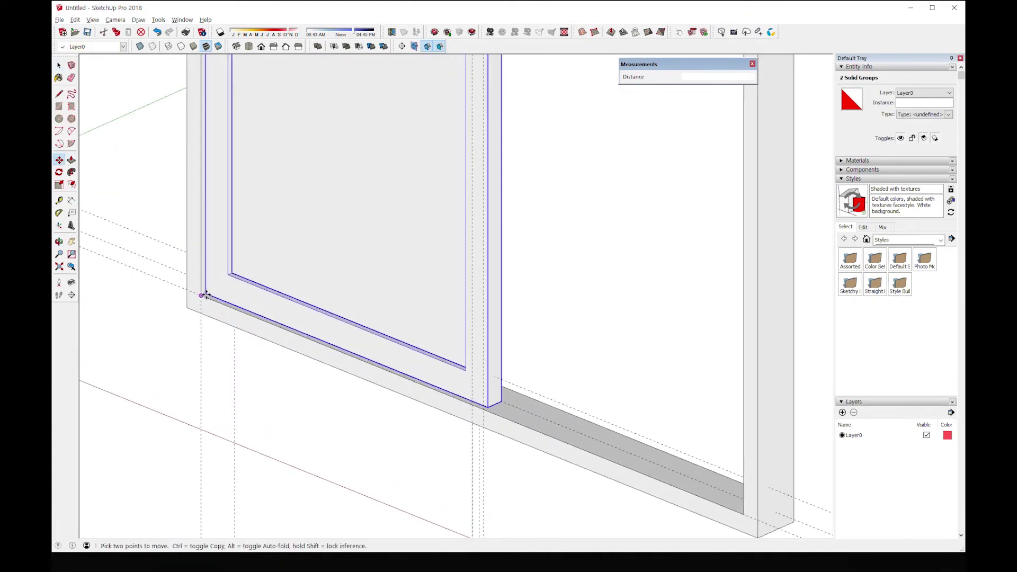
{"action": "scroll", "coordinate": [207, 295], "scroll_direction": "up", "scroll_amount": 2}
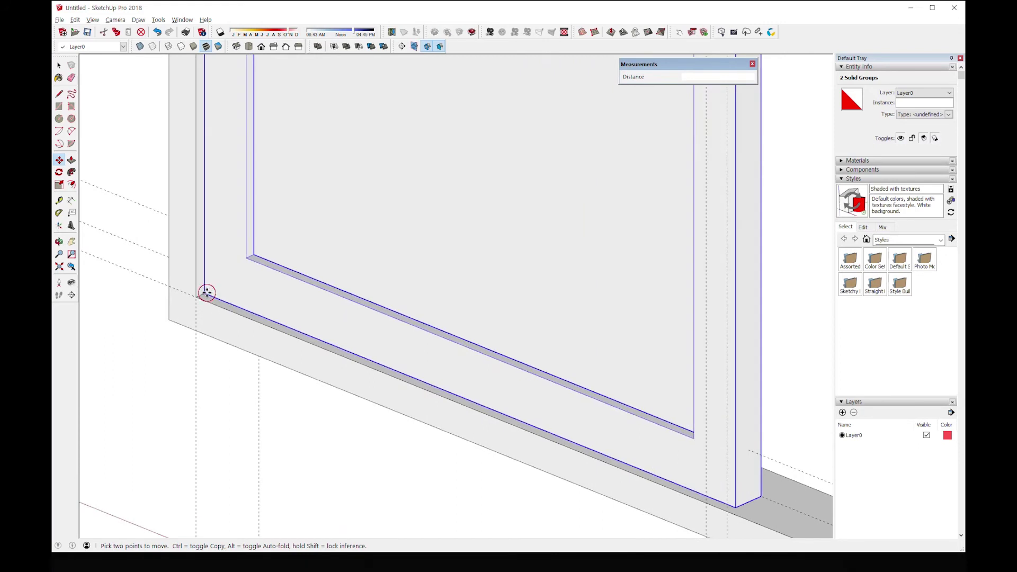
{"action": "left_click", "coordinate": [207, 293]}
{"action": "key", "text": "ctrl"}
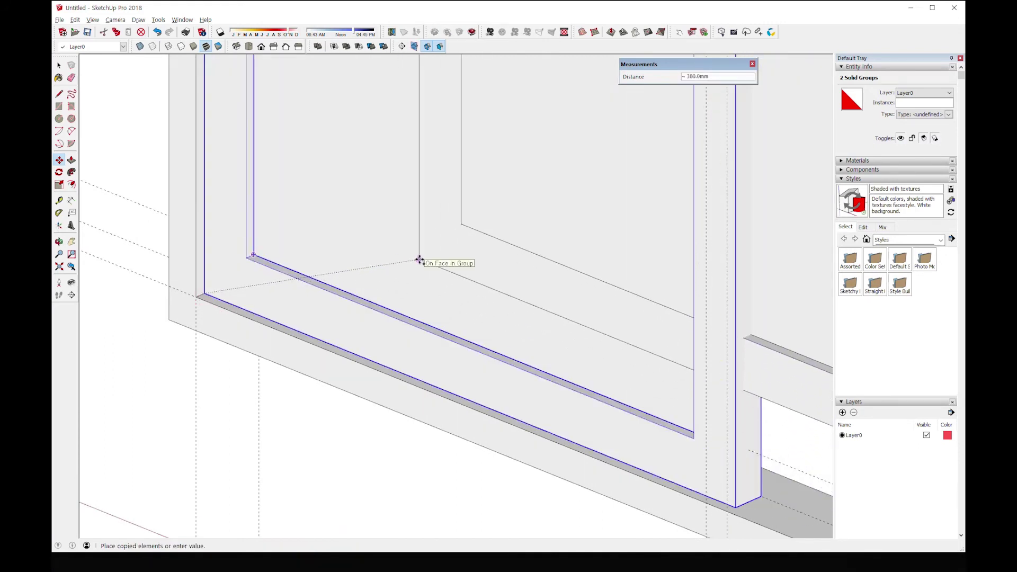
{"action": "scroll", "coordinate": [419, 260], "scroll_direction": "down", "scroll_amount": 1}
{"action": "middle_click_drag", "start_coordinate": [713, 362], "coordinate": [686, 375]}
{"action": "middle_click_drag", "start_coordinate": [749, 366], "coordinate": [222, 415]}
{"action": "middle_click_drag", "start_coordinate": [113, 264], "coordinate": [374, 431], "text": "shift"}
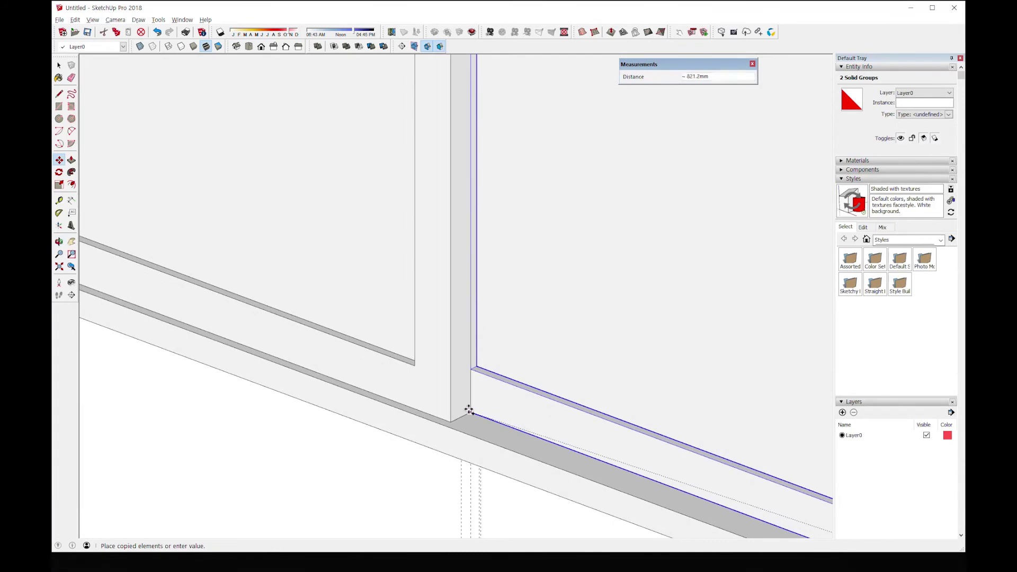
{"action": "left_click", "coordinate": [470, 410]}
- Inspect both sashes in the frame from the back and front, leaving nothing selected
{"action": "scroll", "coordinate": [466, 390], "scroll_direction": "down", "scroll_amount": 5}
{"action": "middle_click_drag", "start_coordinate": [367, 407], "coordinate": [609, 440]}
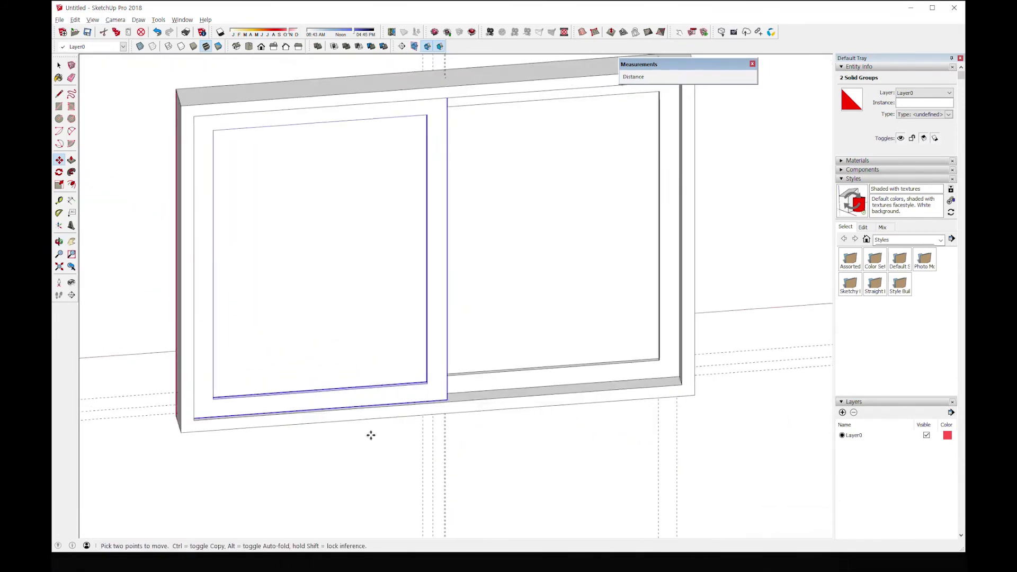
{"action": "middle_click_drag", "start_coordinate": [370, 434], "coordinate": [592, 443]}
{"action": "middle_click_drag", "start_coordinate": [503, 448], "coordinate": [590, 452]}
{"action": "scroll", "coordinate": [504, 447], "scroll_direction": "down", "scroll_amount": 4}
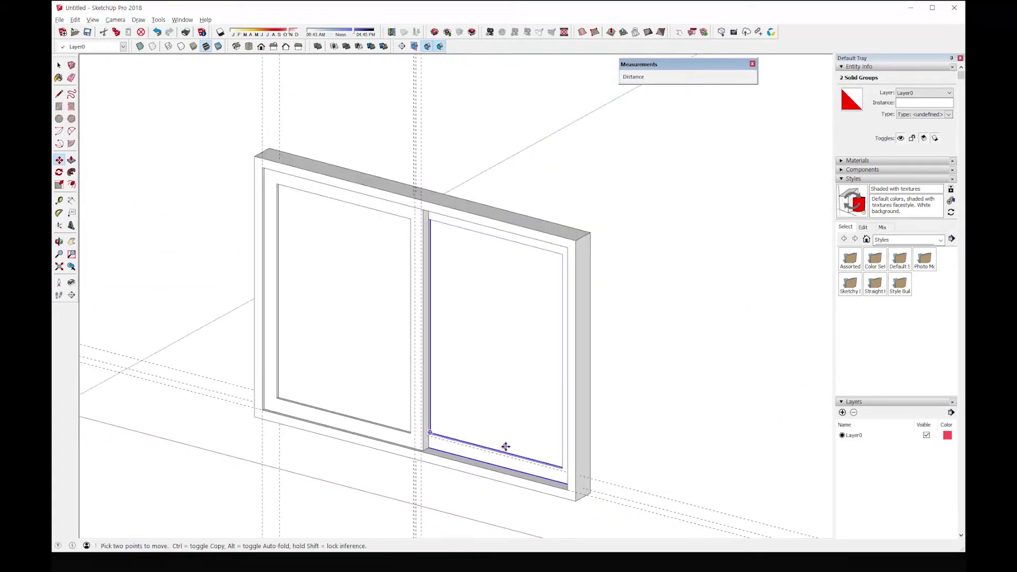
{"action": "key", "text": "space"}
{"action": "left_click", "coordinate": [640, 409]}
{"action": "scroll", "coordinate": [563, 341], "scroll_direction": "up", "scroll_amount": 3}
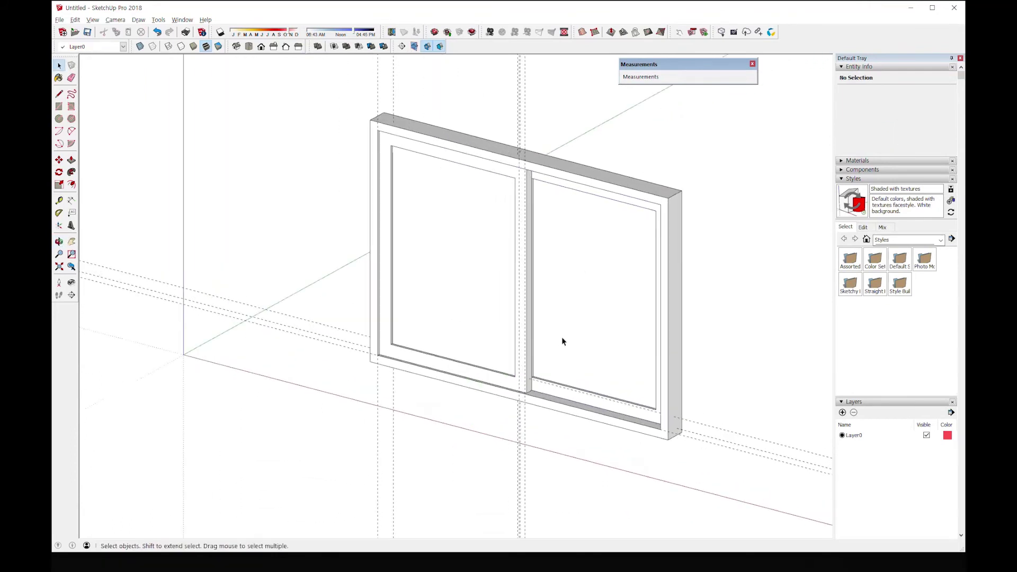
{"action": "scroll", "coordinate": [519, 298], "scroll_direction": "down", "scroll_amount": 2}
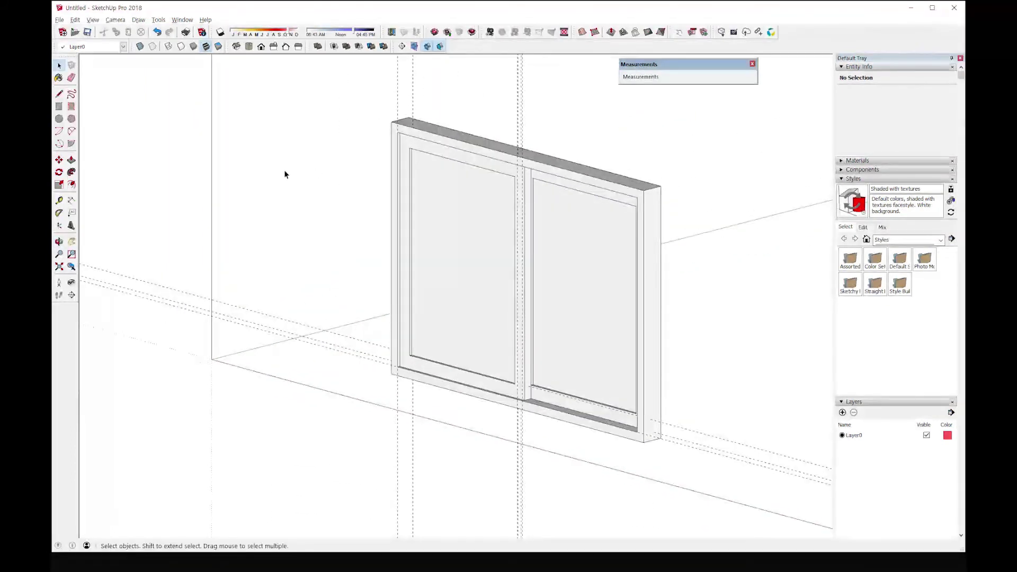
- Delete all construction guides from the model
{"action": "left_click", "coordinate": [76, 21]}
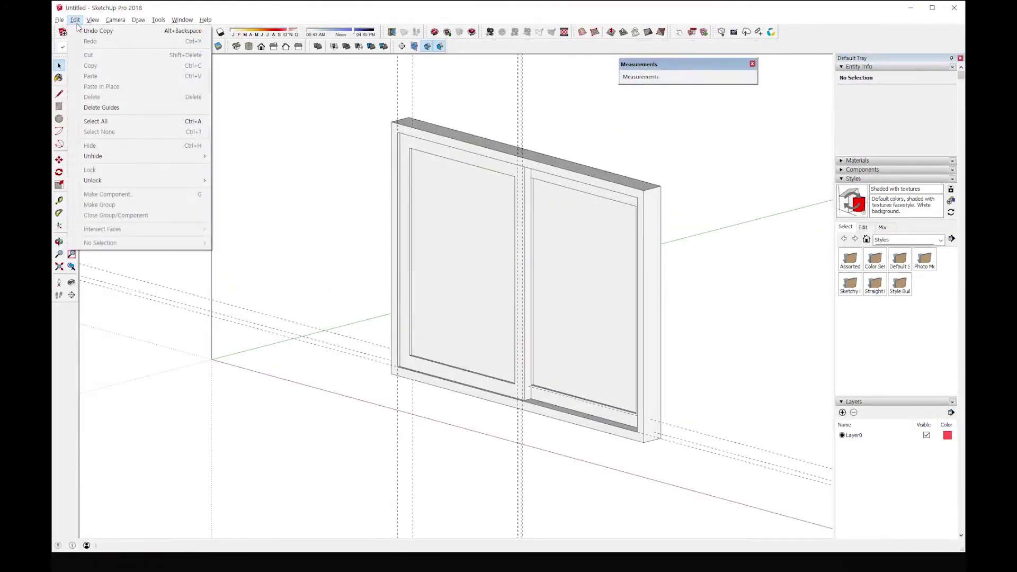
{"action": "left_click", "coordinate": [101, 108]}
{"action": "key", "text": "o"}
{"action": "left_click_drag", "start_coordinate": [402, 396], "coordinate": [424, 461]}
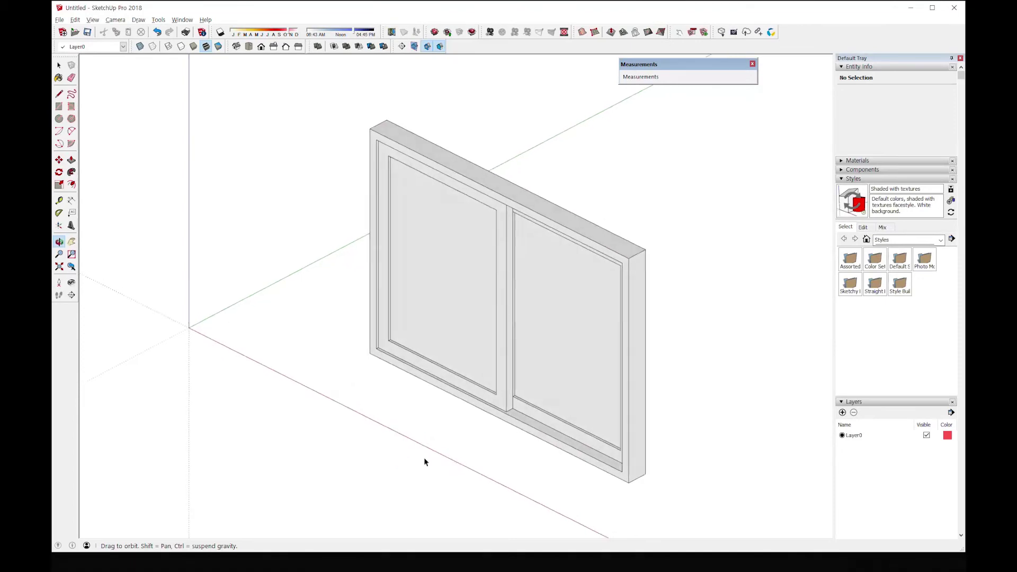
{"action": "key", "text": "space"}
{"action": "middle_click_drag", "start_coordinate": [424, 461], "coordinate": [503, 366]}
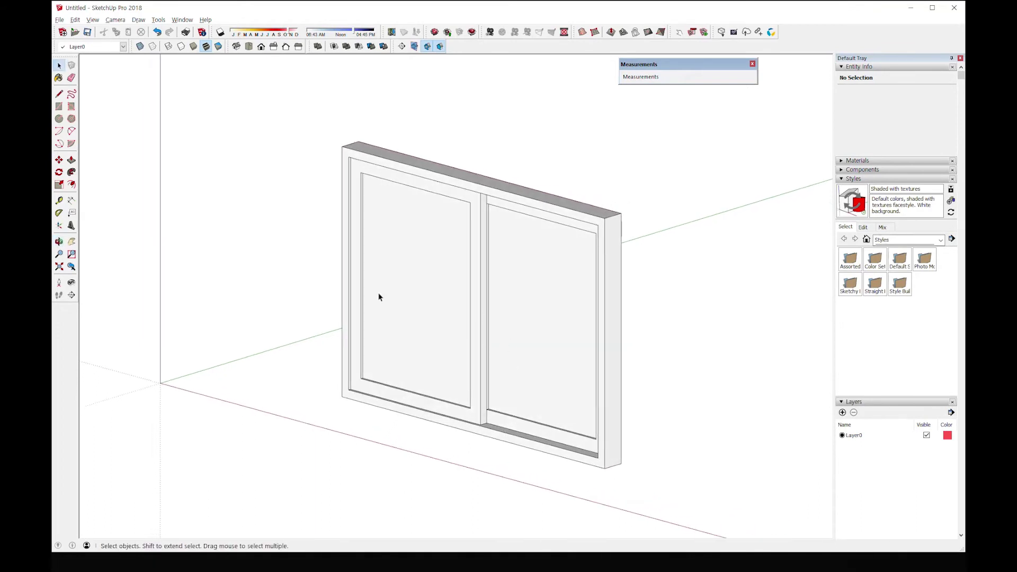
- Dimension the window's overall width between the upper front corners, placing the dimension above the frame
{"action": "left_click", "coordinate": [72, 202]}
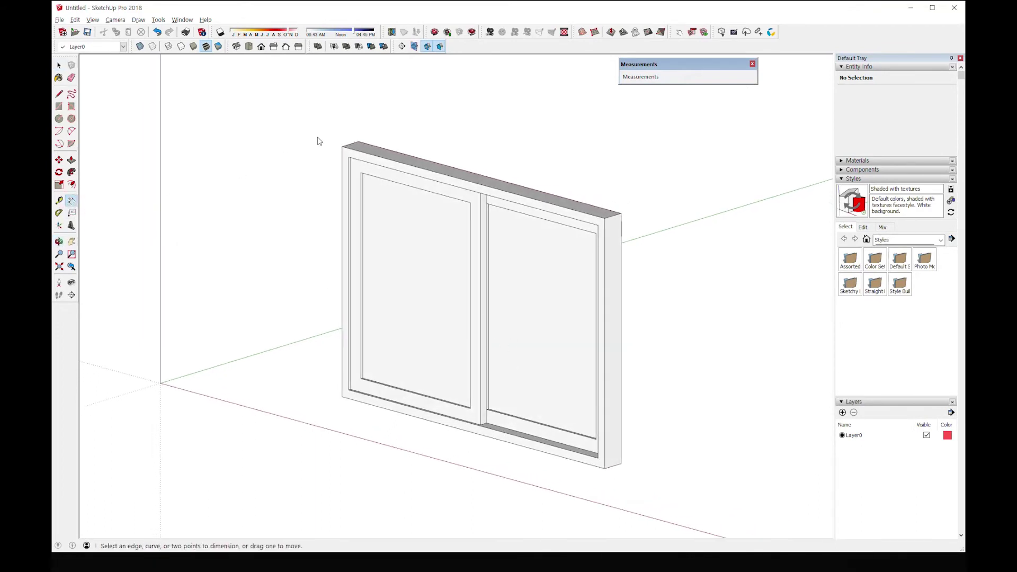
{"action": "left_click", "coordinate": [342, 146]}
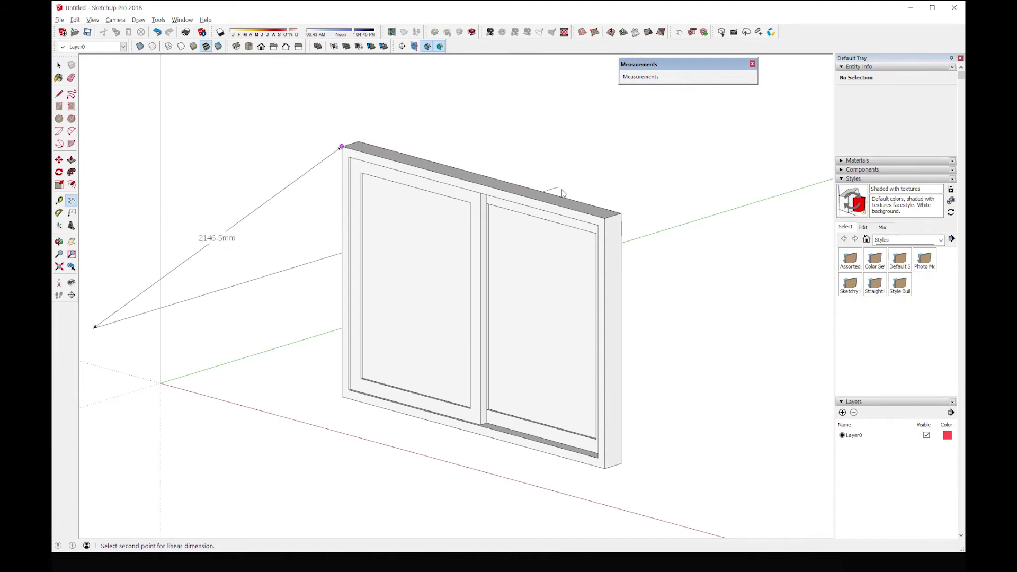
{"action": "left_click", "coordinate": [604, 219]}
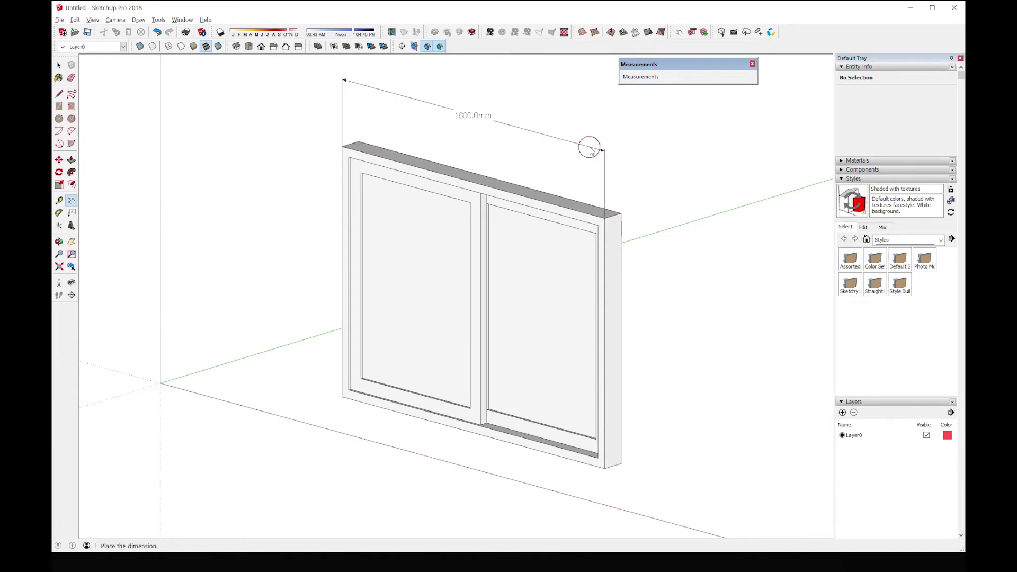
{"action": "left_click", "coordinate": [603, 150]}
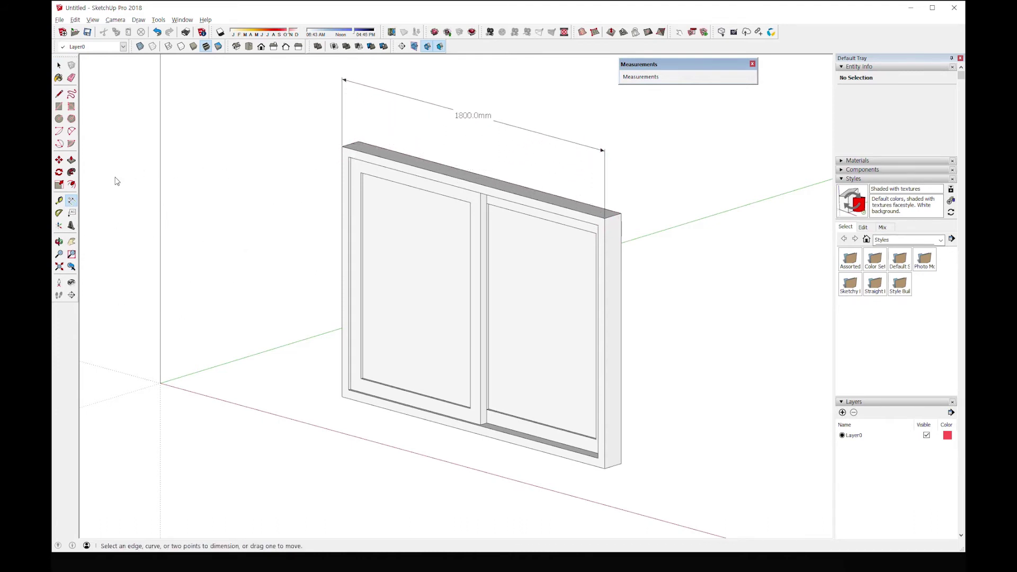
- Dimension the window's overall height along the outer vertical edge, placing the dimension beside the frame
{"action": "left_click", "coordinate": [342, 146]}
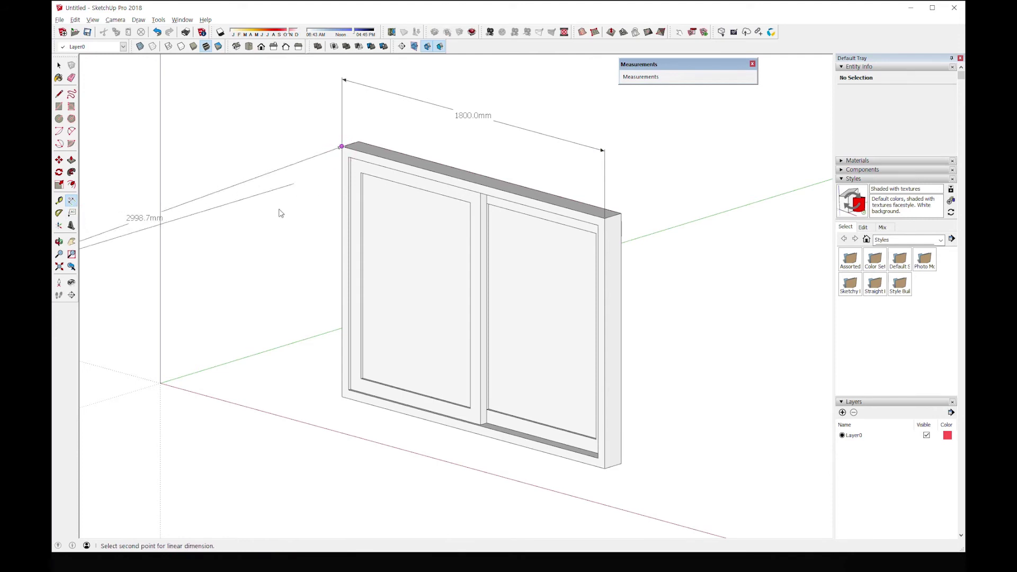
{"action": "left_click", "coordinate": [341, 397]}
{"action": "left_click", "coordinate": [297, 357]}
{"action": "mouse_move", "coordinate": [233, 354]}
{"action": "middle_mouse_down"}
{"action": "mouse_move", "coordinate": [229, 347]}
{"action": "mouse_move", "coordinate": [245, 365]}
{"action": "middle_mouse_up"}
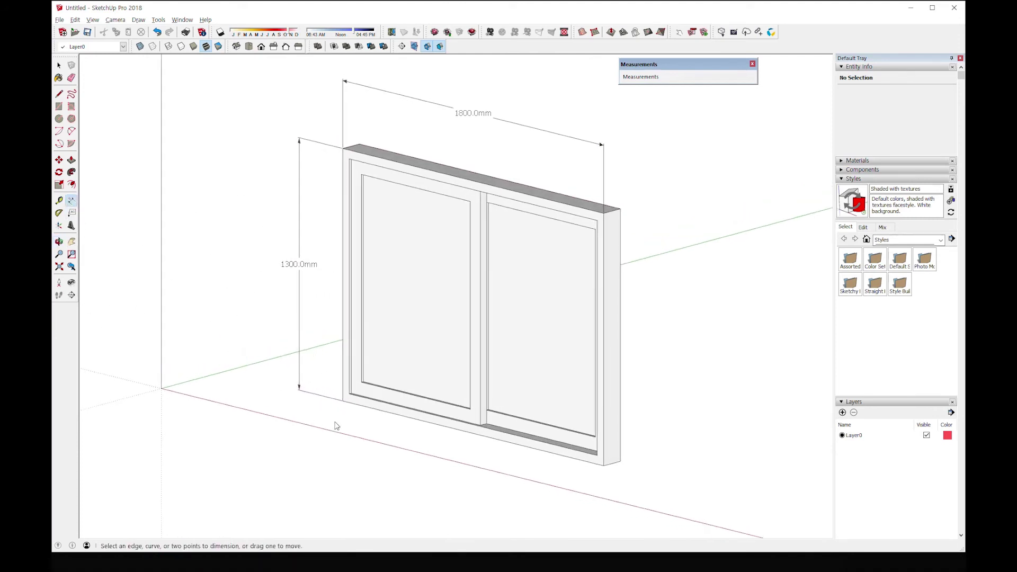
{"action": "scroll", "coordinate": [344, 426], "scroll_direction": "up", "scroll_amount": 3}
{"action": "middle_click_drag", "start_coordinate": [350, 417], "coordinate": [391, 424]}
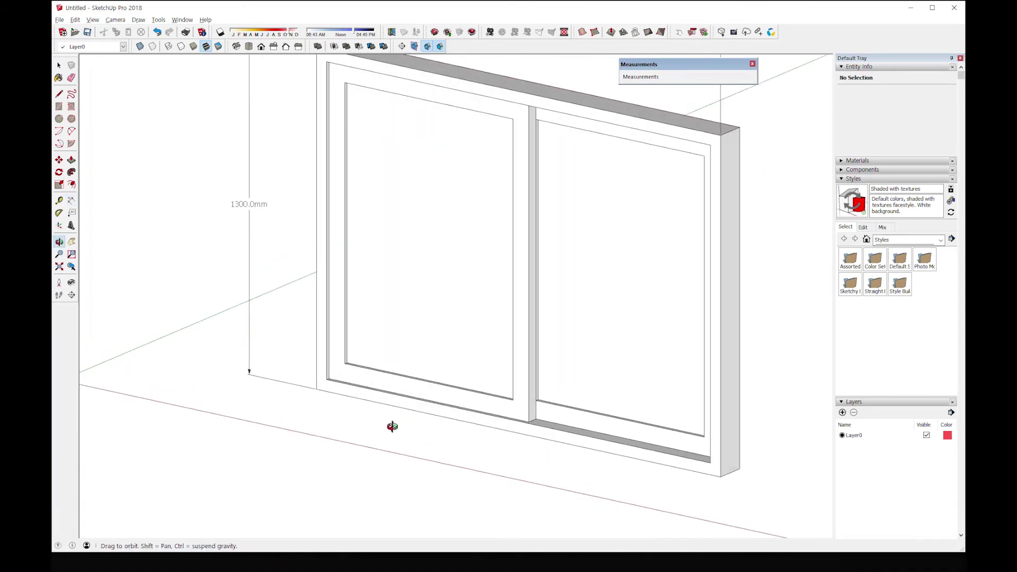
{"action": "left_click", "coordinate": [71, 201]}
{"action": "scroll", "coordinate": [328, 377], "scroll_direction": "up", "scroll_amount": 4}
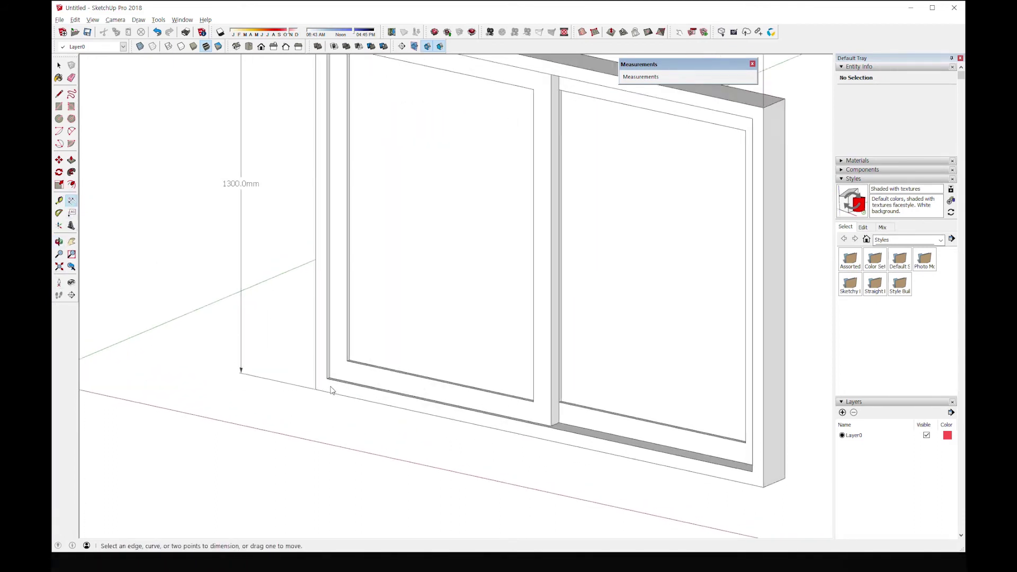
{"action": "left_click", "coordinate": [326, 378]}
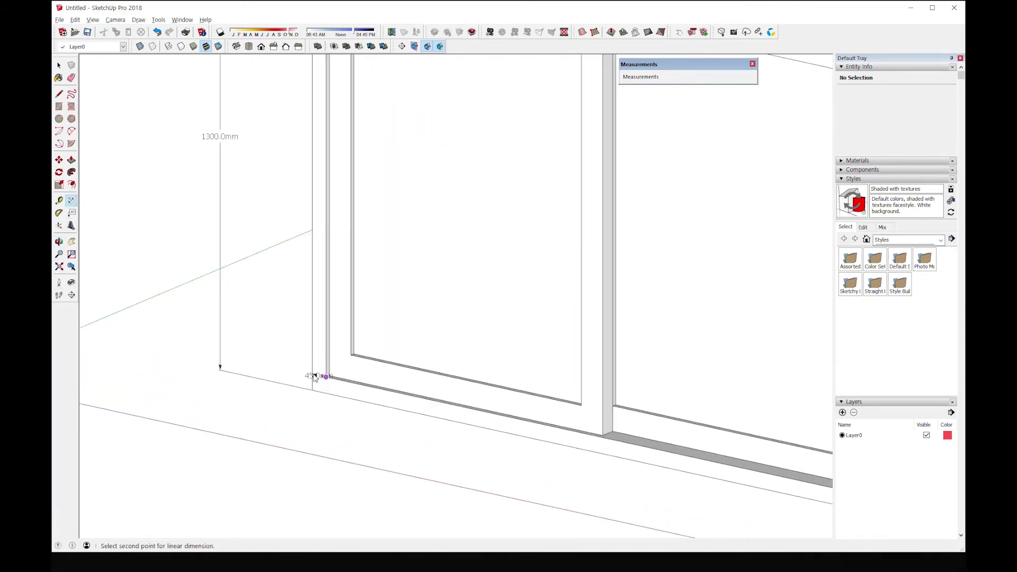
{"action": "scroll", "coordinate": [311, 377], "scroll_direction": "up", "scroll_amount": 2}
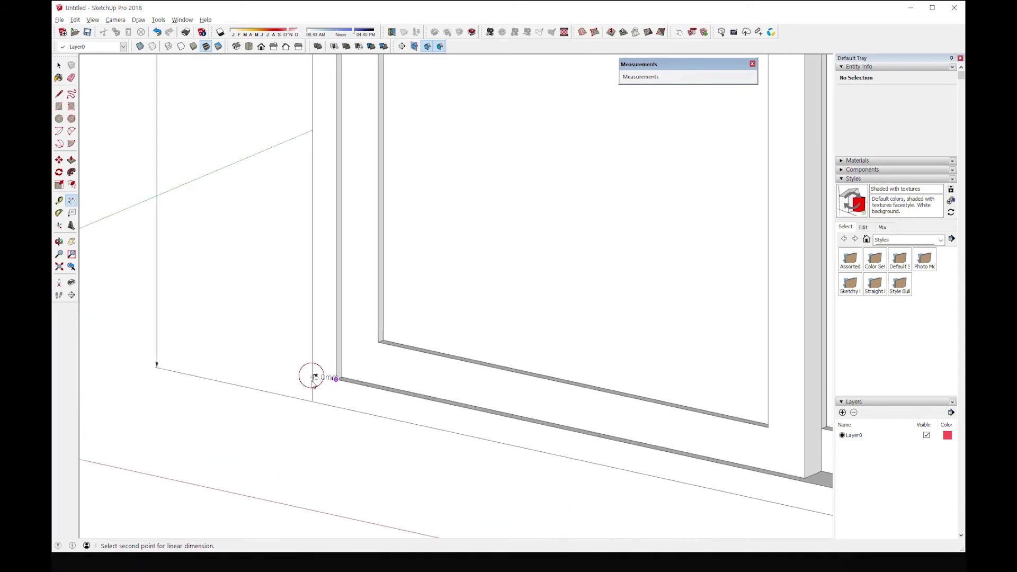
{"action": "key", "text": "Escape"}
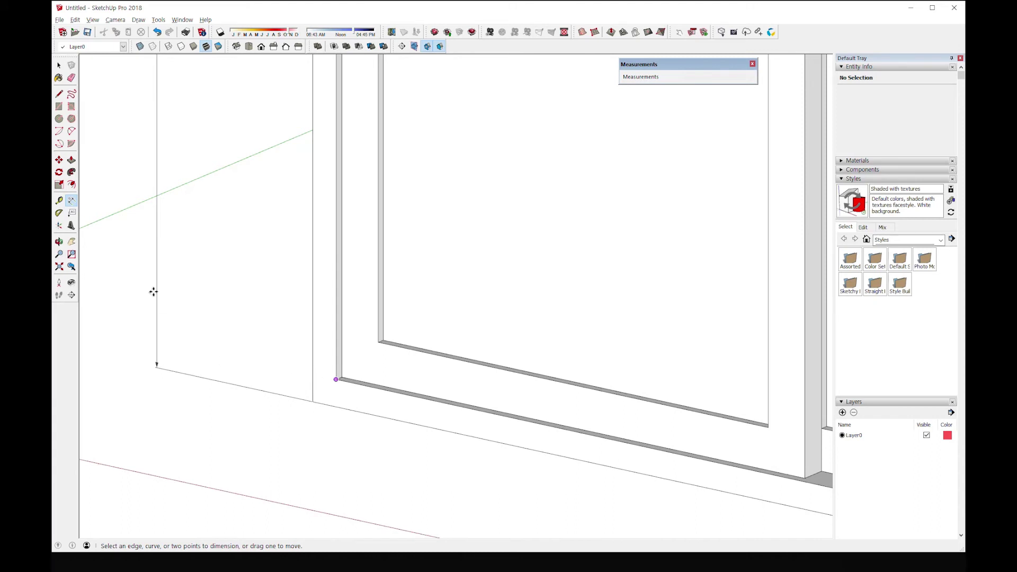
- Add guides down from the frame's outer and inner edges at the lower corner, and dimension the frame's face width below the window
{"action": "left_click", "coordinate": [58, 200]}
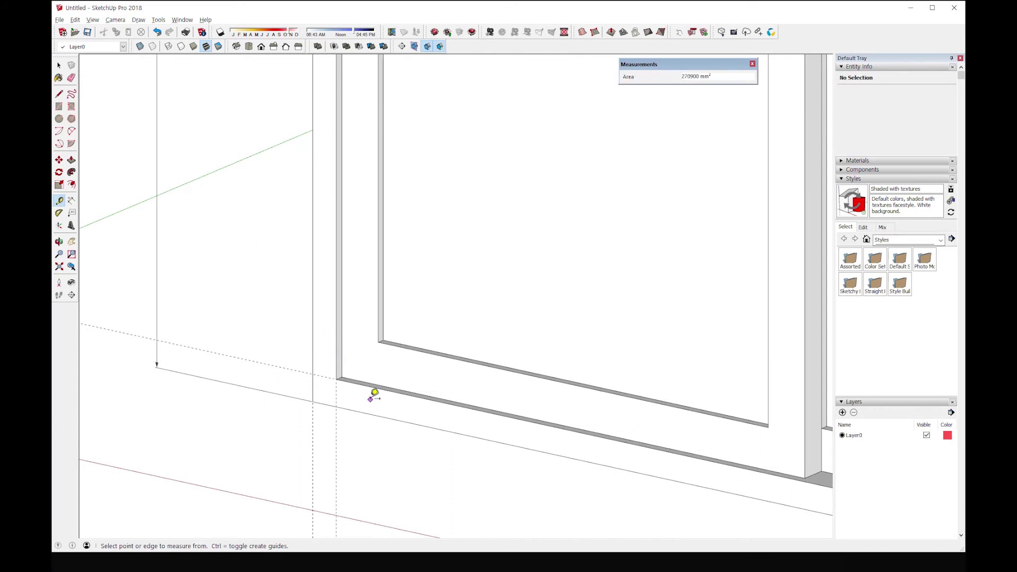
{"action": "left_click", "coordinate": [71, 205]}
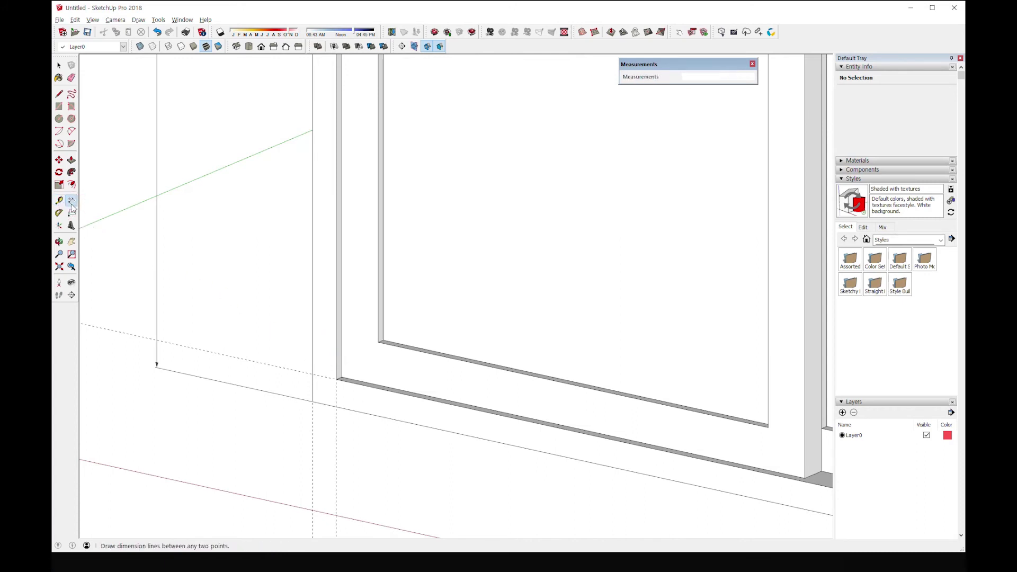
{"action": "scroll", "coordinate": [329, 406], "scroll_direction": "up", "scroll_amount": 2}
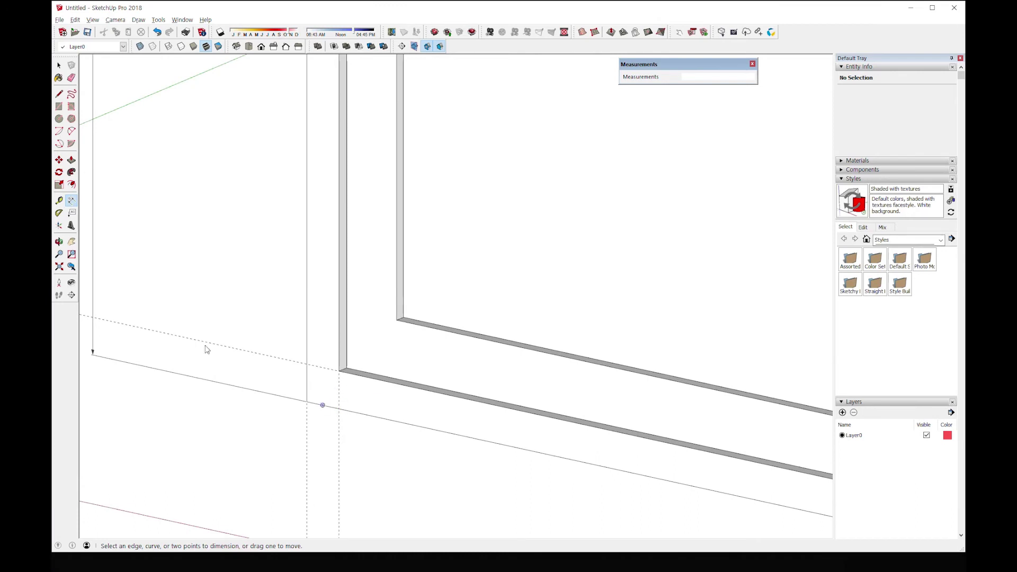
{"action": "left_click", "coordinate": [339, 409]}
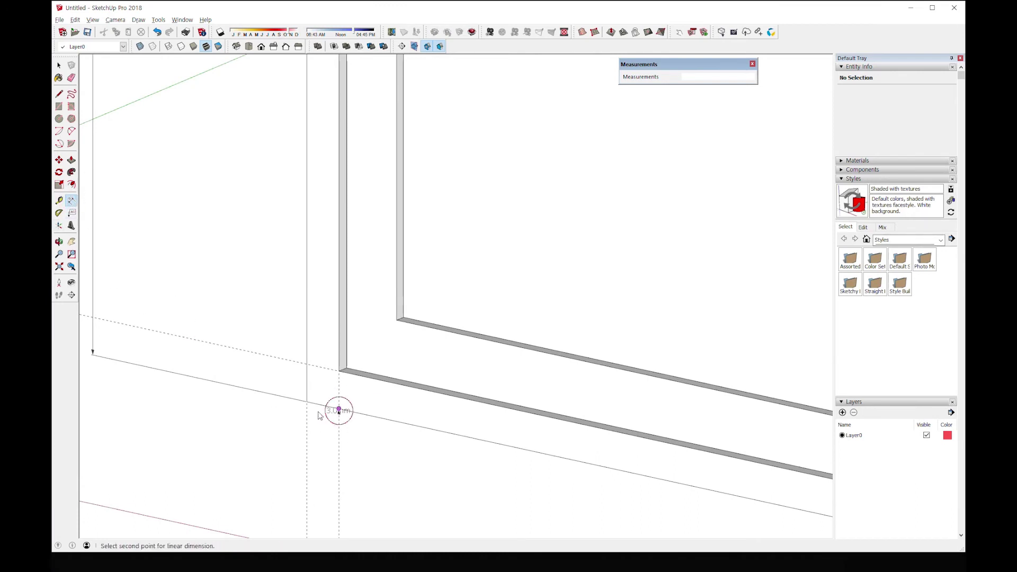
{"action": "left_click", "coordinate": [307, 402]}
{"action": "left_click", "coordinate": [306, 468]}
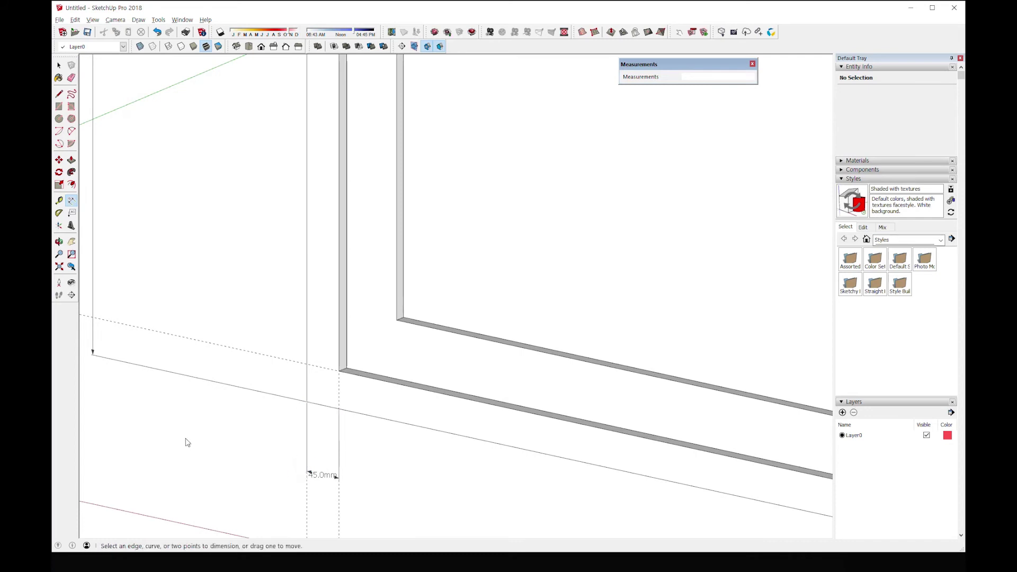
- Add guides extending both edges of the front sash's outer stile down below the window frame
{"action": "scroll", "coordinate": [218, 445], "scroll_direction": "down", "scroll_amount": 5}
{"action": "scroll", "coordinate": [316, 468], "scroll_direction": "down", "scroll_amount": 2}
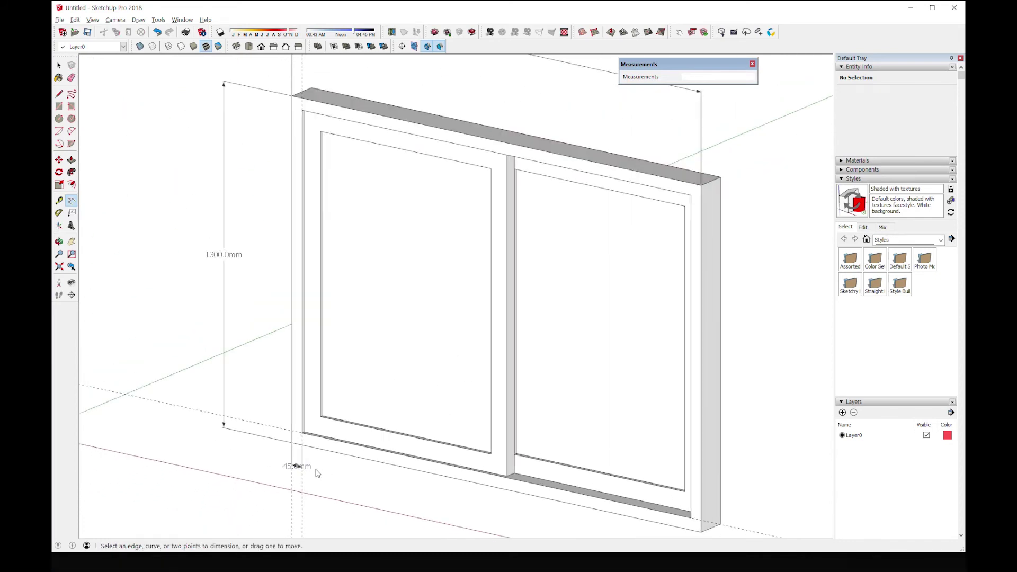
{"action": "scroll", "coordinate": [339, 472], "scroll_direction": "up", "scroll_amount": 4}
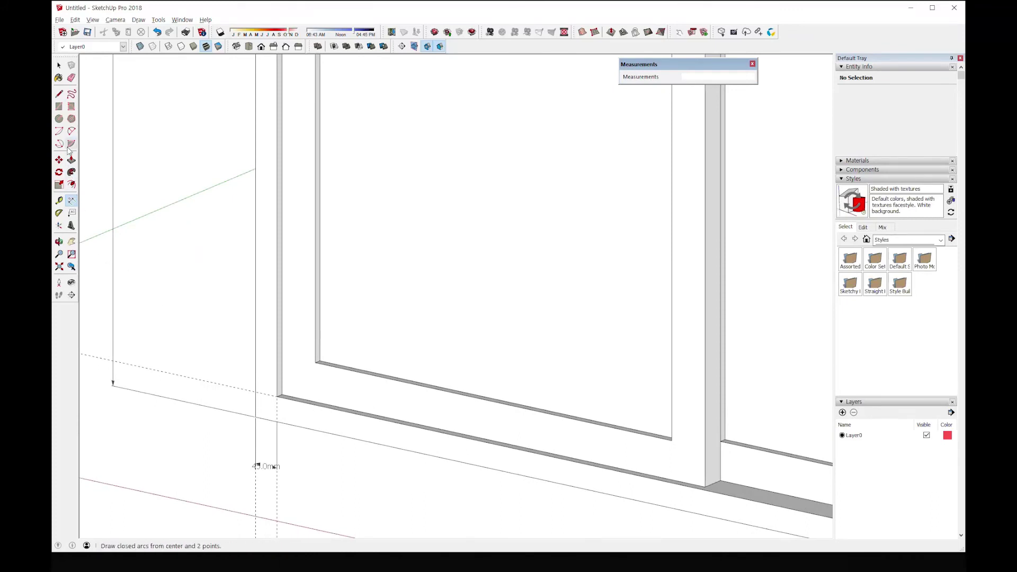
{"action": "left_click", "coordinate": [59, 200]}
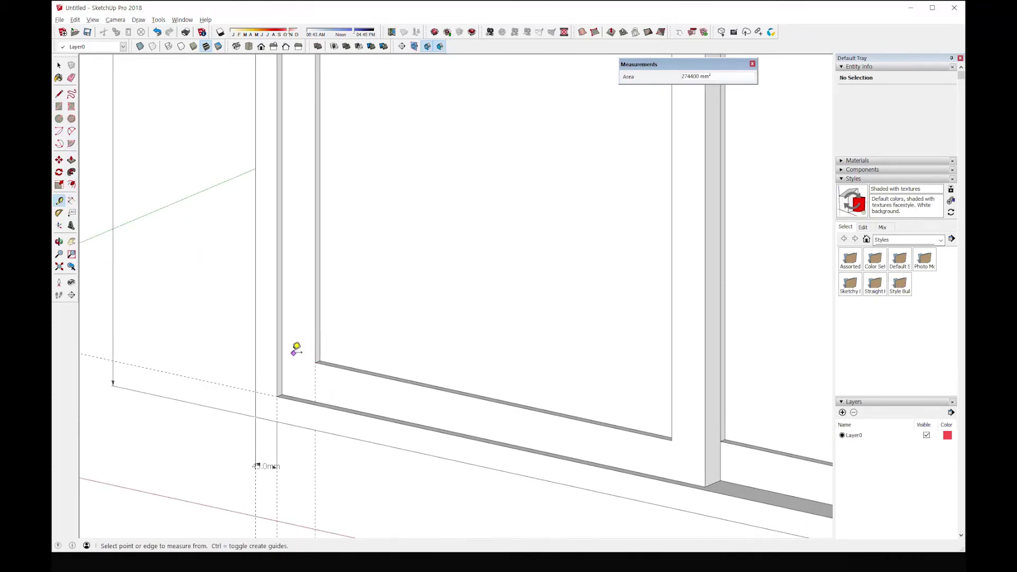
{"action": "middle_click_drag", "start_coordinate": [284, 346], "coordinate": [302, 416]}
{"action": "scroll", "coordinate": [299, 484], "scroll_direction": "up", "scroll_amount": 3}
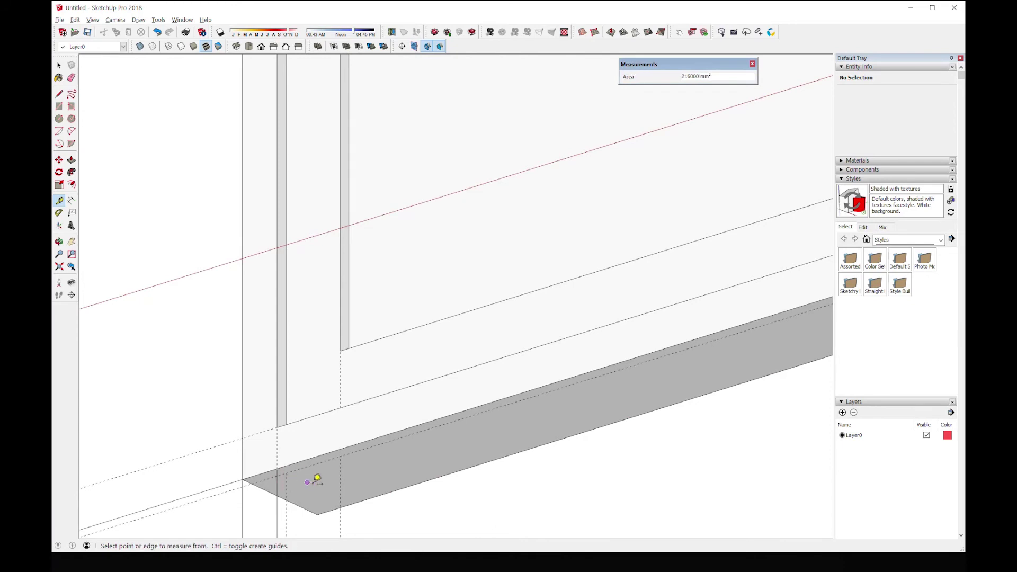
{"action": "scroll", "coordinate": [320, 479], "scroll_direction": "down", "scroll_amount": 3}
- Dimension the sash stile's width between its two guides, placing the dimension below the frame beside the frame-width dimension
{"action": "left_click", "coordinate": [71, 201]}
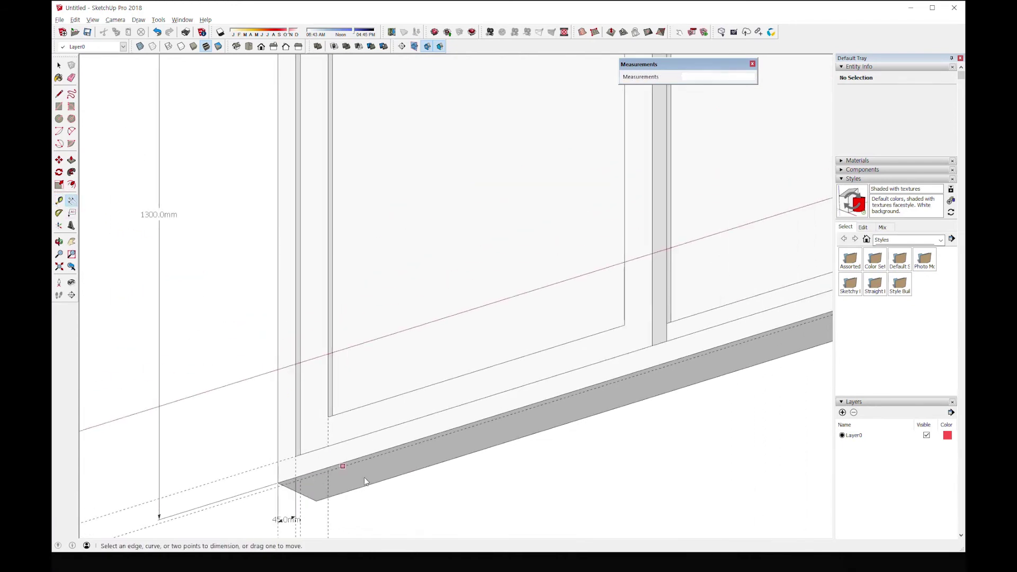
{"action": "middle_click_drag", "start_coordinate": [341, 469], "coordinate": [294, 313], "text": "shift"}
{"action": "left_click", "coordinate": [294, 310]}
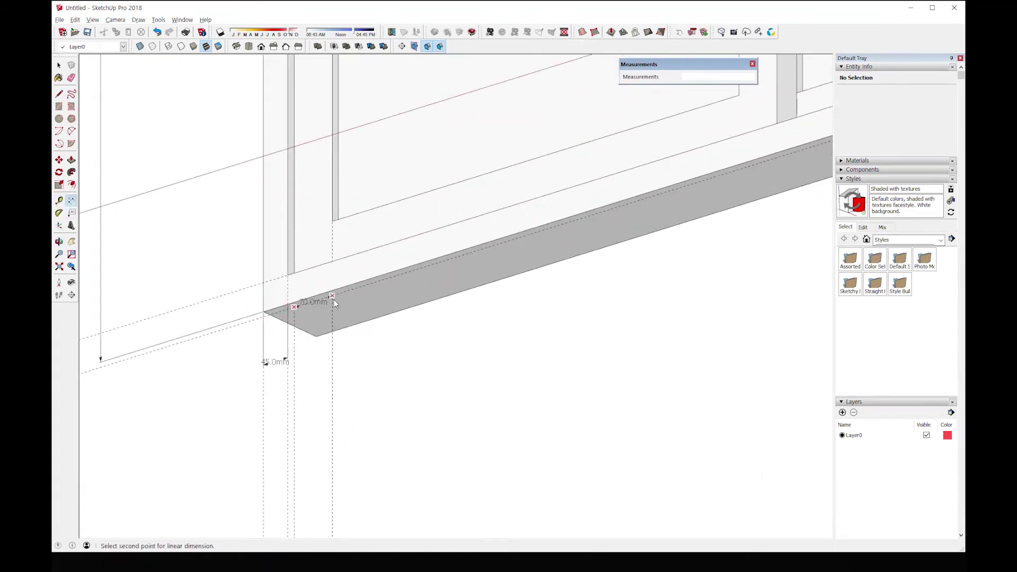
{"action": "left_click", "coordinate": [332, 297]}
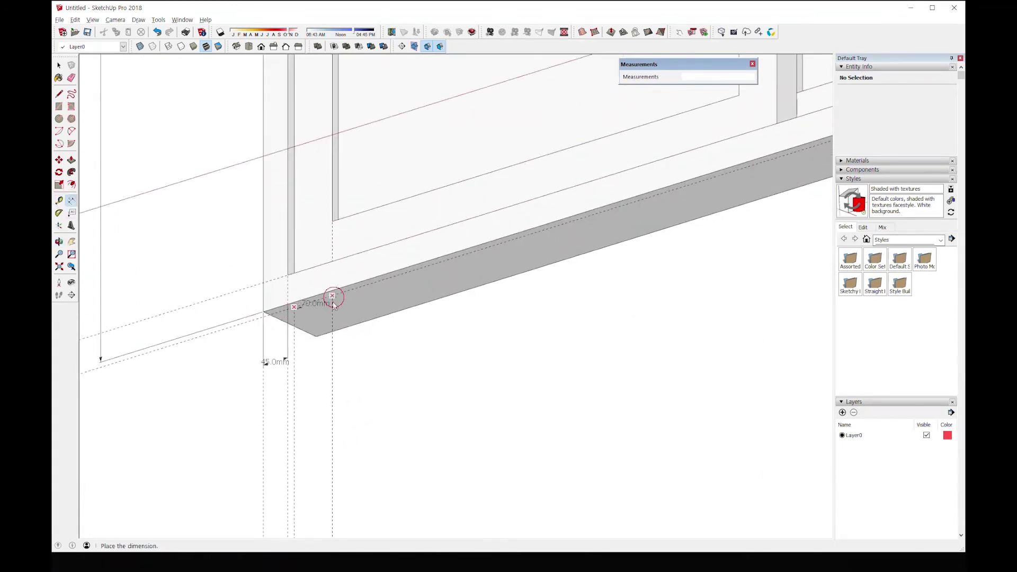
{"action": "left_click", "coordinate": [286, 363]}
{"action": "middle_click_drag", "start_coordinate": [289, 365], "coordinate": [343, 456]}
{"action": "scroll", "coordinate": [320, 245], "scroll_direction": "up", "scroll_amount": 2}
{"action": "scroll", "coordinate": [319, 359], "scroll_direction": "up", "scroll_amount": 2}
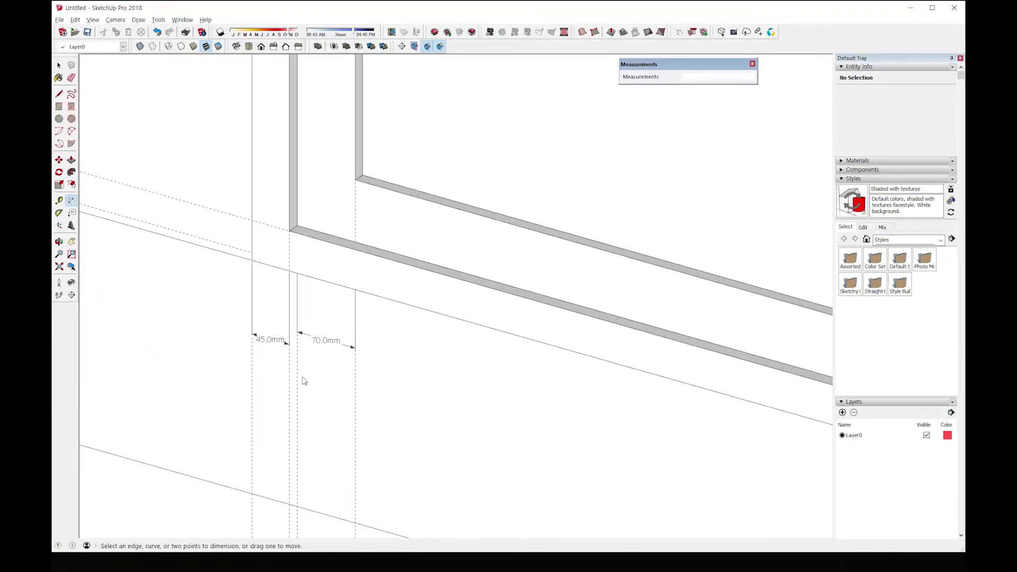
- Delete all construction guides from the model
{"action": "scroll", "coordinate": [329, 381], "scroll_direction": "down", "scroll_amount": 5}
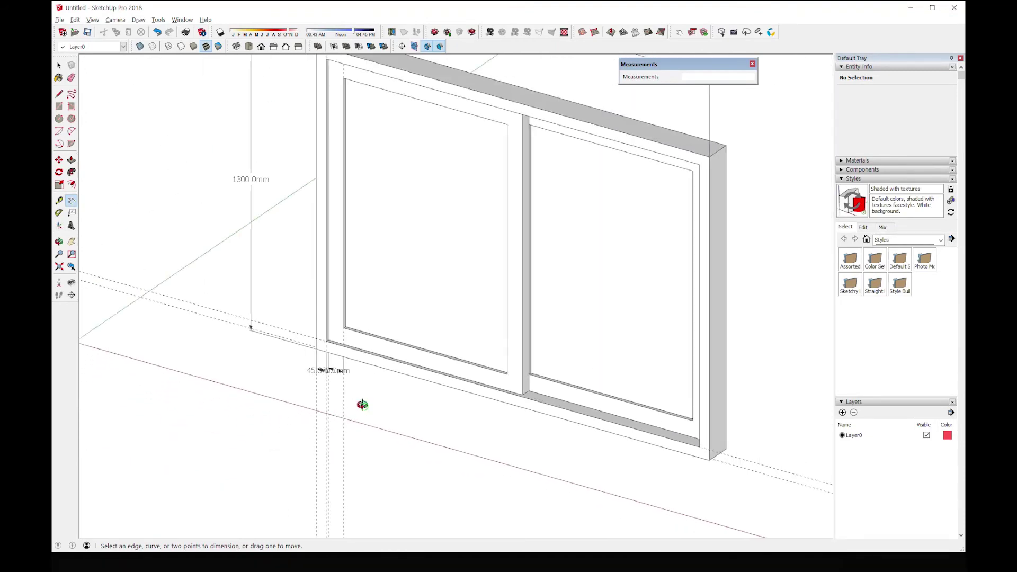
{"action": "middle_click_drag", "start_coordinate": [358, 406], "coordinate": [372, 384]}
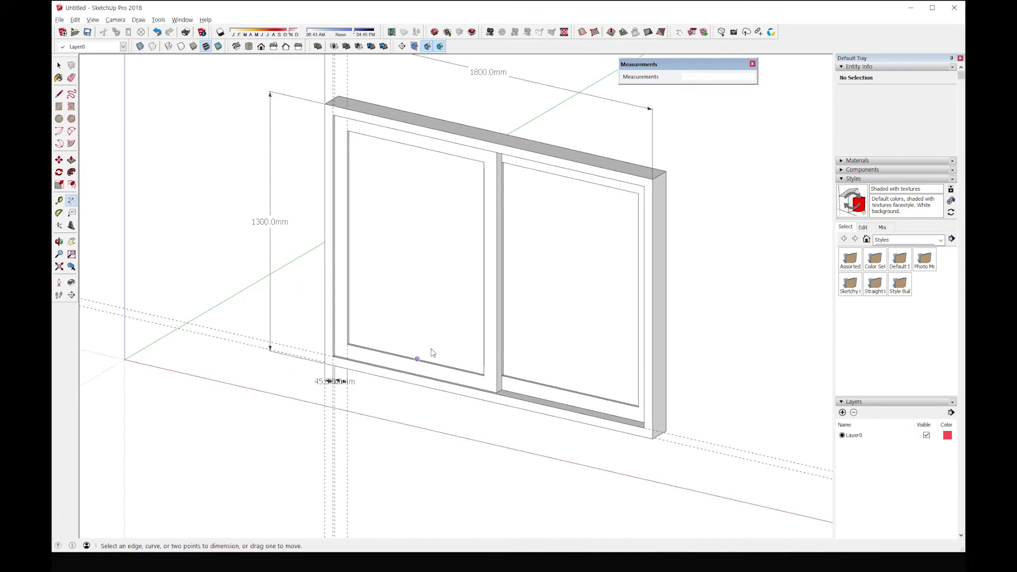
{"action": "middle_click_drag", "start_coordinate": [432, 352], "coordinate": [382, 358], "text": "shift"}
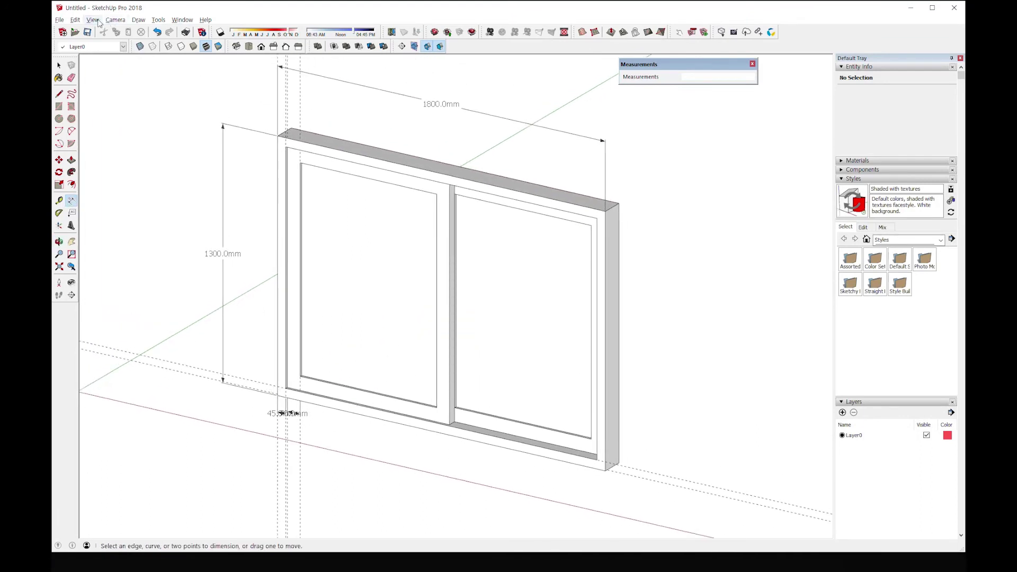
{"action": "left_click", "coordinate": [74, 20]}
{"action": "left_click", "coordinate": [110, 107]}
{"action": "middle_click_drag", "start_coordinate": [306, 329], "coordinate": [289, 303]}
- Move the 45 mm frame-width dimension line level with the neighbouring 70 mm sash dimension below the frame
{"action": "key", "text": "d"}
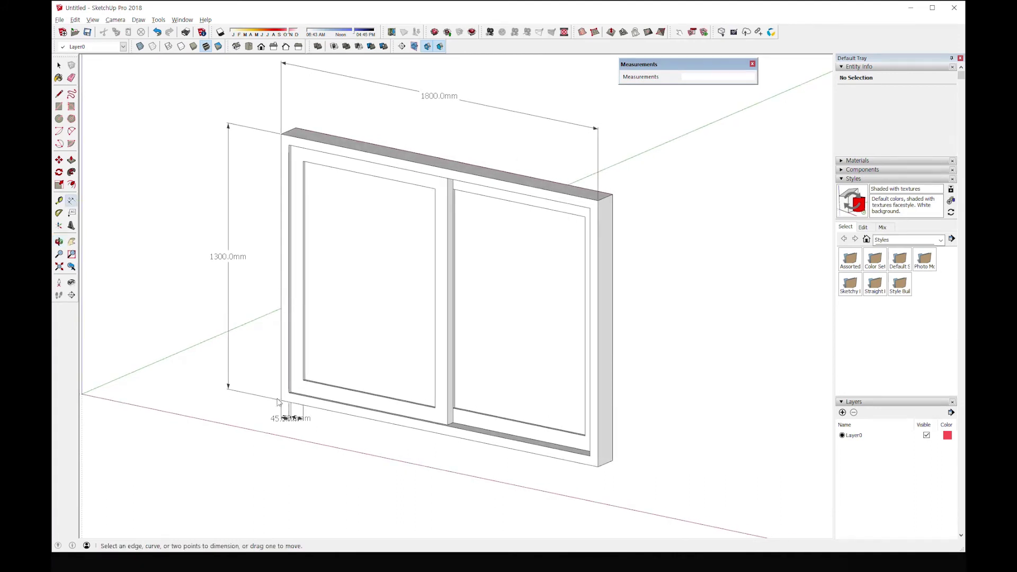
{"action": "scroll", "coordinate": [286, 440], "scroll_direction": "up", "scroll_amount": 2}
{"action": "scroll", "coordinate": [297, 431], "scroll_direction": "up", "scroll_amount": 2}
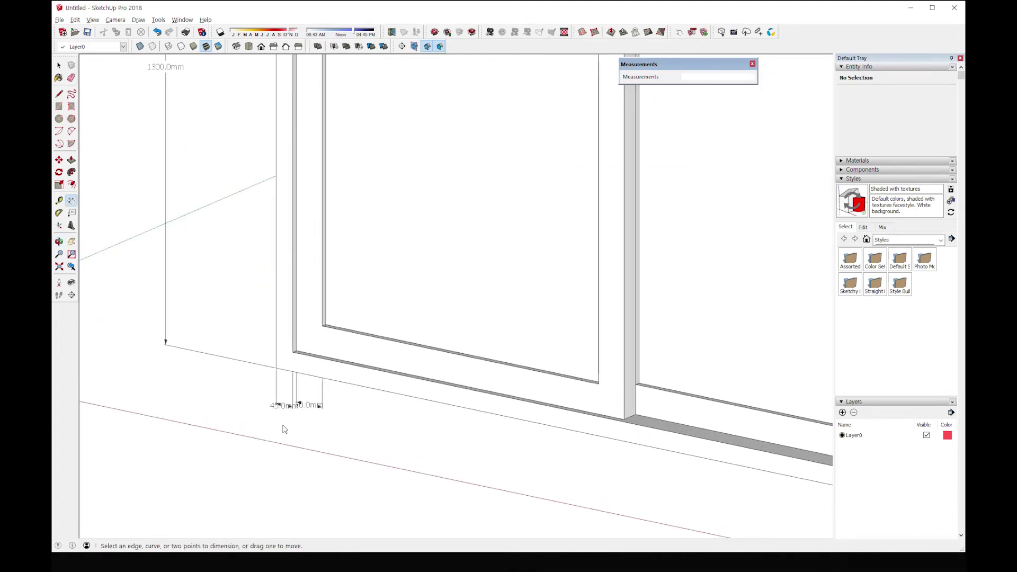
{"action": "scroll", "coordinate": [289, 420], "scroll_direction": "up", "scroll_amount": 3}
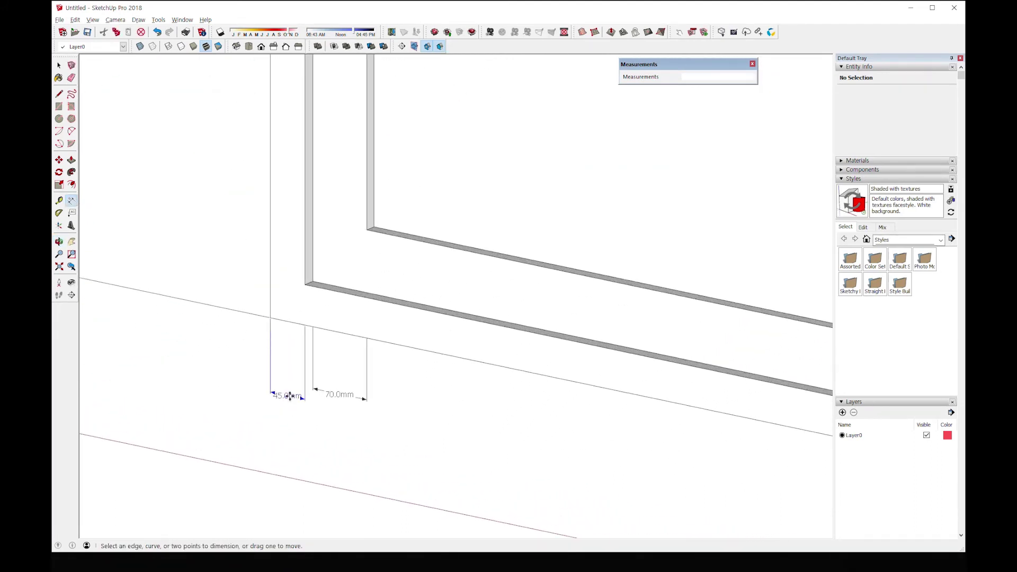
{"action": "left_click", "coordinate": [341, 396]}
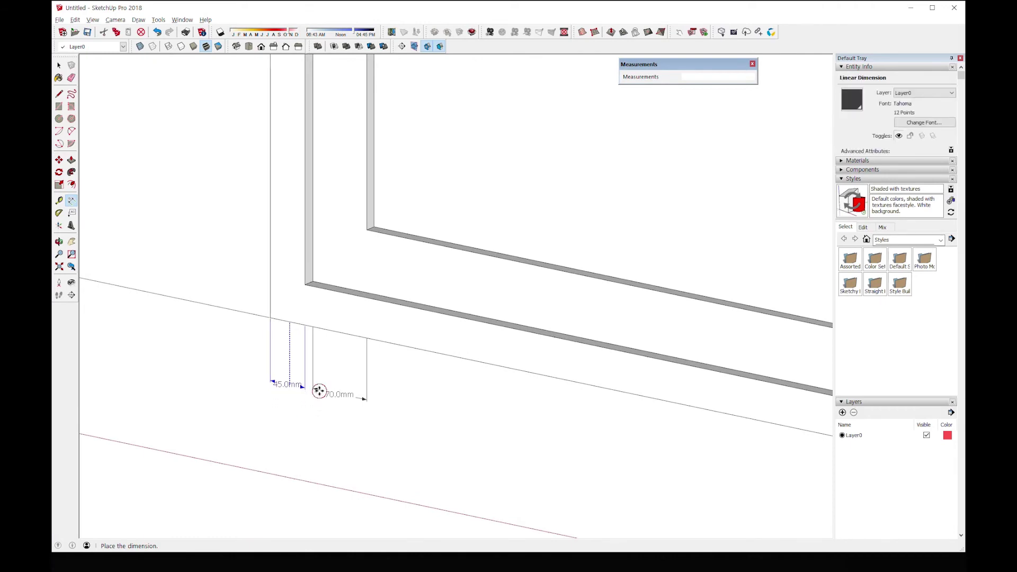
{"action": "left_click", "coordinate": [318, 392]}
{"action": "scroll", "coordinate": [282, 391], "scroll_direction": "up", "scroll_amount": 3}
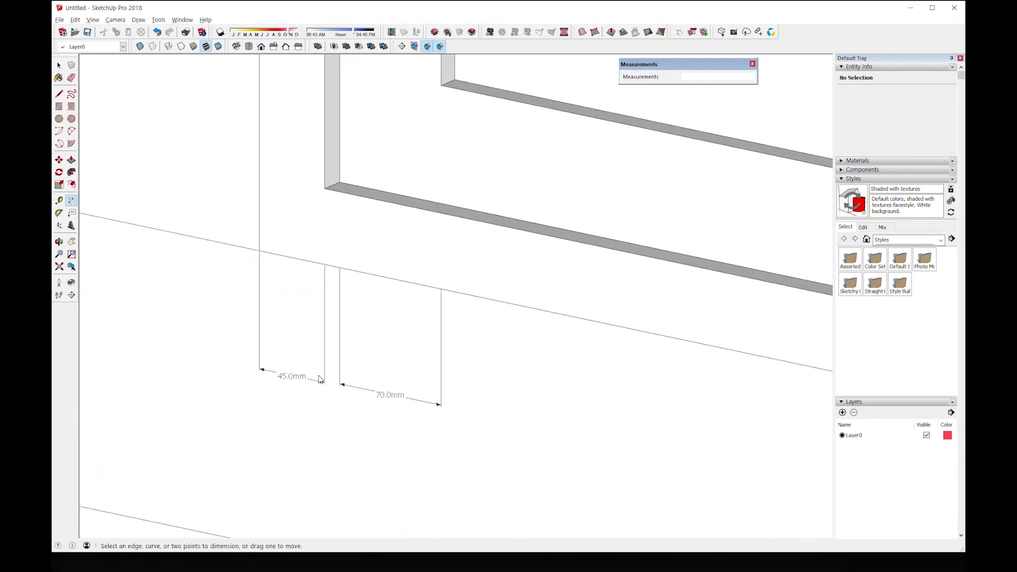
{"action": "scroll", "coordinate": [293, 403], "scroll_direction": "down", "scroll_amount": 5}
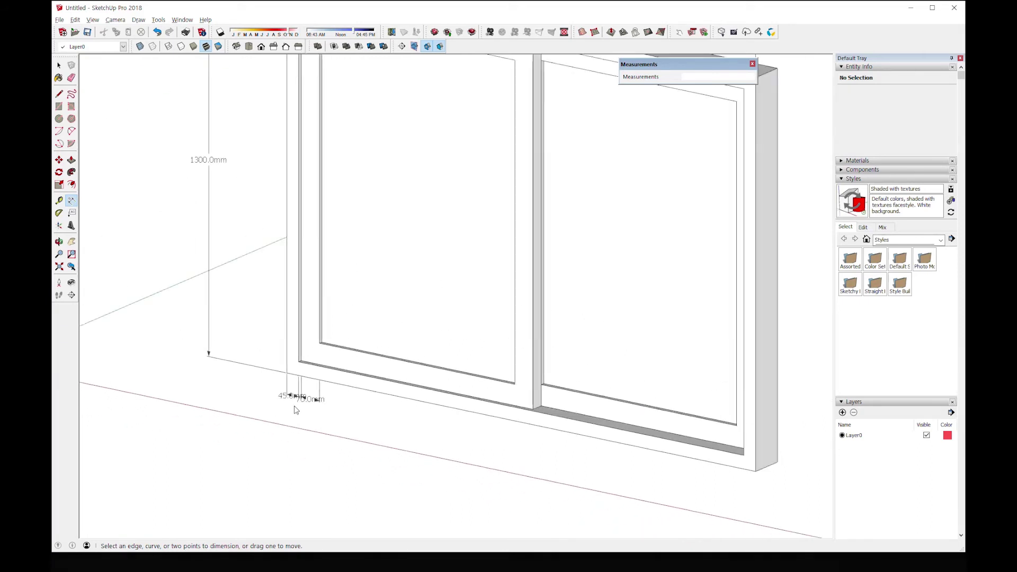
{"action": "scroll", "coordinate": [294, 413], "scroll_direction": "up", "scroll_amount": 5}
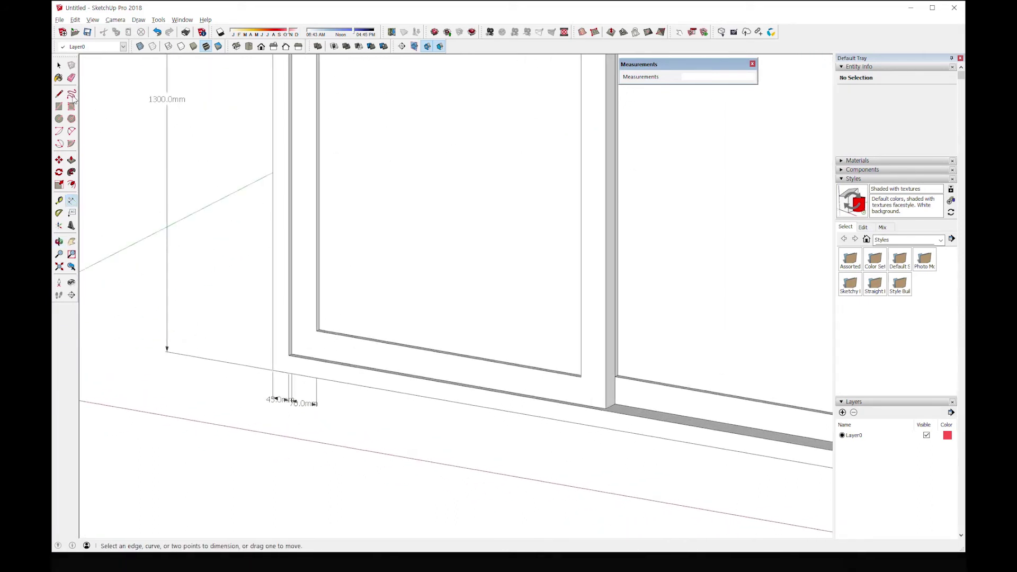
{"action": "key", "text": "space"}
{"action": "left_click", "coordinate": [276, 401]}
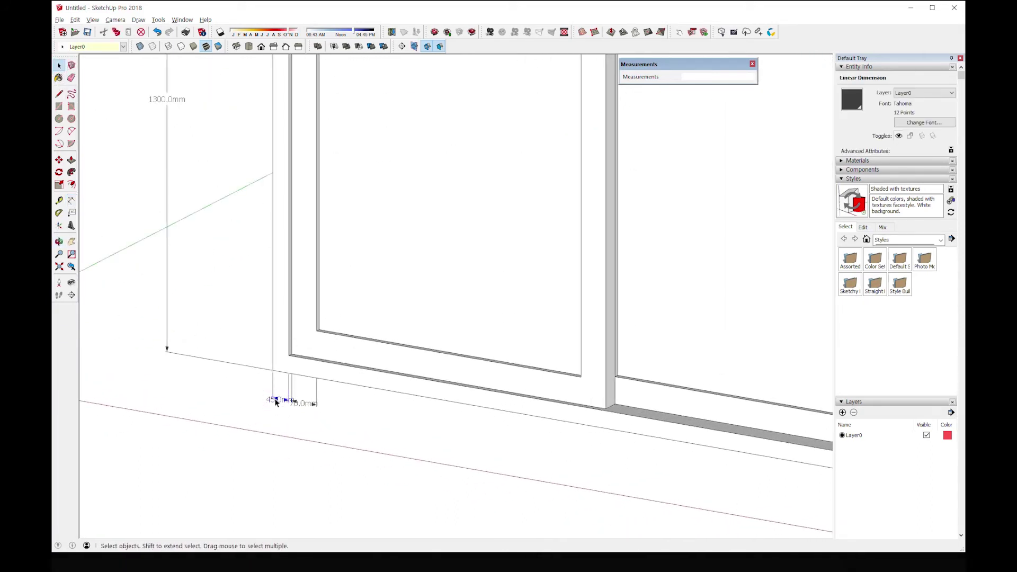
{"action": "right_click", "coordinate": [276, 401]}
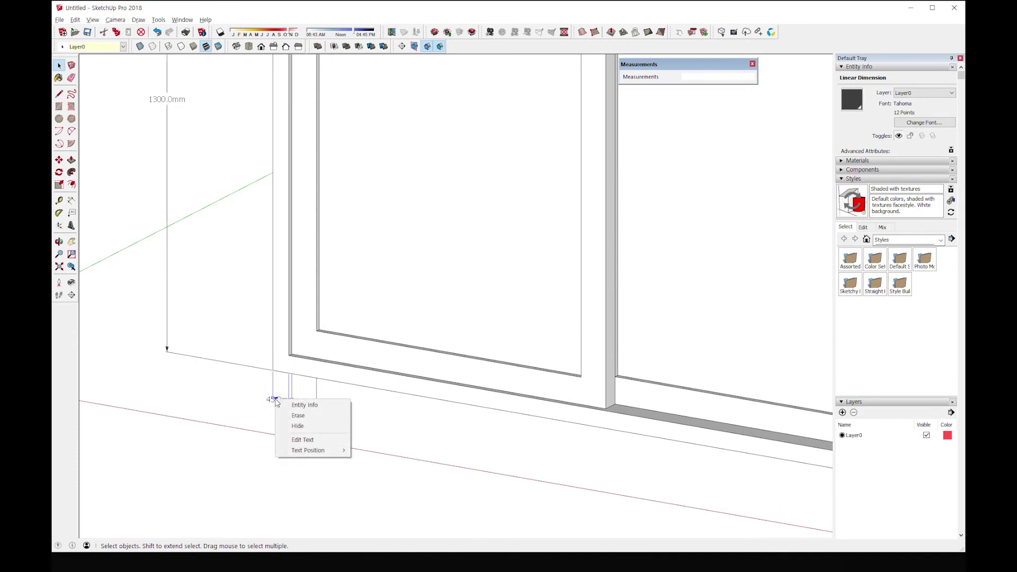
{"action": "mouse_move", "coordinate": [315, 453]}
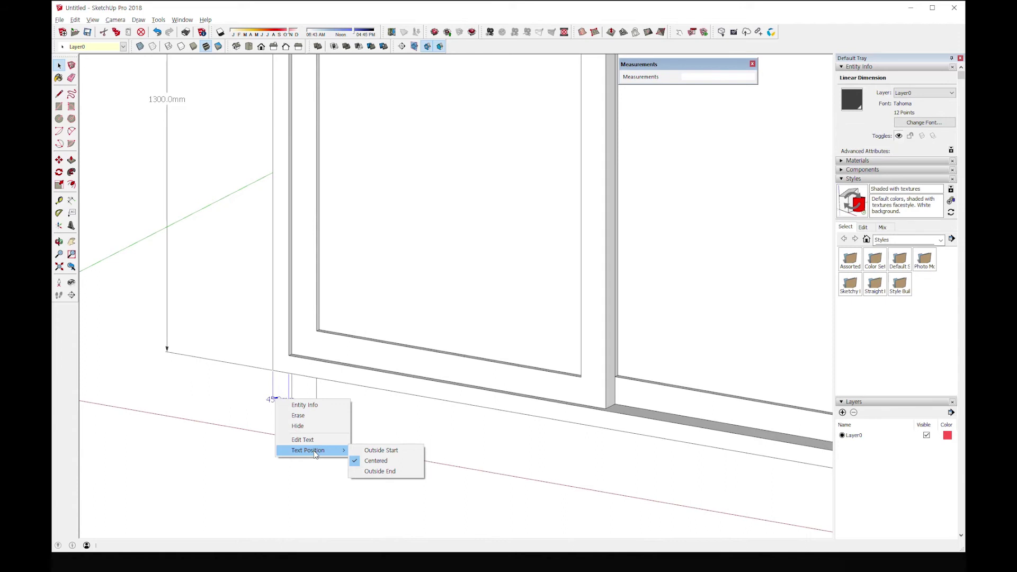
{"action": "left_click", "coordinate": [380, 437]}
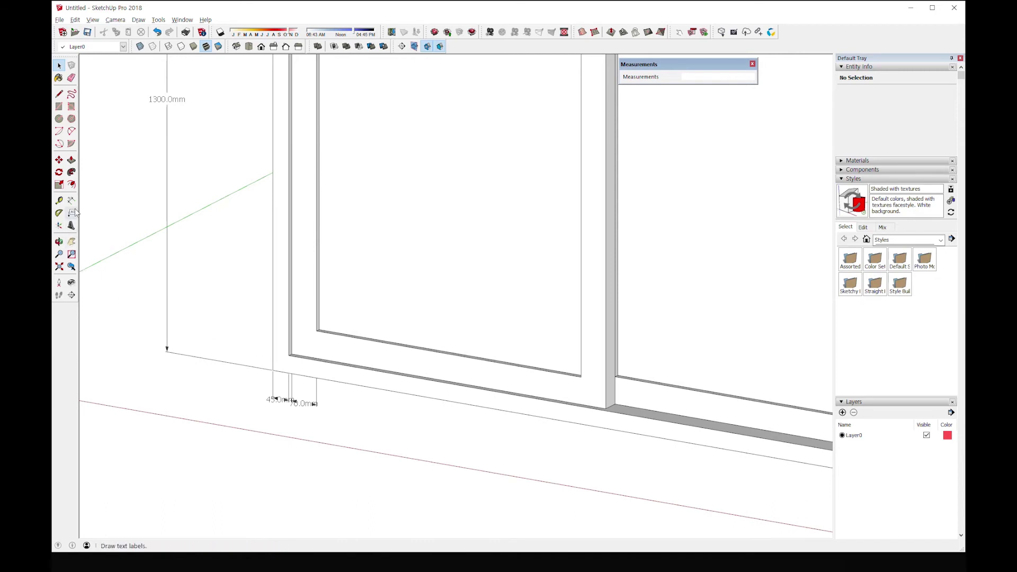
- Try the Outside Start text position on the 45 mm frame-width dimension, and set it to Outside End
{"action": "right_click", "coordinate": [274, 400]}
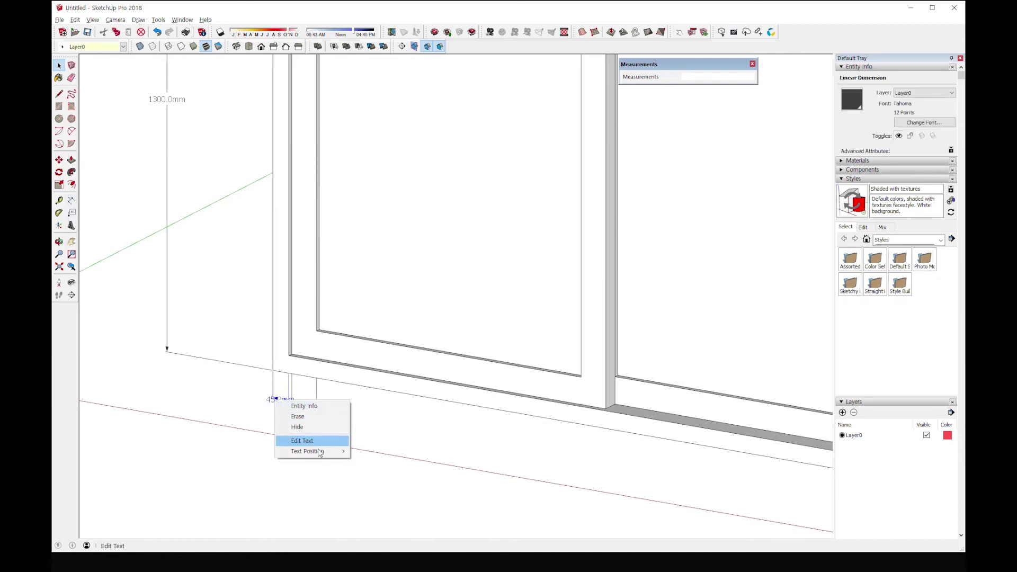
{"action": "left_click", "coordinate": [377, 451]}
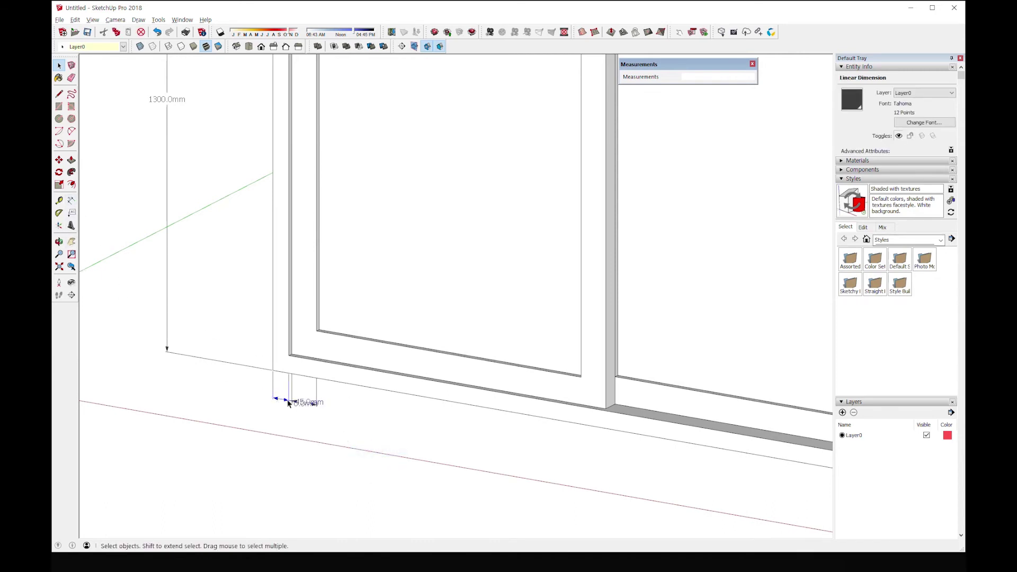
{"action": "right_click", "coordinate": [288, 402]}
{"action": "mouse_move", "coordinate": [315, 450]}
{"action": "left_click", "coordinate": [379, 471]}
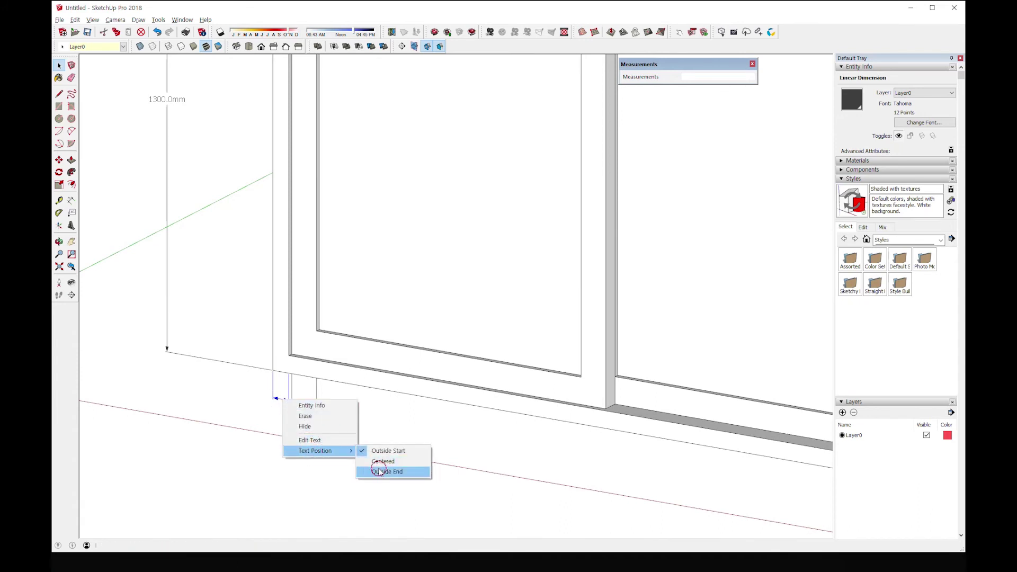
- Try the Outside Start text position on the 70 mm sash-width dimension, and set it to Outside End
{"action": "right_click", "coordinate": [309, 406]}
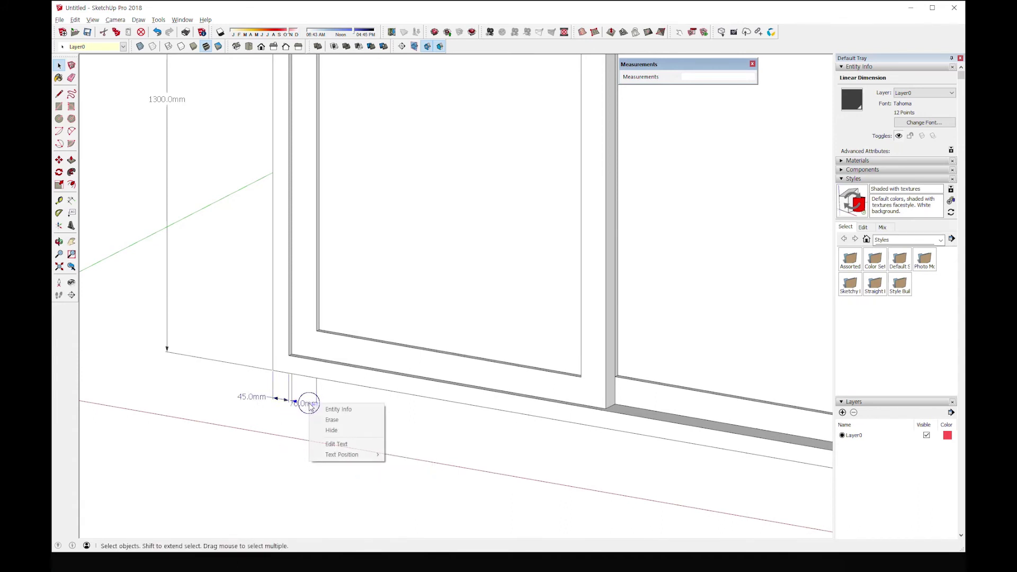
{"action": "left_click", "coordinate": [345, 455]}
{"action": "left_click", "coordinate": [405, 454]}
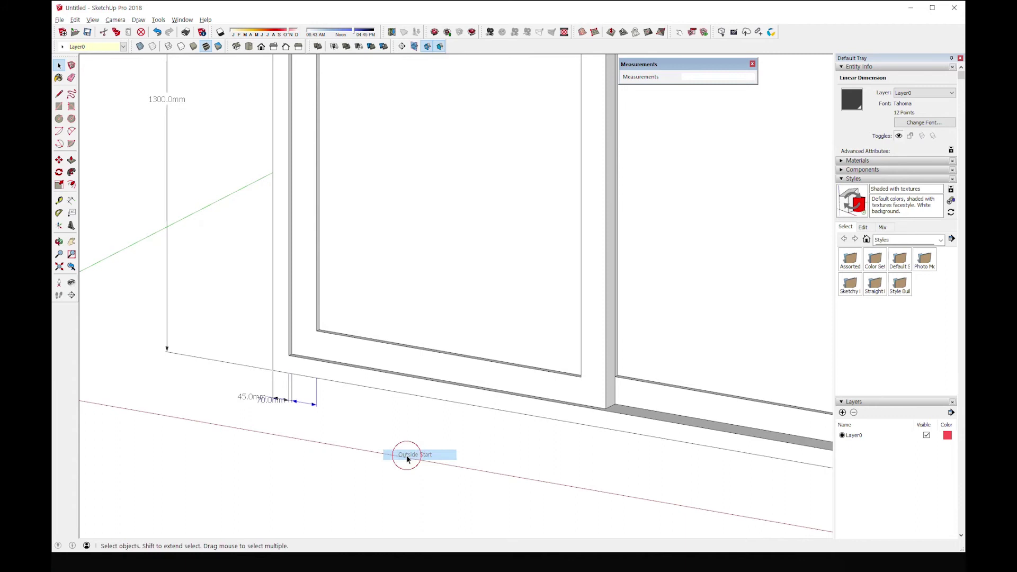
{"action": "right_click", "coordinate": [302, 400]}
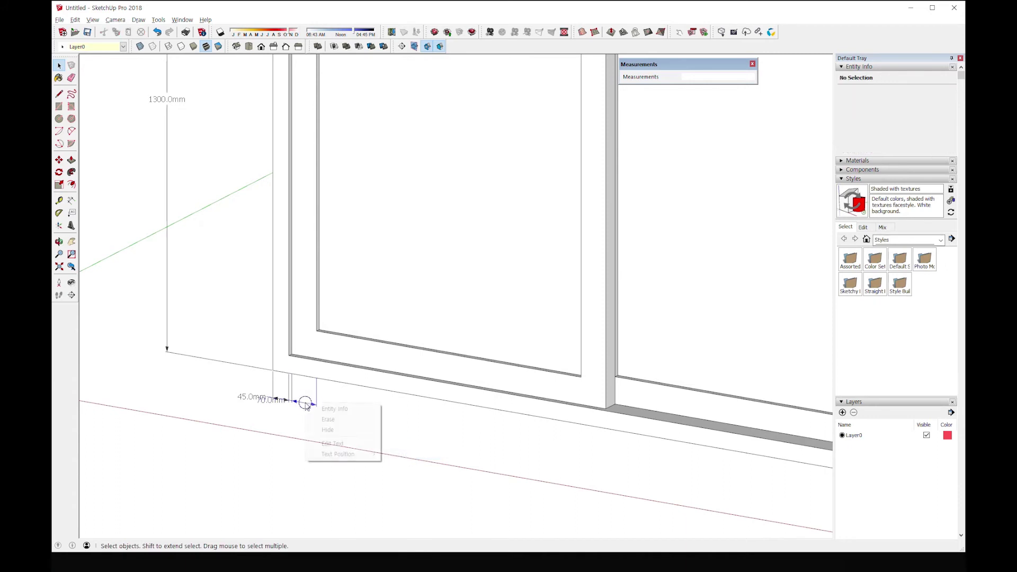
{"action": "left_click", "coordinate": [348, 454]}
{"action": "left_click", "coordinate": [411, 475]}
{"action": "left_click", "coordinate": [332, 430]}
{"action": "scroll", "coordinate": [332, 430], "scroll_direction": "down", "scroll_amount": 5}
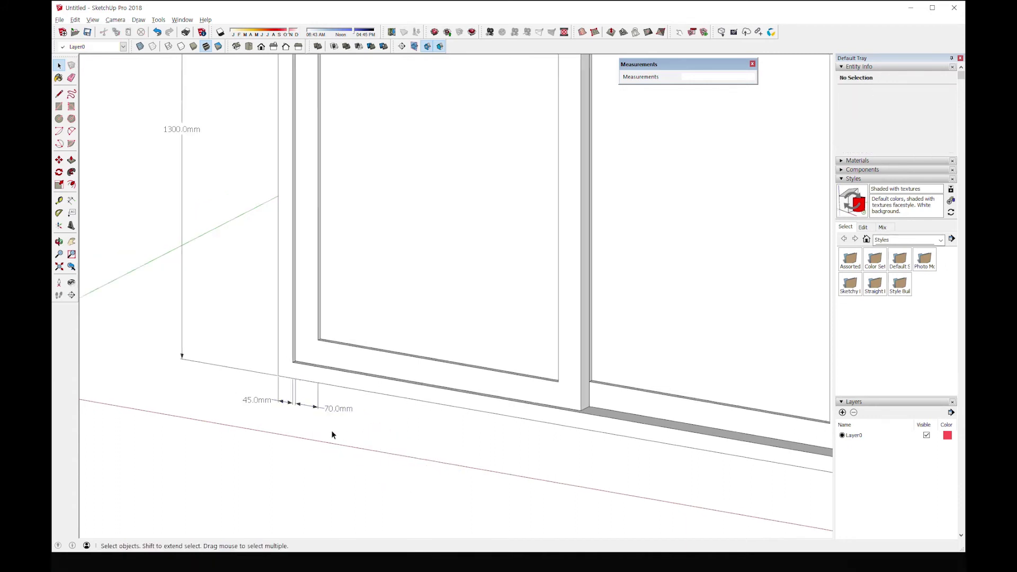
- Attach a leader text to the right sash's glass pane and place its label above the frame's upper right corner
{"action": "middle_click_drag", "start_coordinate": [335, 465], "coordinate": [298, 416]}
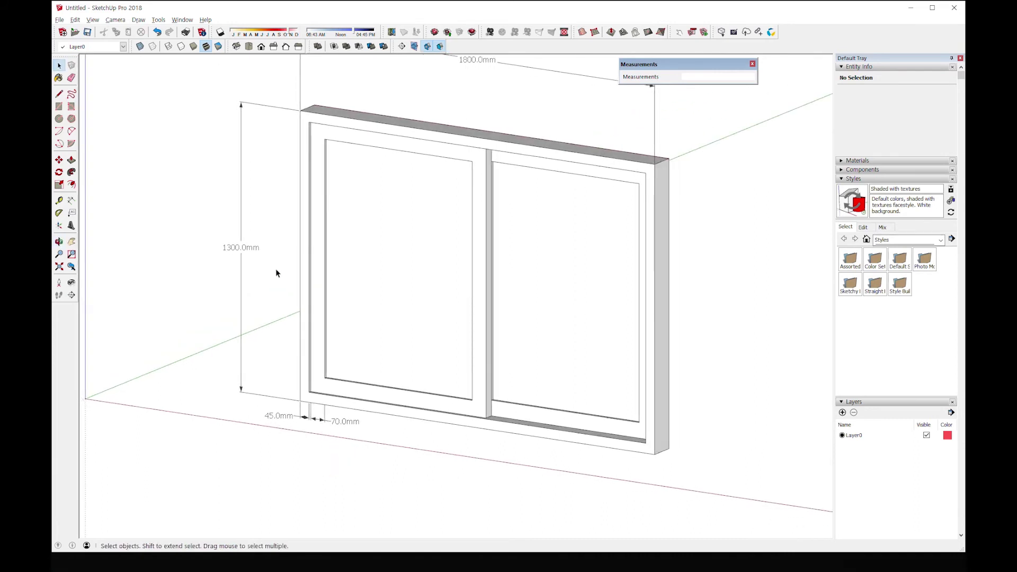
{"action": "middle_click_drag", "start_coordinate": [276, 273], "coordinate": [269, 268]}
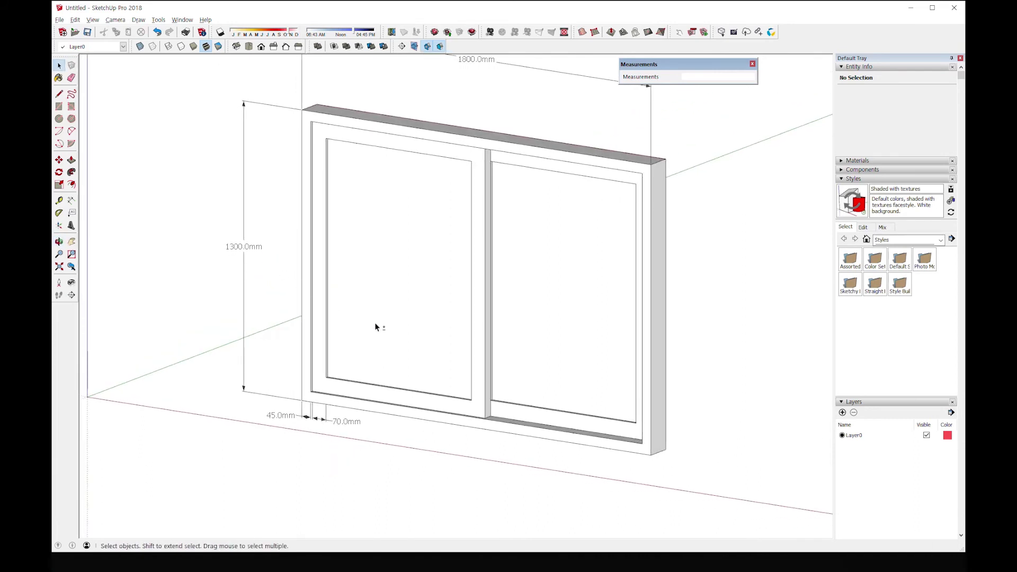
{"action": "middle_click_drag", "start_coordinate": [375, 327], "coordinate": [363, 356], "text": "shift"}
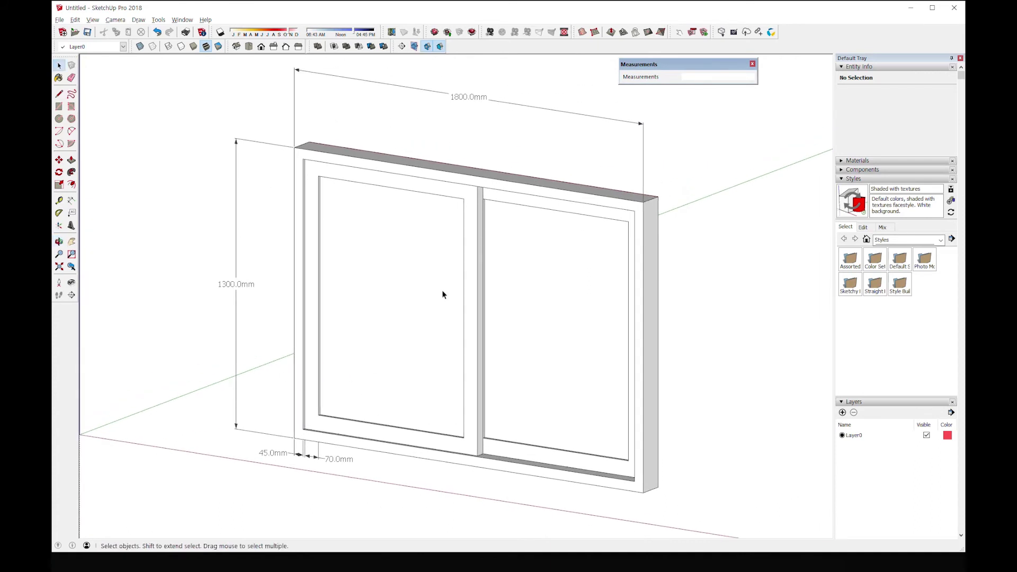
{"action": "mouse_move", "coordinate": [441, 300]}
{"action": "middle_mouse_down"}
{"action": "mouse_move", "coordinate": [413, 220]}
{"action": "mouse_move", "coordinate": [468, 170]}
{"action": "mouse_move", "coordinate": [454, 289]}
{"action": "mouse_move", "coordinate": [438, 320]}
{"action": "middle_mouse_up"}
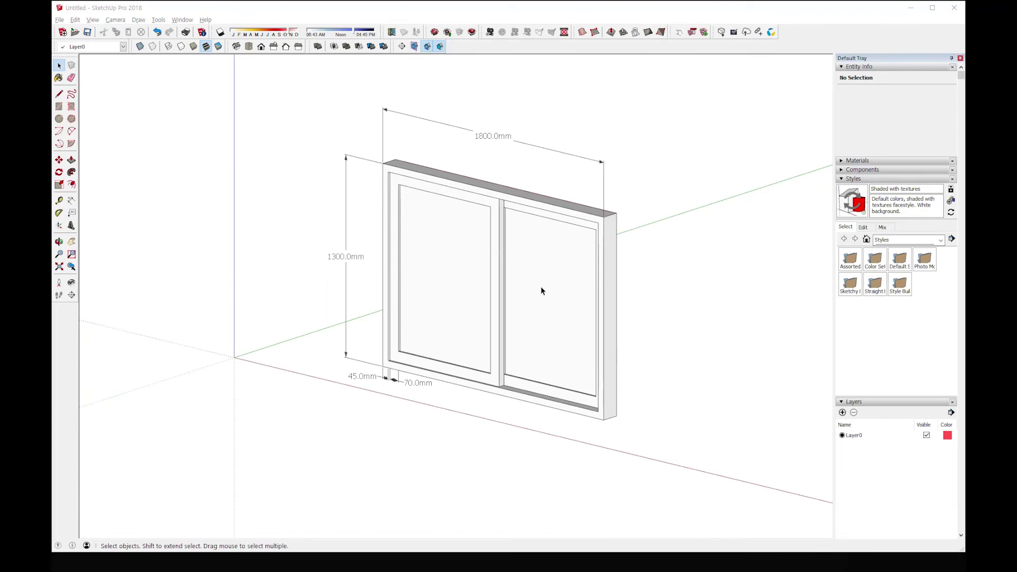
{"action": "left_click", "coordinate": [72, 214]}
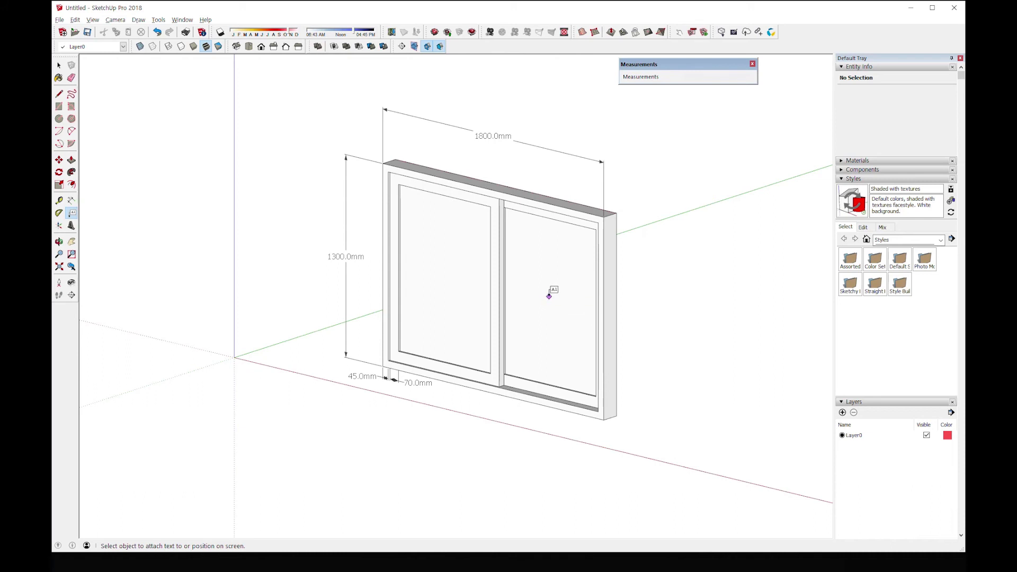
{"action": "left_click", "coordinate": [549, 296]}
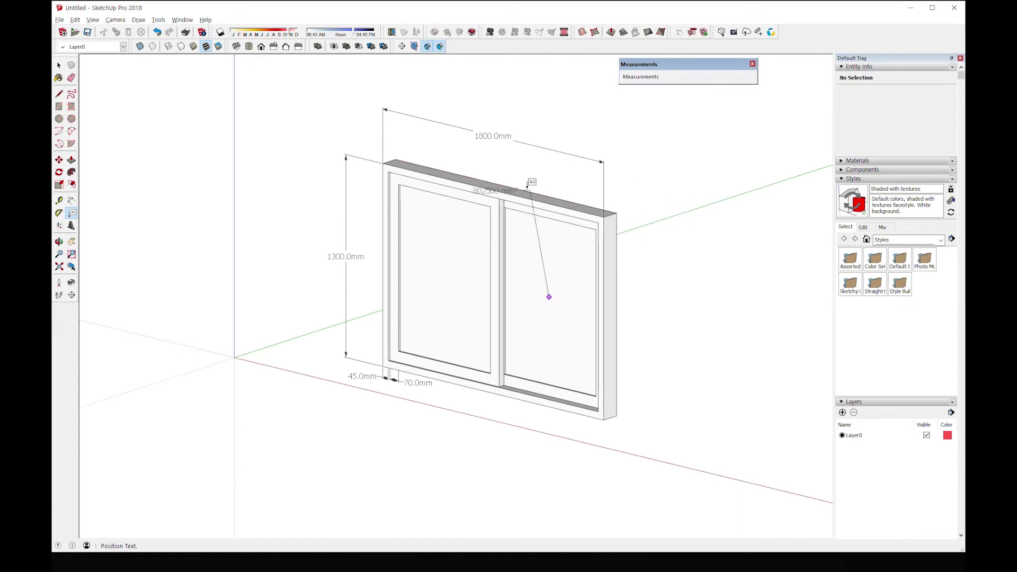
{"action": "middle_click_drag", "start_coordinate": [545, 143], "coordinate": [729, 192]}
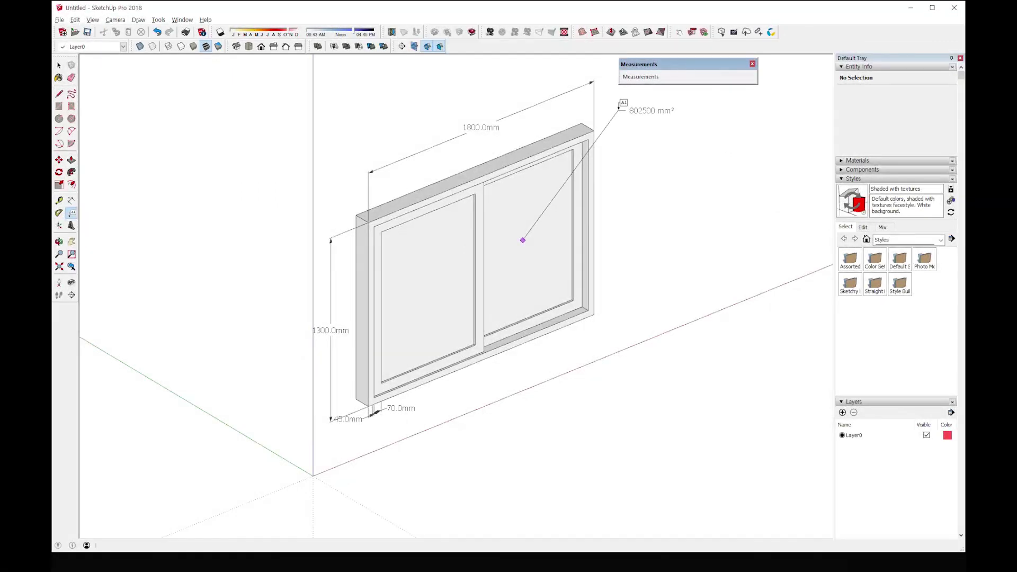
{"action": "left_click", "coordinate": [619, 105]}
{"action": "middle_click_drag", "start_coordinate": [674, 195], "coordinate": [201, 133]}
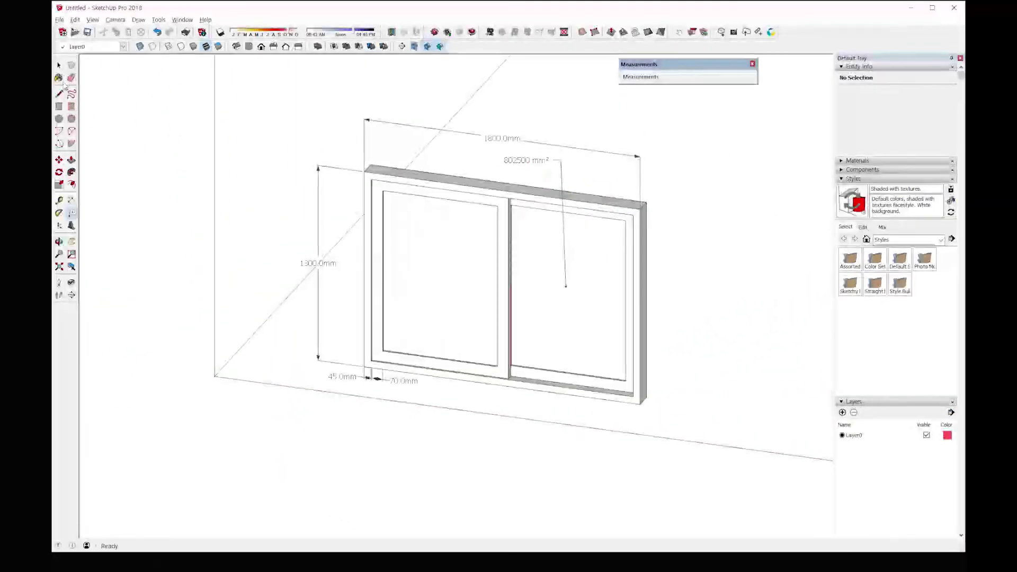
- Replace the glass leader text's content with "유리 18mm"
{"action": "left_click", "coordinate": [59, 65]}
{"action": "middle_click_drag", "start_coordinate": [551, 211], "coordinate": [633, 107]}
{"action": "double_click", "coordinate": [638, 108]}
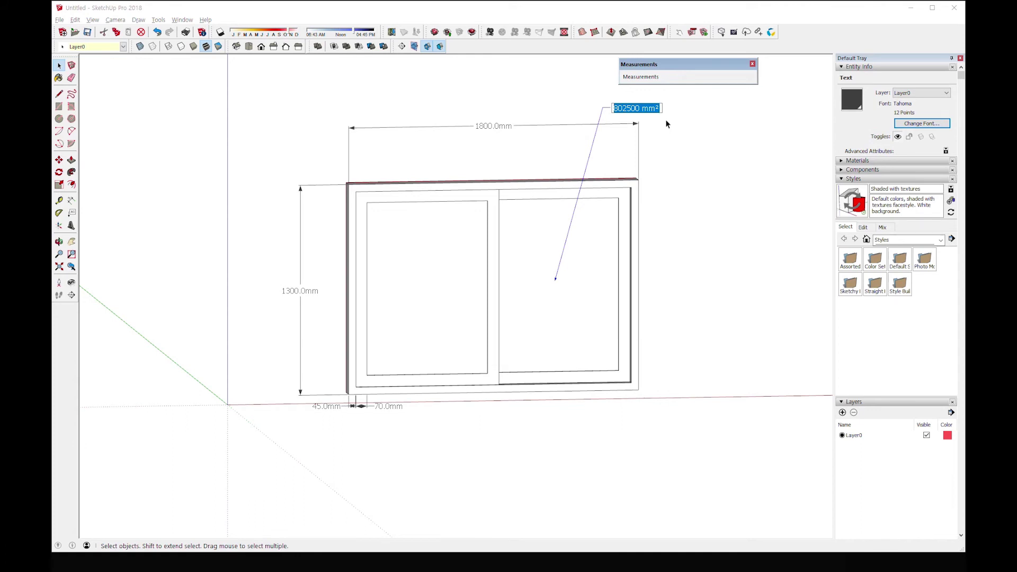
{"action": "type", "text": "db"}
{"action": "key", "text": "BackSpace"}
{"action": "key", "text": "BackSpace"}
{"action": "type", "text": "유리"}
{"action": "type", "text": "작"}
{"action": "key", "text": "BackSpace"}
{"action": "key", "text": "BackSpace"}
{"action": "type", "text": "18mm"}
{"action": "left_click", "coordinate": [658, 129]}
- Switch to the Front view and move the glass label horizontally toward the right end of the 1800 mm dimension
{"action": "middle_click_drag", "start_coordinate": [684, 175], "coordinate": [697, 322]}
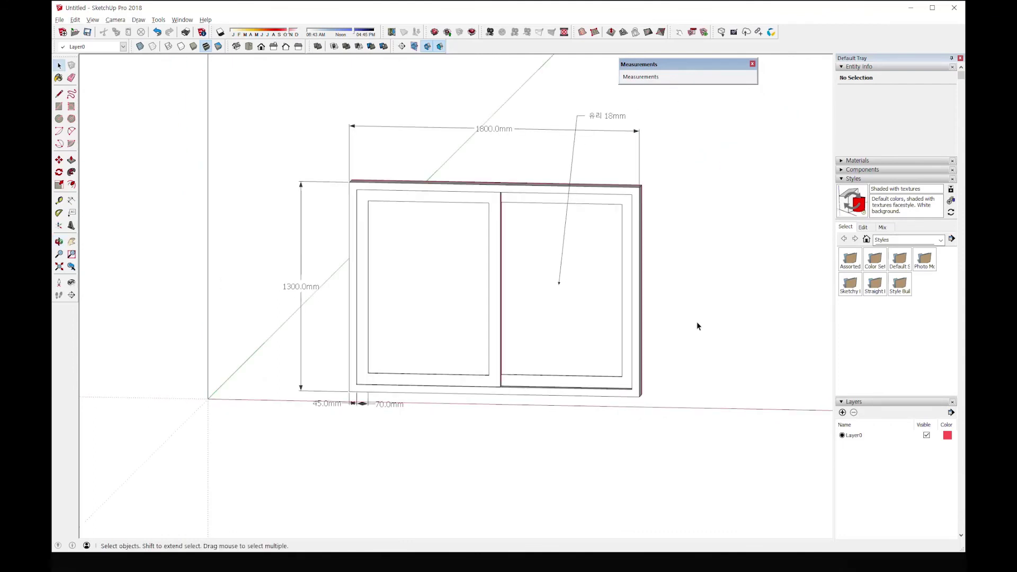
{"action": "mouse_move", "coordinate": [611, 172]}
{"action": "middle_mouse_down"}
{"action": "mouse_move", "coordinate": [567, 215]}
{"action": "mouse_move", "coordinate": [599, 157]}
{"action": "middle_mouse_up"}
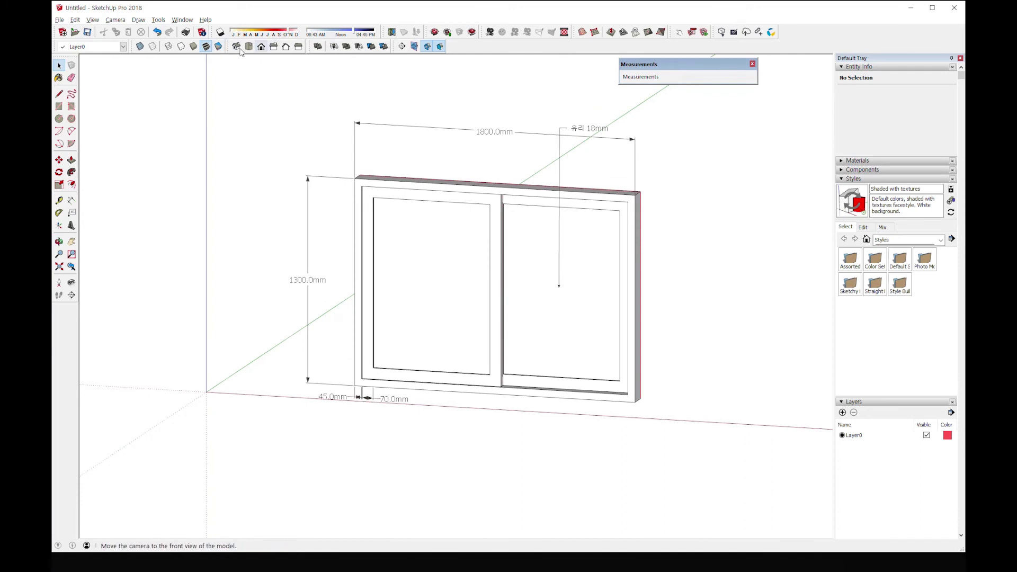
{"action": "left_click_drag", "start_coordinate": [227, 45], "coordinate": [256, 46]}
{"action": "left_click", "coordinate": [261, 46]}
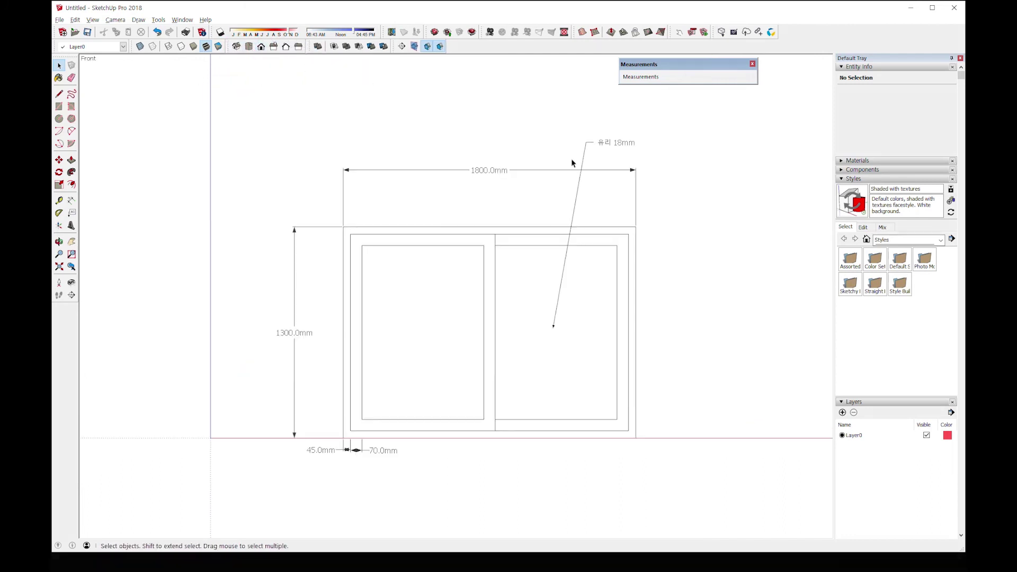
{"action": "left_click", "coordinate": [618, 143]}
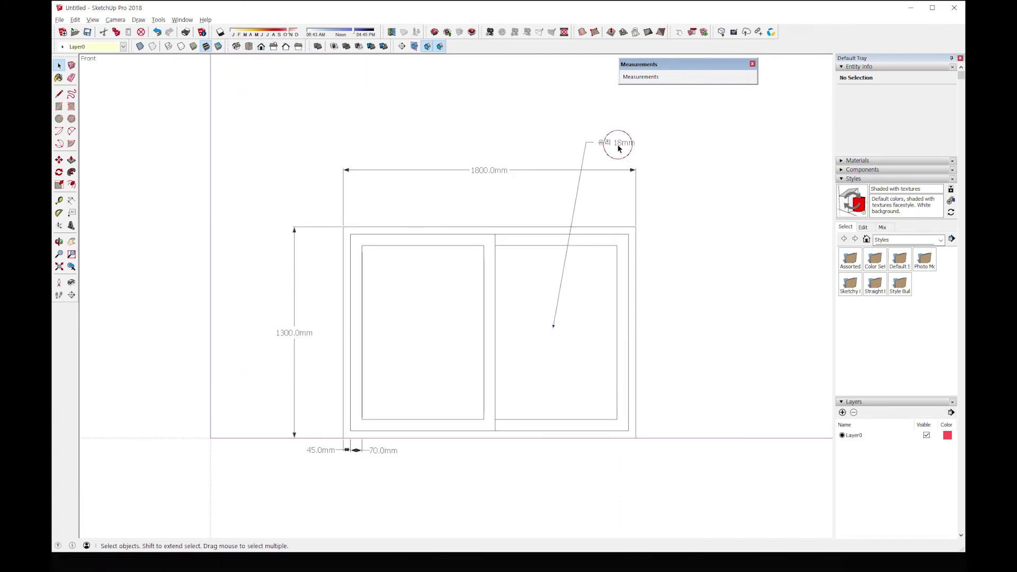
{"action": "left_click", "coordinate": [59, 159]}
{"action": "left_click", "coordinate": [556, 123]}
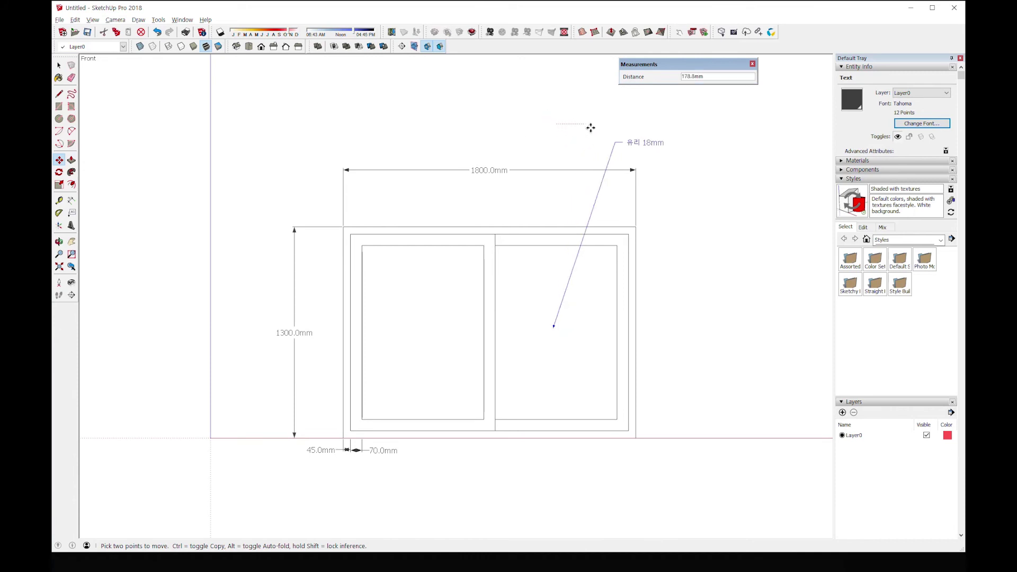
{"action": "left_click", "coordinate": [619, 119]}
{"action": "middle_click_drag", "start_coordinate": [729, 207], "coordinate": [603, 282]}
{"action": "left_click", "coordinate": [59, 65]}
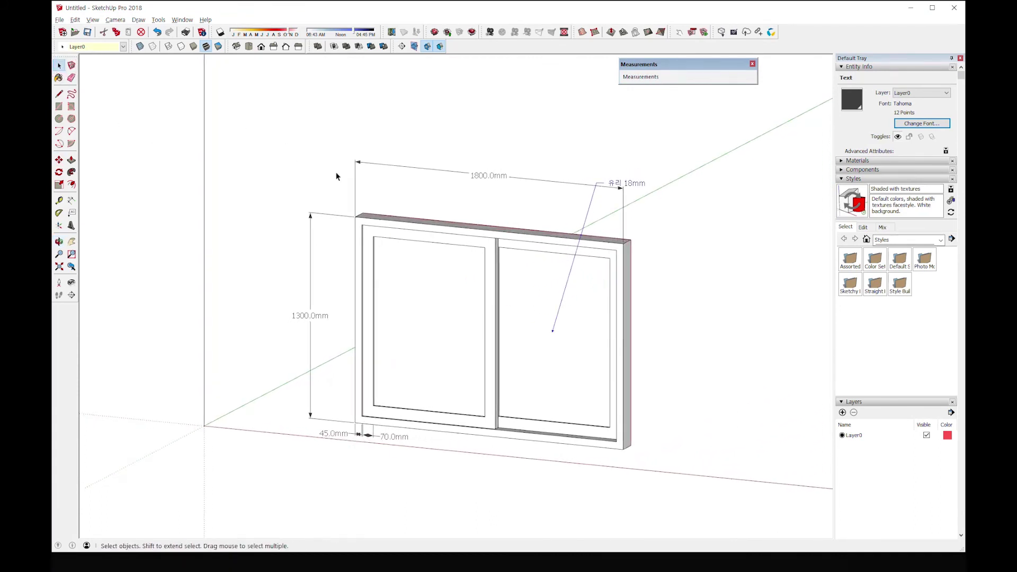
- Move the glass label away from the 1800 mm dimension line, beyond the frame's upper right corner
{"action": "left_click", "coordinate": [452, 186]}
{"action": "left_click", "coordinate": [624, 180]}
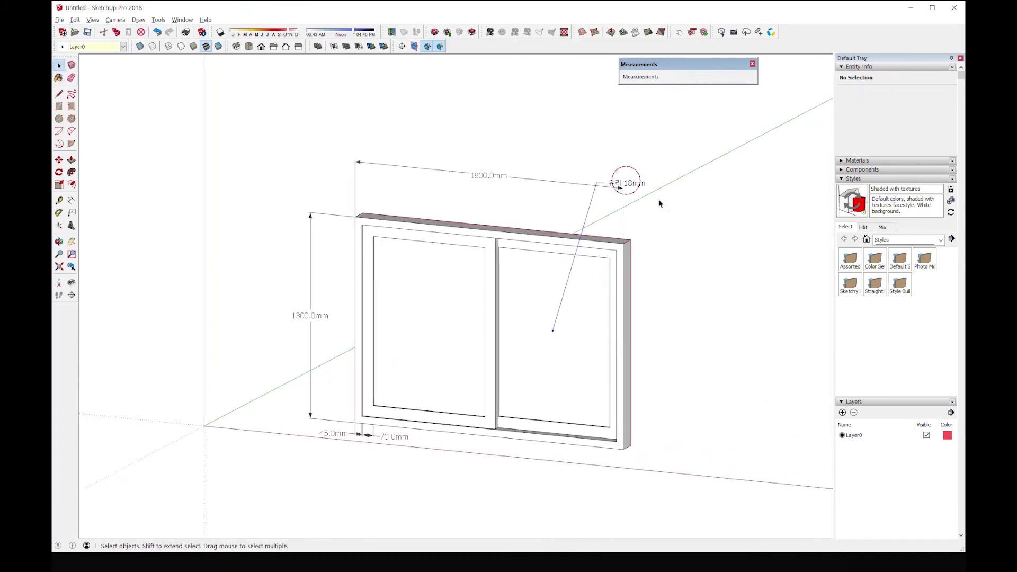
{"action": "key", "text": "m"}
{"action": "left_click", "coordinate": [677, 226]}
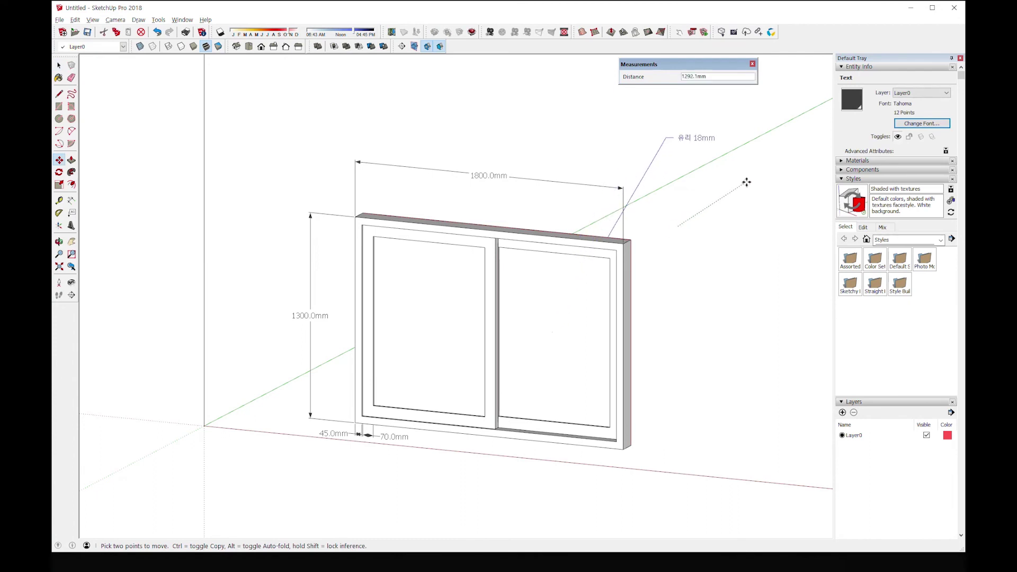
{"action": "middle_click_drag", "start_coordinate": [716, 222], "coordinate": [777, 226]}
{"action": "left_click", "coordinate": [672, 191]}
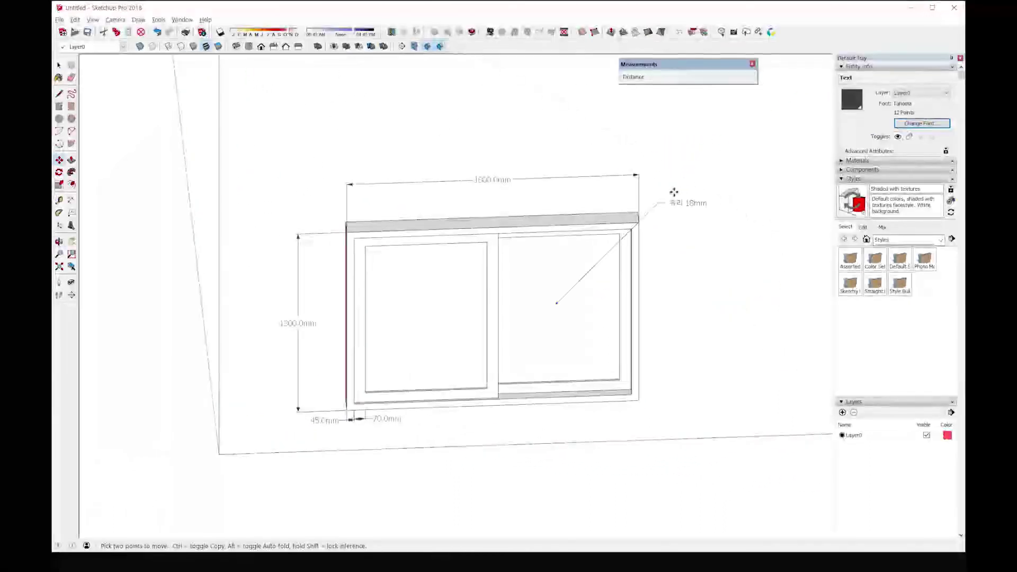
- Return to the Front view and shift the glass label diagonally up and outward, clear of the 1800 mm dimension
{"action": "left_click", "coordinate": [261, 46]}
{"action": "left_click", "coordinate": [661, 158]}
{"action": "left_click", "coordinate": [713, 113]}
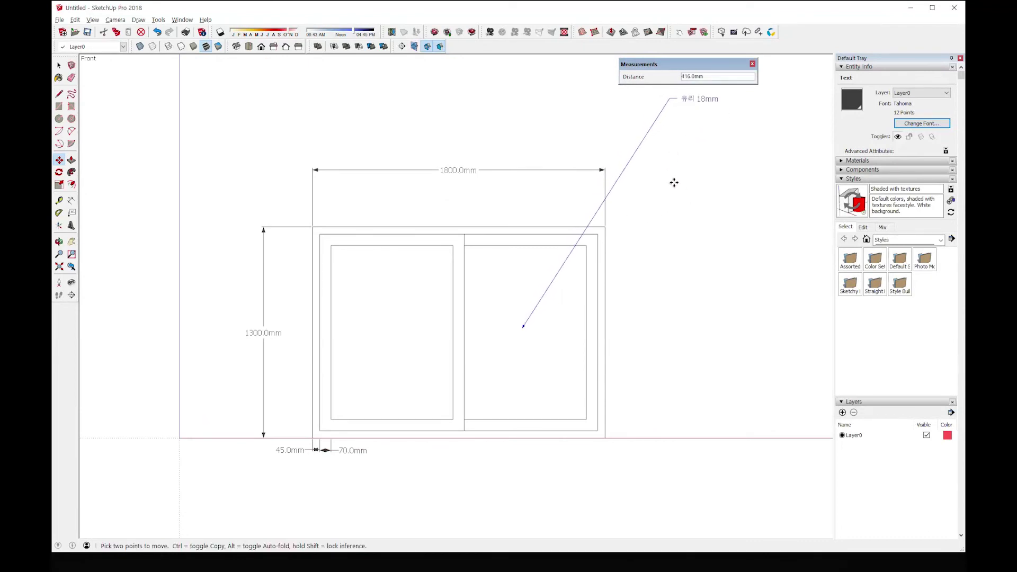
{"action": "middle_click_drag", "start_coordinate": [684, 190], "coordinate": [562, 238]}
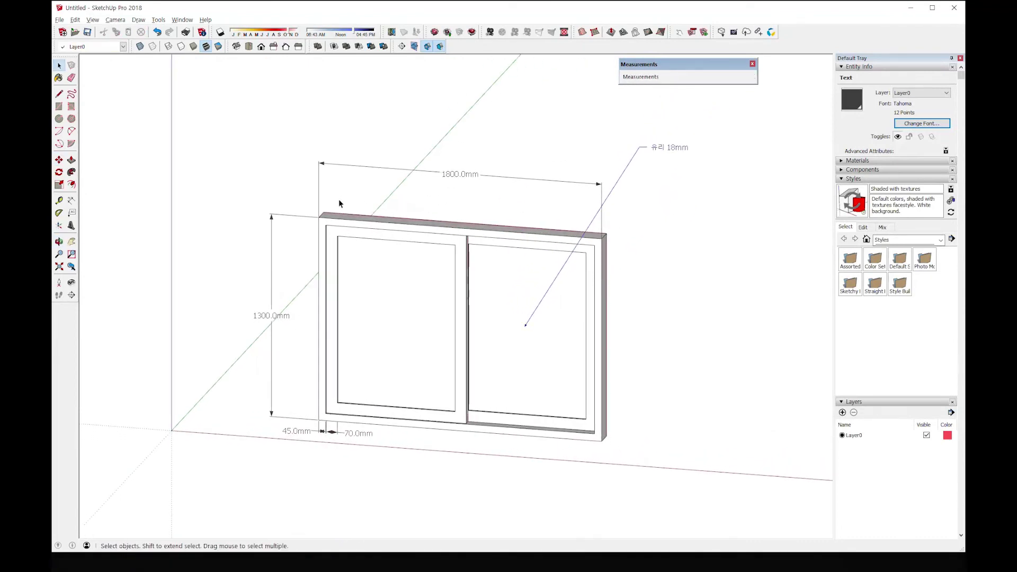
- Examine the annotated window from several angles and close up on the 45 mm and 70 mm dimensions below the frame
{"action": "middle_click_drag", "start_coordinate": [455, 218], "coordinate": [446, 216]}
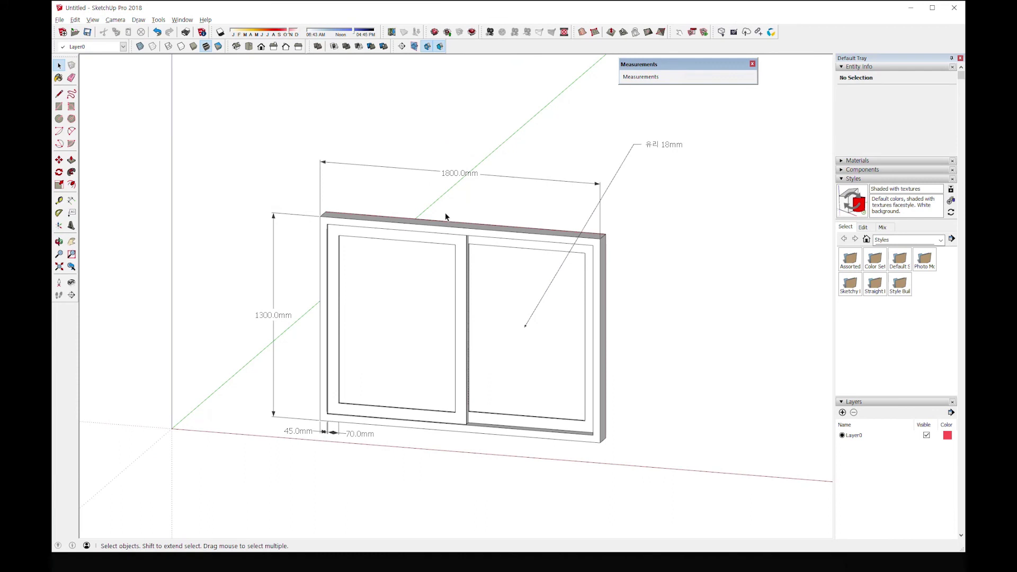
{"action": "middle_click_drag", "start_coordinate": [396, 390], "coordinate": [380, 358]}
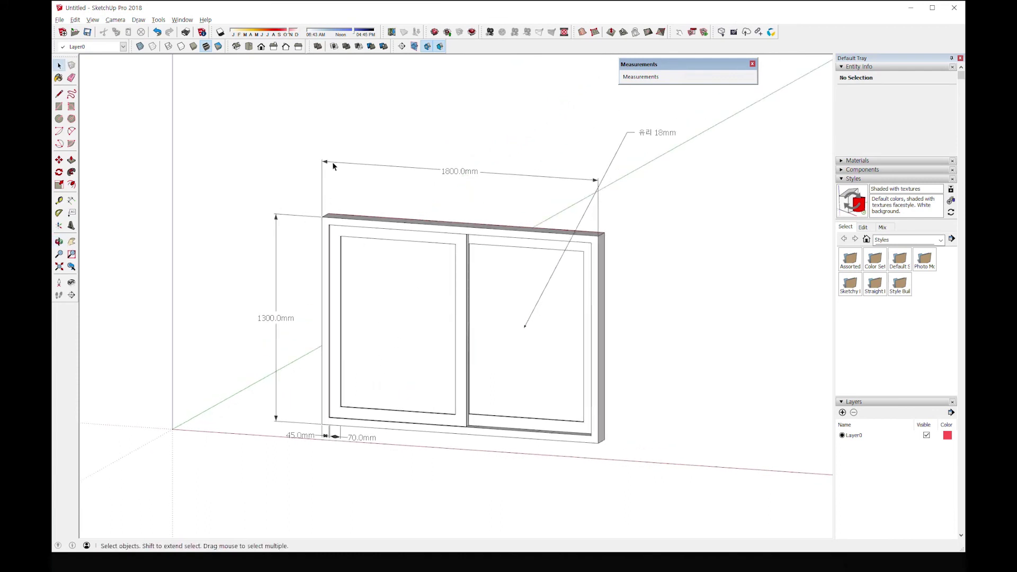
{"action": "scroll", "coordinate": [336, 437], "scroll_direction": "up", "scroll_amount": 6}
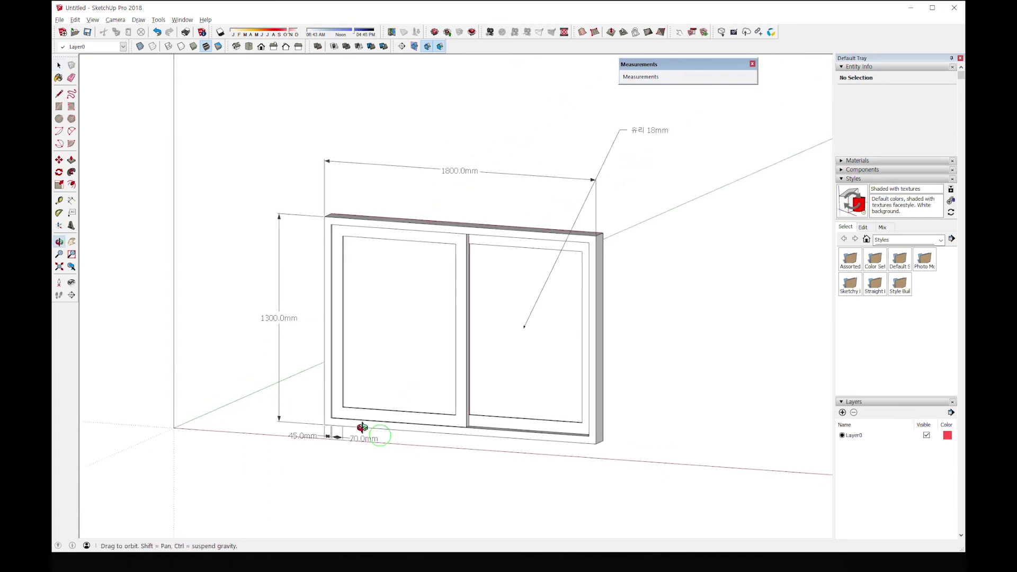
{"action": "scroll", "coordinate": [337, 432], "scroll_direction": "up", "scroll_amount": 4}
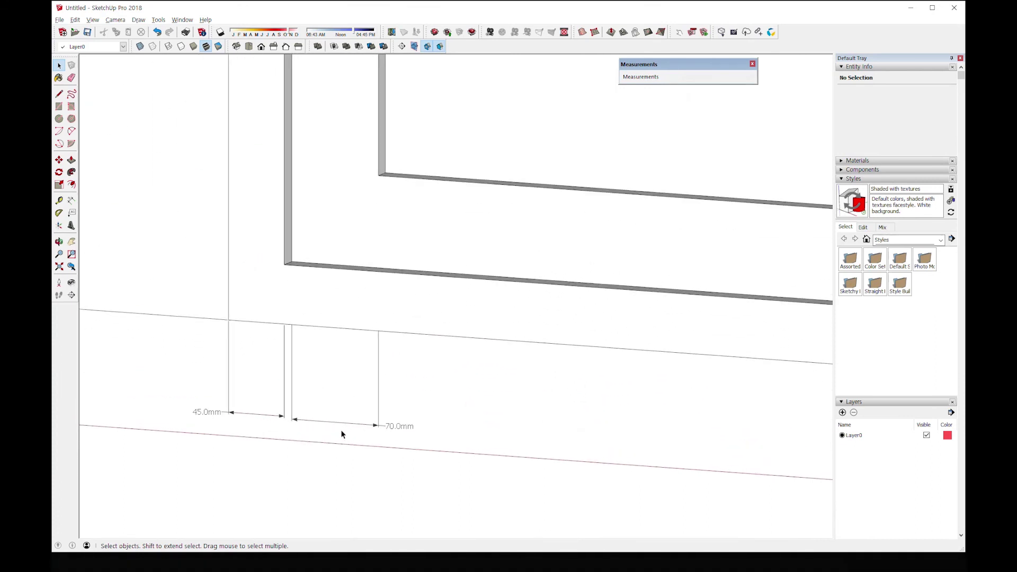
{"action": "scroll", "coordinate": [367, 428], "scroll_direction": "down", "scroll_amount": 6}
{"action": "scroll", "coordinate": [367, 428], "scroll_direction": "down", "scroll_amount": 4}
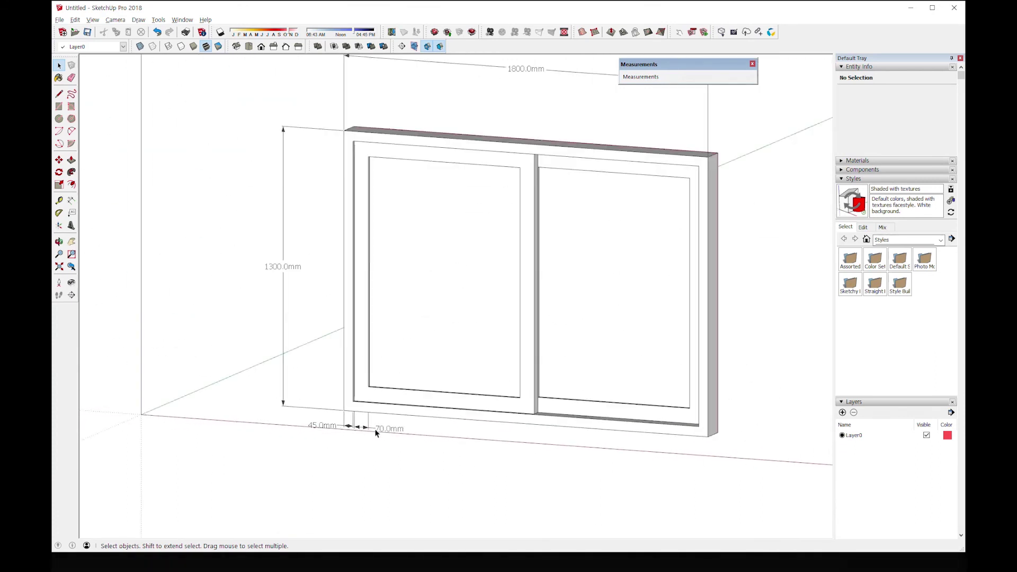
{"action": "middle_click_drag", "start_coordinate": [374, 428], "coordinate": [360, 431]}
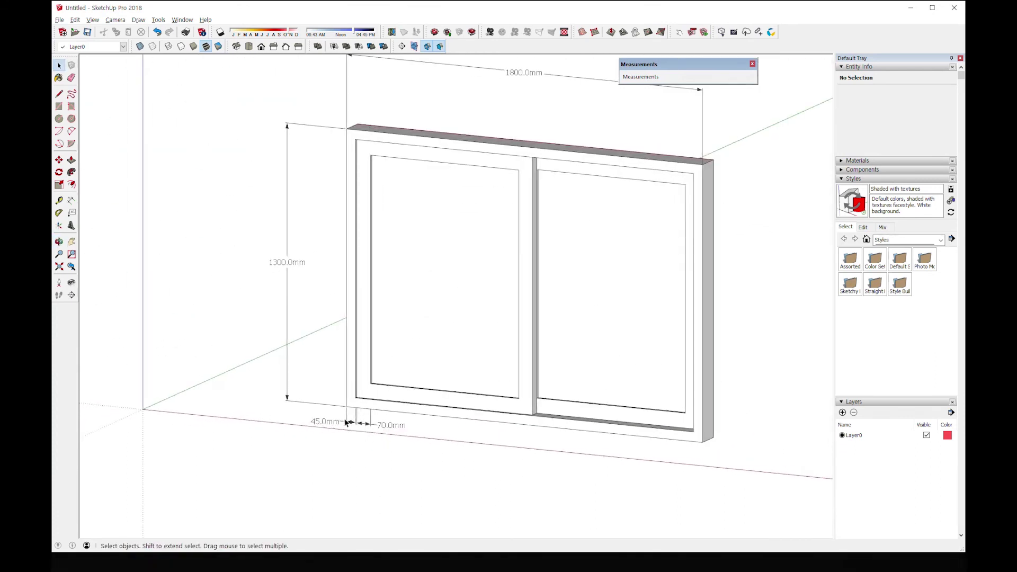
{"action": "scroll", "coordinate": [351, 426], "scroll_direction": "up", "scroll_amount": 3}
{"action": "scroll", "coordinate": [352, 426], "scroll_direction": "down", "scroll_amount": 3}
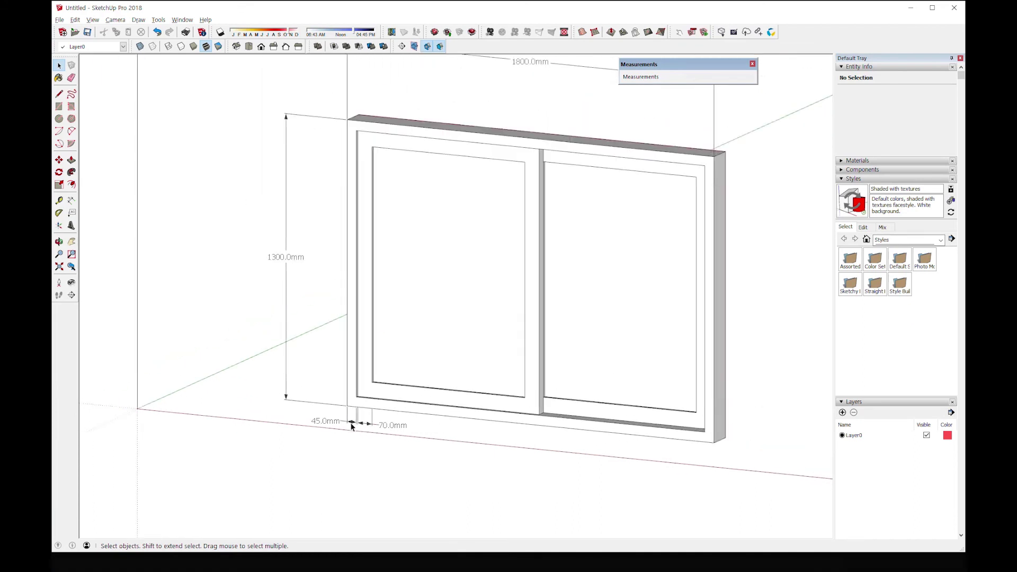
{"action": "scroll", "coordinate": [362, 425], "scroll_direction": "down", "scroll_amount": 2}
{"action": "scroll", "coordinate": [363, 425], "scroll_direction": "up", "scroll_amount": 1}
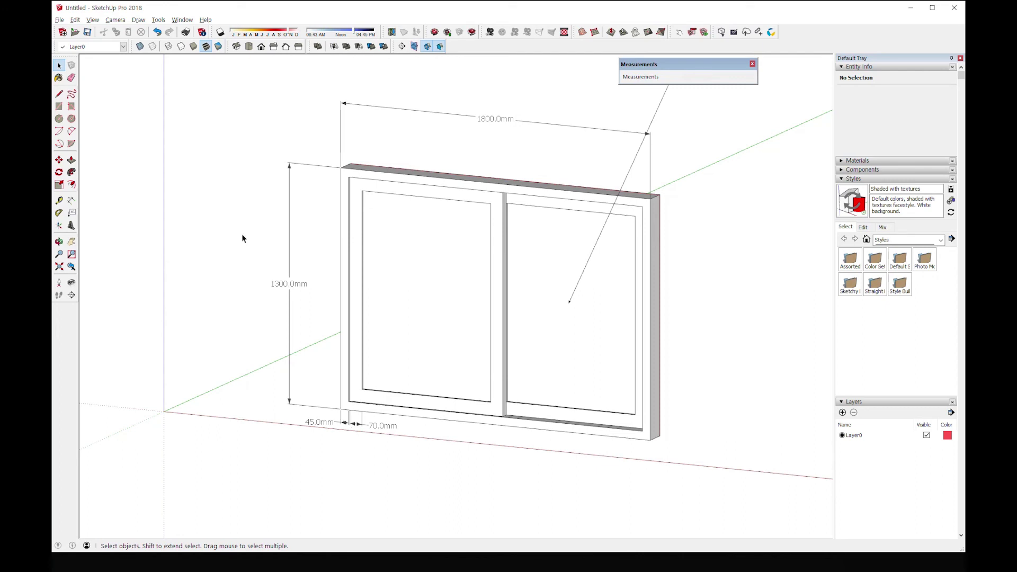
- Open the model's dimension settings and place the dialog clear of the modelled window
{"action": "left_click", "coordinate": [182, 21]}
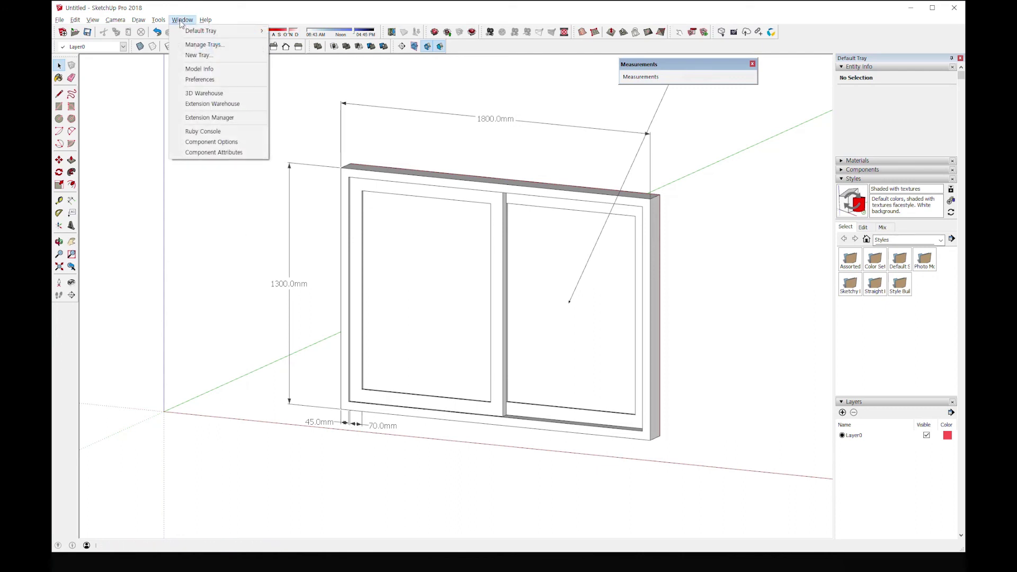
{"action": "left_click", "coordinate": [202, 69]}
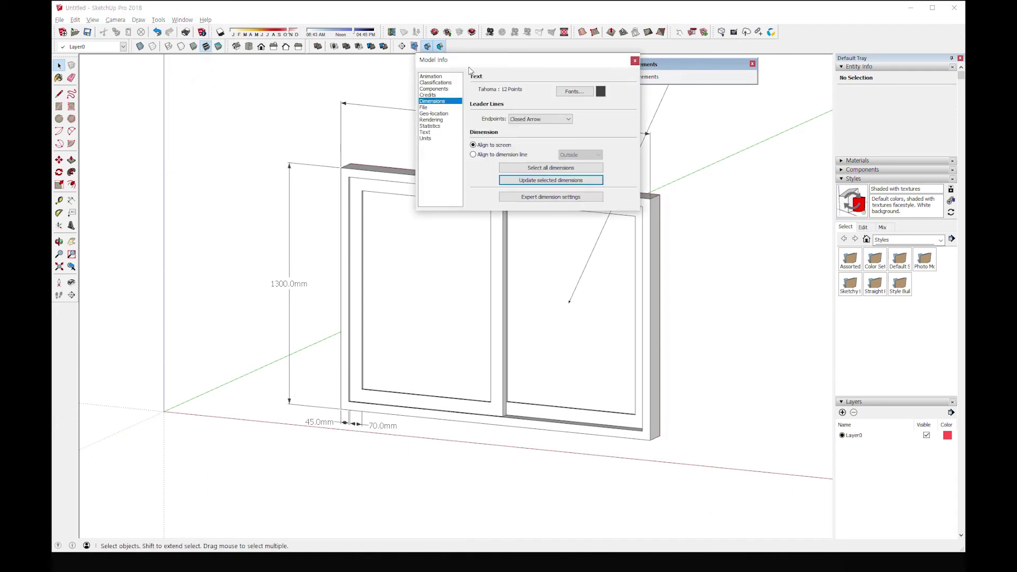
{"action": "left_click_drag", "start_coordinate": [469, 61], "coordinate": [174, 76]}
{"action": "left_click", "coordinate": [137, 112]}
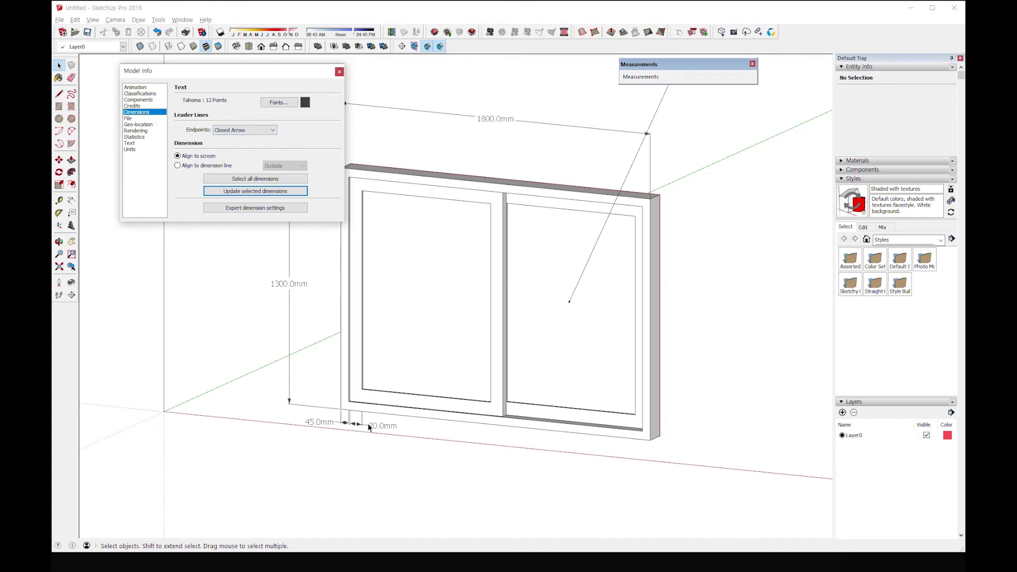
- Set the leader line endpoints to None and apply the setting to all dimensions in the model
{"action": "left_click", "coordinate": [251, 131]}
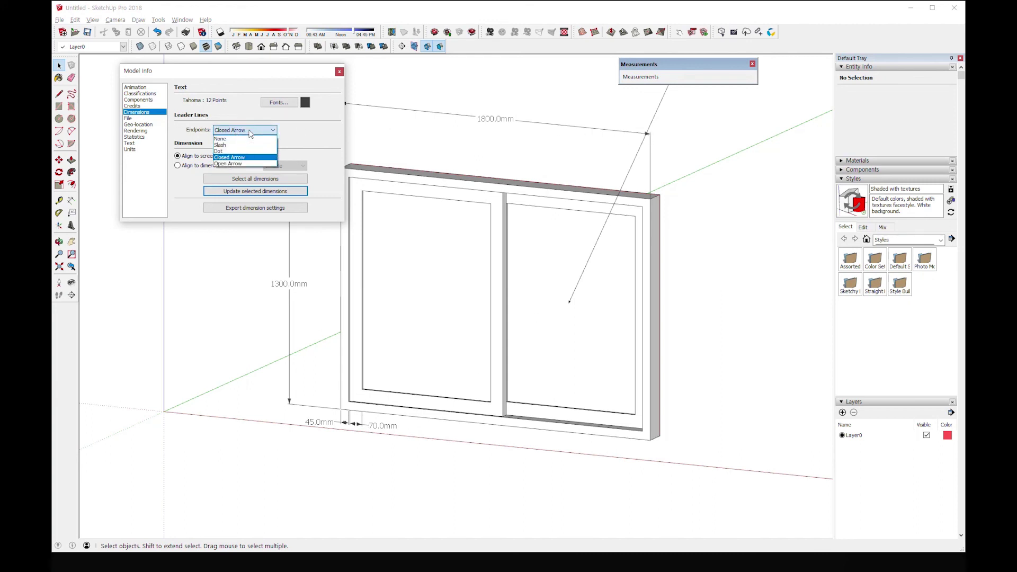
{"action": "left_click", "coordinate": [234, 139]}
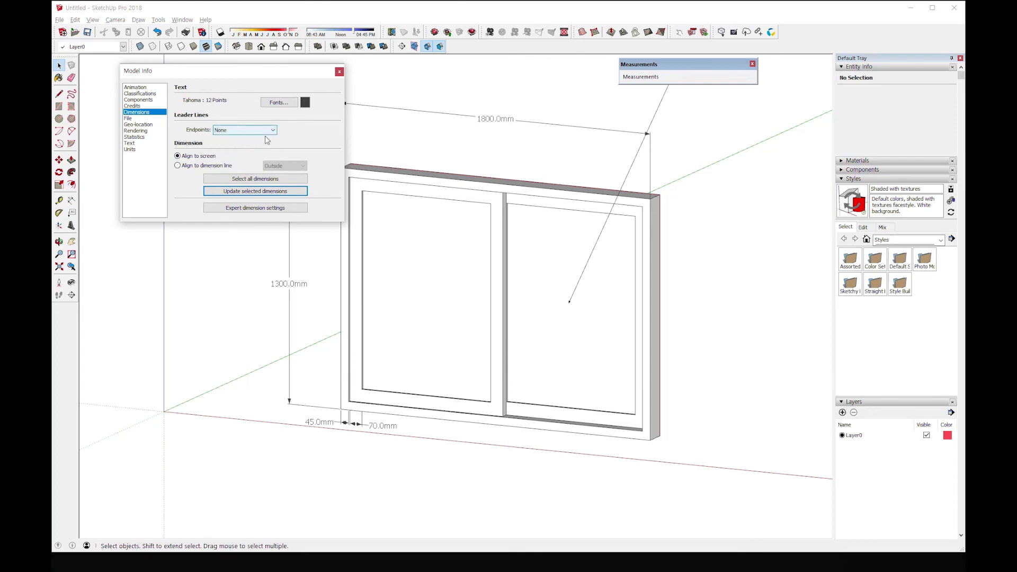
{"action": "left_click", "coordinate": [255, 179]}
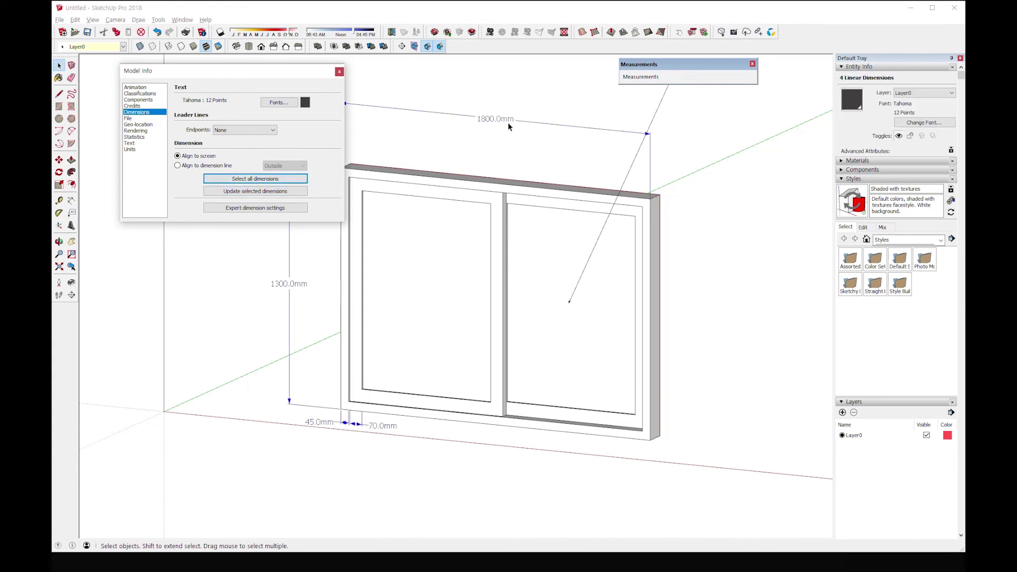
{"action": "left_click", "coordinate": [250, 193]}
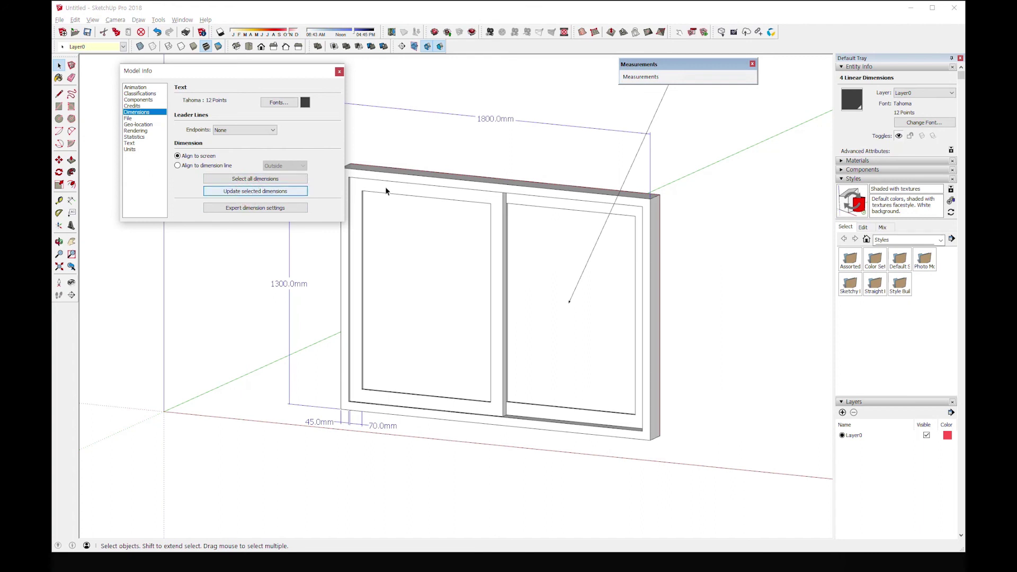
{"action": "left_click_drag", "start_coordinate": [292, 75], "coordinate": [253, 125]}
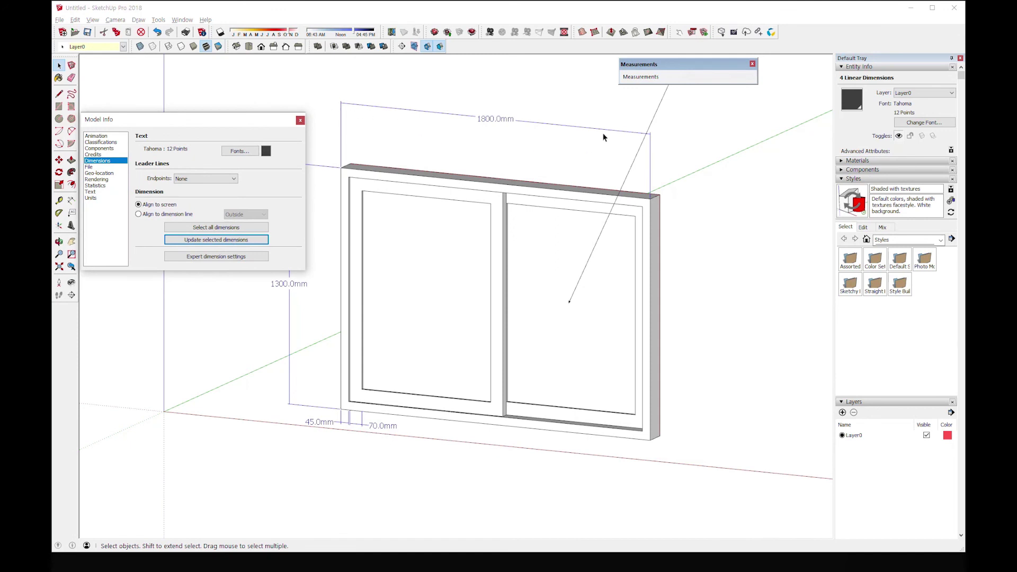
- Change the endpoint style to Dot and update all the dimensions with it
{"action": "left_click", "coordinate": [232, 180]}
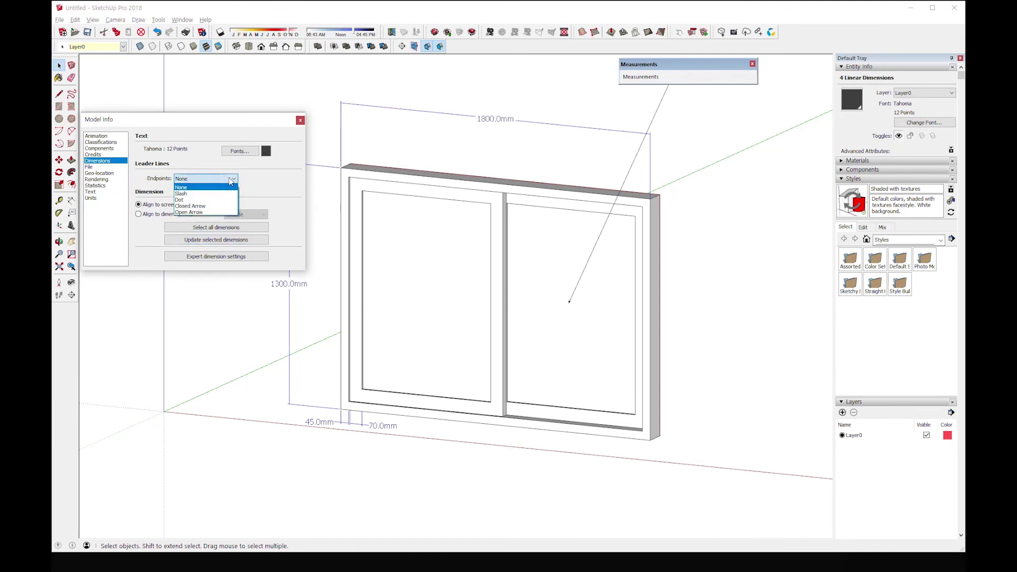
{"action": "left_click", "coordinate": [197, 200]}
{"action": "left_click", "coordinate": [224, 228]}
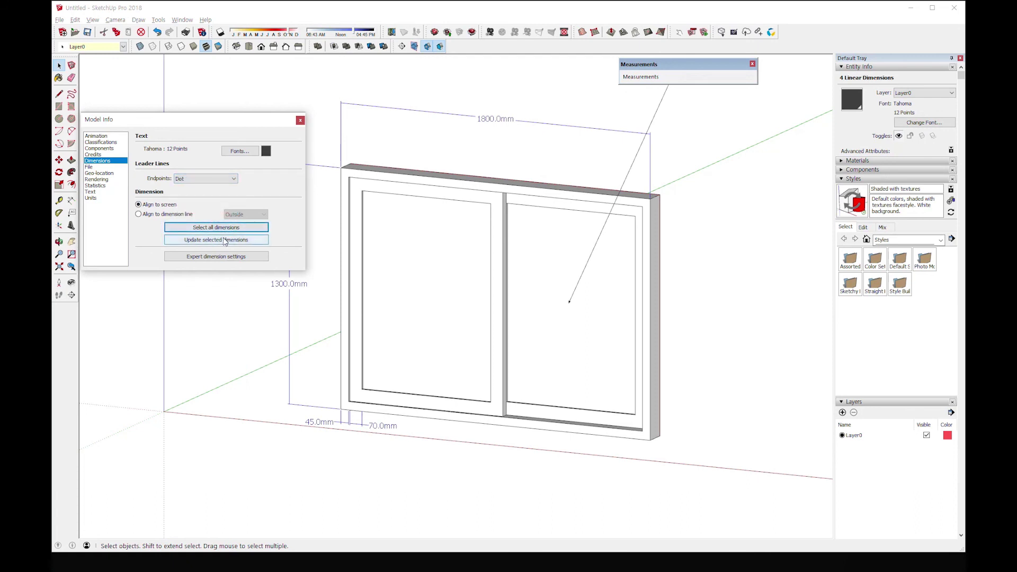
{"action": "left_click", "coordinate": [225, 241]}
- Switch the leader line endpoints to Slash and update the selected dimensions
{"action": "left_click", "coordinate": [227, 179]}
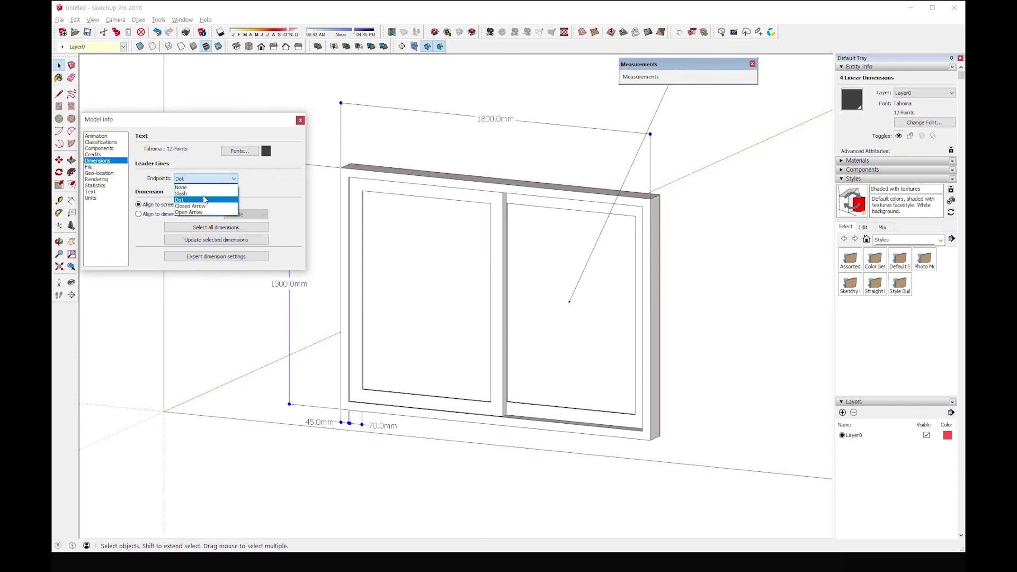
{"action": "left_click", "coordinate": [201, 193]}
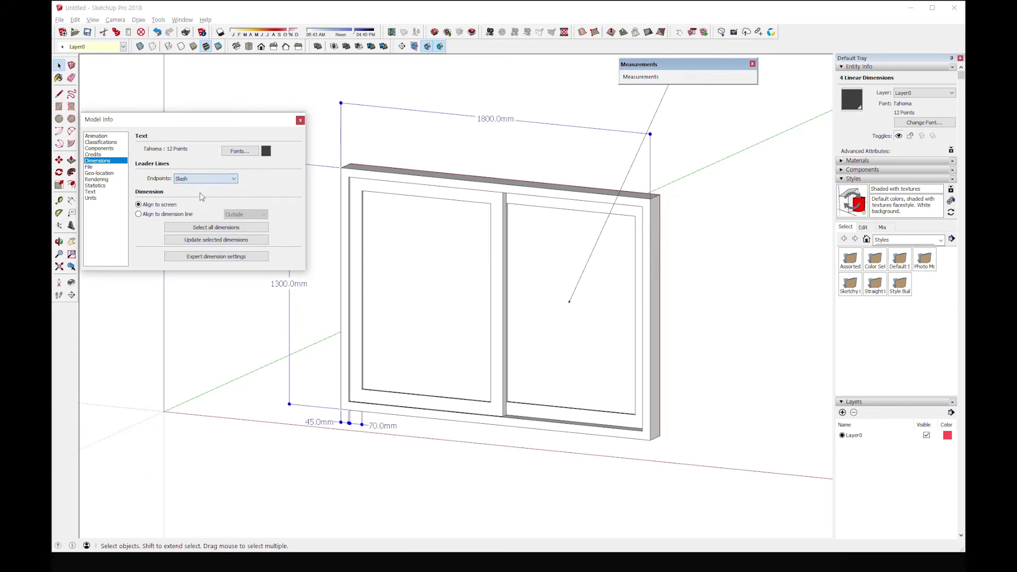
{"action": "left_click", "coordinate": [228, 240]}
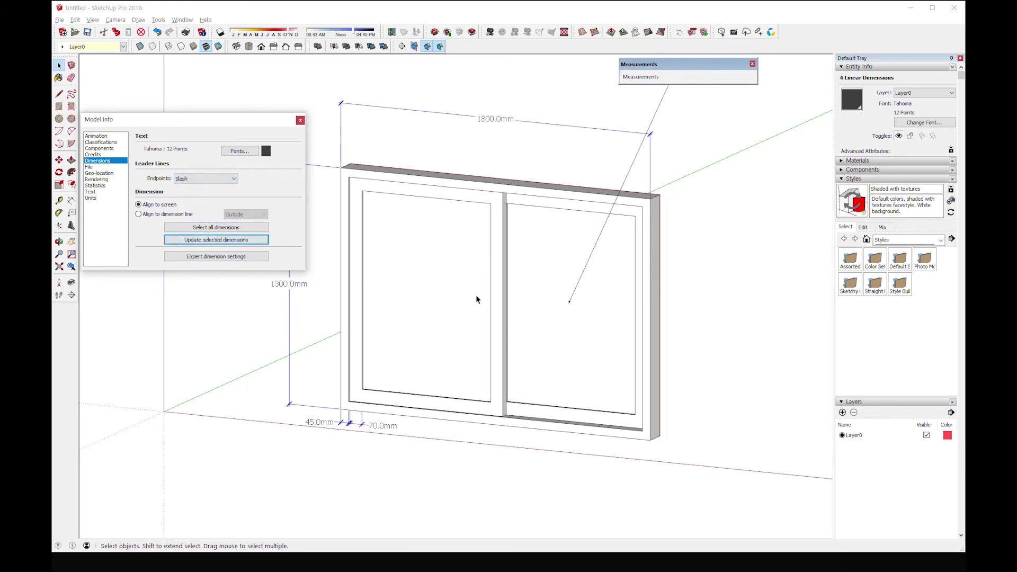
- Try to move the 70 mm dimension below the frame toward the 45 mm dimension, and undo the move
{"action": "mouse_move", "coordinate": [356, 432]}
{"action": "middle_mouse_down"}
{"action": "mouse_move", "coordinate": [370, 434]}
{"action": "mouse_move", "coordinate": [357, 367]}
{"action": "mouse_move", "coordinate": [356, 436]}
{"action": "mouse_move", "coordinate": [336, 352]}
{"action": "mouse_move", "coordinate": [368, 229]}
{"action": "mouse_move", "coordinate": [352, 427]}
{"action": "mouse_move", "coordinate": [373, 429]}
{"action": "middle_mouse_up"}
{"action": "scroll", "coordinate": [358, 426], "scroll_direction": "up", "scroll_amount": 3}
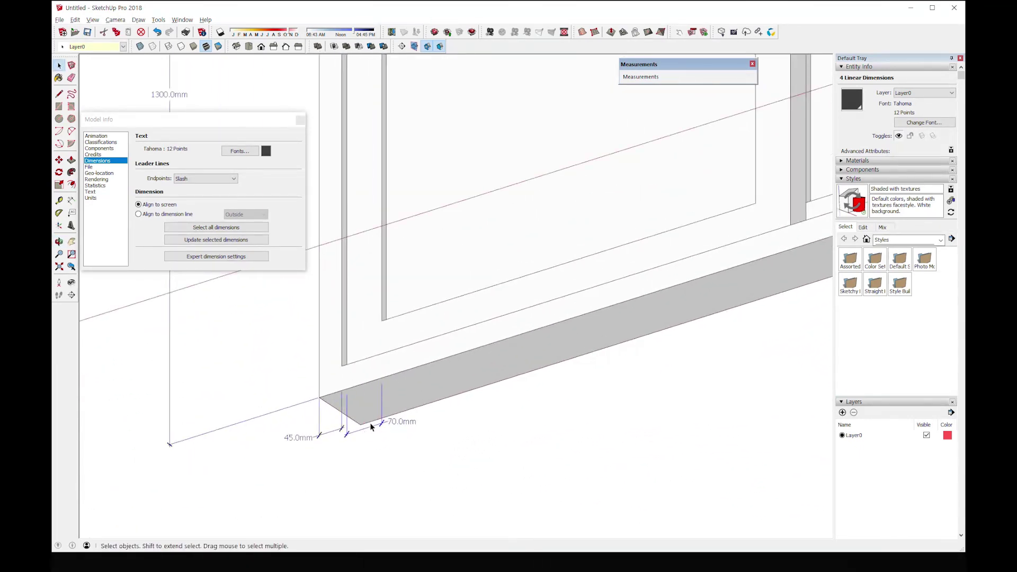
{"action": "left_click", "coordinate": [370, 429]}
{"action": "key", "text": "m"}
{"action": "scroll", "coordinate": [346, 401], "scroll_direction": "up", "scroll_amount": 2}
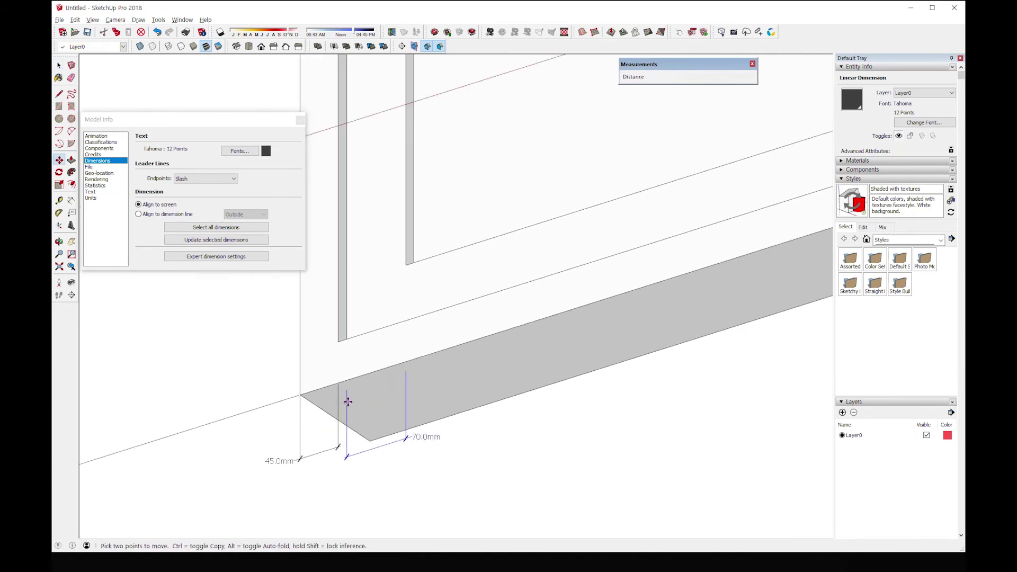
{"action": "middle_click_drag", "start_coordinate": [347, 445], "coordinate": [328, 486]}
{"action": "left_click", "coordinate": [346, 438]}
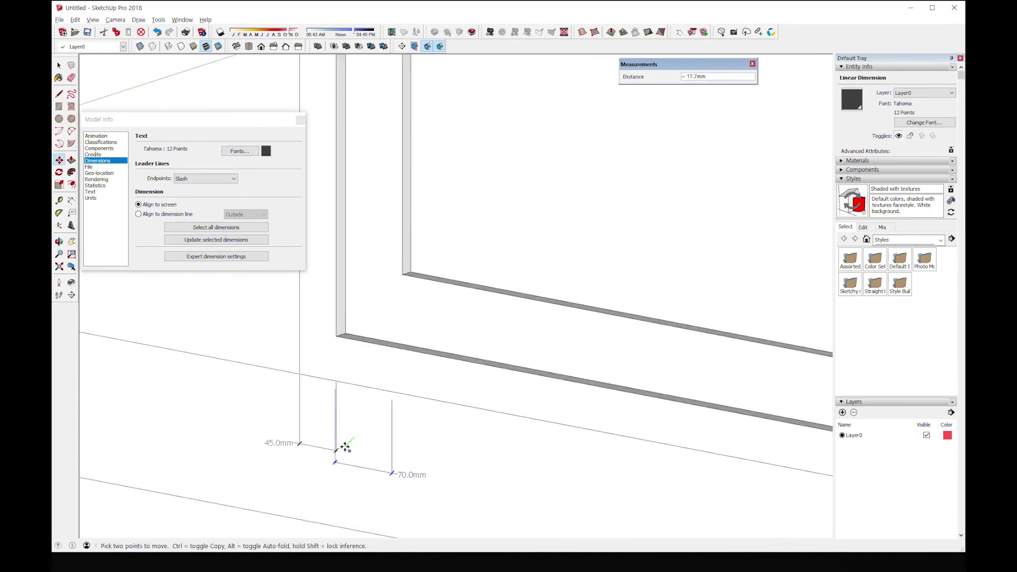
{"action": "middle_click_drag", "start_coordinate": [345, 446], "coordinate": [466, 434]}
{"action": "key", "text": "ctrl+z"}
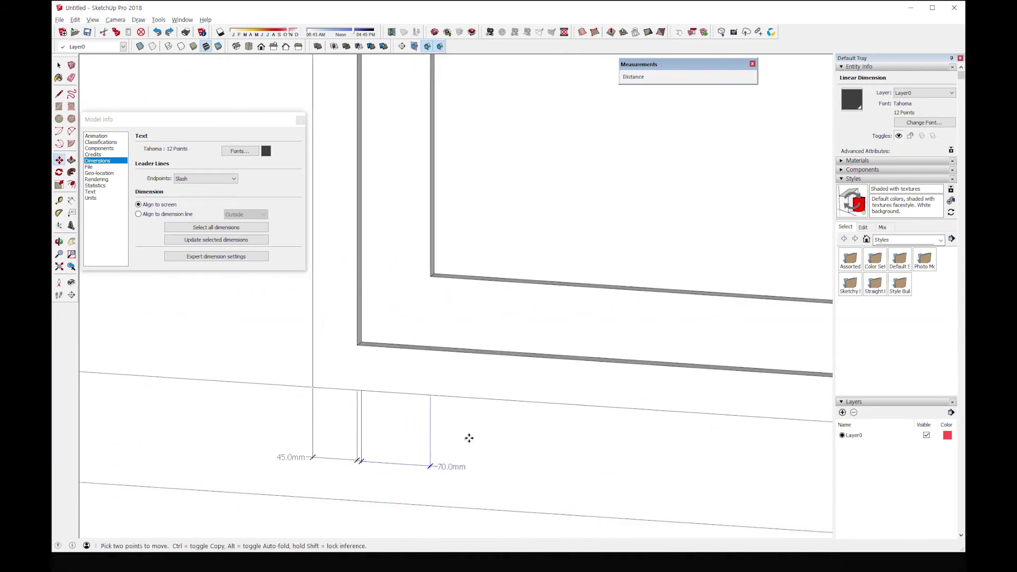
- Examine how the 70 mm and 45 mm dimensions line up, using the Top, Back and isometric views
{"action": "left_click", "coordinate": [249, 46]}
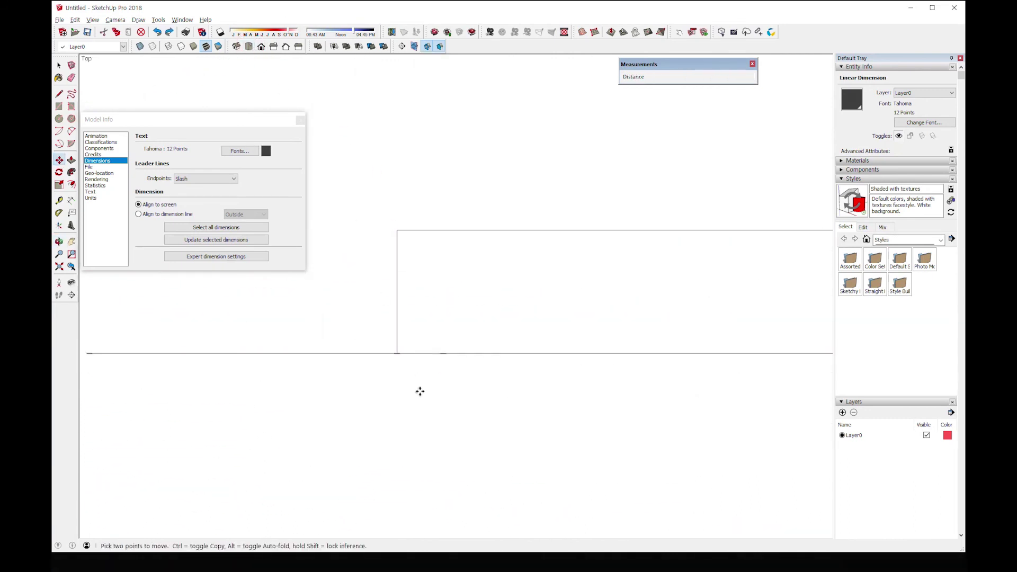
{"action": "scroll", "coordinate": [424, 386], "scroll_direction": "down", "scroll_amount": 4}
{"action": "scroll", "coordinate": [444, 382], "scroll_direction": "down", "scroll_amount": 2}
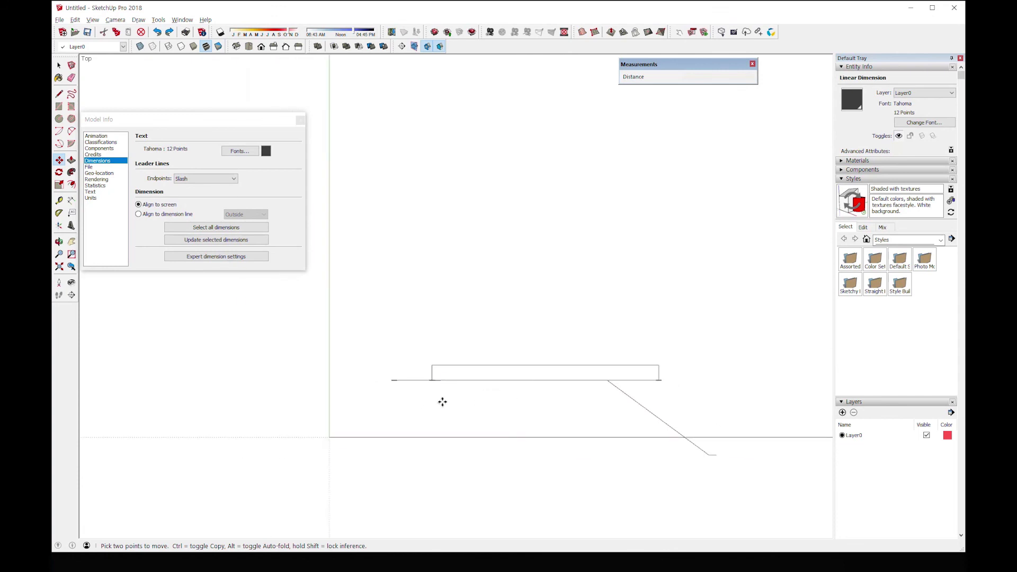
{"action": "scroll", "coordinate": [440, 395], "scroll_direction": "up", "scroll_amount": 3}
{"action": "left_click", "coordinate": [286, 47]}
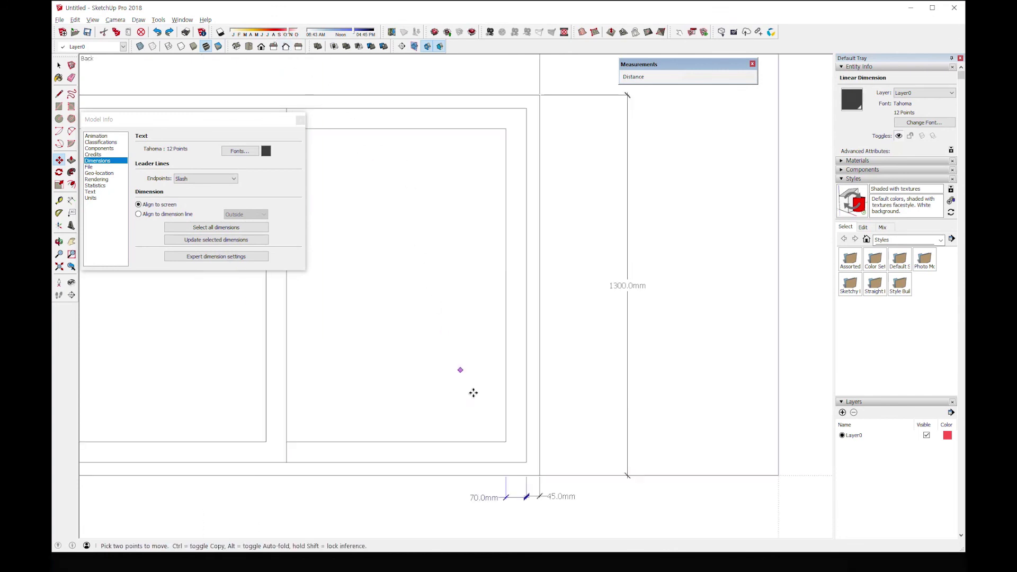
{"action": "scroll", "coordinate": [432, 270], "scroll_direction": "down", "scroll_amount": 2}
{"action": "scroll", "coordinate": [432, 273], "scroll_direction": "down", "scroll_amount": 1}
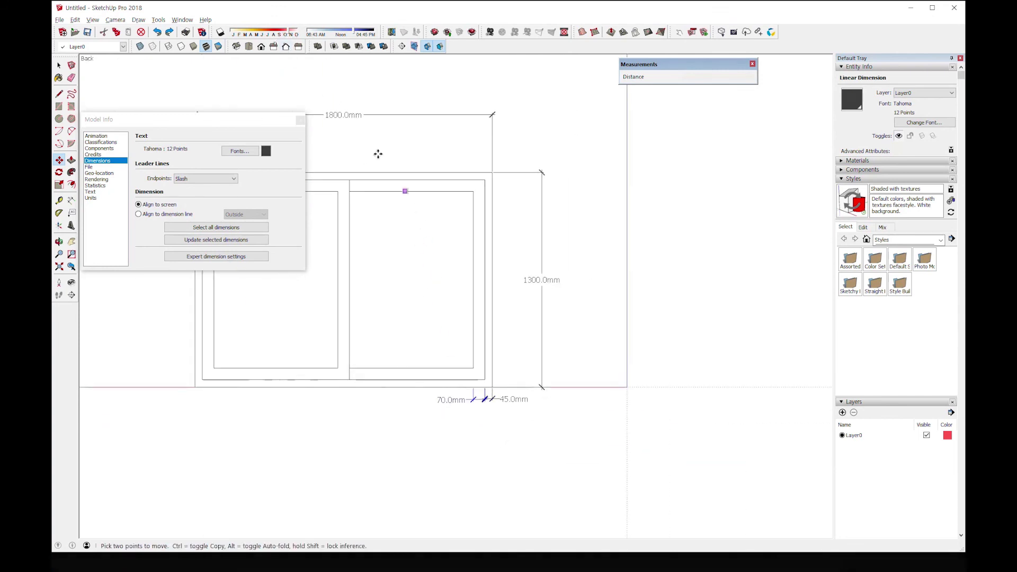
{"action": "left_click", "coordinate": [261, 47]}
{"action": "left_click", "coordinate": [249, 47]}
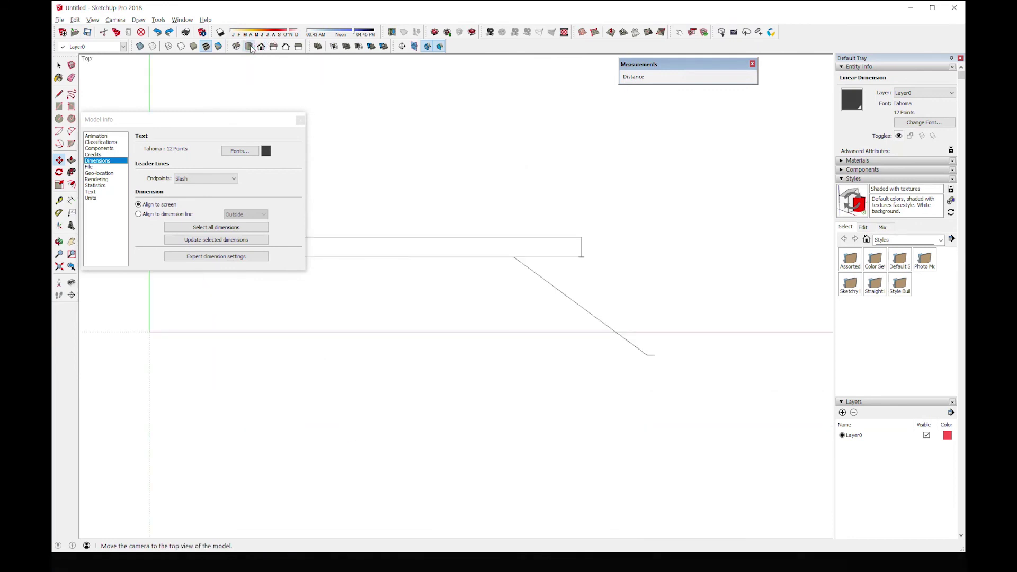
{"action": "scroll", "coordinate": [411, 213], "scroll_direction": "down", "scroll_amount": 1}
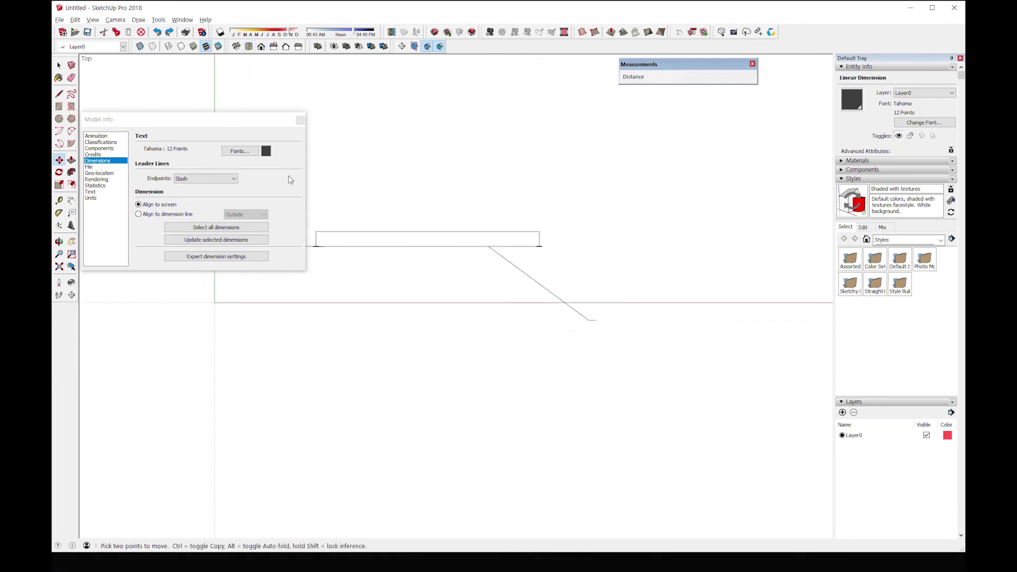
{"action": "left_click", "coordinate": [237, 48]}
- Move the 70 mm dimension about 29 mm so it lines up with the neighbouring 45 mm dimension below the frame
{"action": "scroll", "coordinate": [461, 356], "scroll_direction": "up", "scroll_amount": 3}
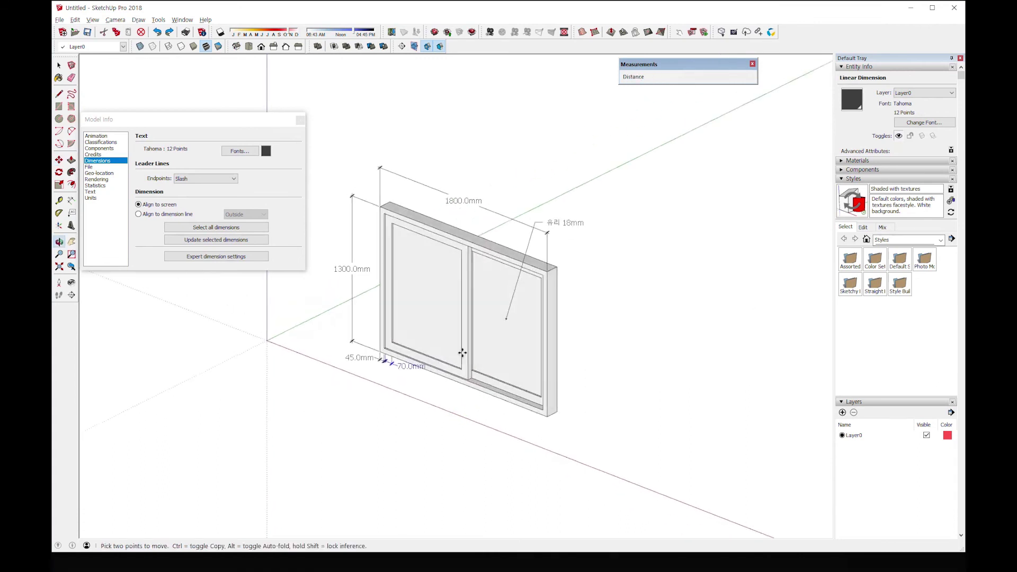
{"action": "left_click", "coordinate": [410, 380]}
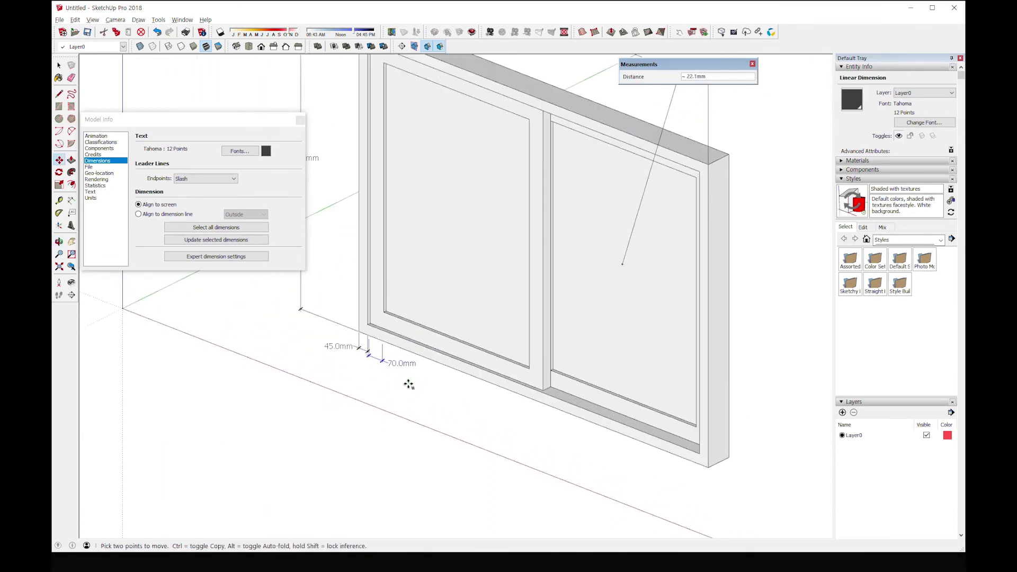
{"action": "left_click", "coordinate": [408, 384]}
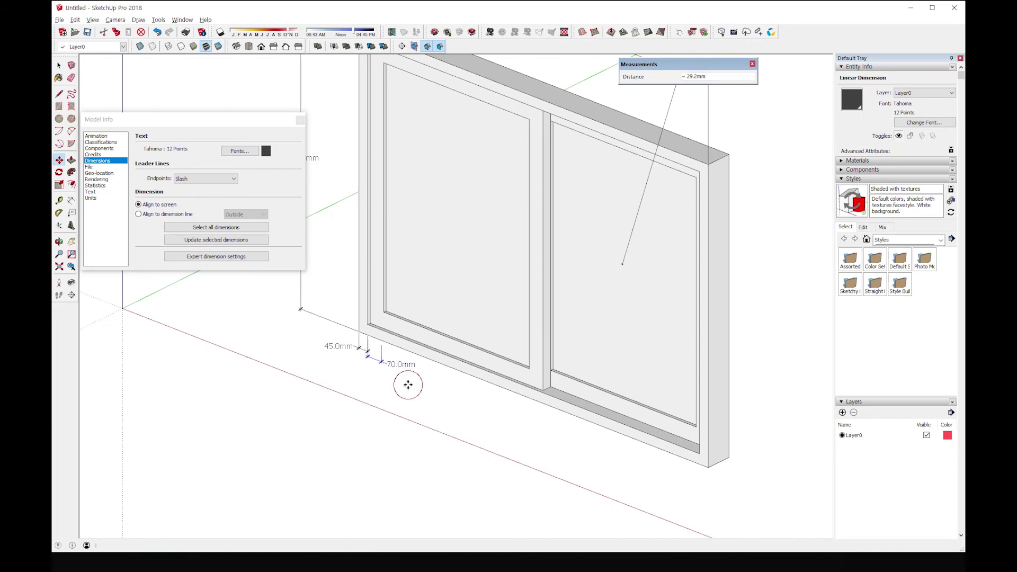
{"action": "middle_click_drag", "start_coordinate": [408, 384], "coordinate": [414, 358]}
{"action": "scroll", "coordinate": [413, 358], "scroll_direction": "down", "scroll_amount": 2}
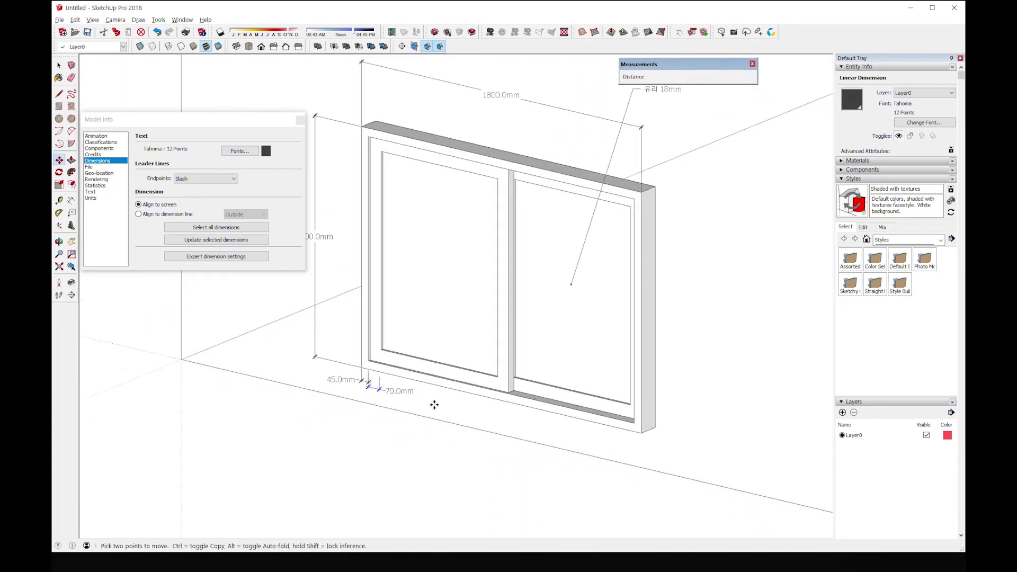
- Close the model information dialog and deselect the 70 mm dimension
{"action": "key", "text": "space"}
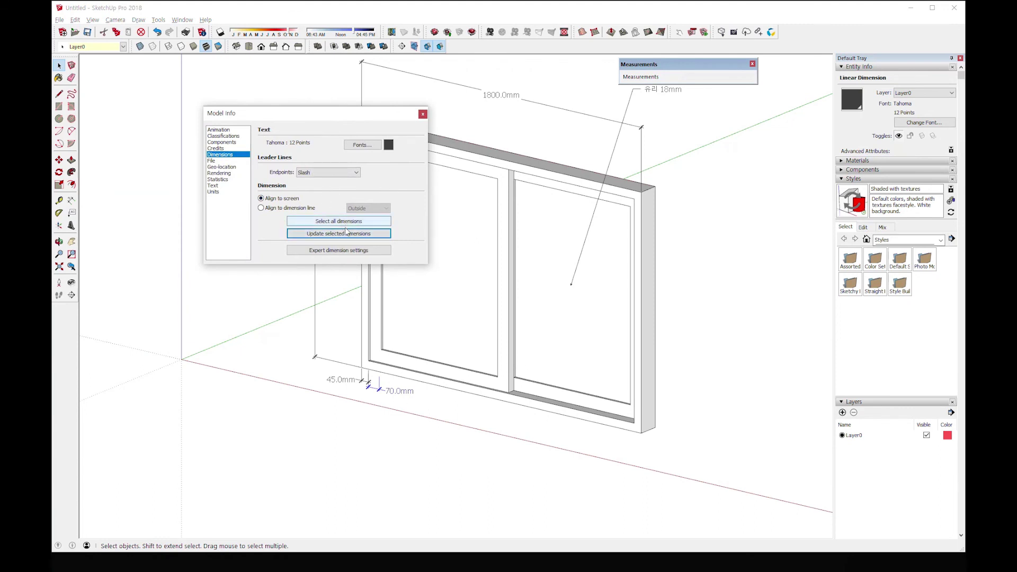
{"action": "left_click_drag", "start_coordinate": [328, 113], "coordinate": [276, 112]}
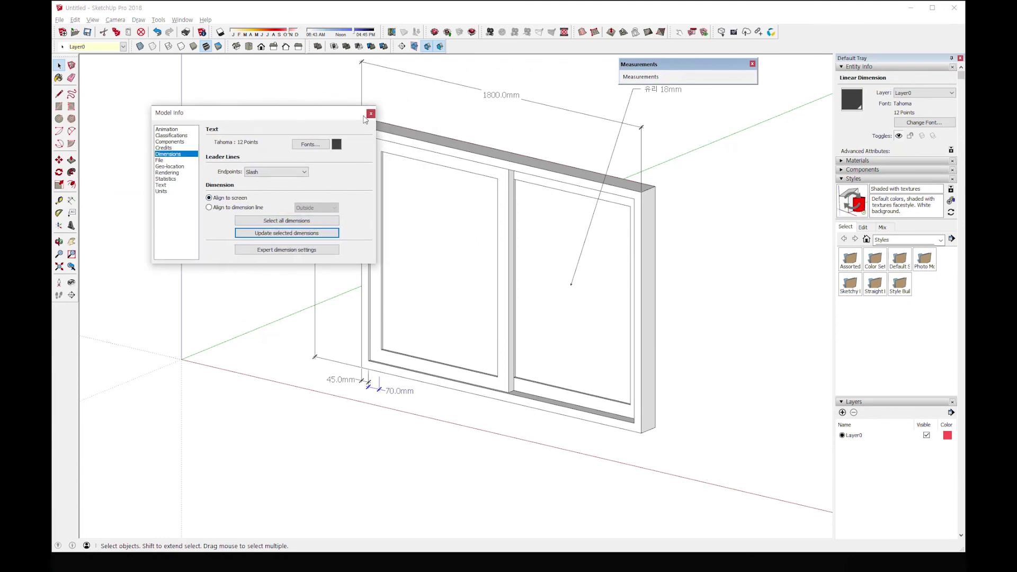
{"action": "left_click", "coordinate": [370, 114]}
{"action": "middle_click_drag", "start_coordinate": [411, 256], "coordinate": [360, 259]}
{"action": "middle_click_drag", "start_coordinate": [425, 272], "coordinate": [519, 343]}
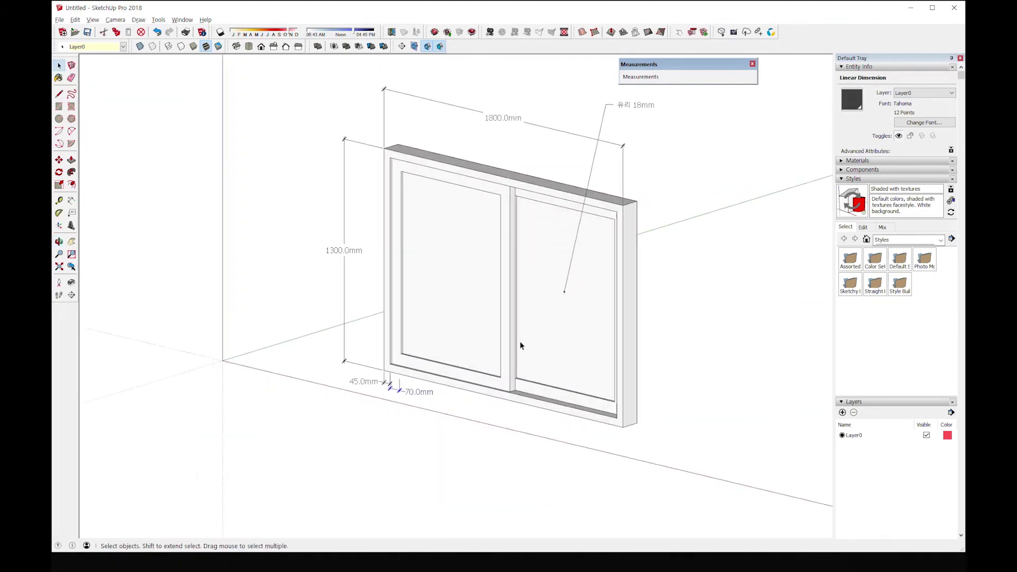
{"action": "left_click", "coordinate": [151, 244]}
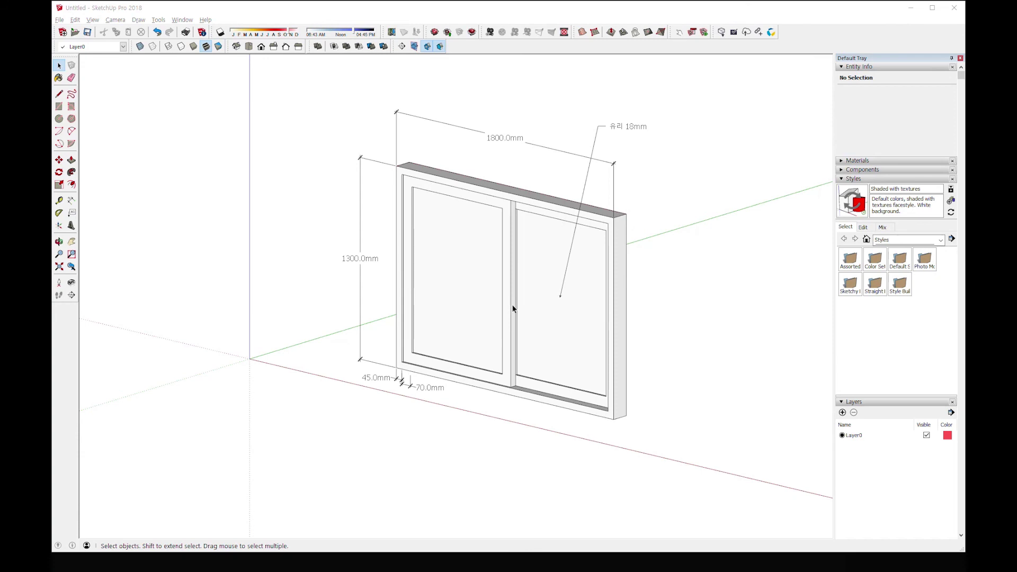
{"action": "middle_click_drag", "start_coordinate": [589, 343], "coordinate": [609, 322]}
{"action": "scroll", "coordinate": [661, 323], "scroll_direction": "down", "scroll_amount": 2}
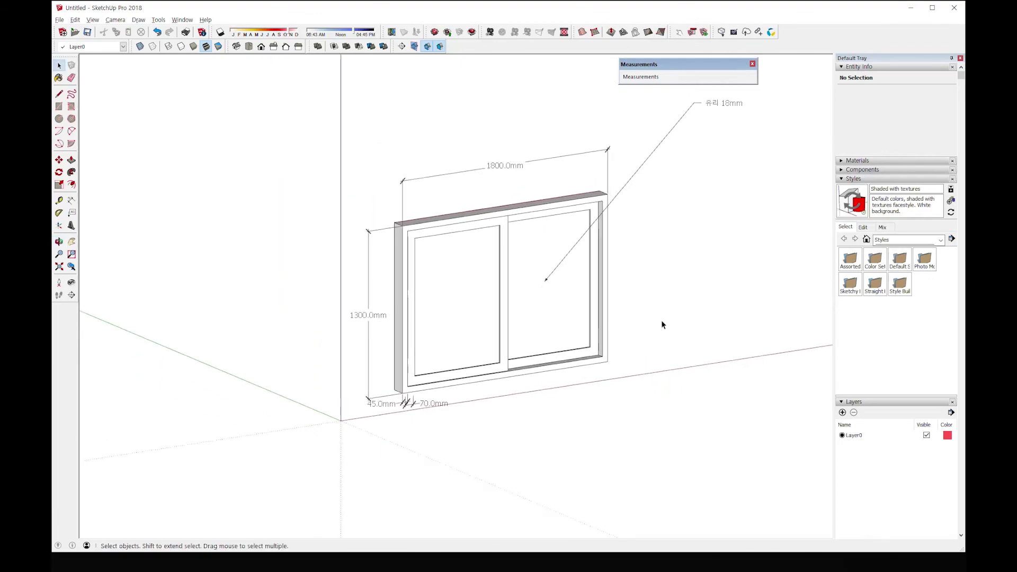